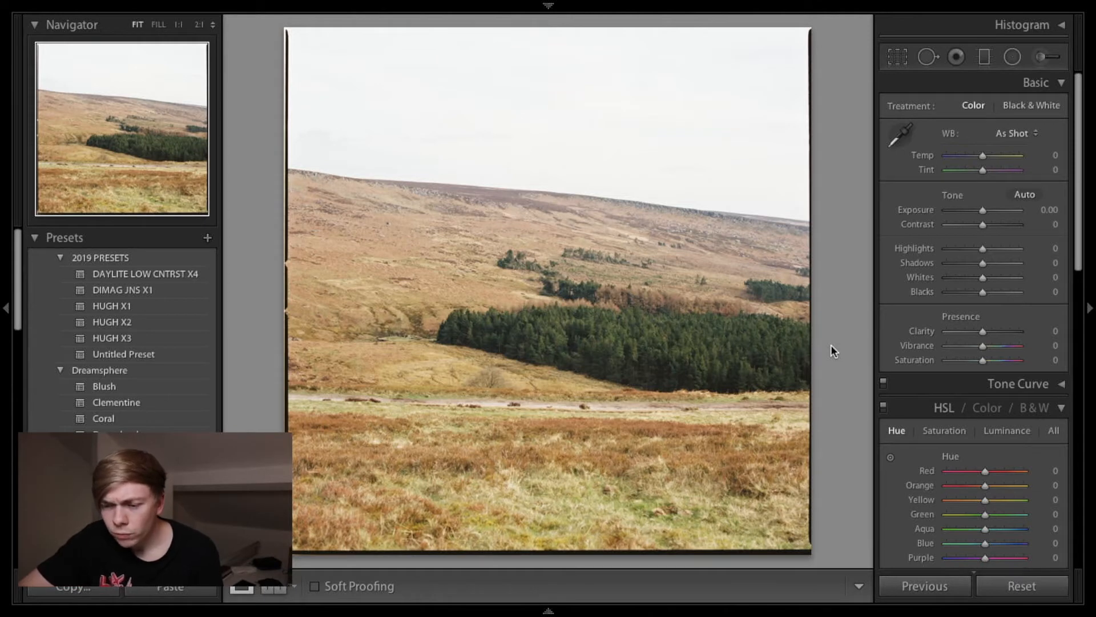
Step: Crop the landscape photo just inside its dark scan borders, keeping the original aspect ratio, and apply the crop
left_click(549, 303)
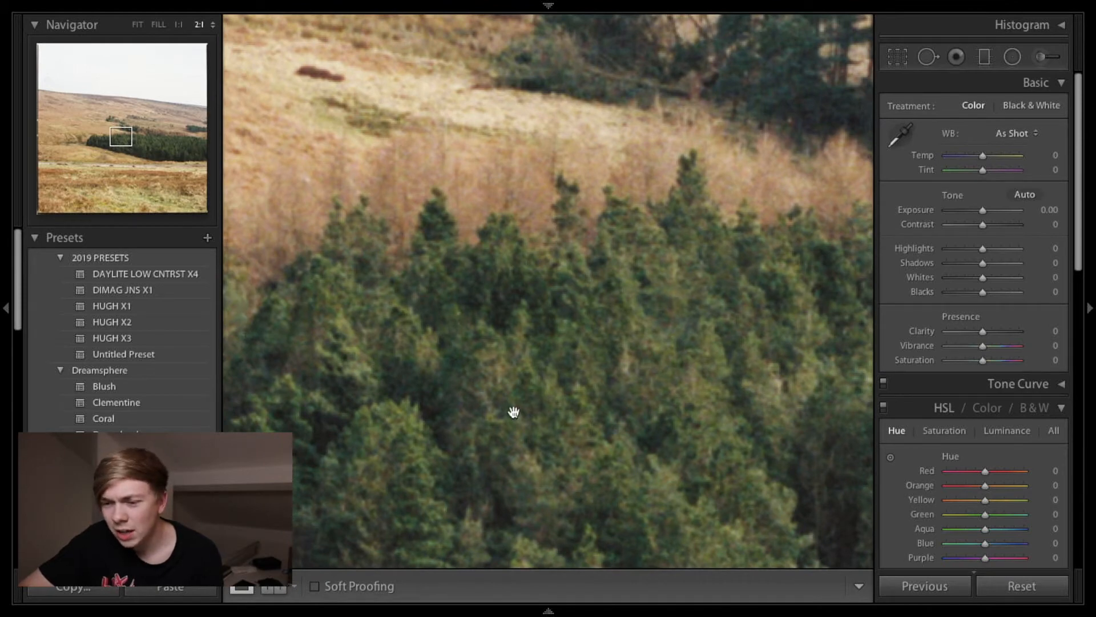
left_click(571, 407)
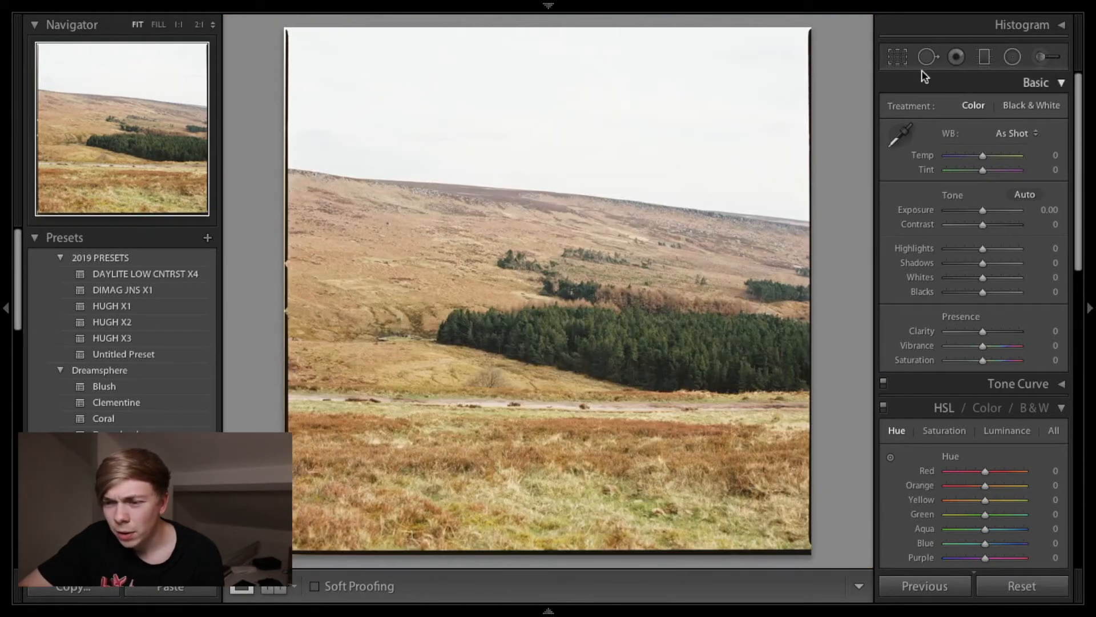
left_click(898, 56)
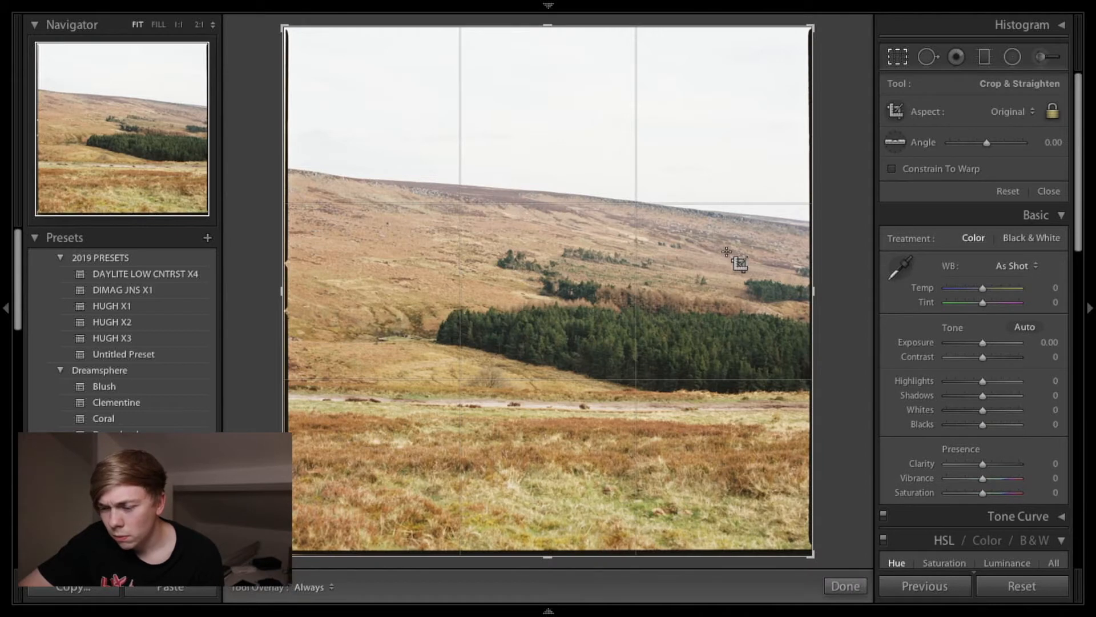
left_click_drag(813, 553, 742, 543)
left_click_drag(824, 558, 819, 553)
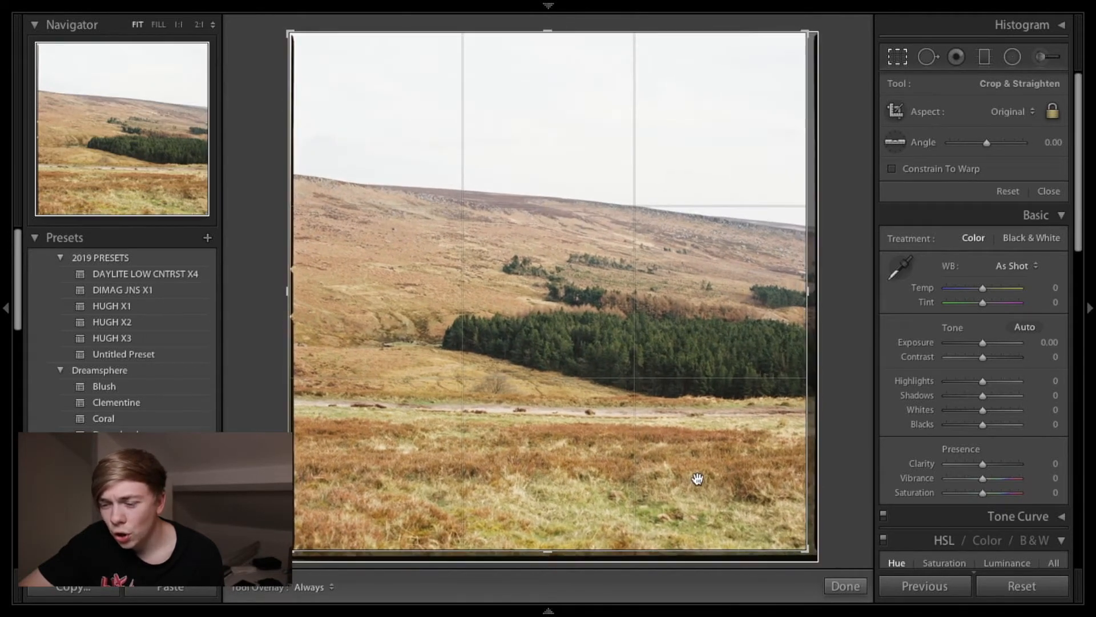
left_click_drag(697, 480, 691, 479)
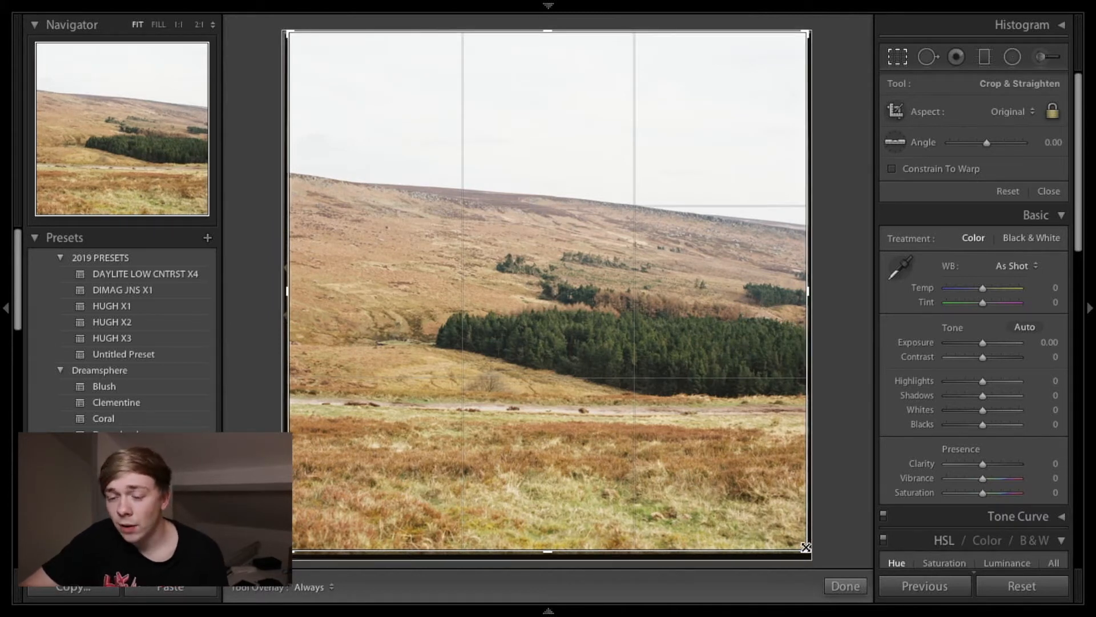
left_click_drag(805, 546, 773, 509)
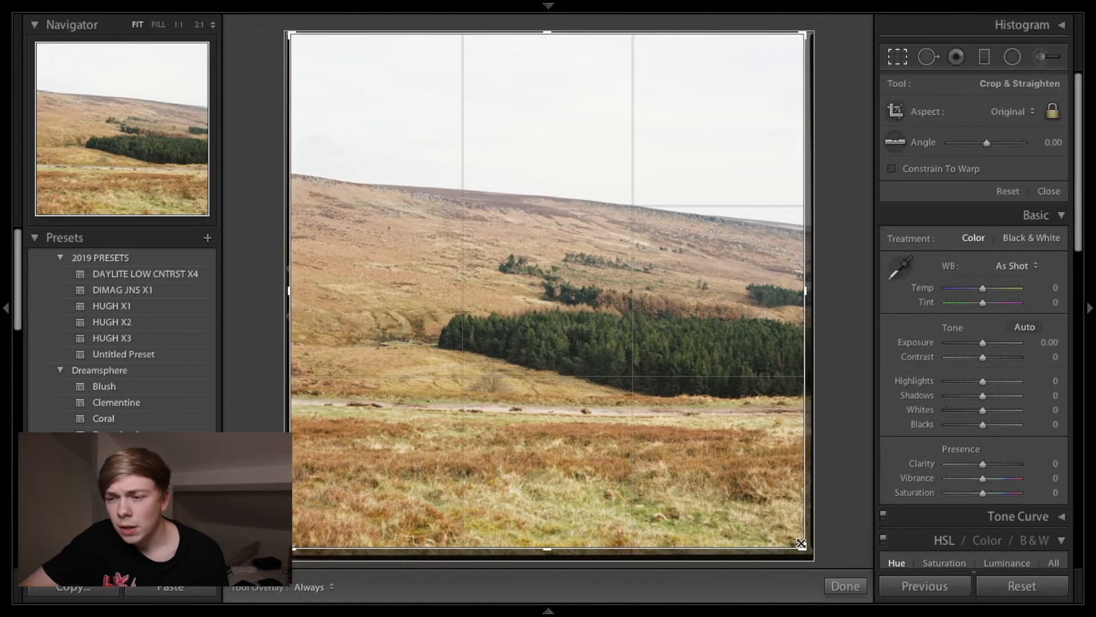
left_click_drag(801, 543, 803, 545)
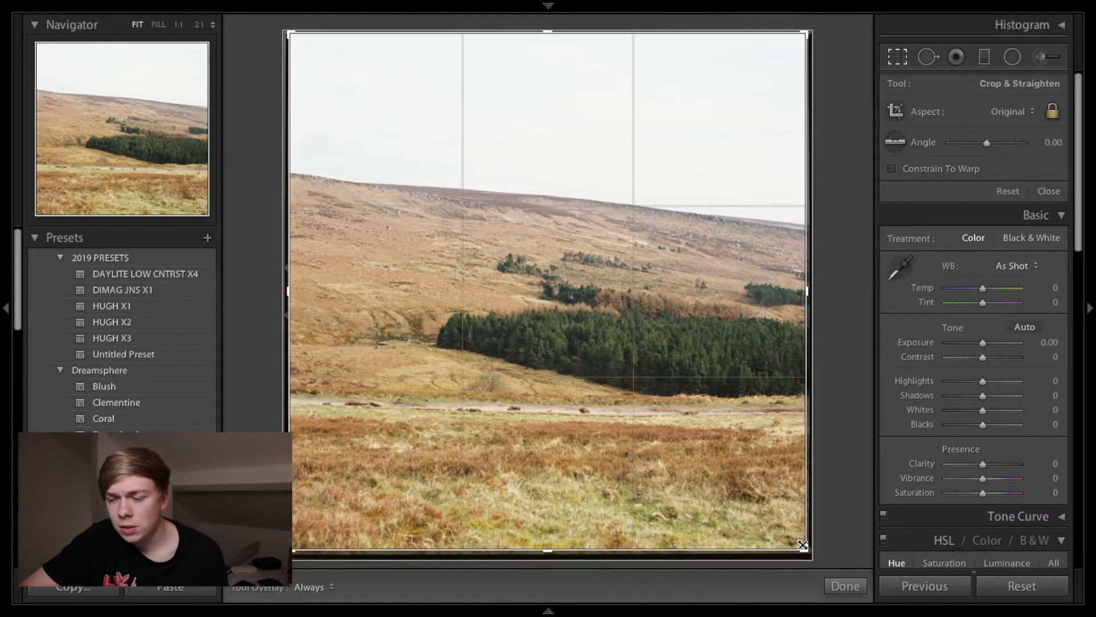
left_click_drag(771, 523, 771, 519)
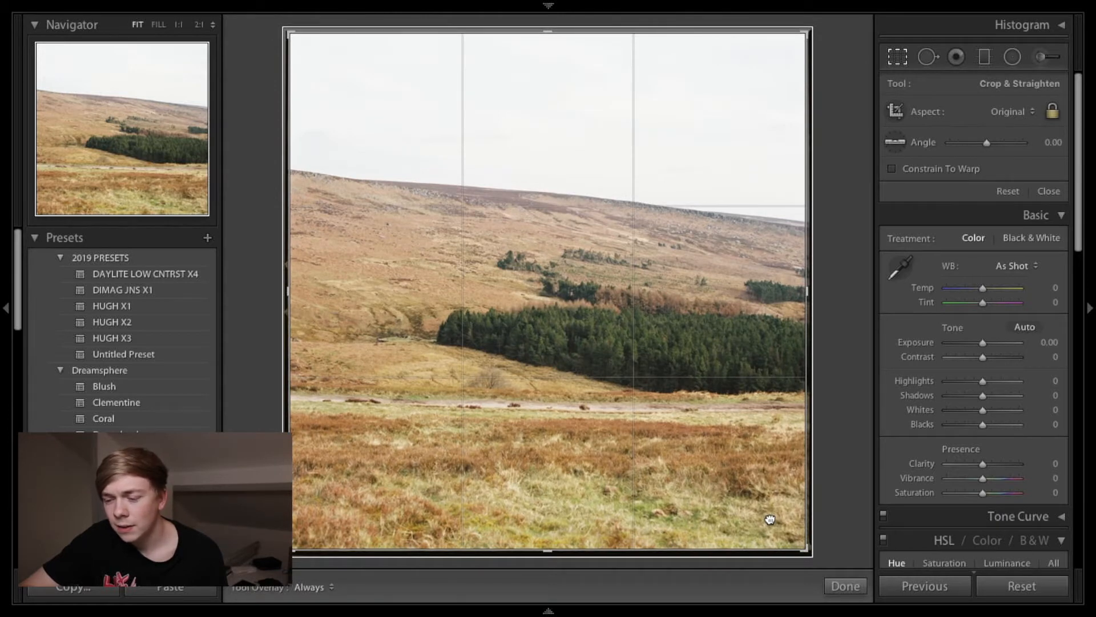
left_click(847, 587)
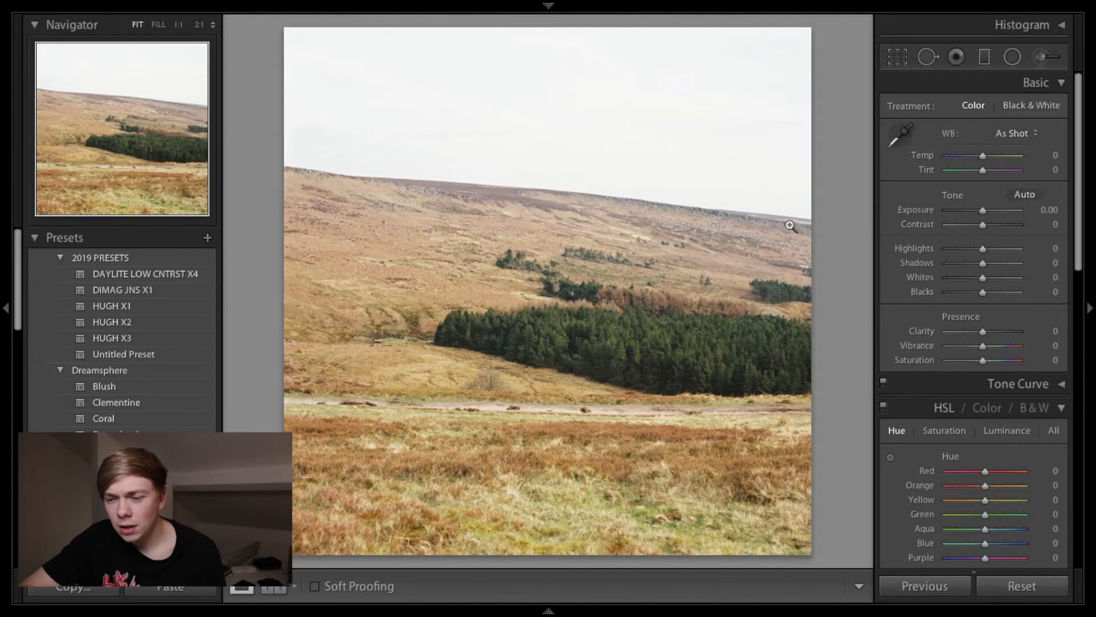
left_click(526, 326)
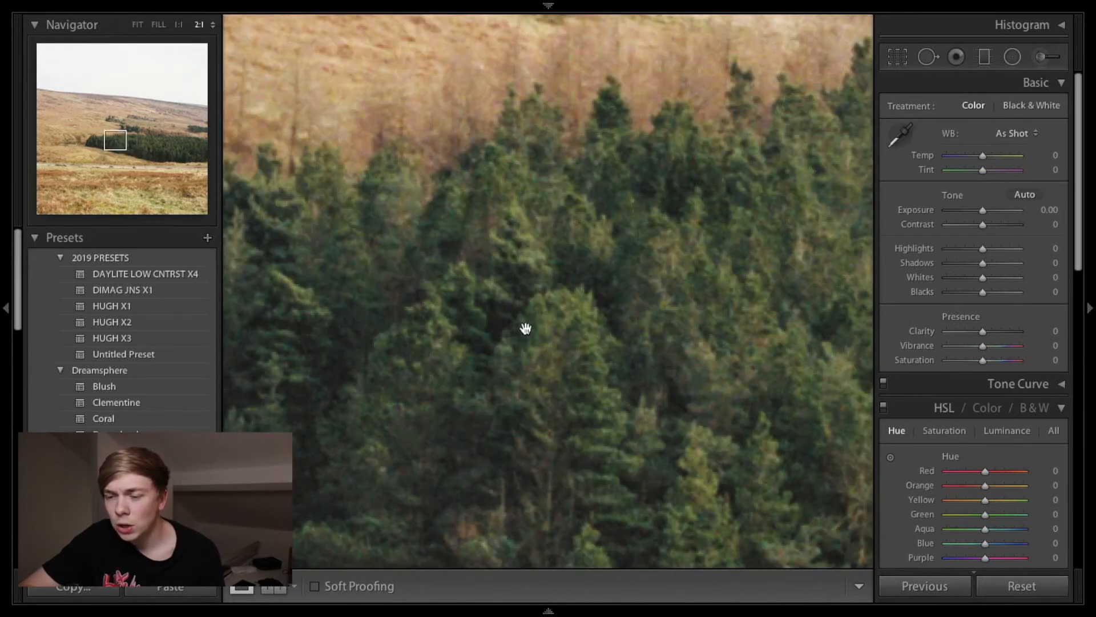
left_click(525, 329)
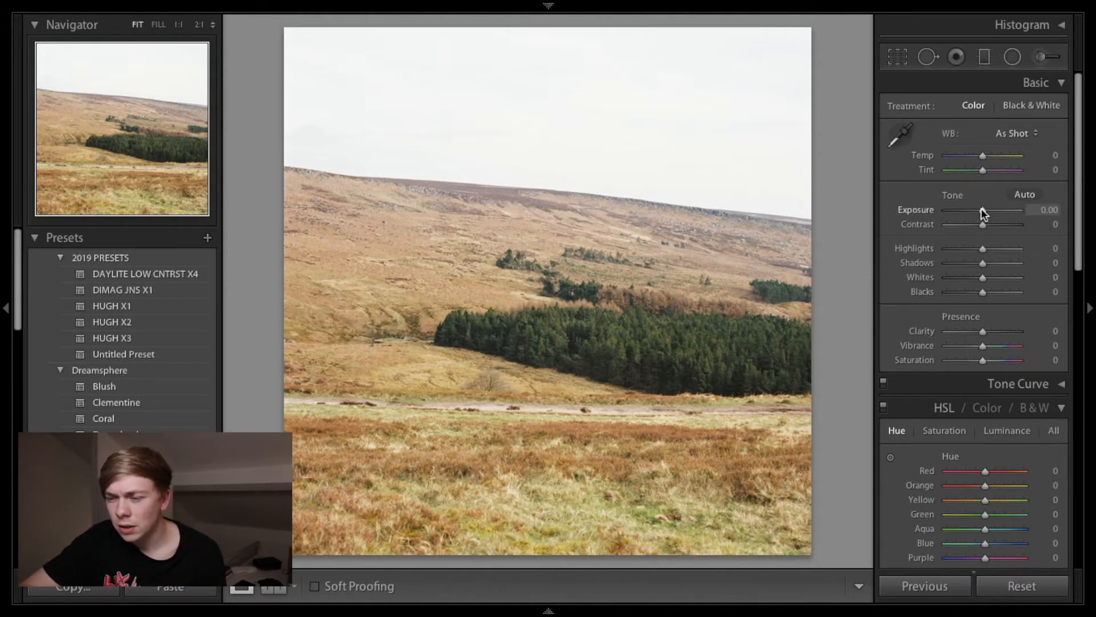
left_click_drag(980, 207, 980, 210)
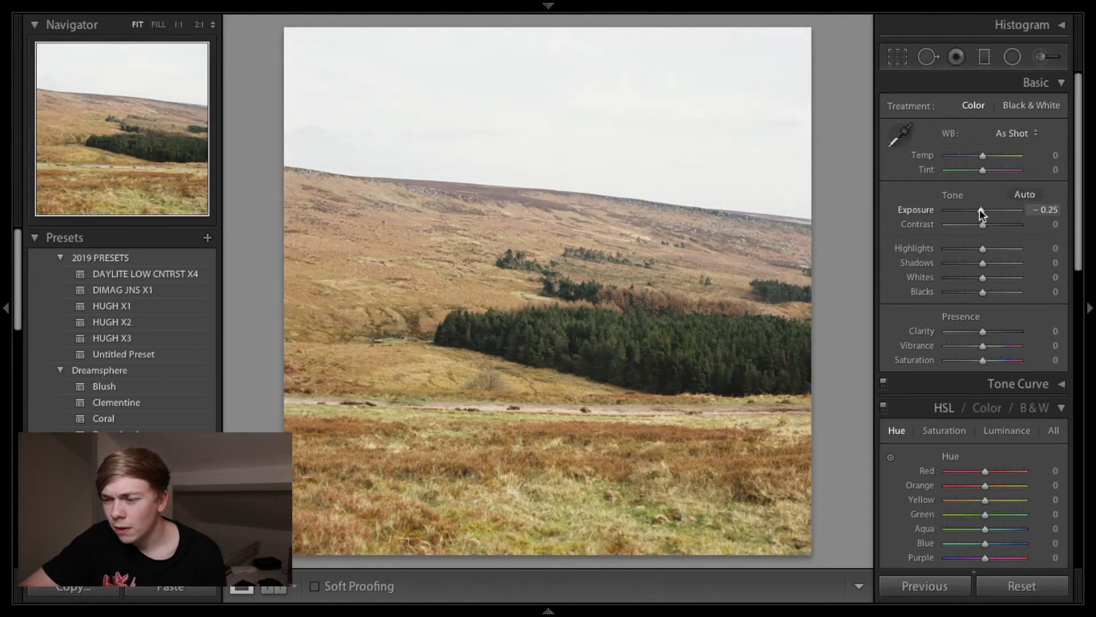
double_click(981, 212)
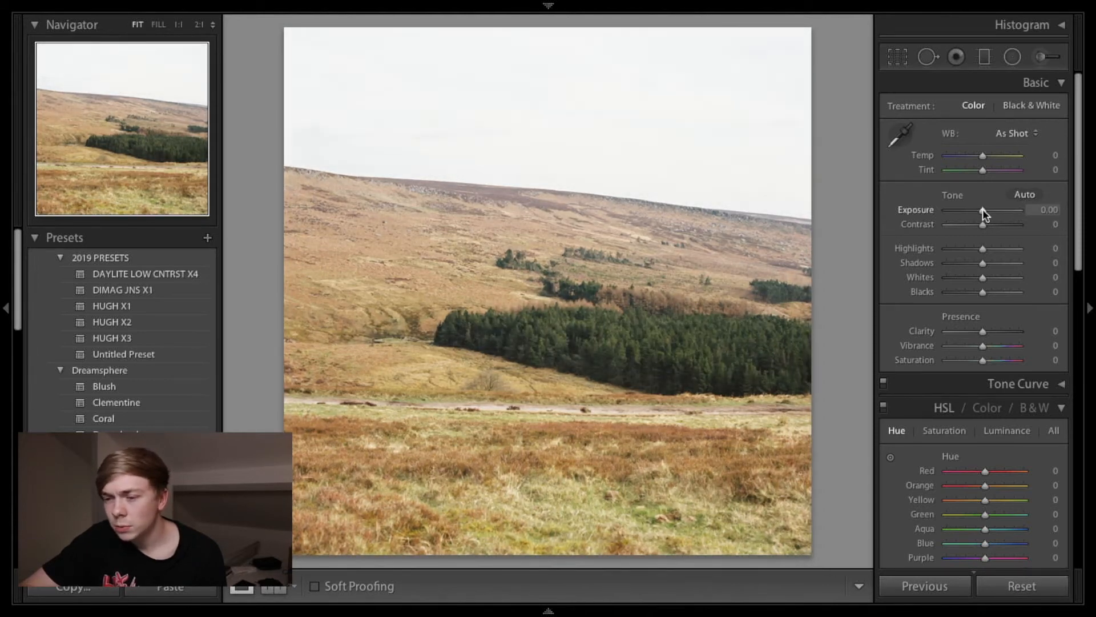
Step: Set the photo's highlights to -52, checking against the histogram, and its shadows to +8
left_click_drag(964, 251, 961, 251)
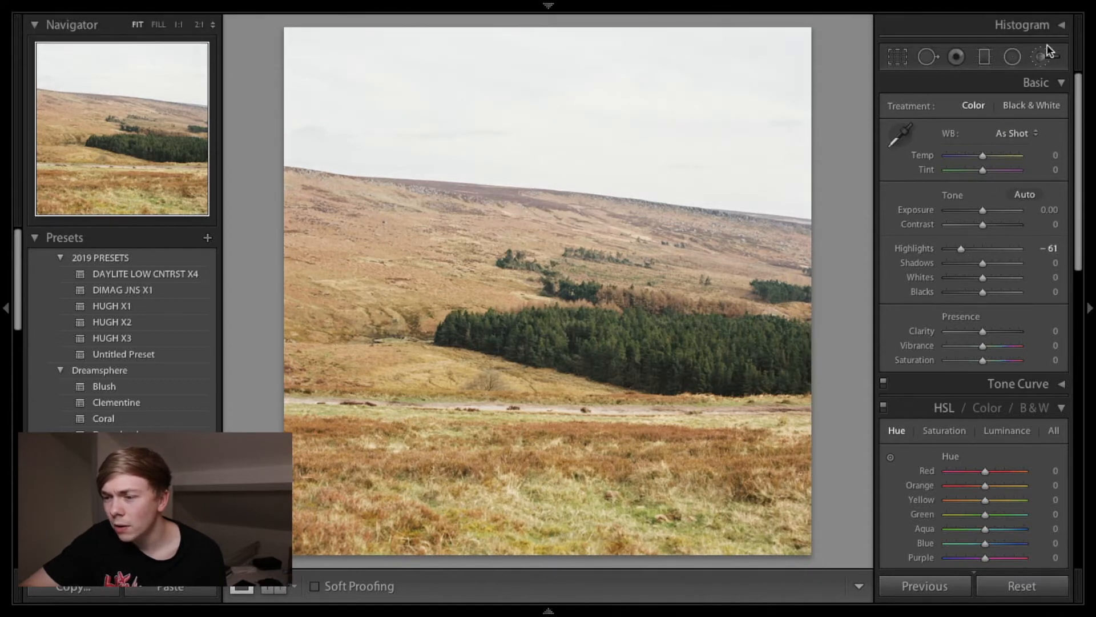
left_click(1061, 26)
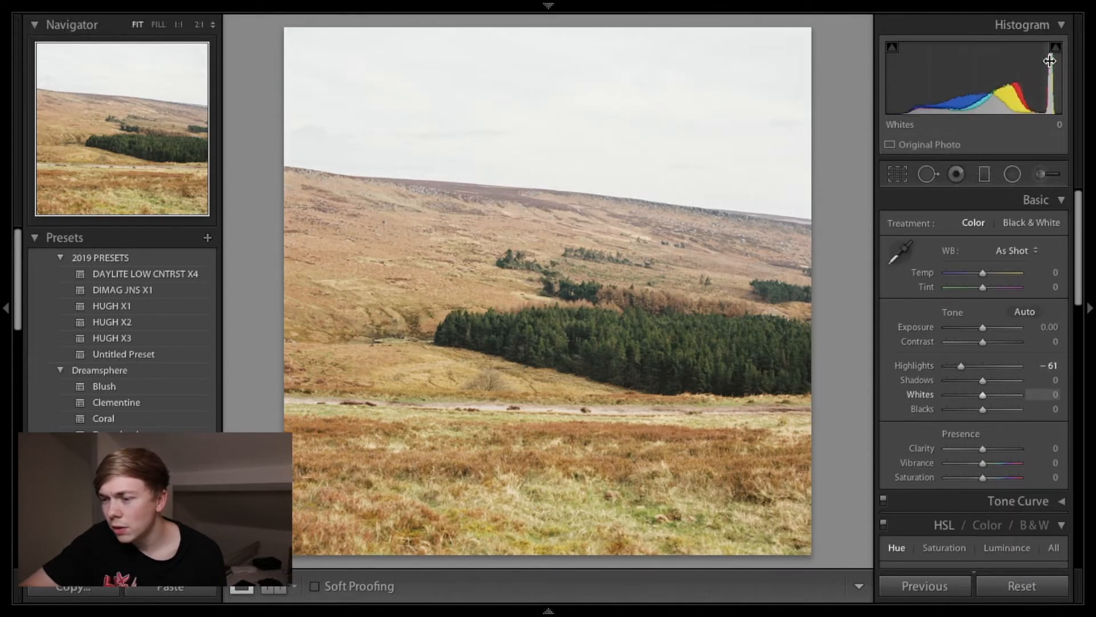
left_click_drag(982, 327, 986, 329)
double_click(982, 329)
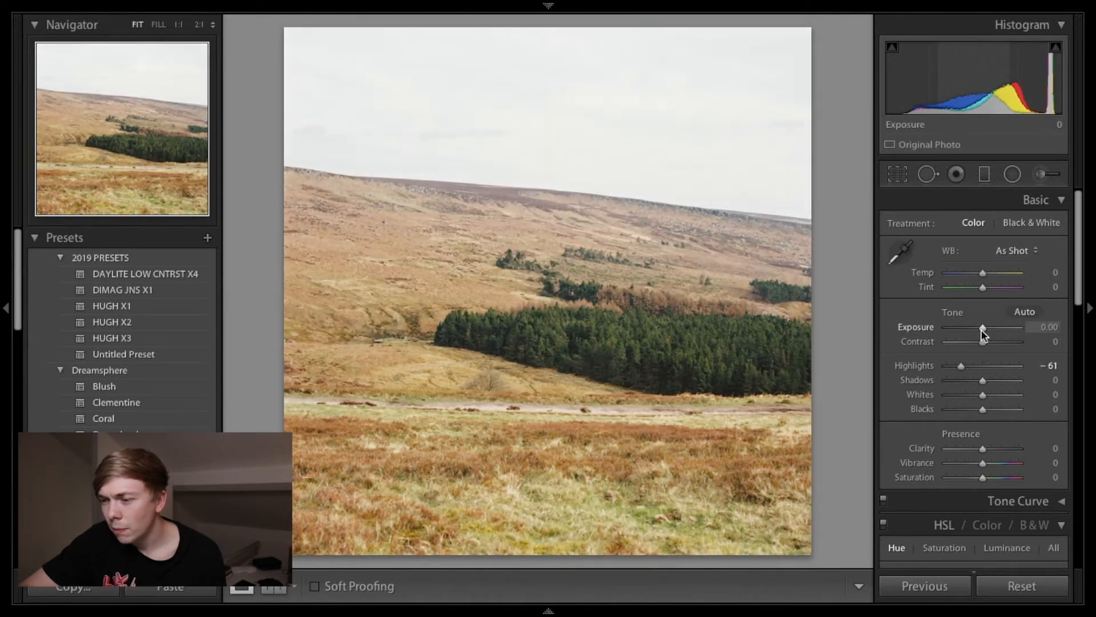
mouse_move(964, 368)
left_mouse_down()
mouse_move(950, 367)
mouse_move(965, 372)
left_mouse_up()
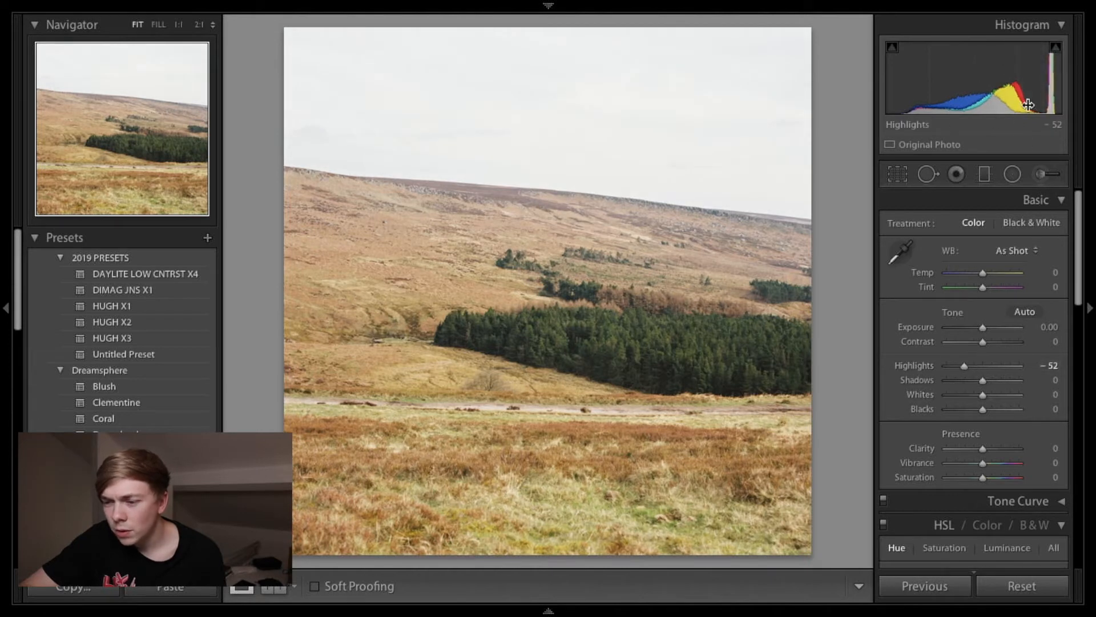
left_click(1062, 26)
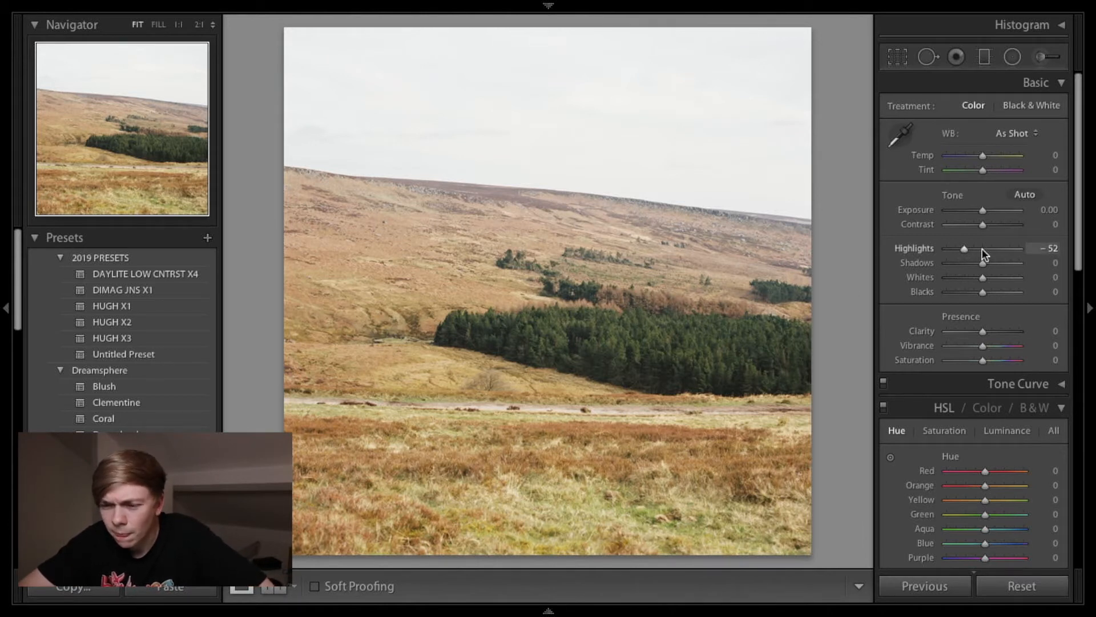
left_click_drag(996, 265, 988, 267)
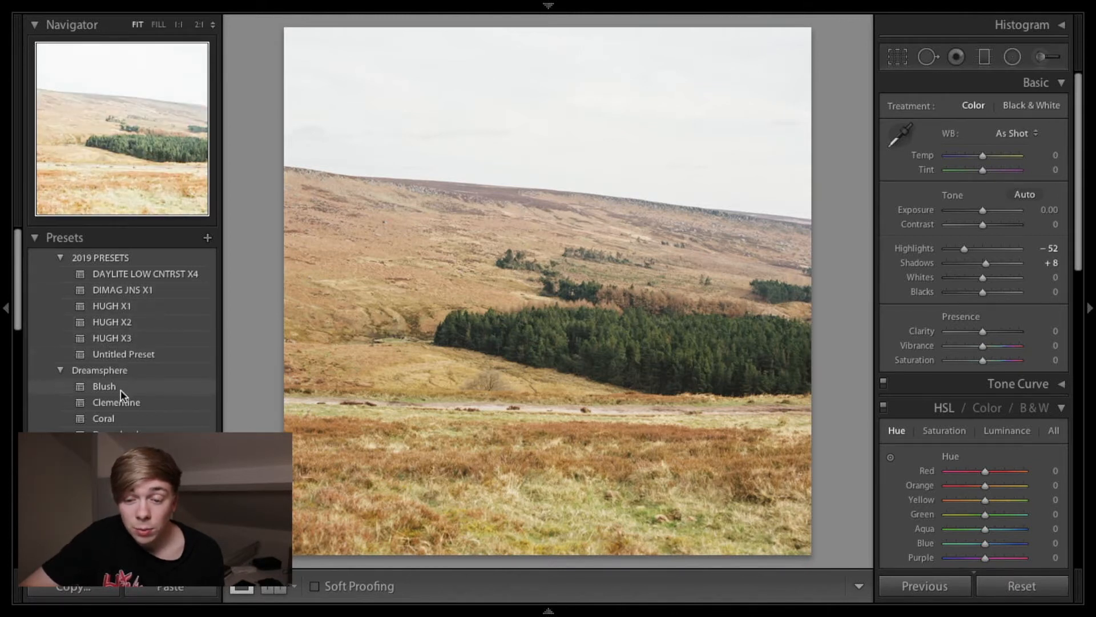
scroll(146, 400, "down", 10)
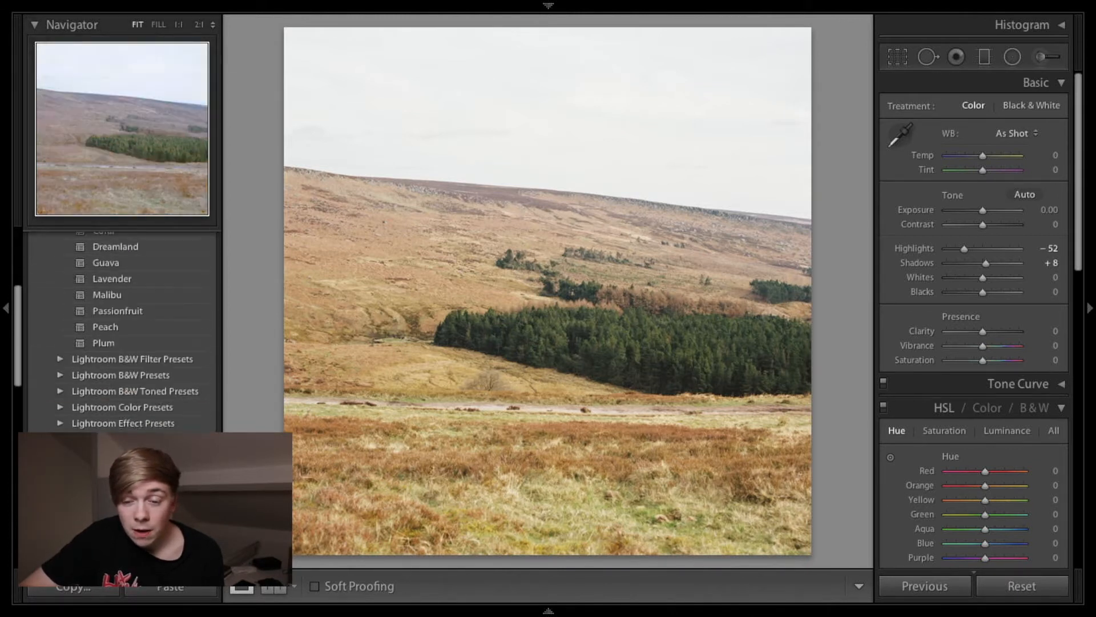
scroll(122, 331, "up", 10)
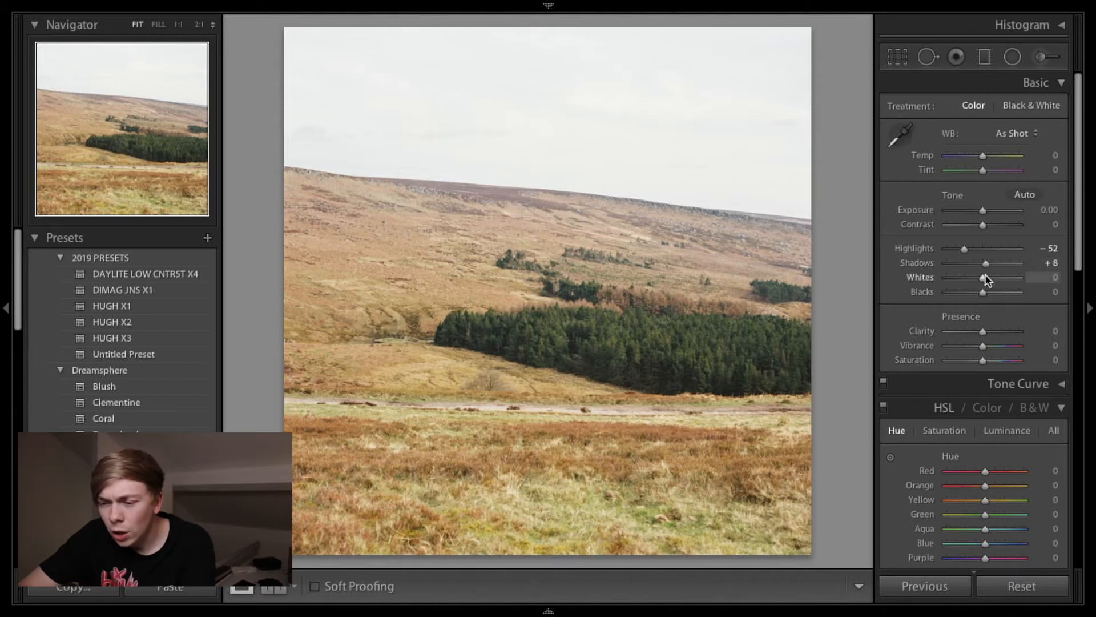
Step: Set the blacks to -53, comparing darker and lighter values against the histogram
left_click_drag(983, 293, 968, 295)
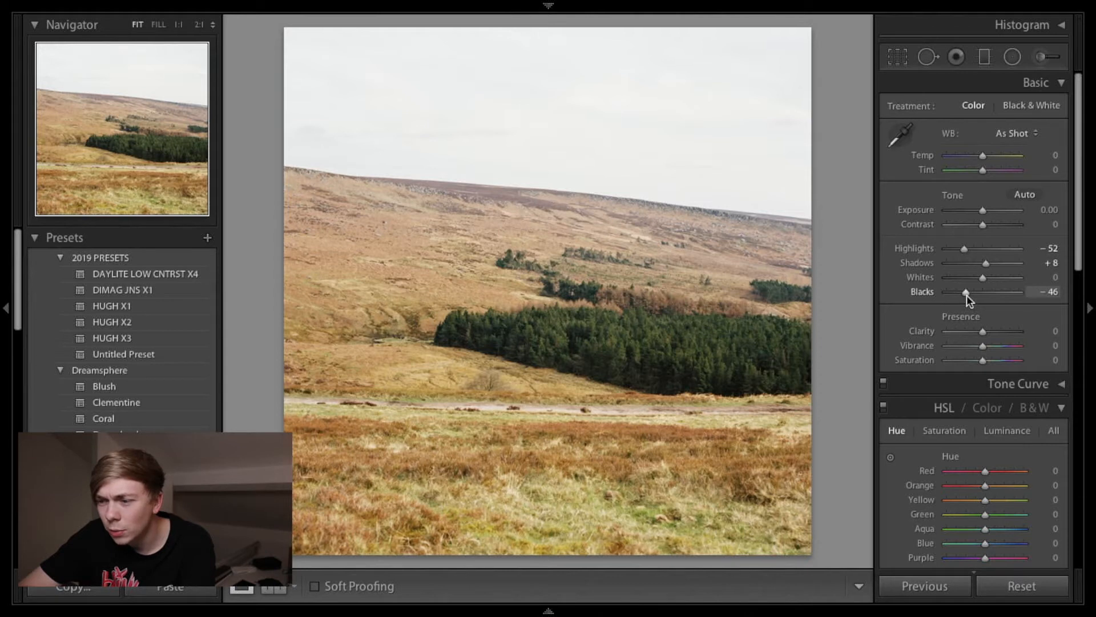
left_click(1061, 25)
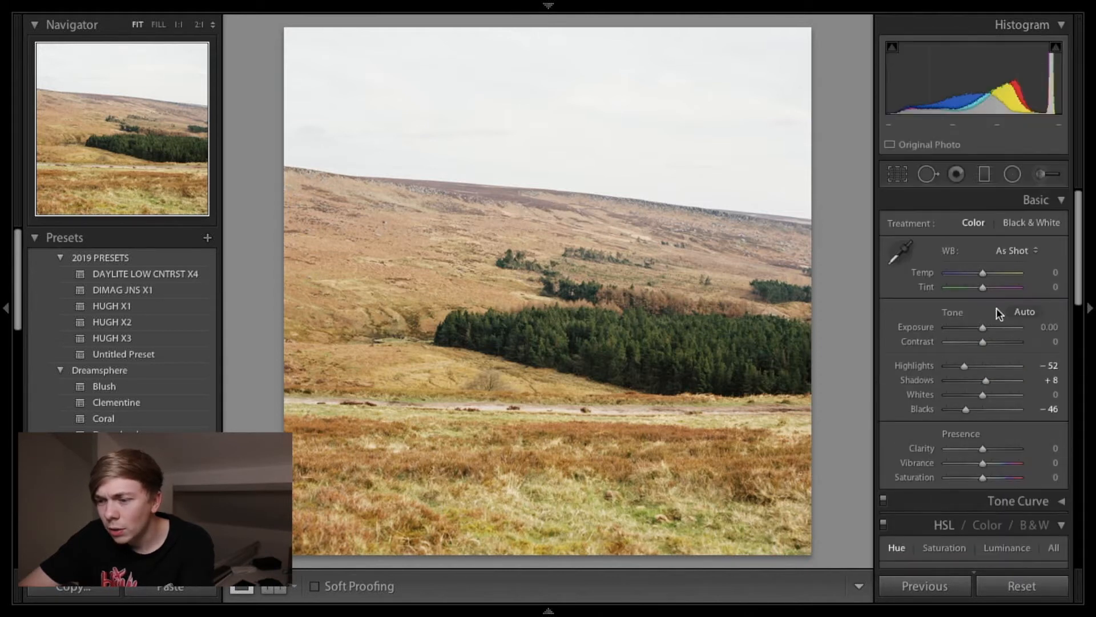
left_click_drag(967, 409, 998, 409)
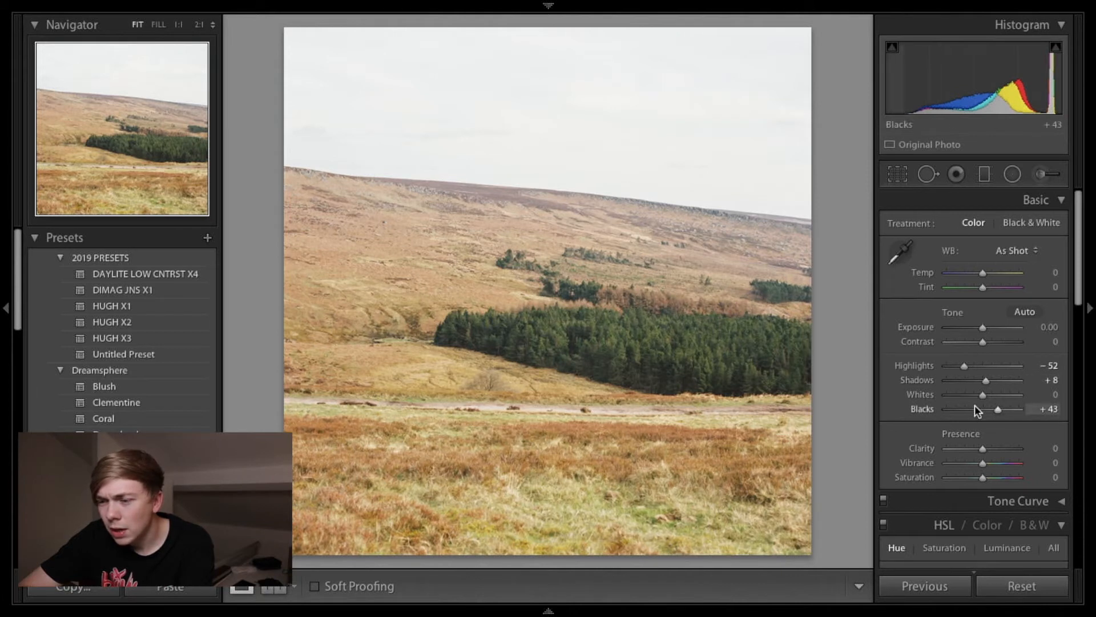
left_click_drag(981, 412, 962, 412)
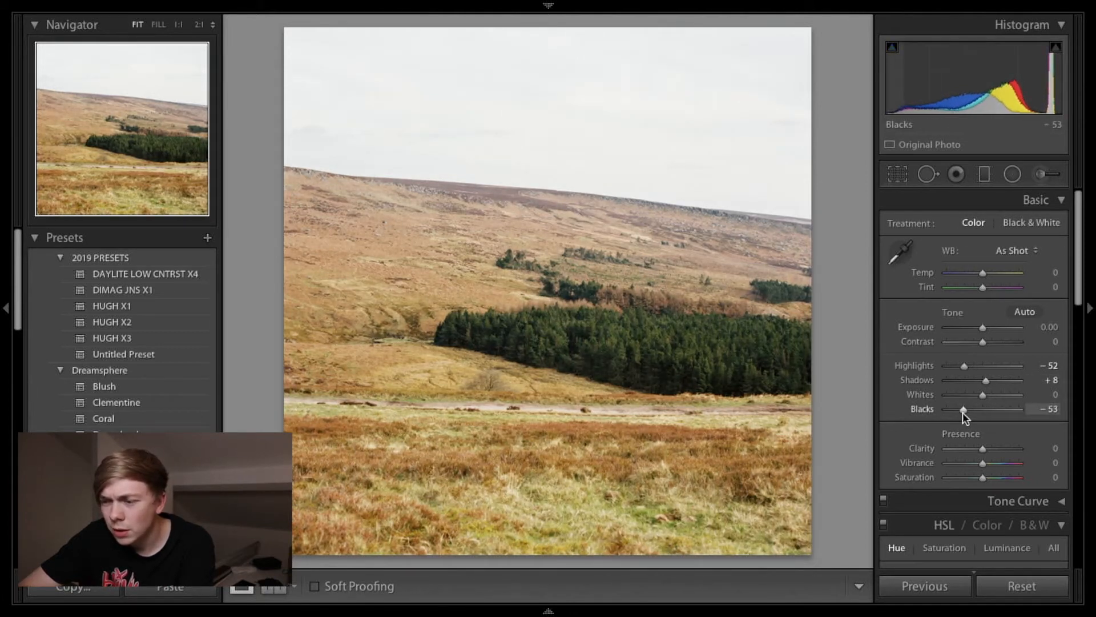
left_click(1062, 25)
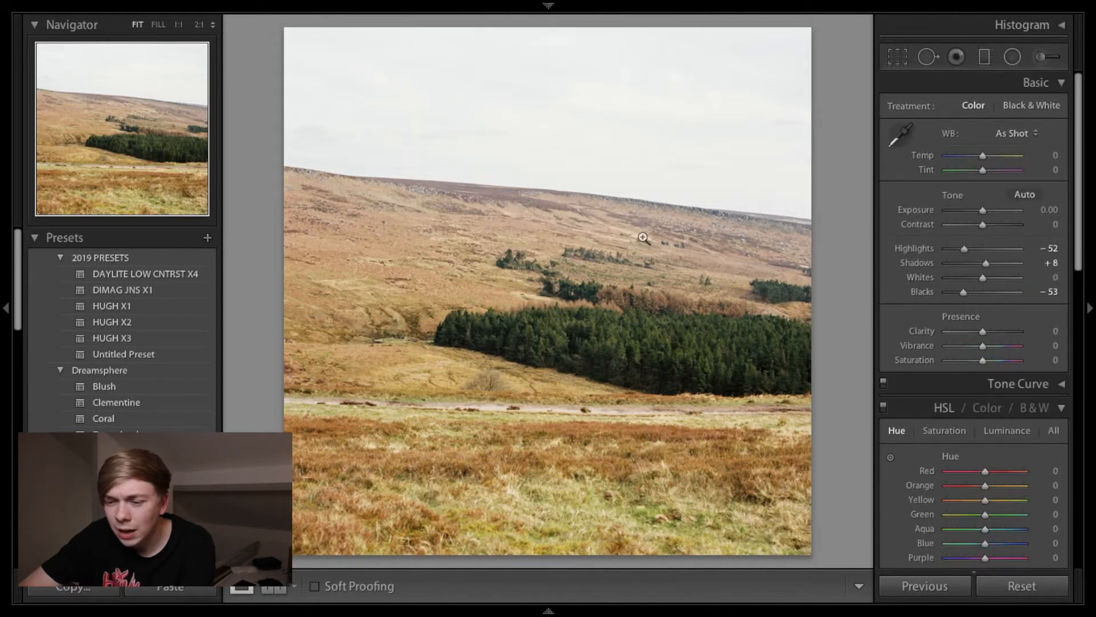
Step: Set the sharpening amount to 51 while viewing the dark trees up close
left_click(577, 345)
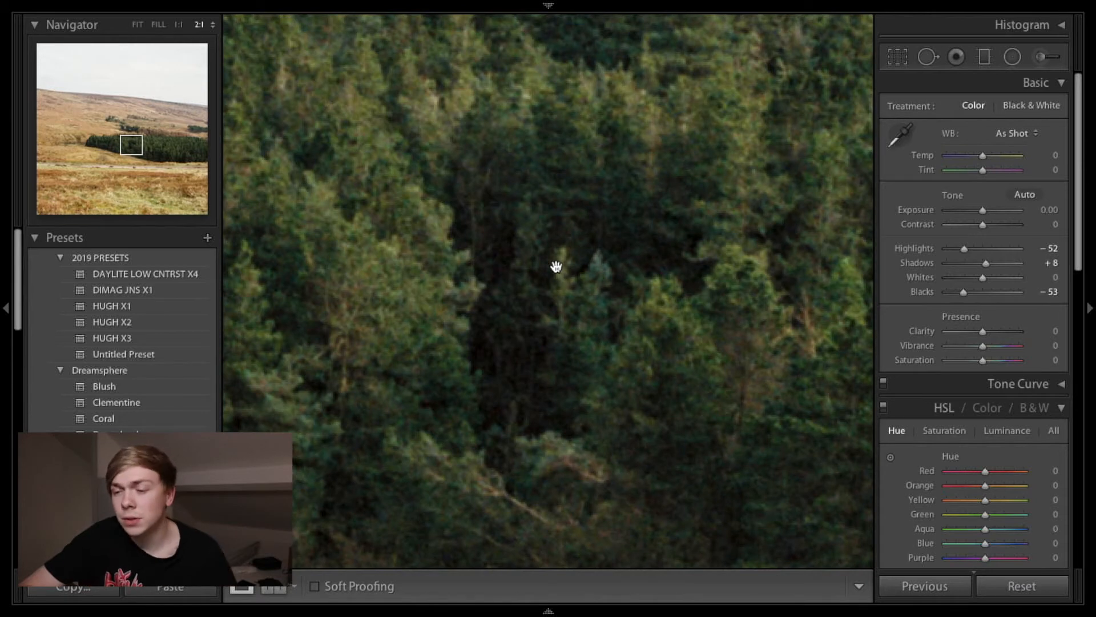
scroll(987, 338, "down", 10)
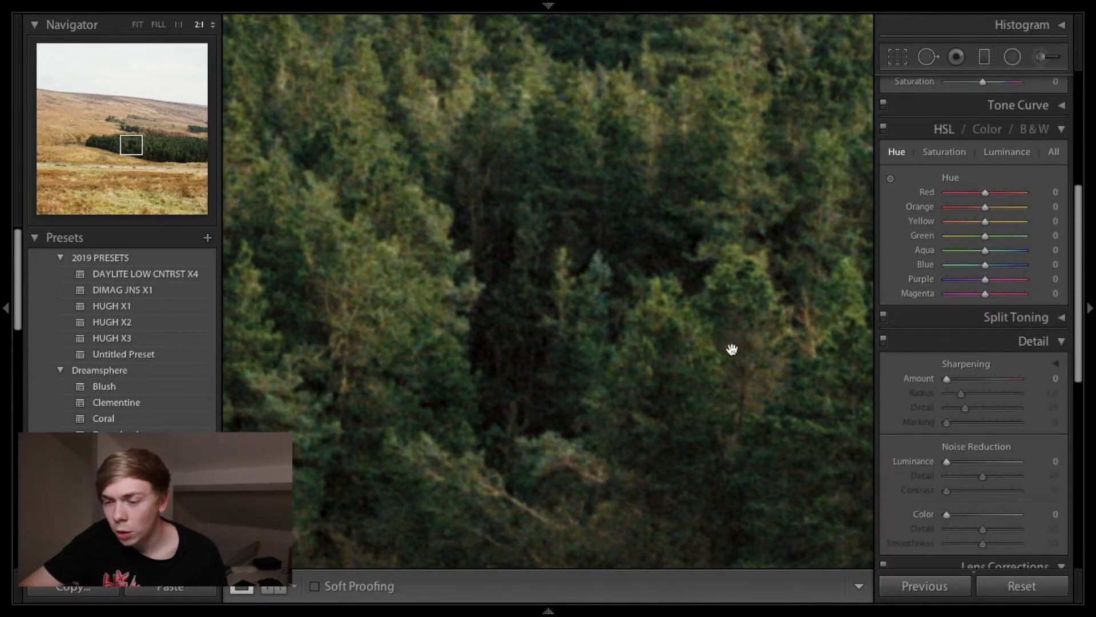
left_click(978, 379)
mouse_move(978, 379)
left_mouse_down()
mouse_move(929, 382)
mouse_move(971, 380)
left_mouse_up()
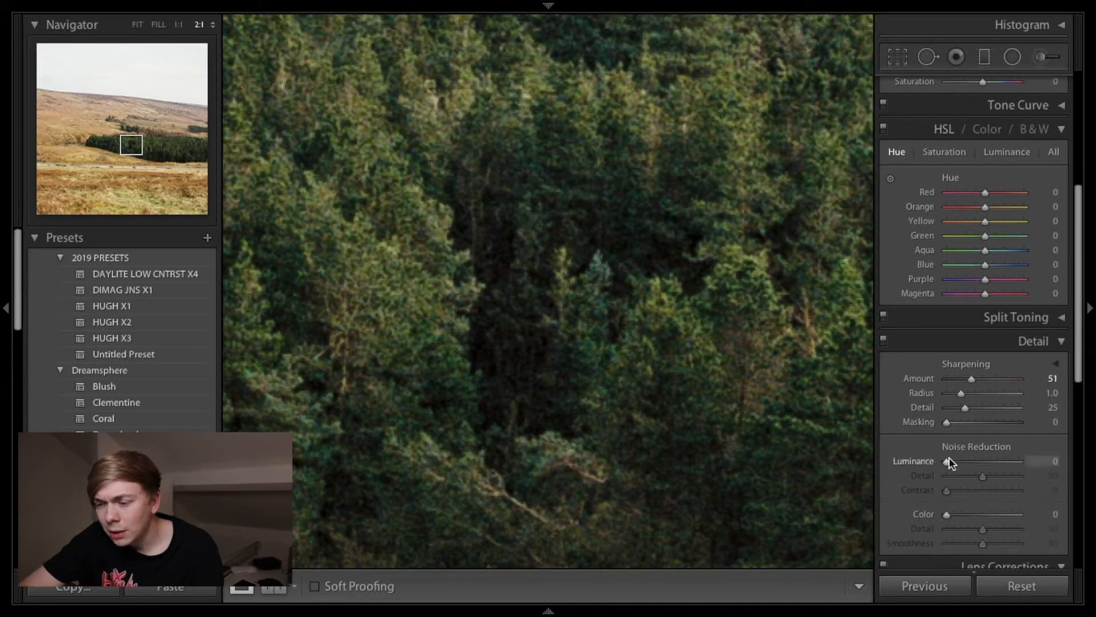
Step: Set the luminance noise reduction to 8 and the color noise reduction to 17
left_click_drag(949, 458, 955, 460)
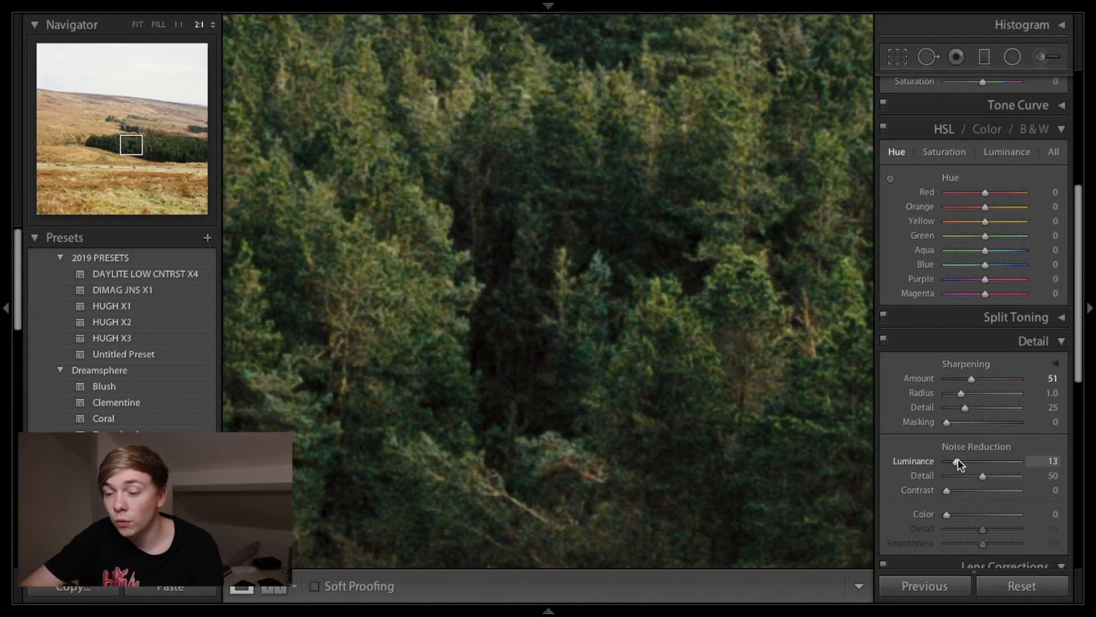
mouse_move(960, 460)
left_mouse_down()
mouse_move(943, 466)
mouse_move(976, 463)
mouse_move(946, 467)
left_mouse_up()
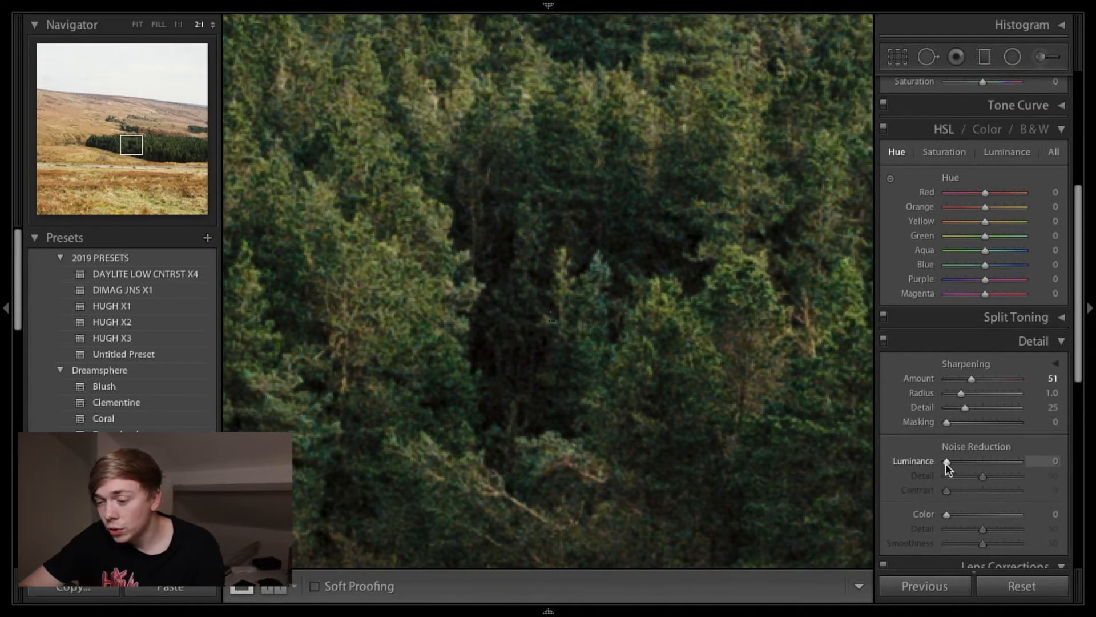
mouse_move(946, 464)
left_mouse_down()
mouse_move(954, 464)
mouse_move(935, 464)
mouse_move(989, 462)
mouse_move(929, 463)
mouse_move(963, 464)
mouse_move(909, 447)
mouse_move(952, 462)
left_mouse_up()
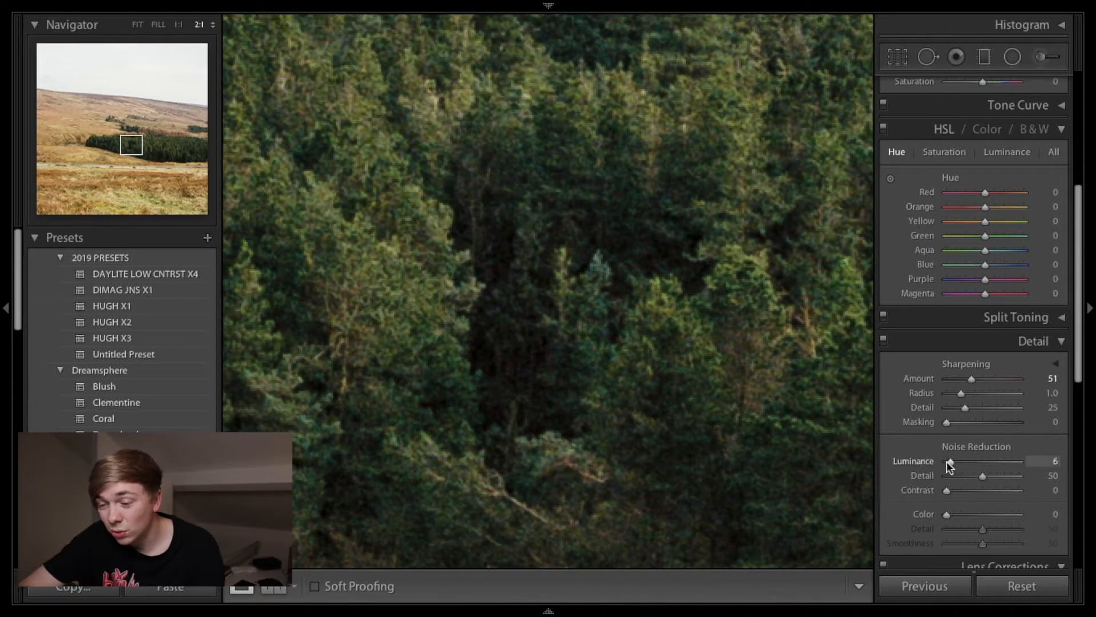
scroll(948, 461, "down", 3)
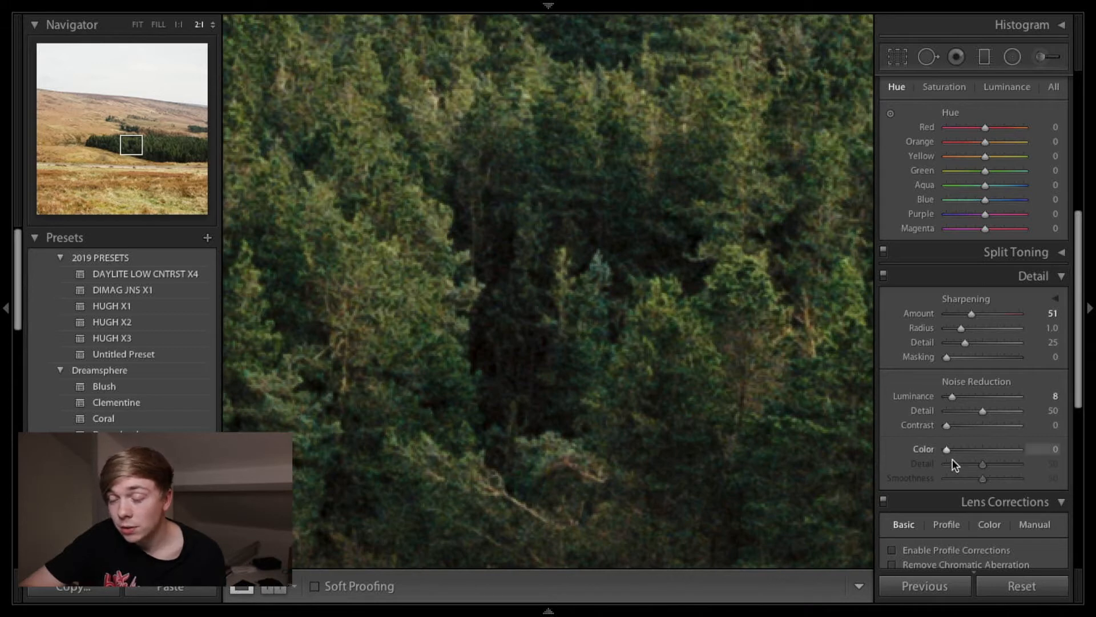
mouse_move(945, 450)
left_mouse_down()
mouse_move(1015, 455)
mouse_move(934, 457)
mouse_move(970, 449)
mouse_move(950, 450)
left_mouse_up()
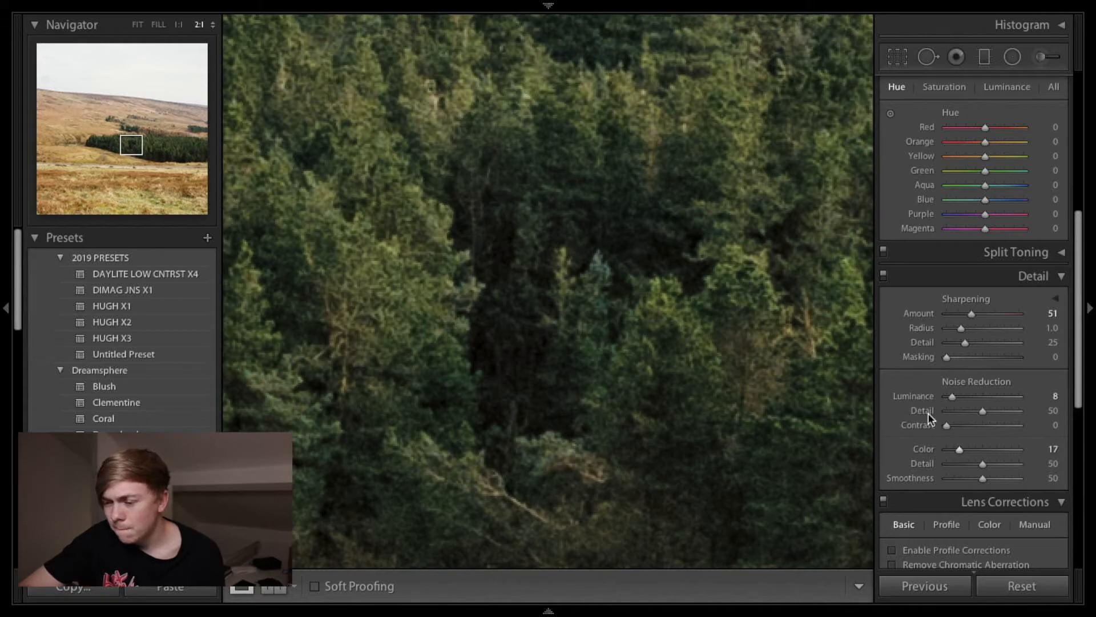
scroll(913, 423, "down", 3)
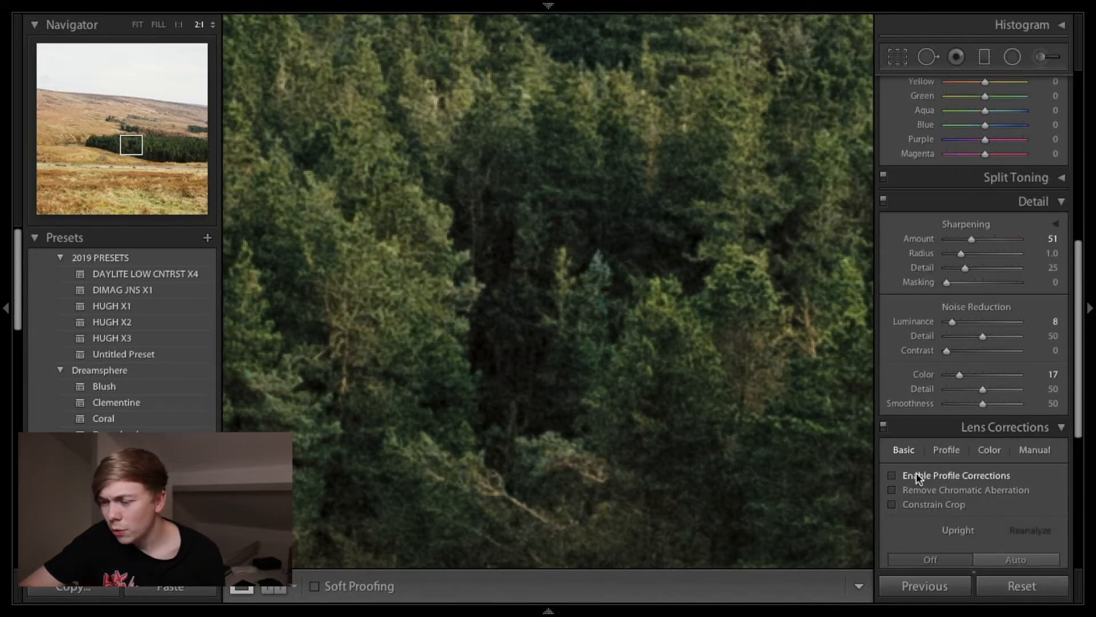
Step: Enable the lens profile corrections and chromatic aberration removal, and inspect the photo's tree edges up close
left_click(916, 474)
left_click(917, 488)
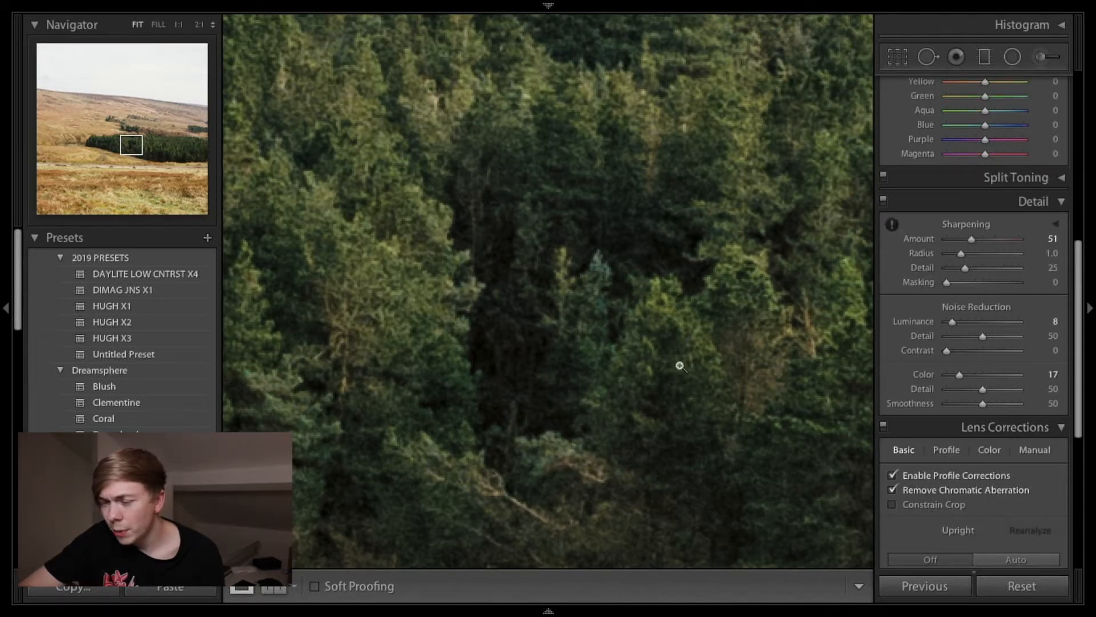
left_click(680, 366)
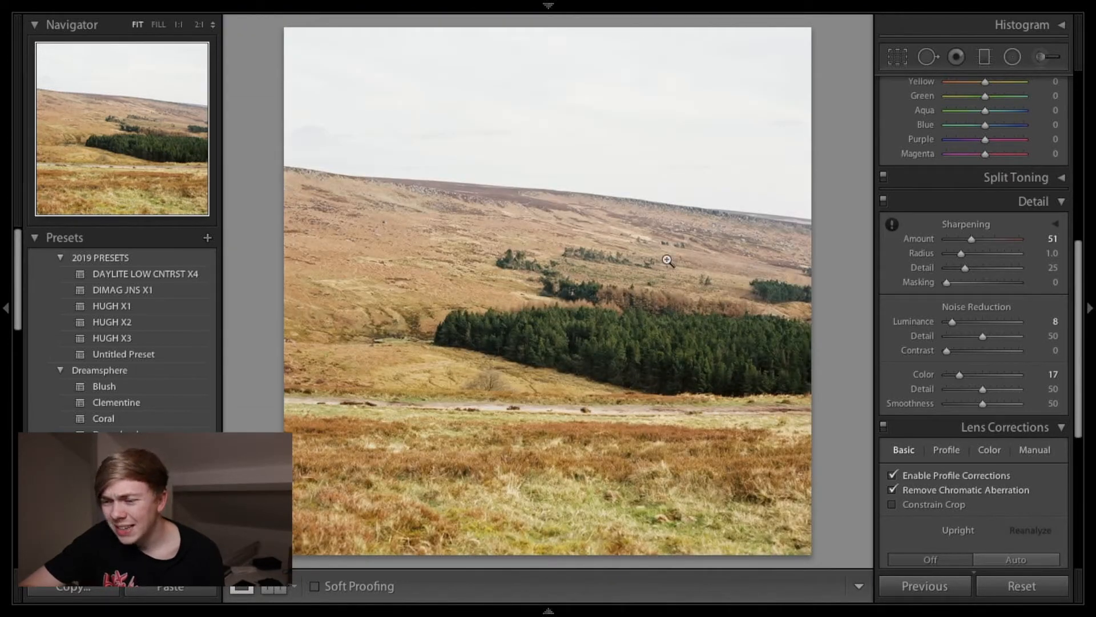
left_click(795, 302)
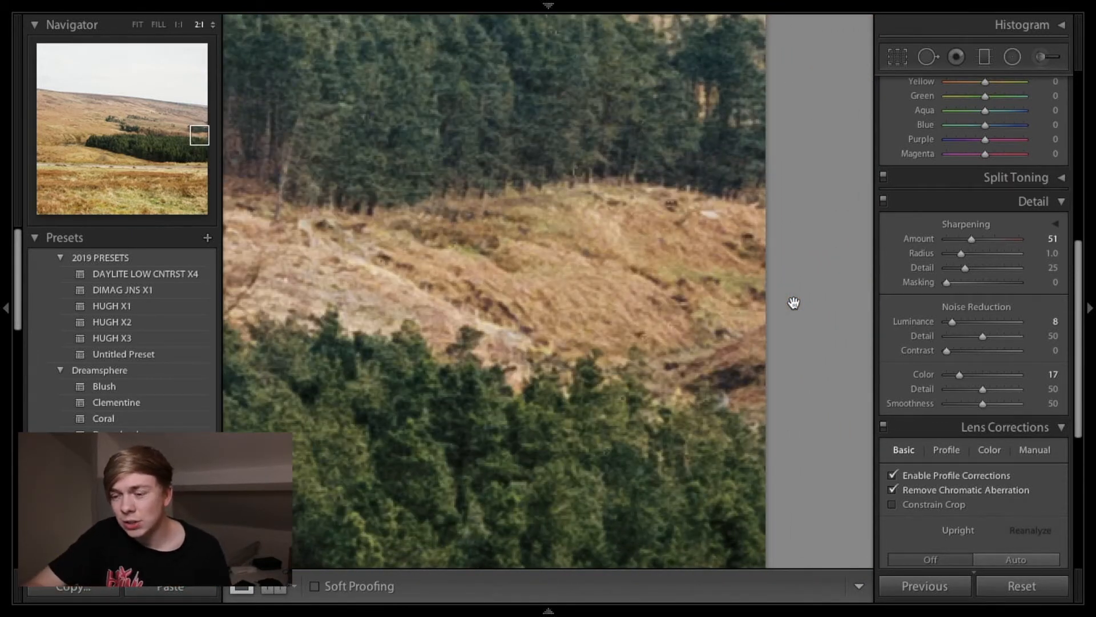
left_click(521, 294)
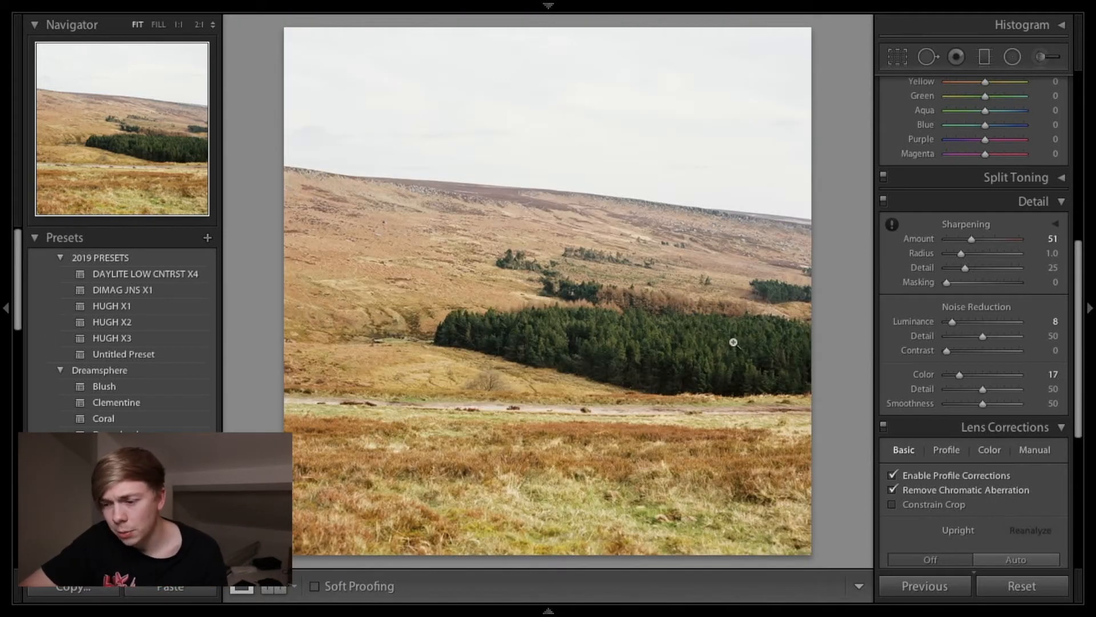
left_click(572, 334)
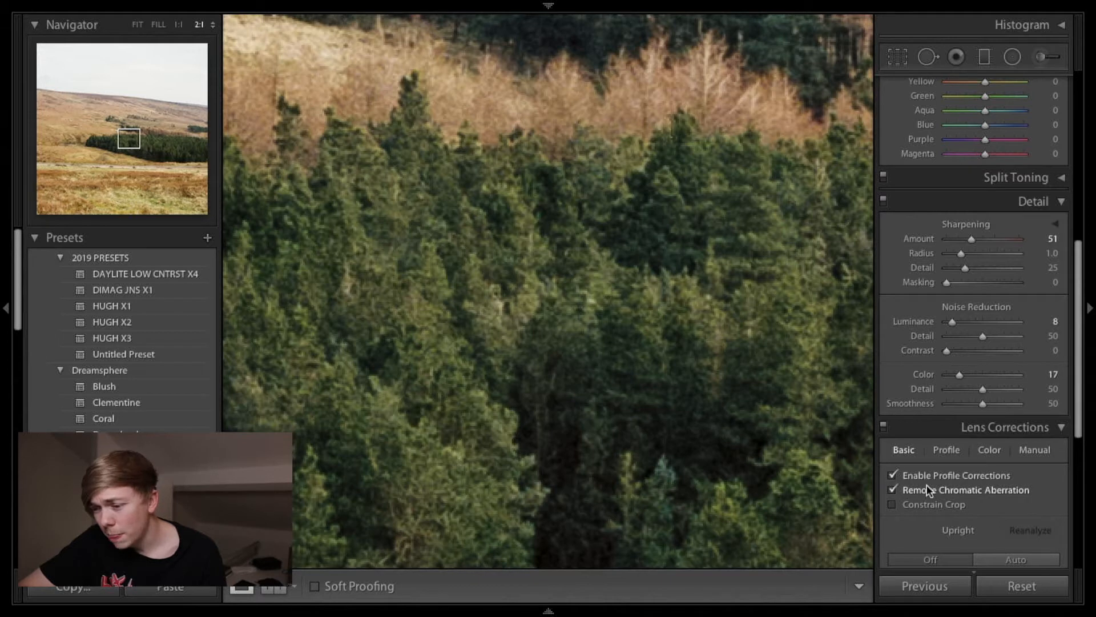
Step: Set the sharpening amount to 67 while viewing the trees up close, and return to the whole photo
scroll(909, 460, "down", 10)
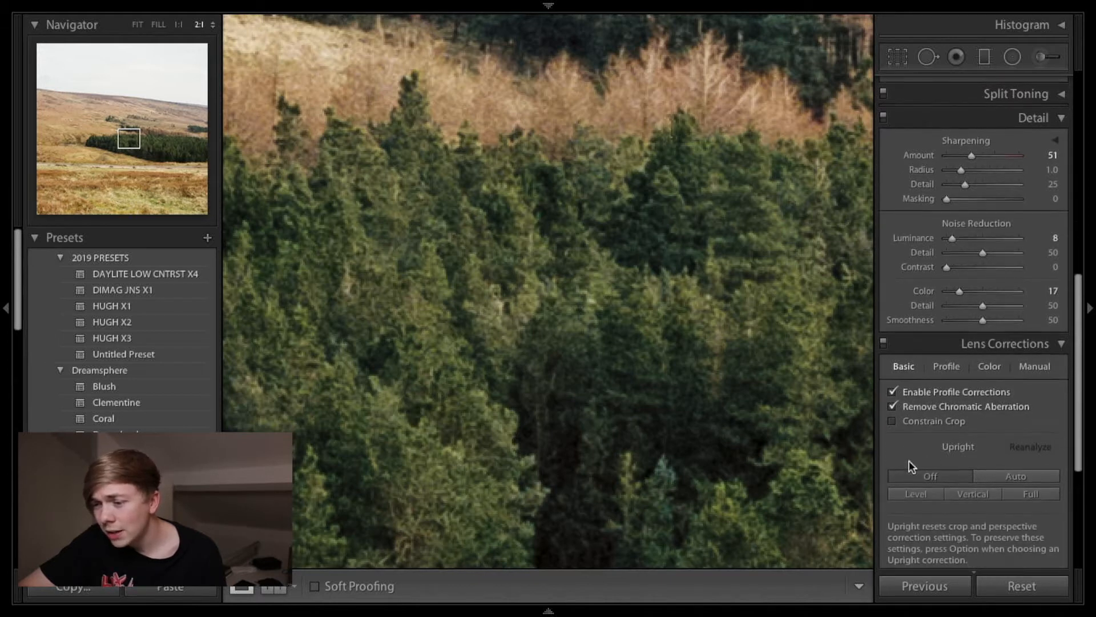
scroll(909, 460, "down", 2)
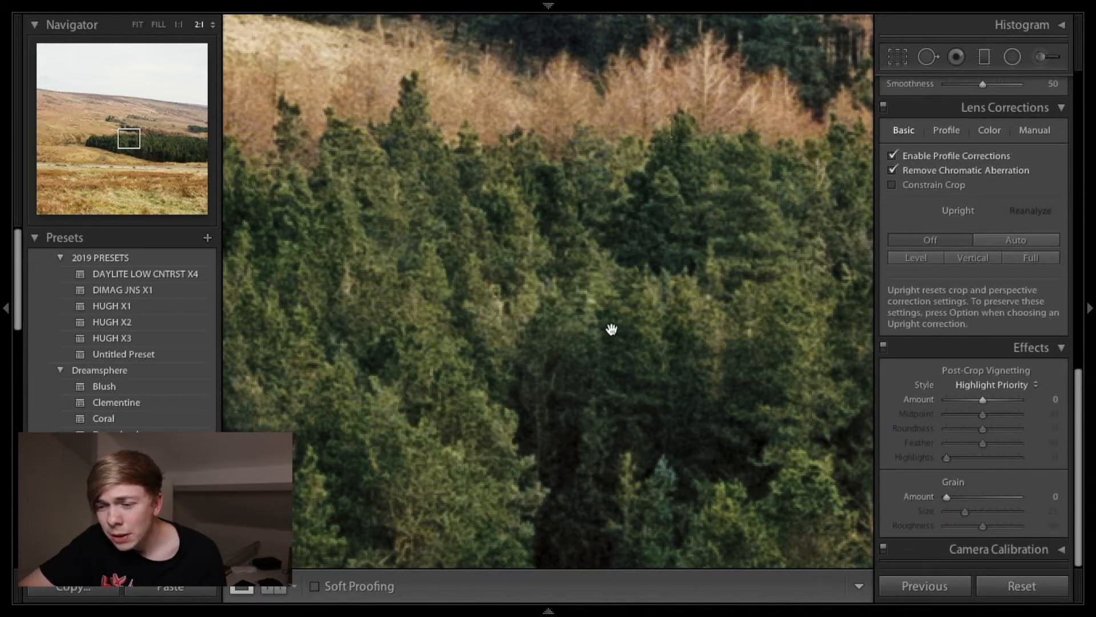
scroll(1005, 282, "up", 15)
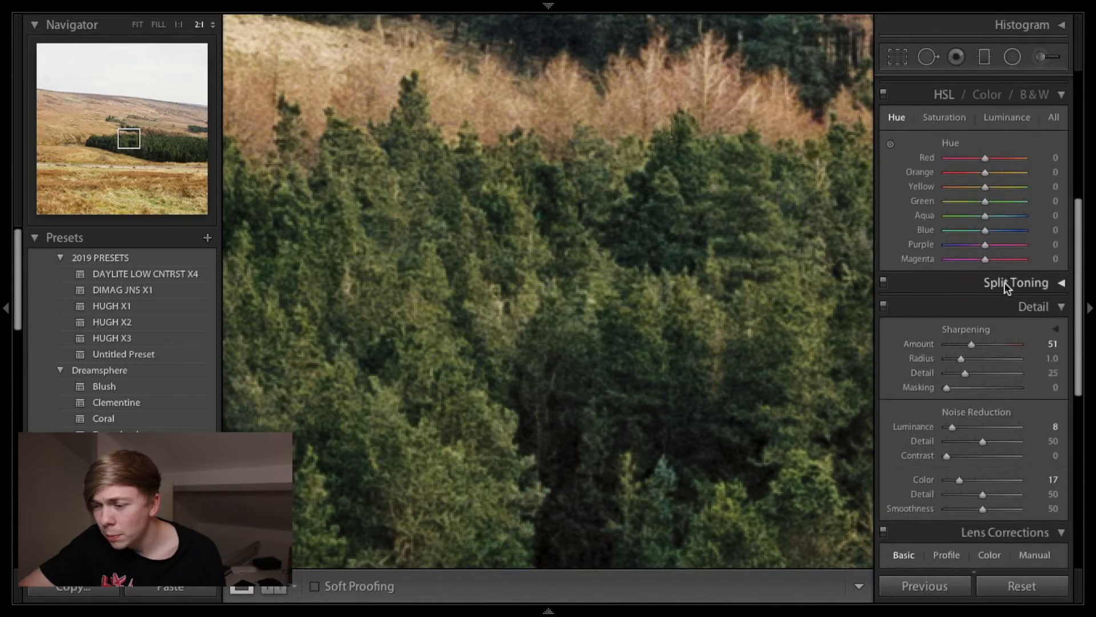
left_click_drag(973, 348, 982, 352)
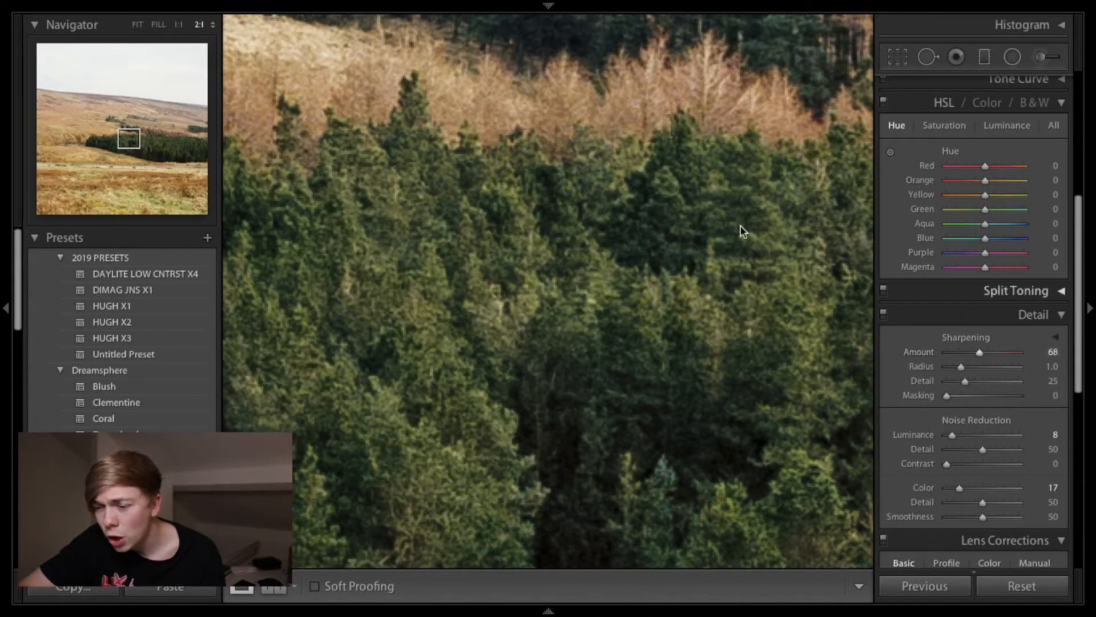
mouse_move(979, 350)
left_mouse_down()
mouse_move(943, 341)
mouse_move(975, 355)
left_mouse_up()
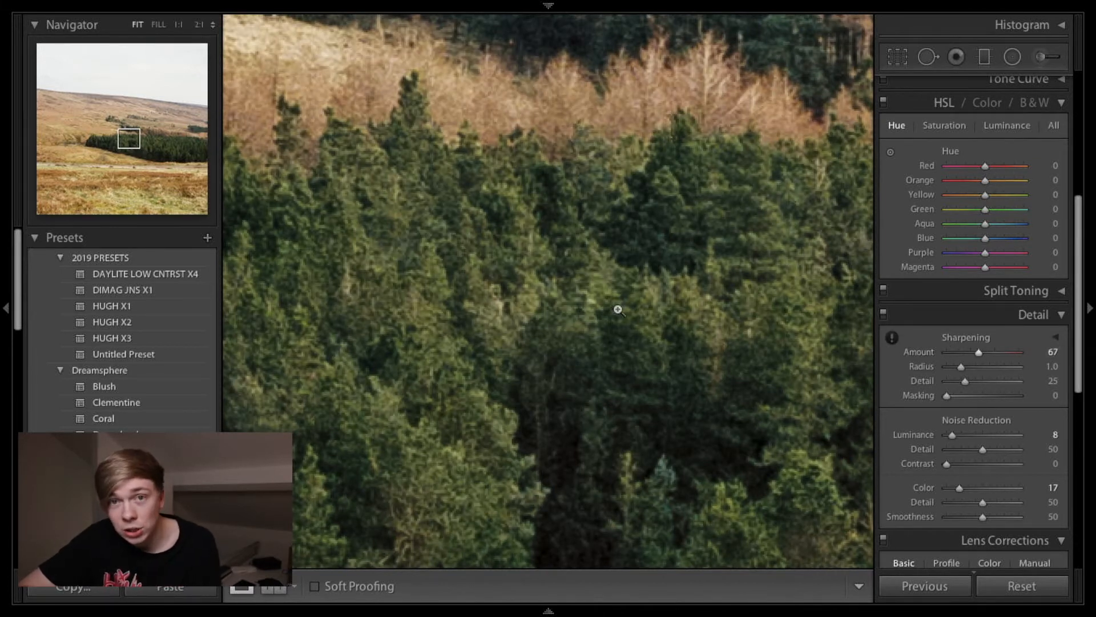
left_click(618, 309)
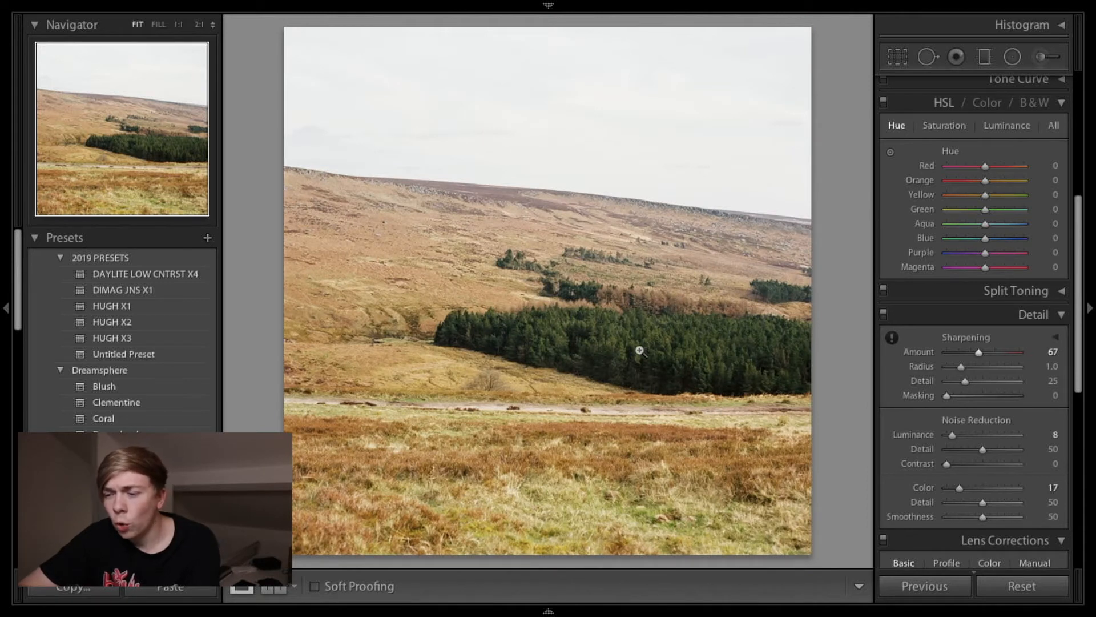
Step: Set the clarity to +7, judging the effect on the trees up close
scroll(952, 365, "up", 5)
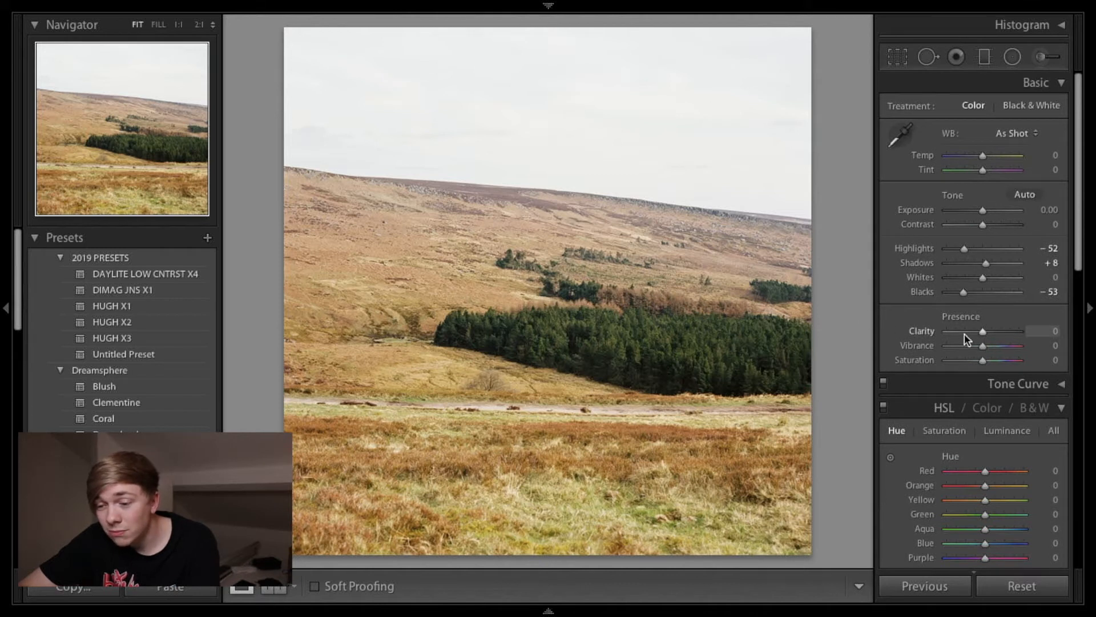
mouse_move(978, 334)
left_mouse_down()
mouse_move(999, 334)
mouse_move(984, 336)
left_mouse_up()
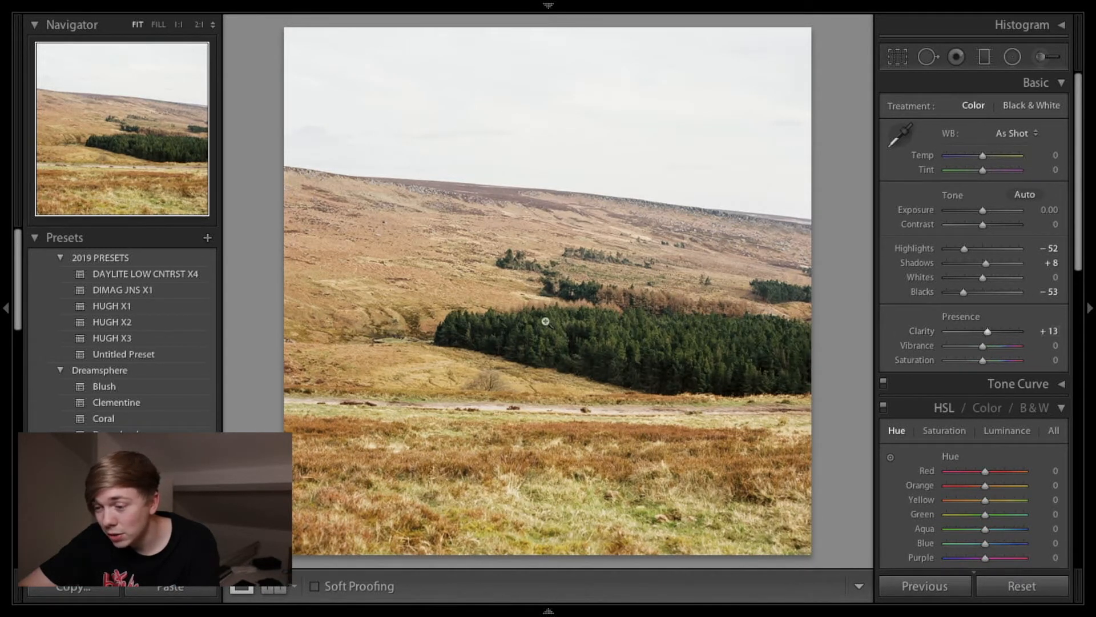
left_click(599, 313)
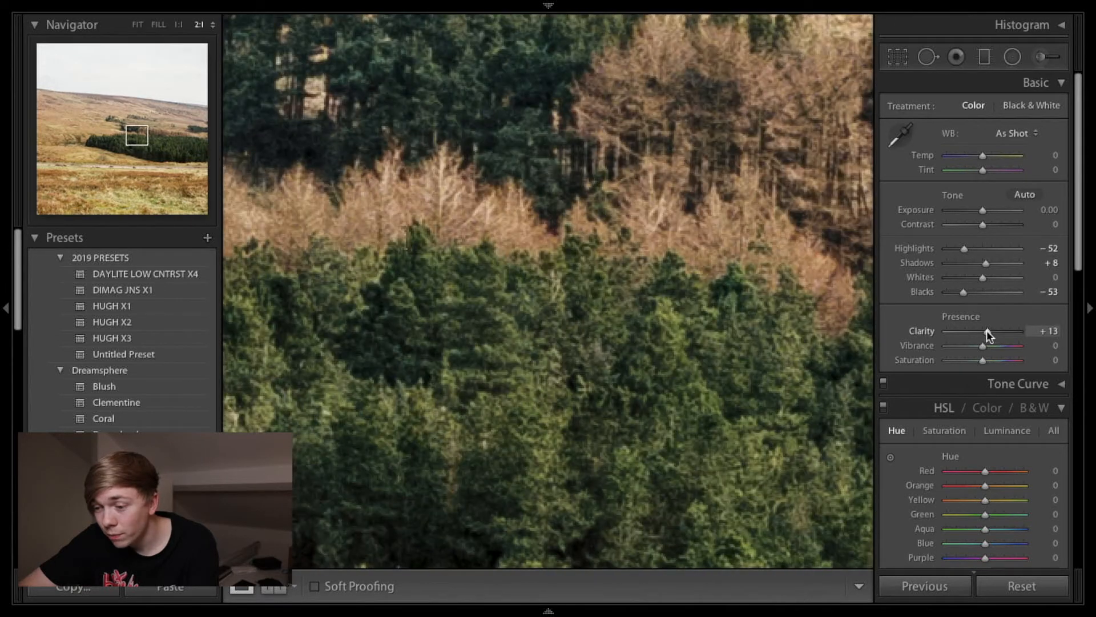
left_click_drag(986, 330, 984, 330)
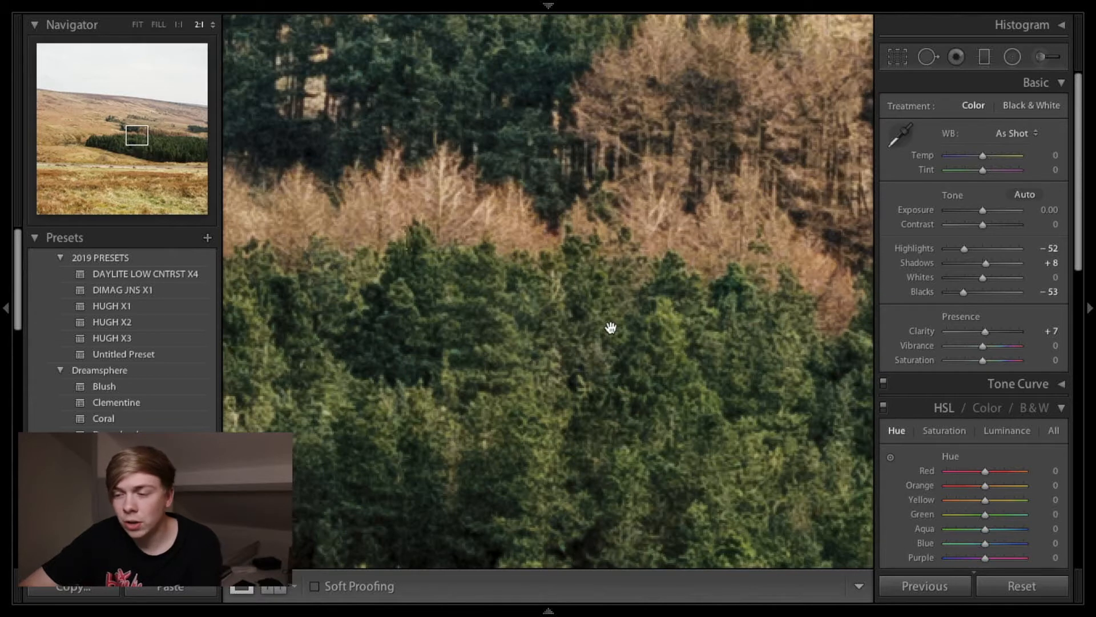
scroll(611, 328, "down", 1)
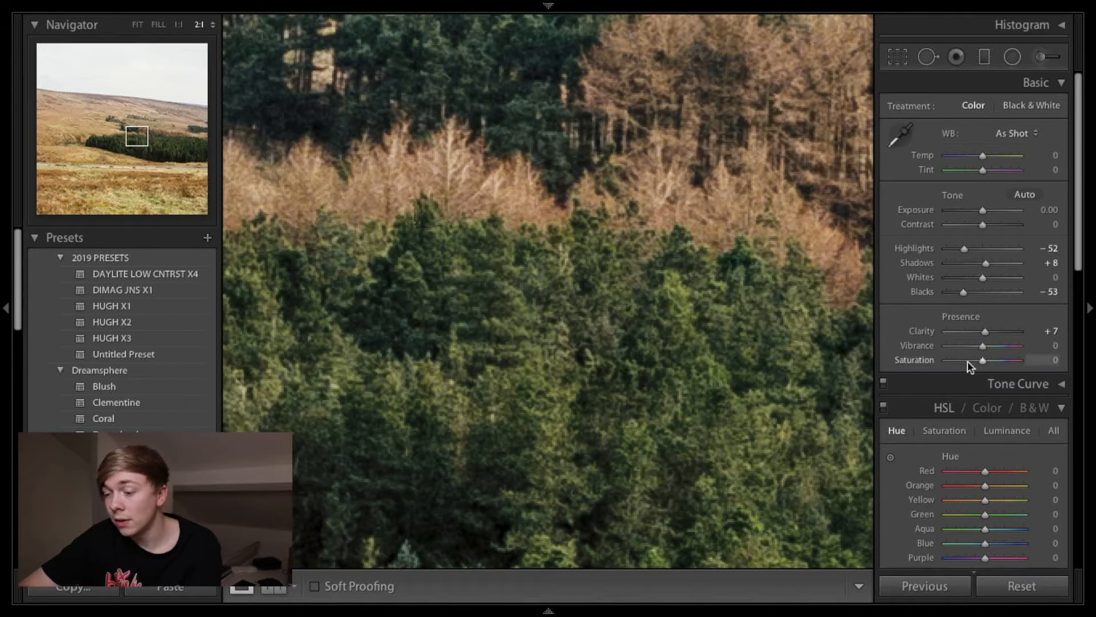
left_click_drag(984, 358, 994, 359)
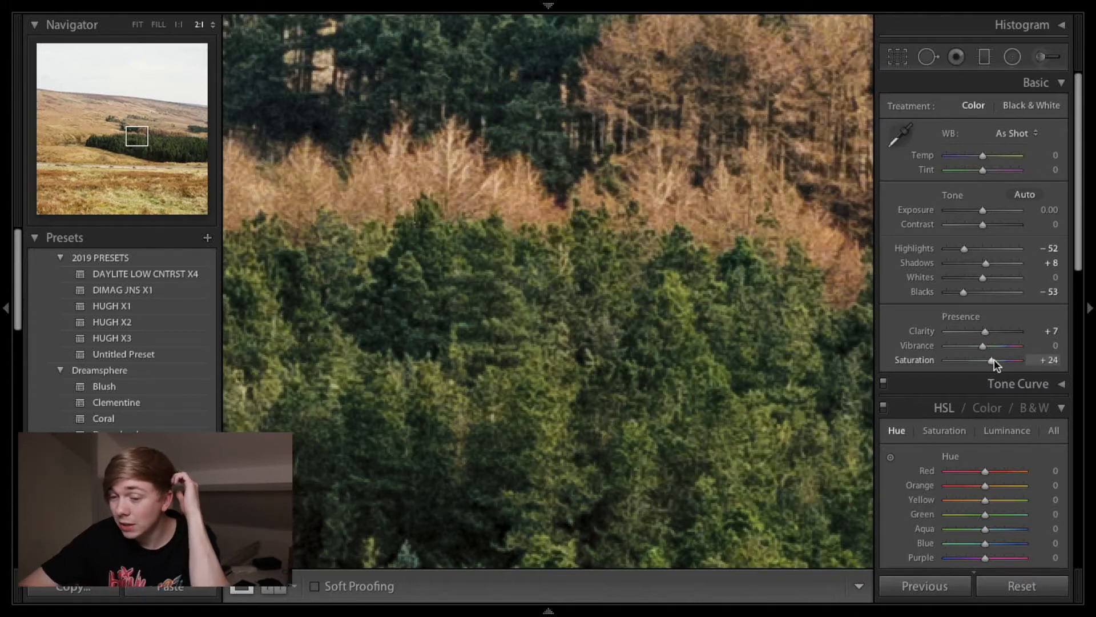
left_click(610, 292)
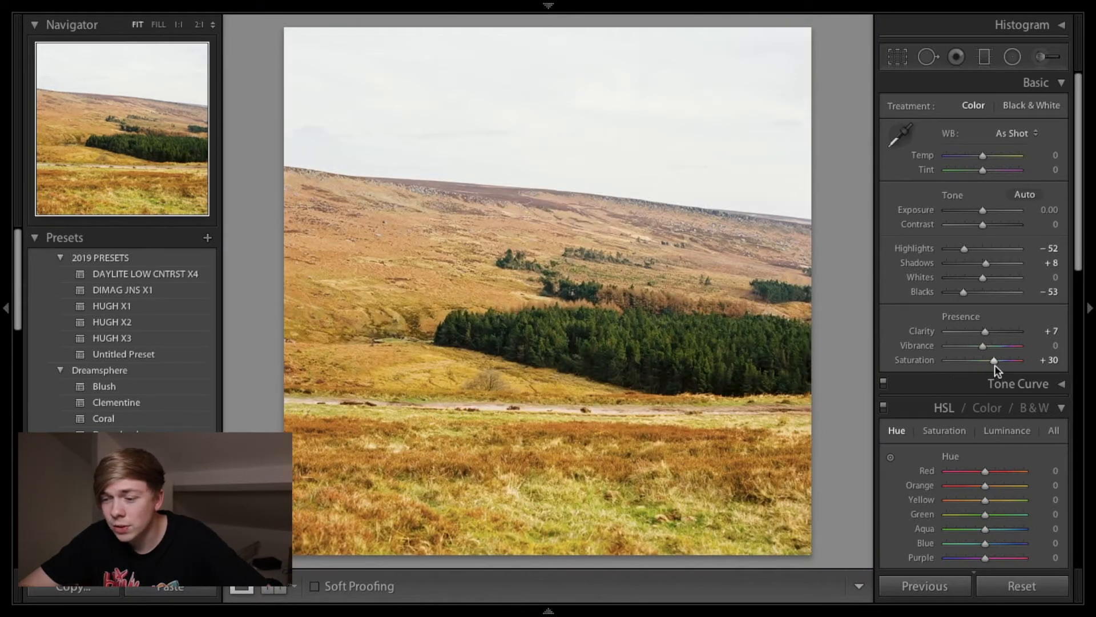
double_click(994, 364)
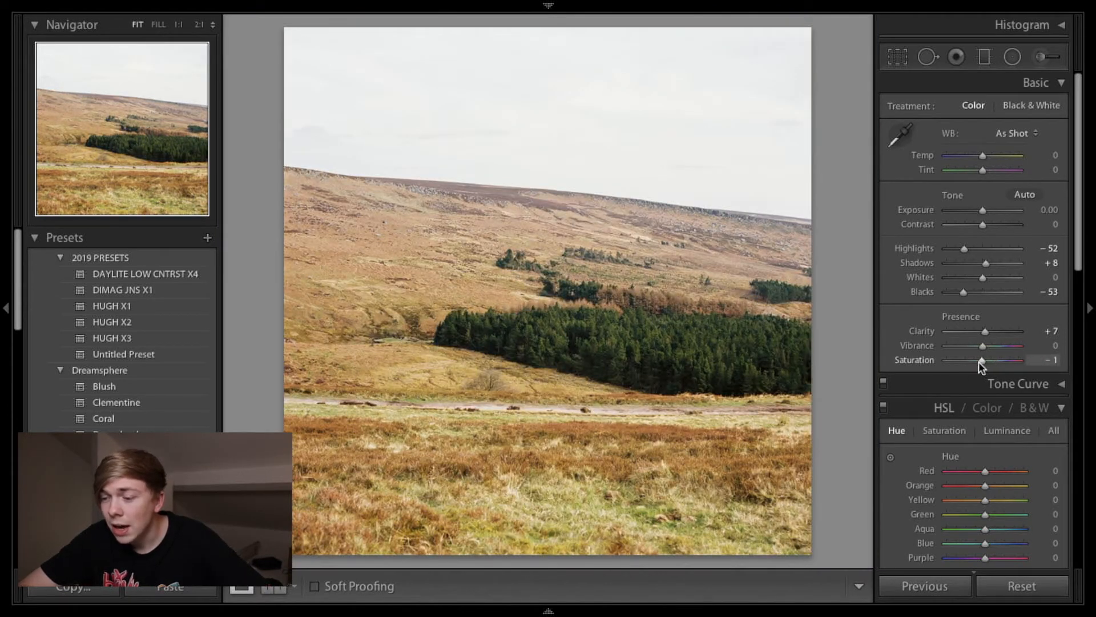
Step: Set the saturation to -13 and the vibrance to +33, and compare the edit side by side with the original
left_click_drag(981, 362, 993, 346)
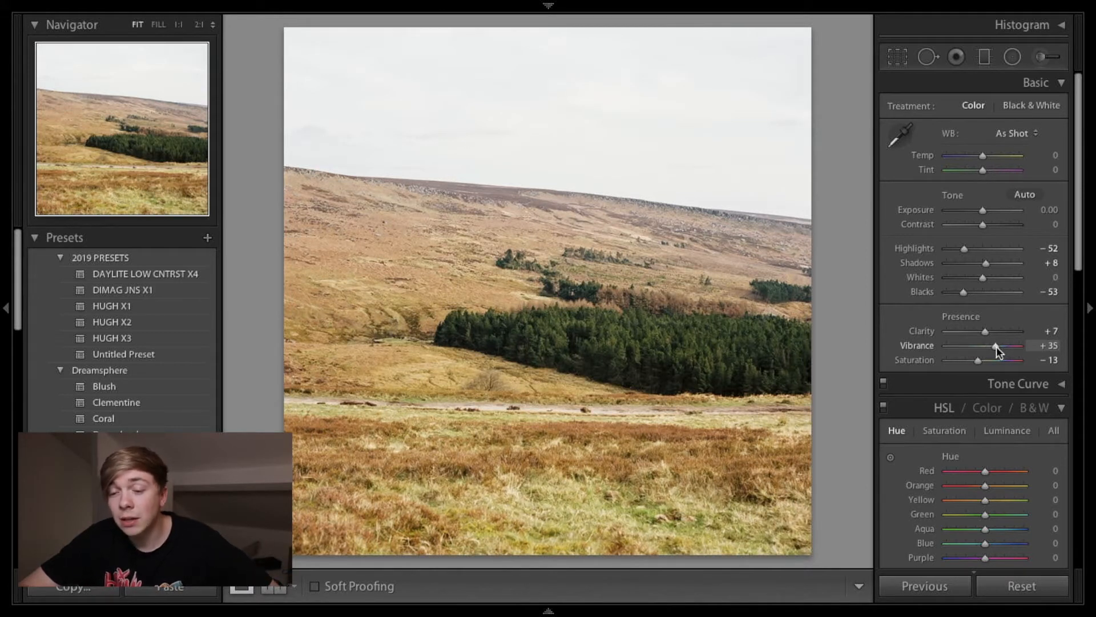
left_click_drag(996, 346, 997, 346)
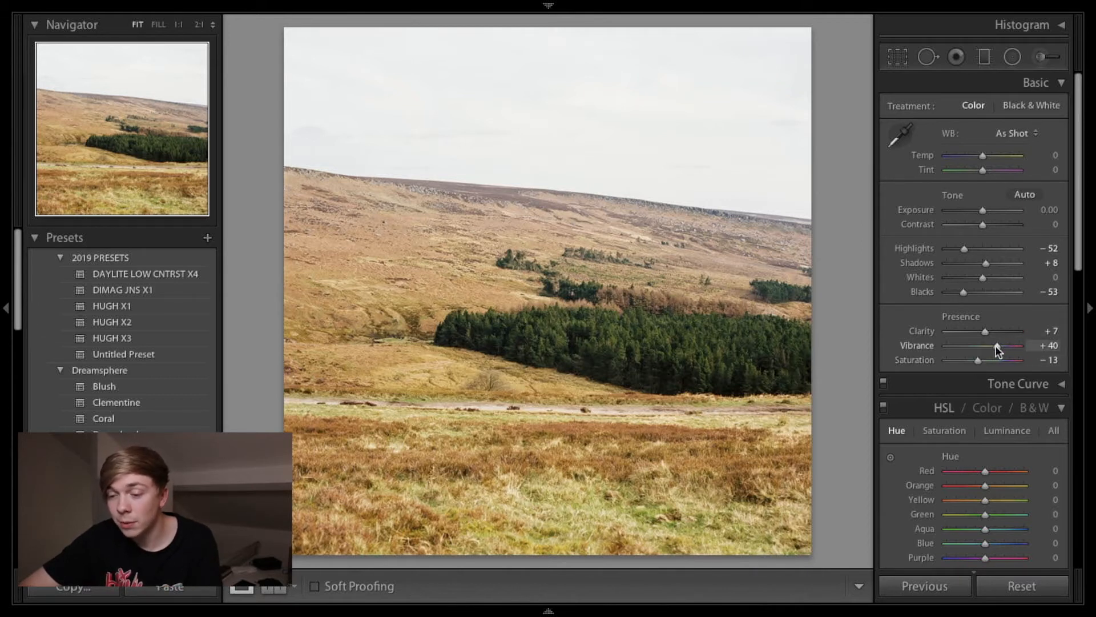
left_click_drag(995, 345, 992, 344)
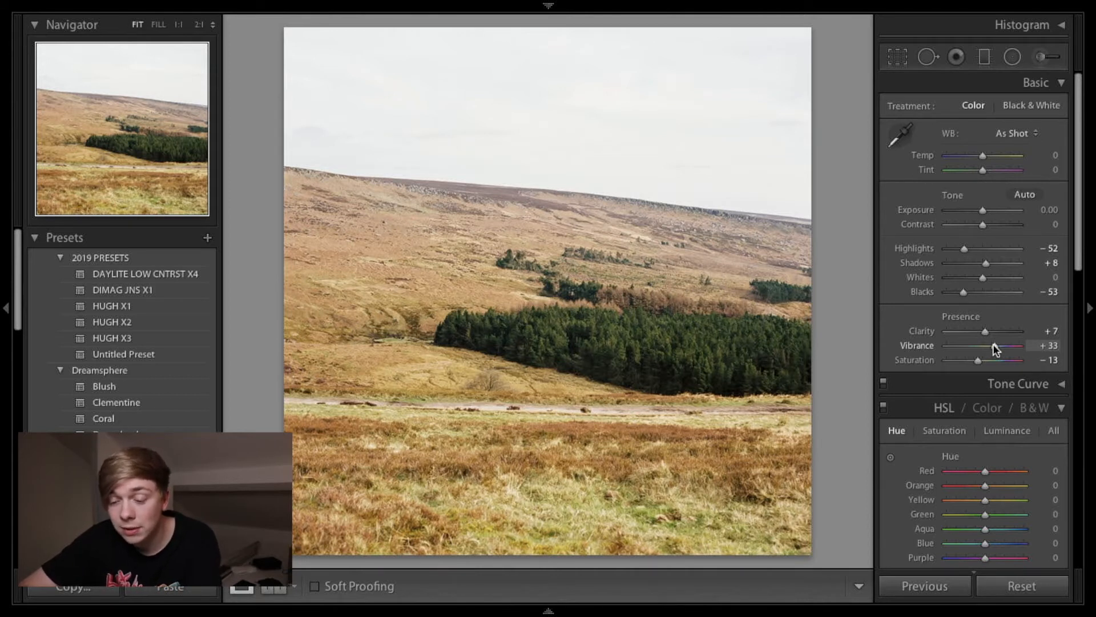
key("y")
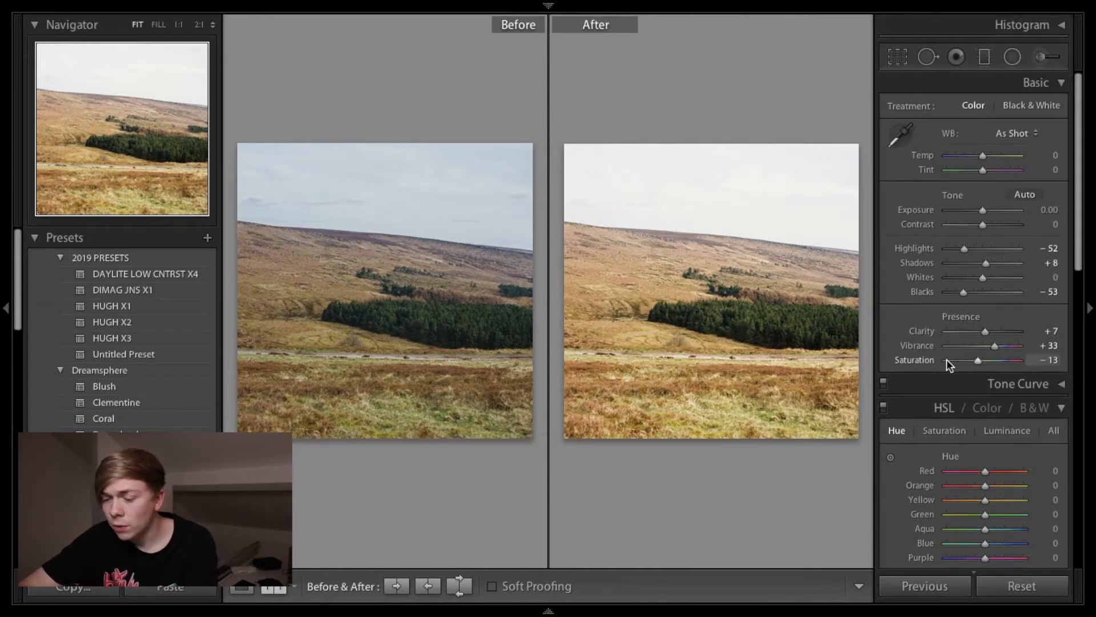
key("y")
scroll(946, 308, "down", 1)
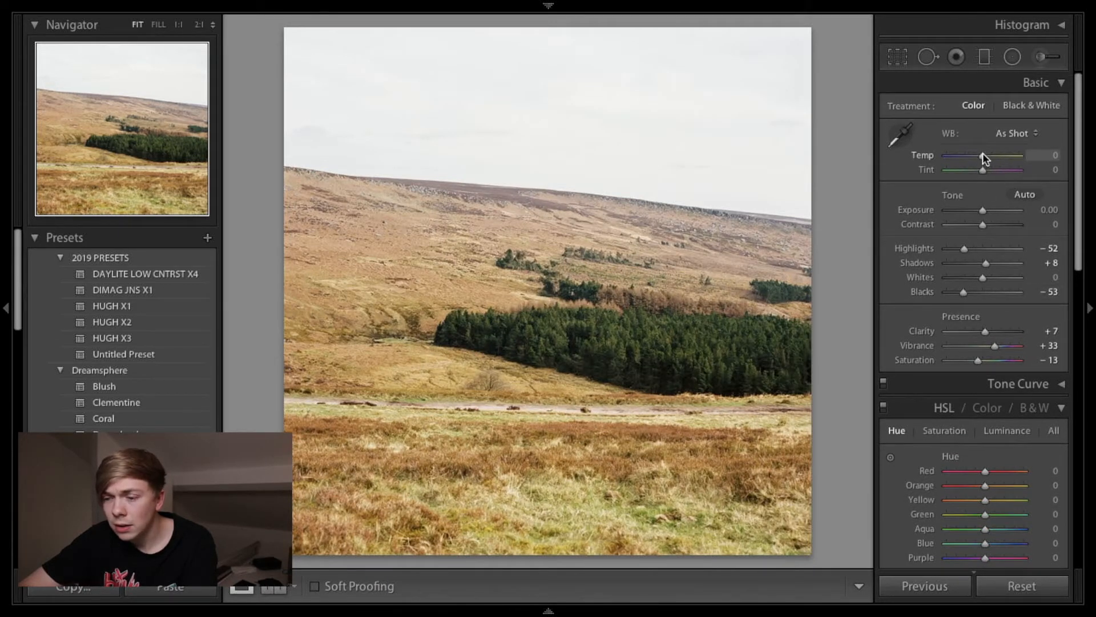
left_click_drag(982, 152, 979, 156)
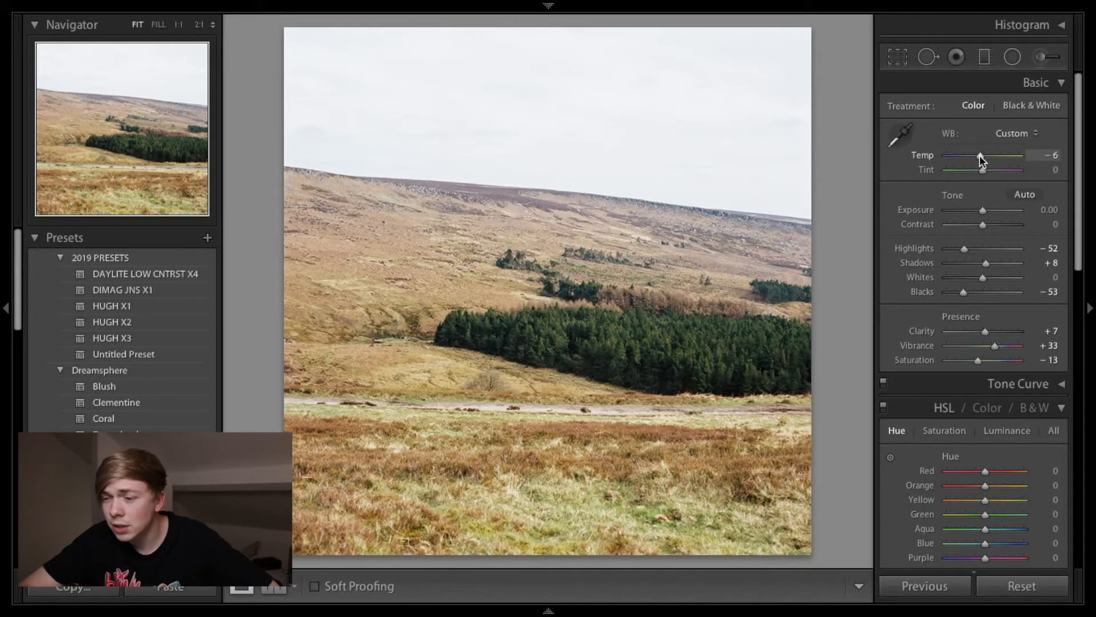
left_click_drag(981, 160, 983, 160)
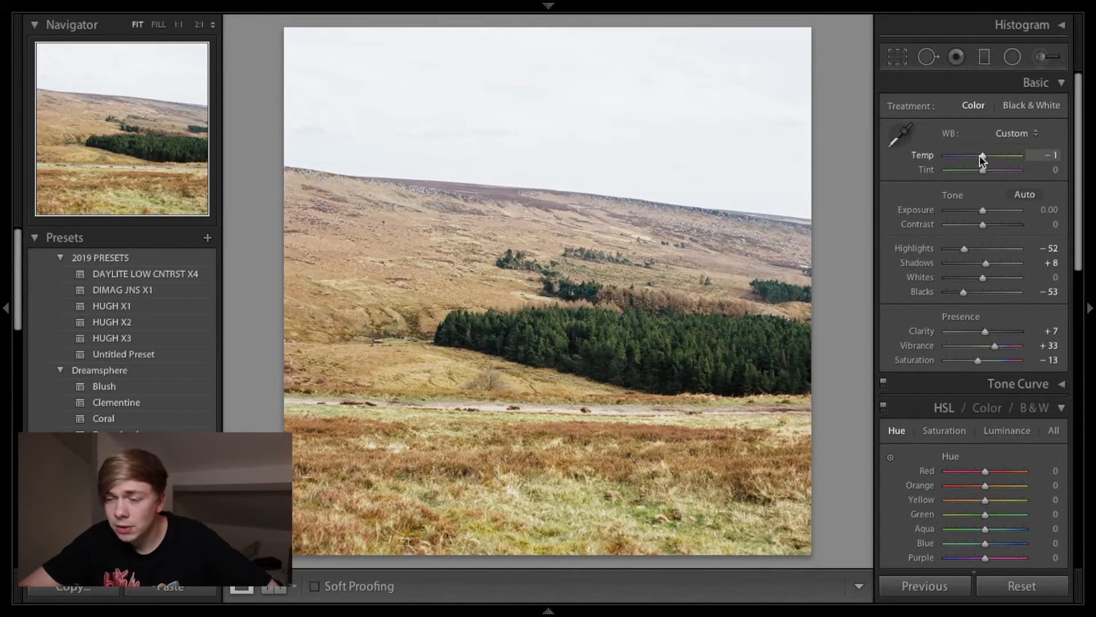
left_click(964, 156)
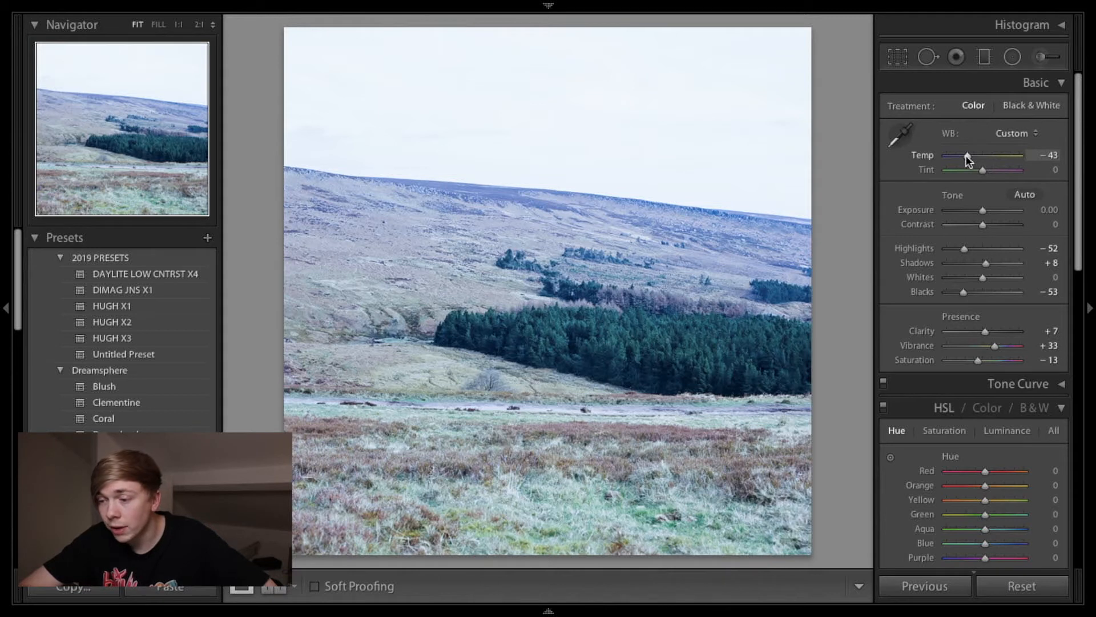
double_click(967, 160)
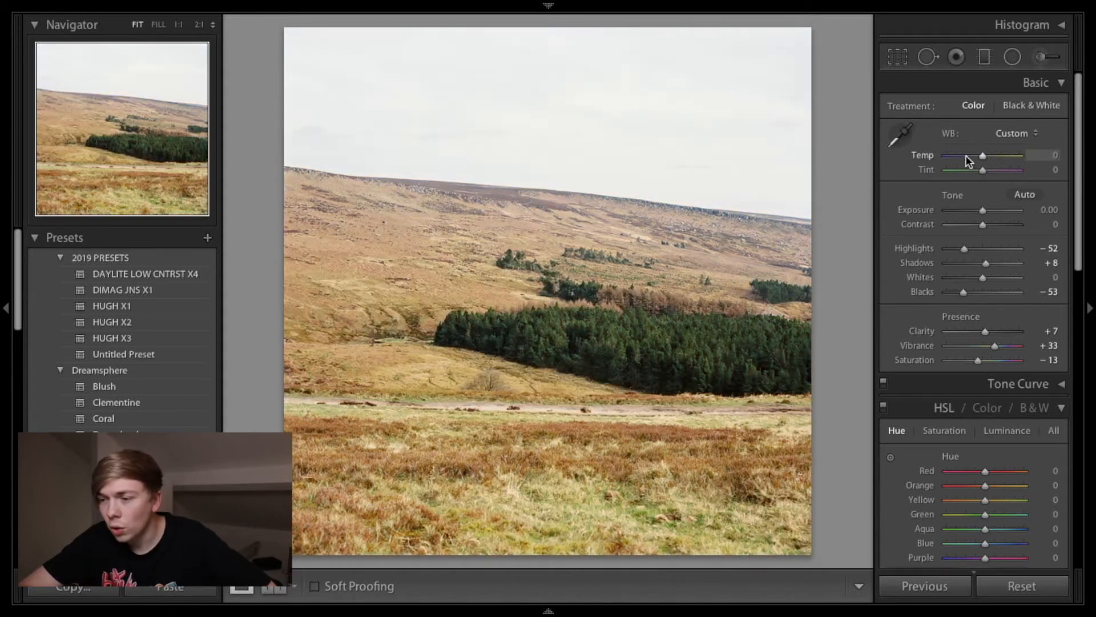
Step: Set the white balance temperature to -6 by testing cooler values, and compare the edit side by side with the original
left_click_drag(981, 155, 965, 158)
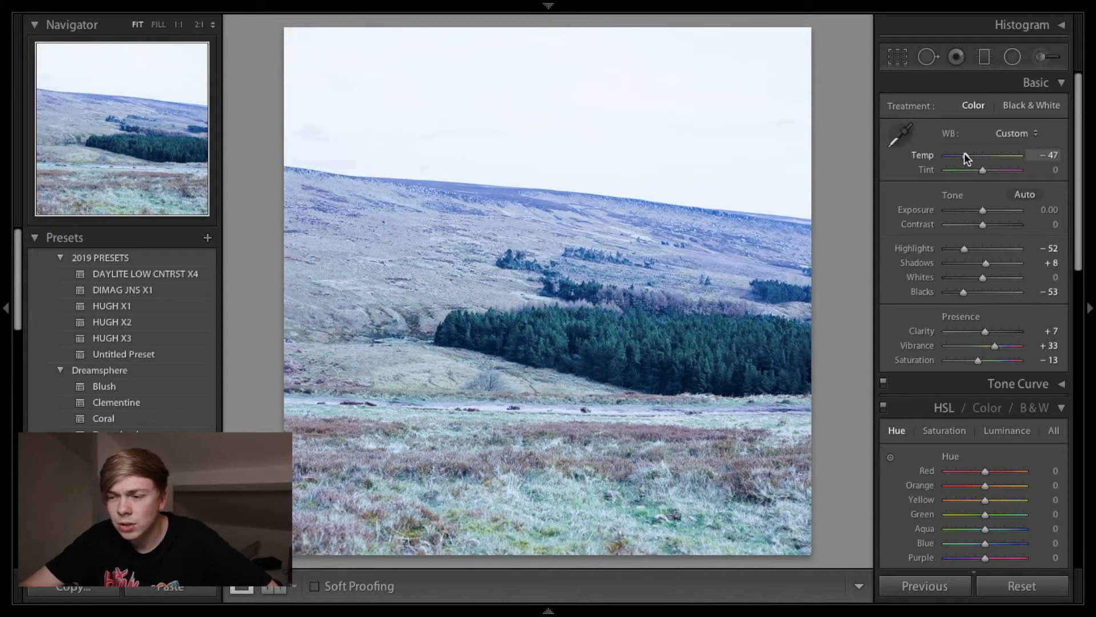
key("Up")
key("Up")
key("Up")
key("Up")
key("Up")
key("Up")
key("Up")
key("Up")
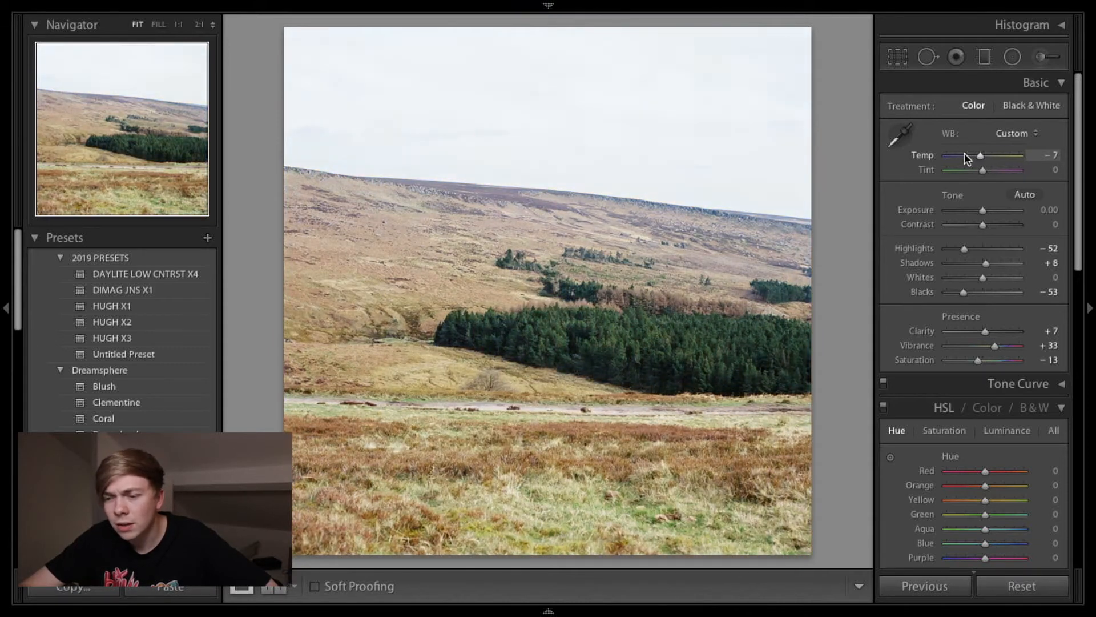
key("Down")
key("Down")
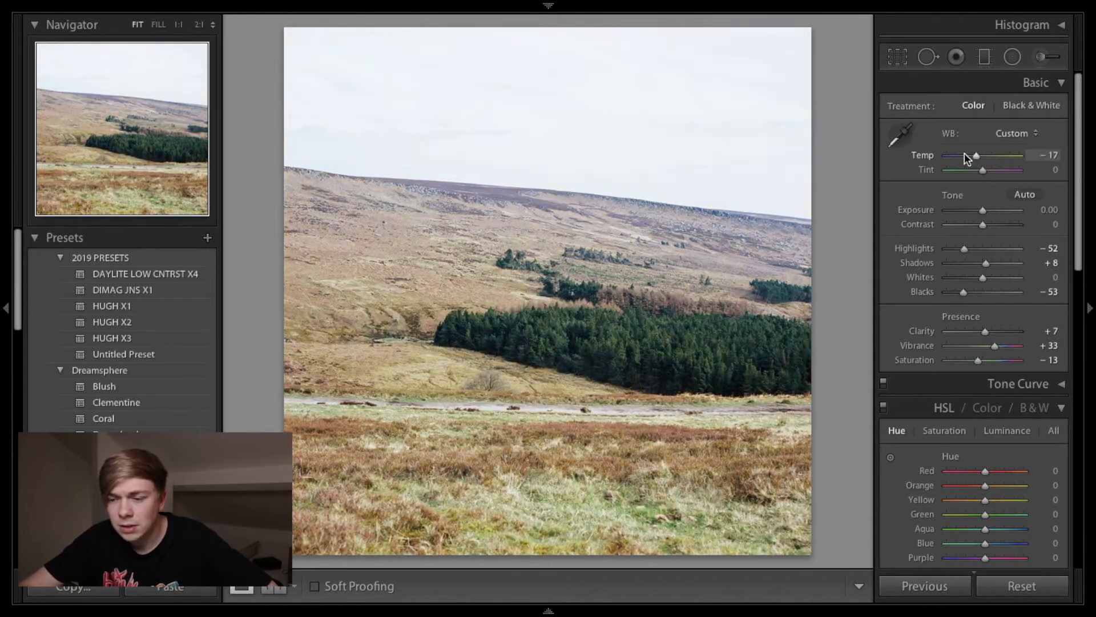
key("Down")
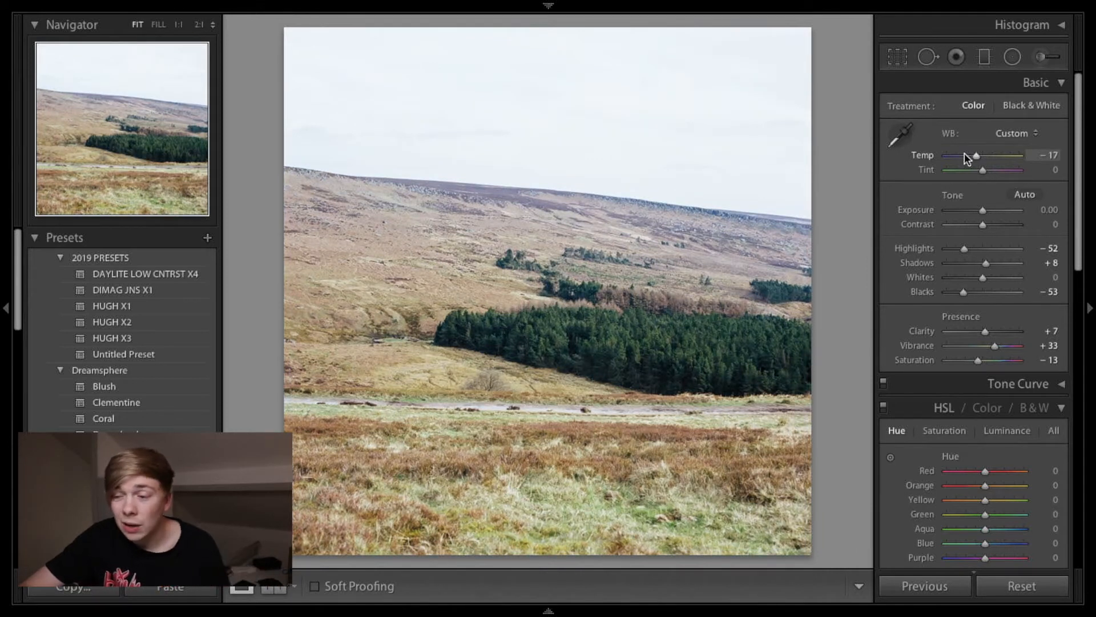
left_click_drag(965, 159, 977, 156)
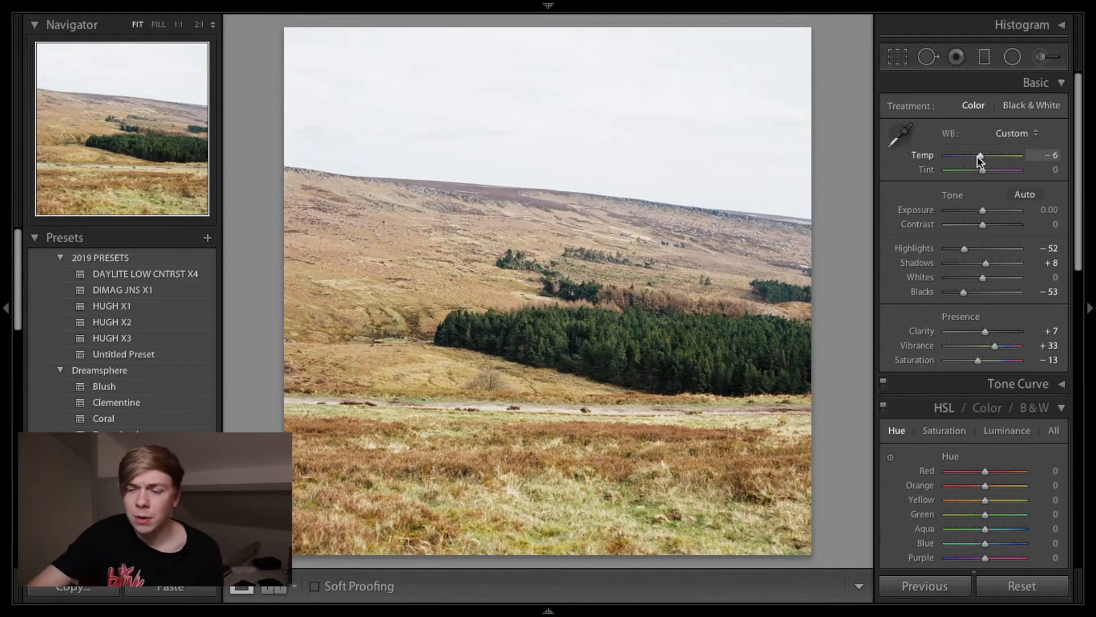
key("y")
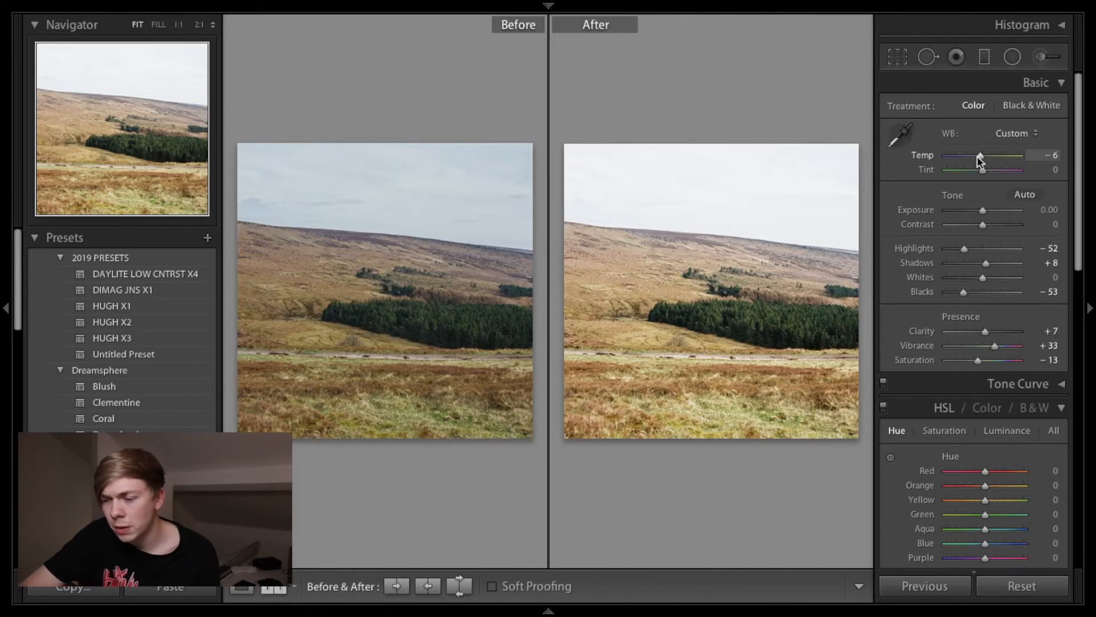
key("y")
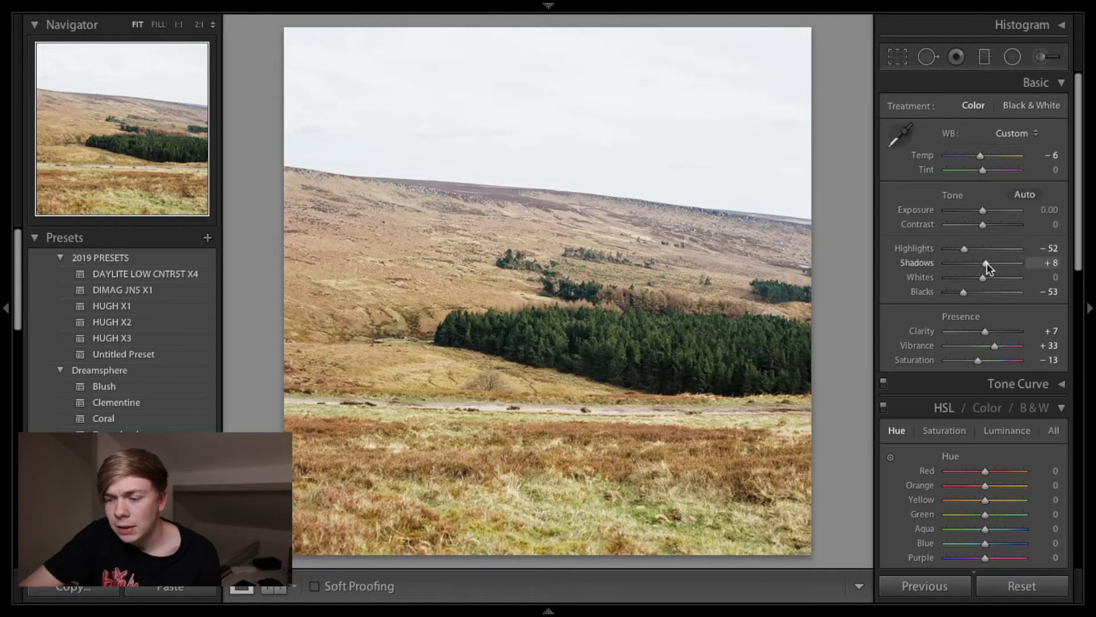
Step: Set the shadows to +23 and the highlights to -51, checking the sky up close and the histogram
left_click_drag(987, 263, 992, 263)
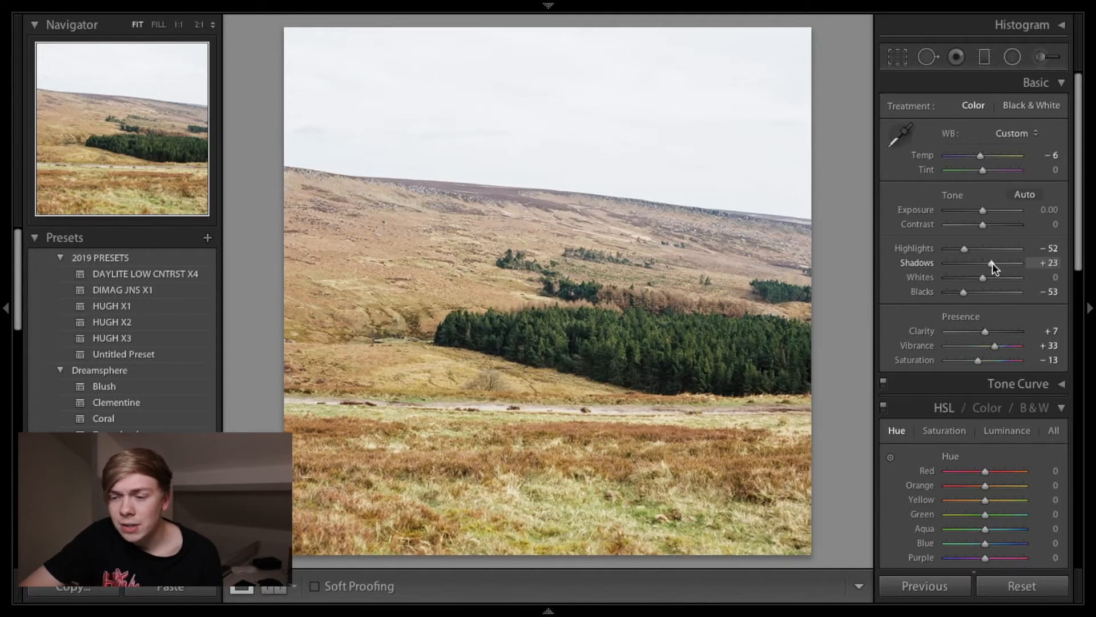
left_click(657, 107)
left_click(1061, 26)
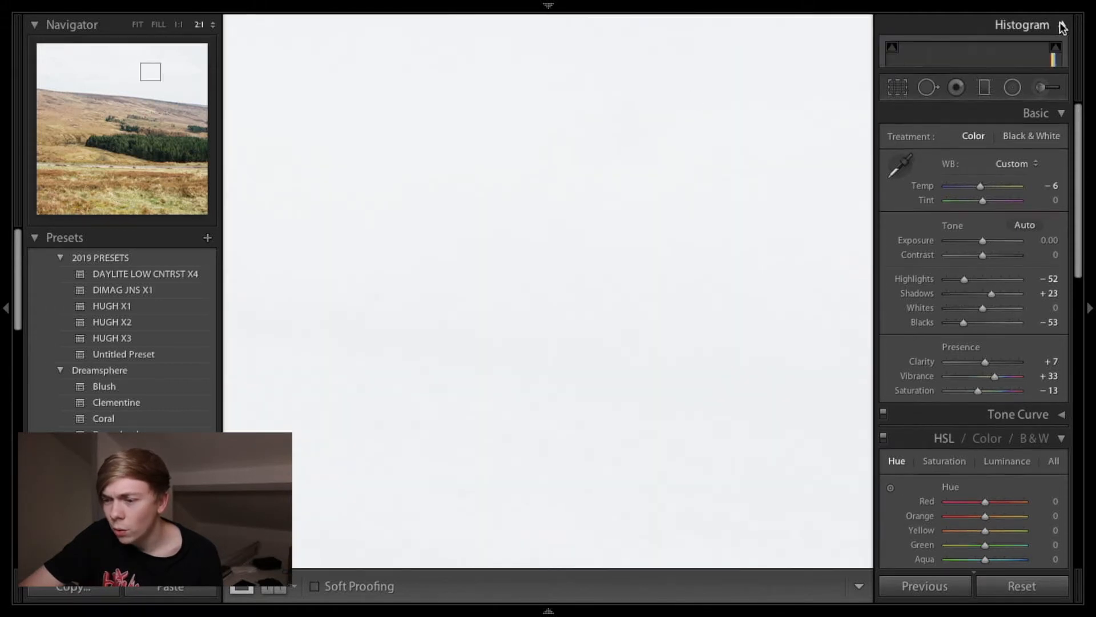
left_click(1061, 26)
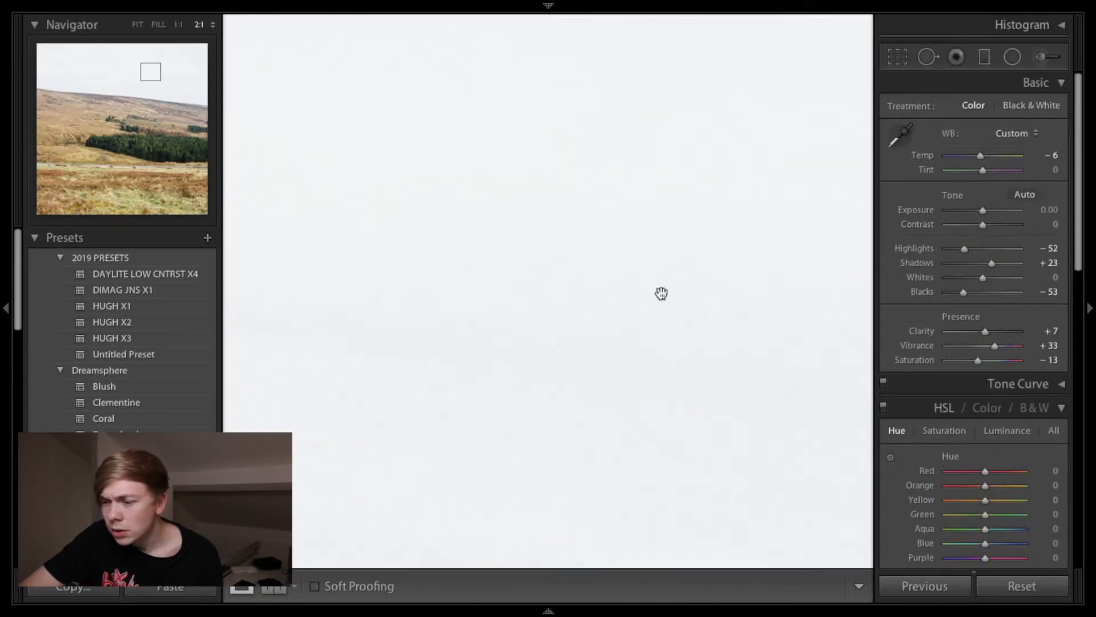
key("z")
left_click_drag(965, 249, 941, 251)
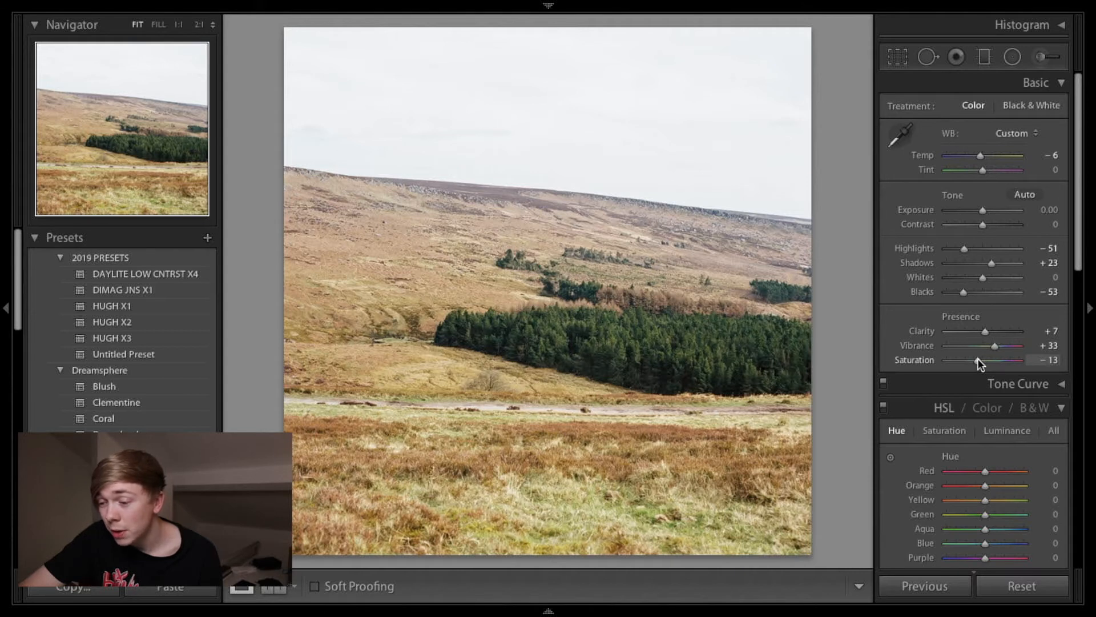
Step: Set the overall saturation to -7 and compare the edit side by side with the original
left_click_drag(978, 358, 980, 356)
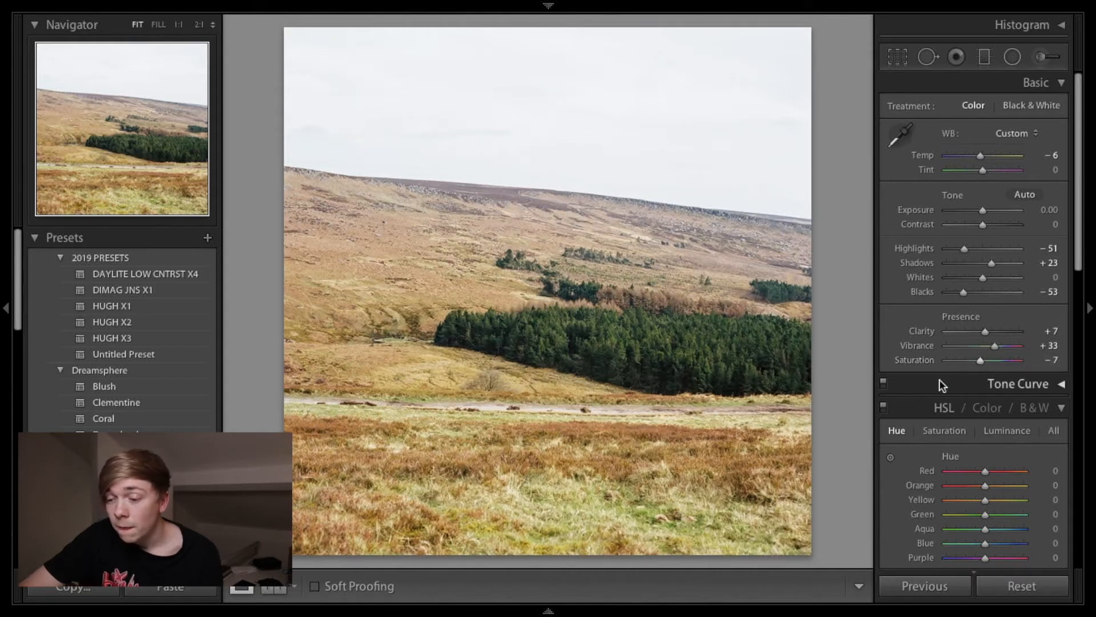
scroll(940, 379, "down", 5)
scroll(940, 379, "down", 8)
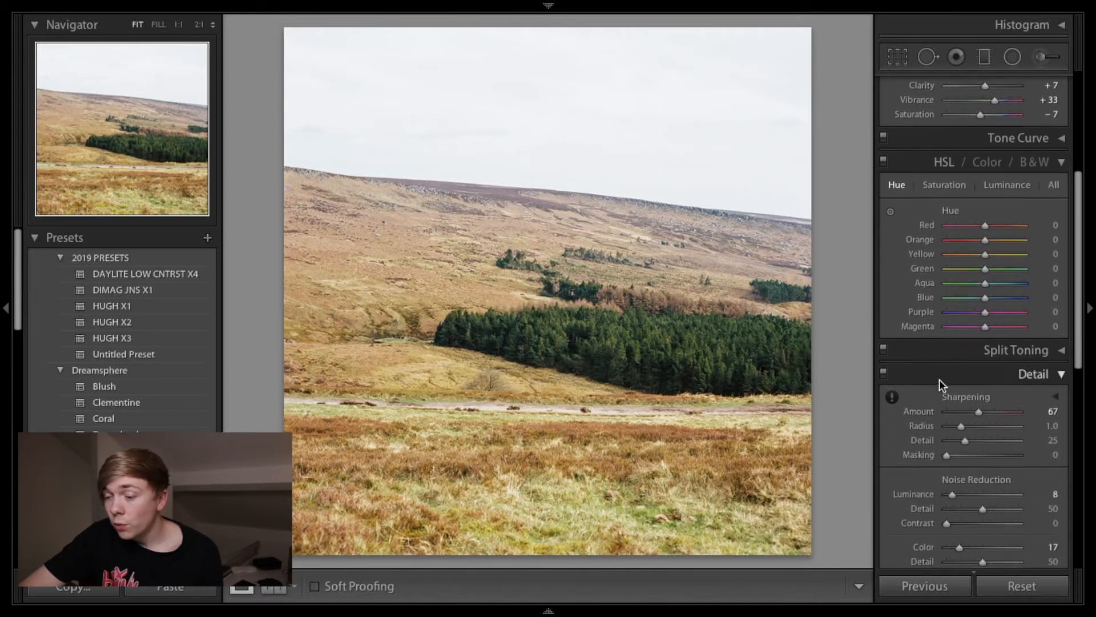
scroll(939, 379, "up", 12)
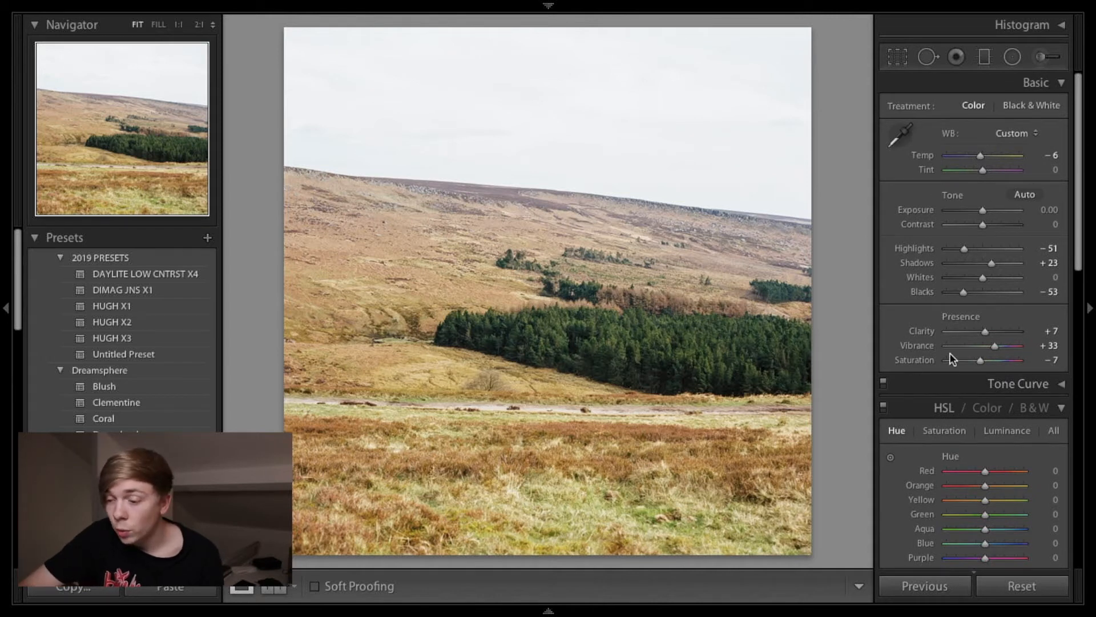
scroll(952, 359, "down", 5)
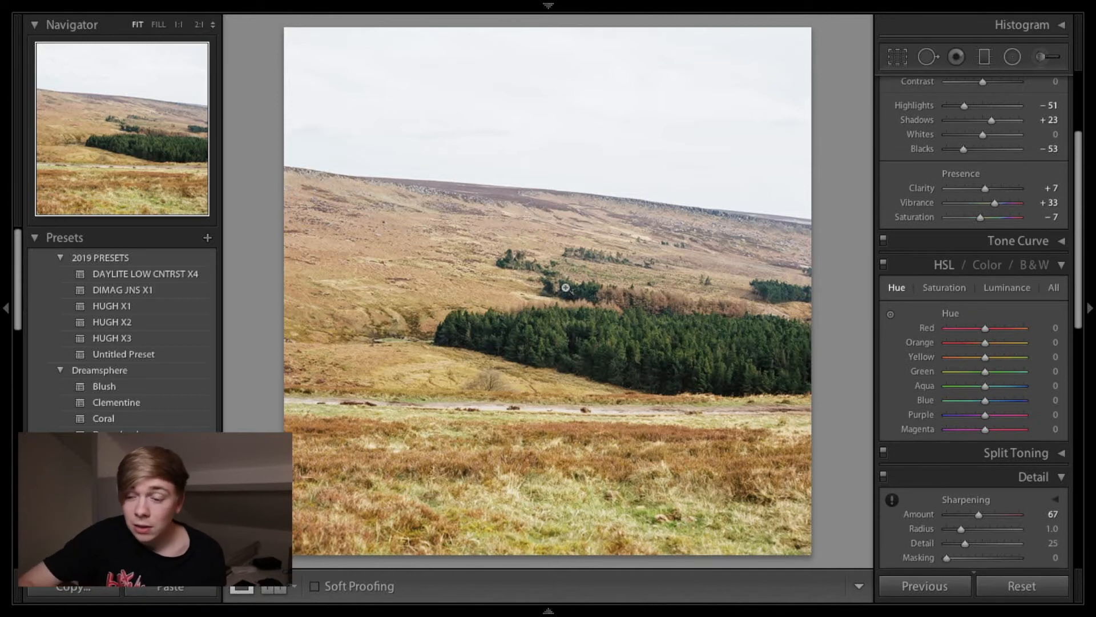
key("y")
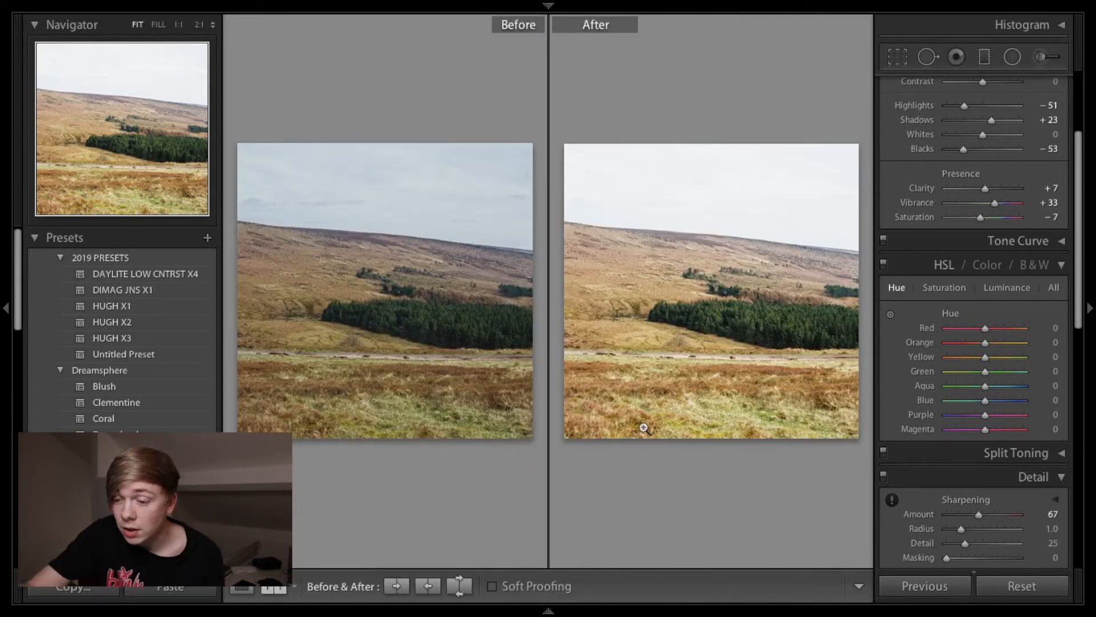
key("y")
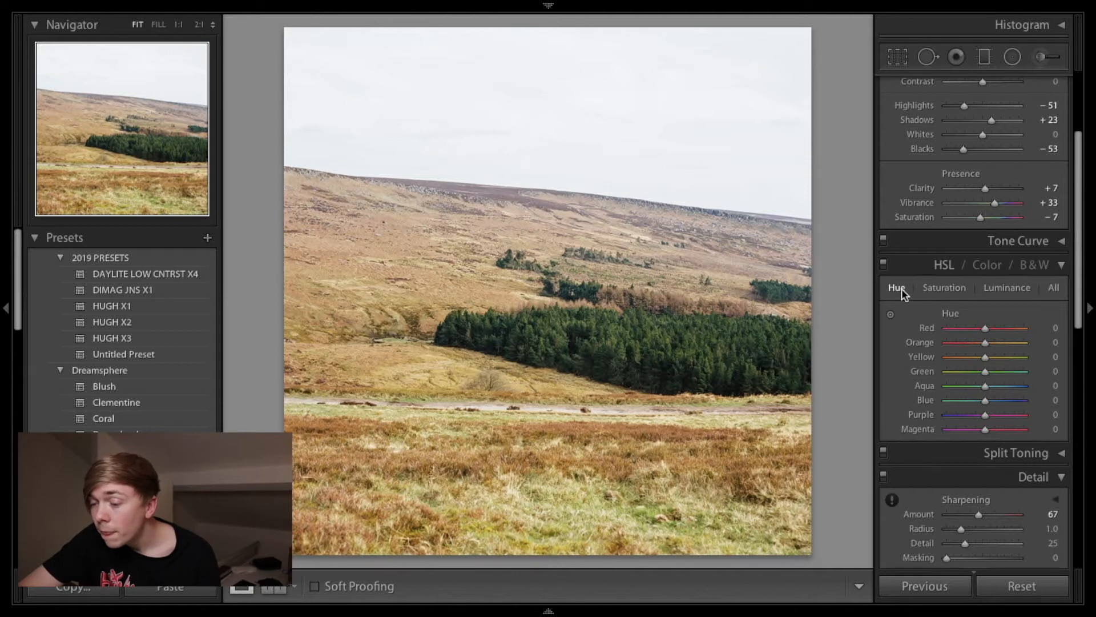
Step: Open the Split Toning settings for highlights and shadows
scroll(1043, 310, "down", 2)
scroll(1043, 310, "down", 1)
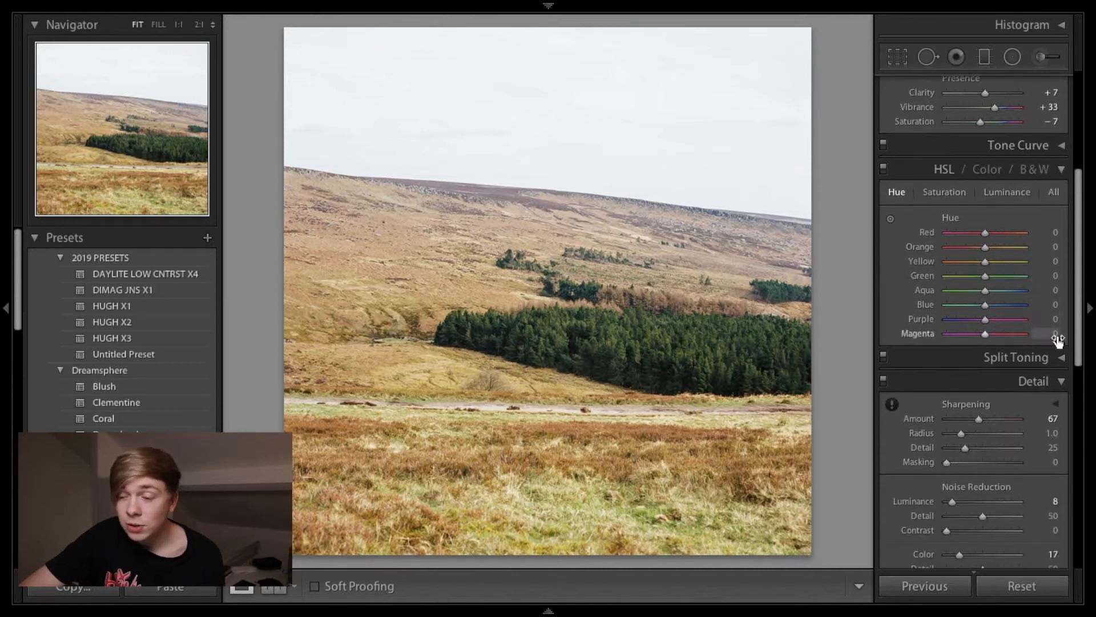
left_click(1059, 357)
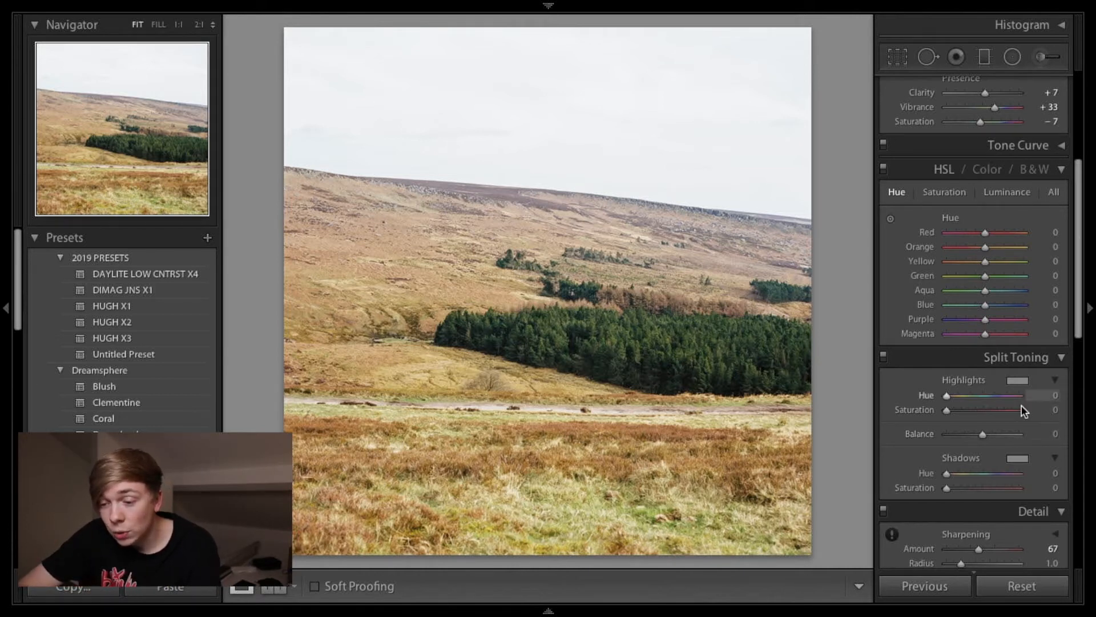
scroll(1022, 405, "down", 1)
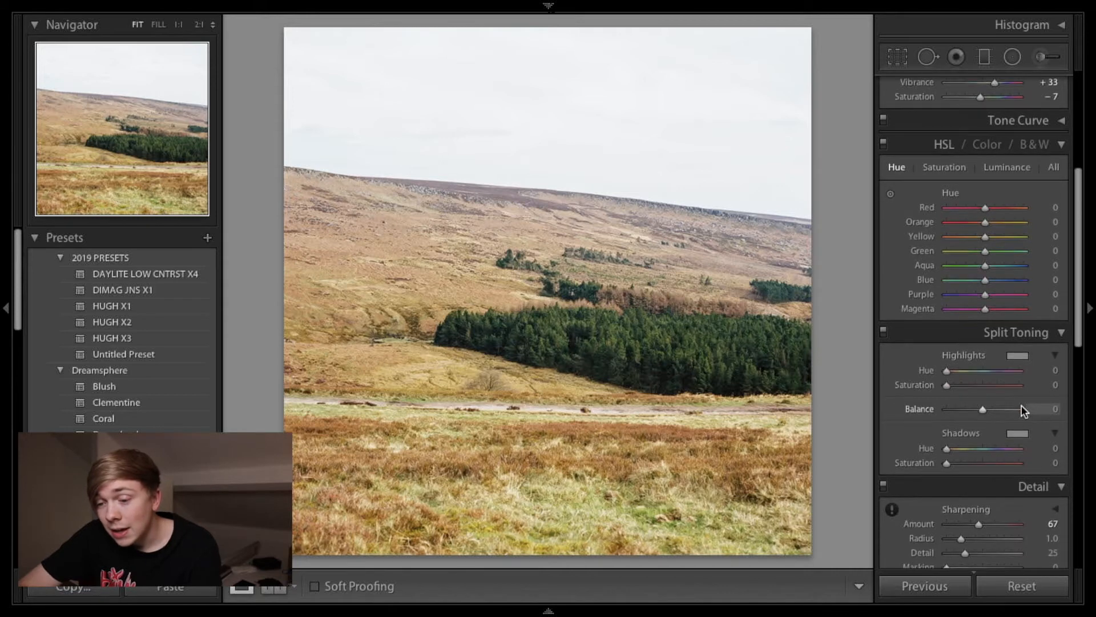
Step: Try a red shadow tint at hue 0 and saturation 16, judging it on the trees up close and on the whole photo
left_click(657, 374)
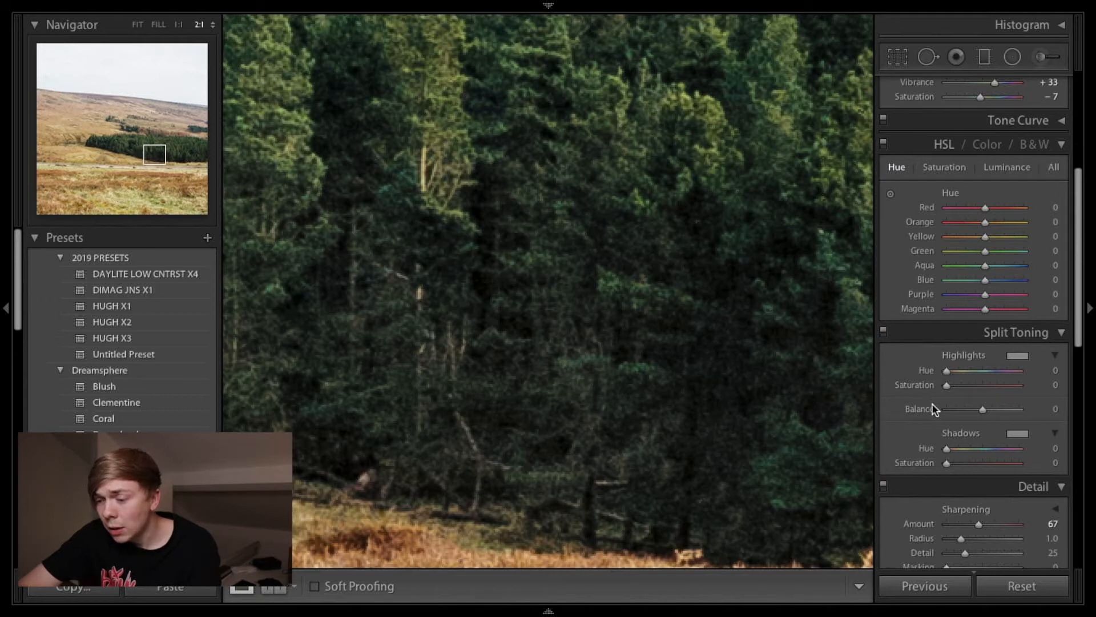
left_click_drag(948, 463, 957, 463)
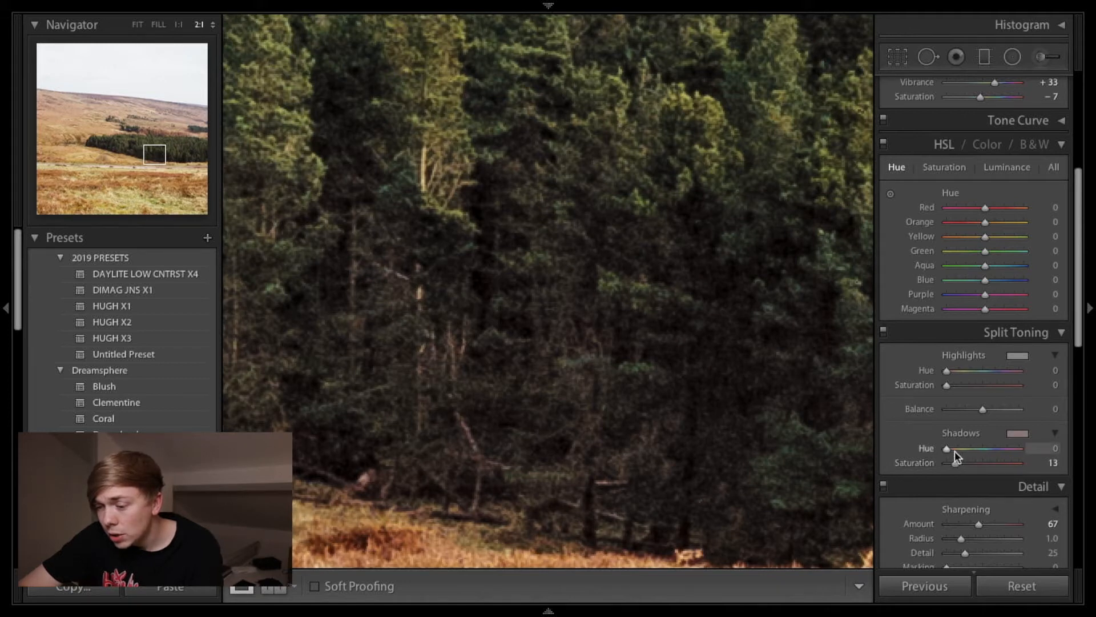
left_click_drag(955, 450, 1035, 472)
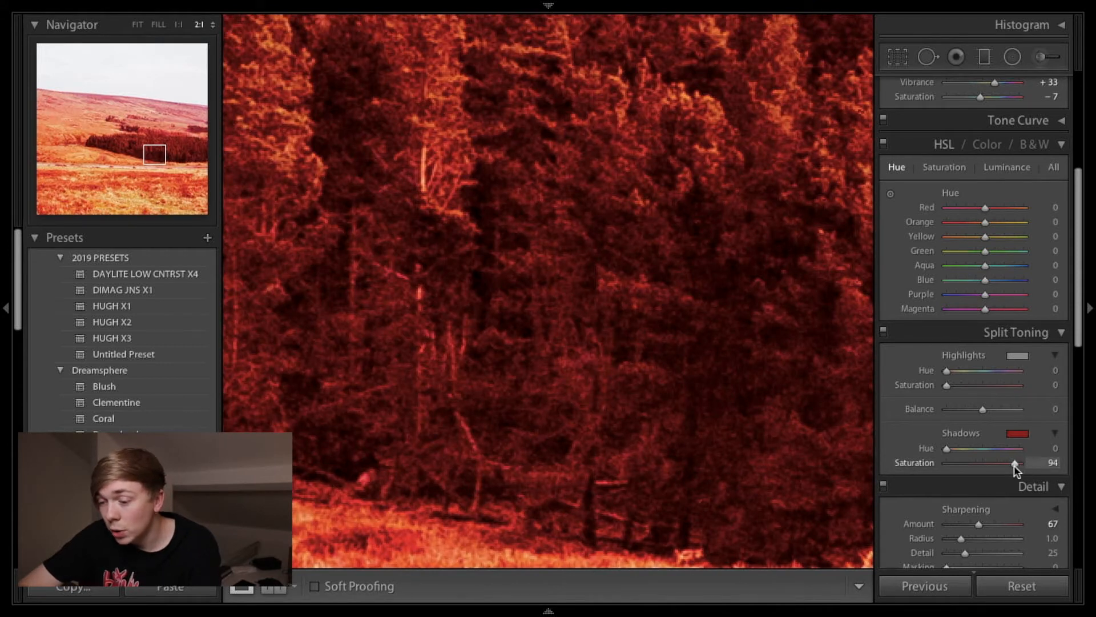
mouse_move(1014, 465)
left_mouse_down()
mouse_move(923, 458)
mouse_move(1009, 449)
left_mouse_up()
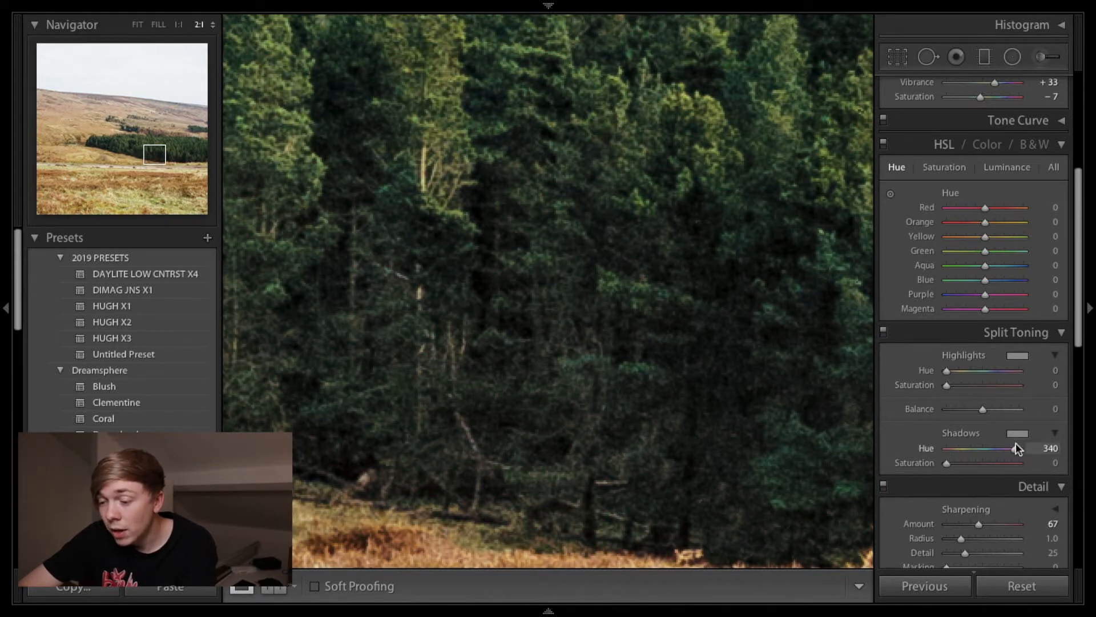
left_click_drag(1016, 448, 955, 464)
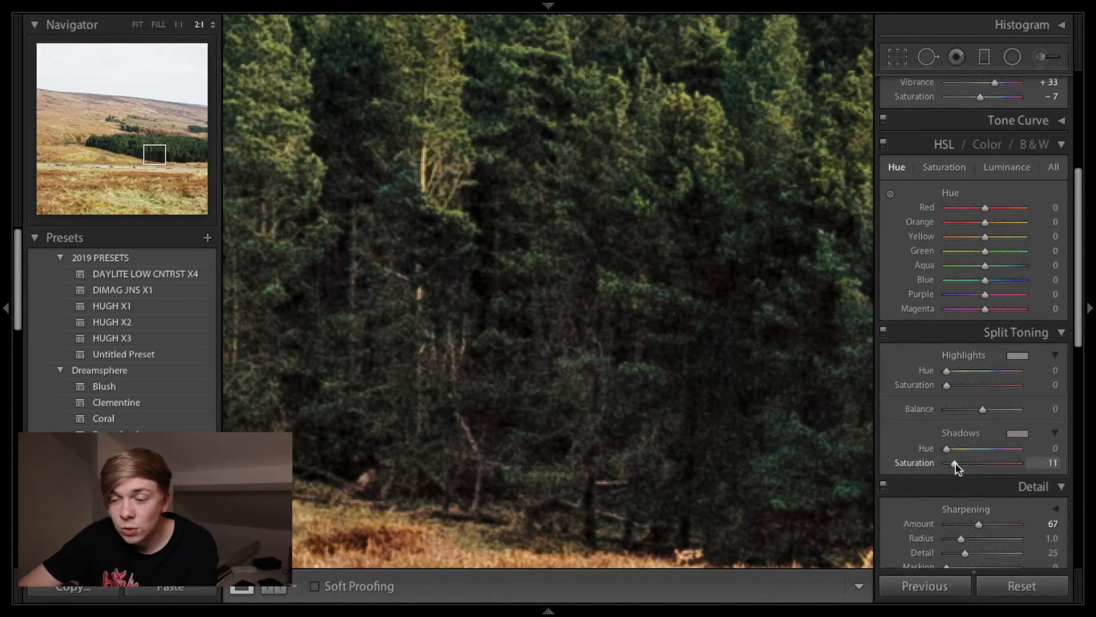
left_click(707, 350)
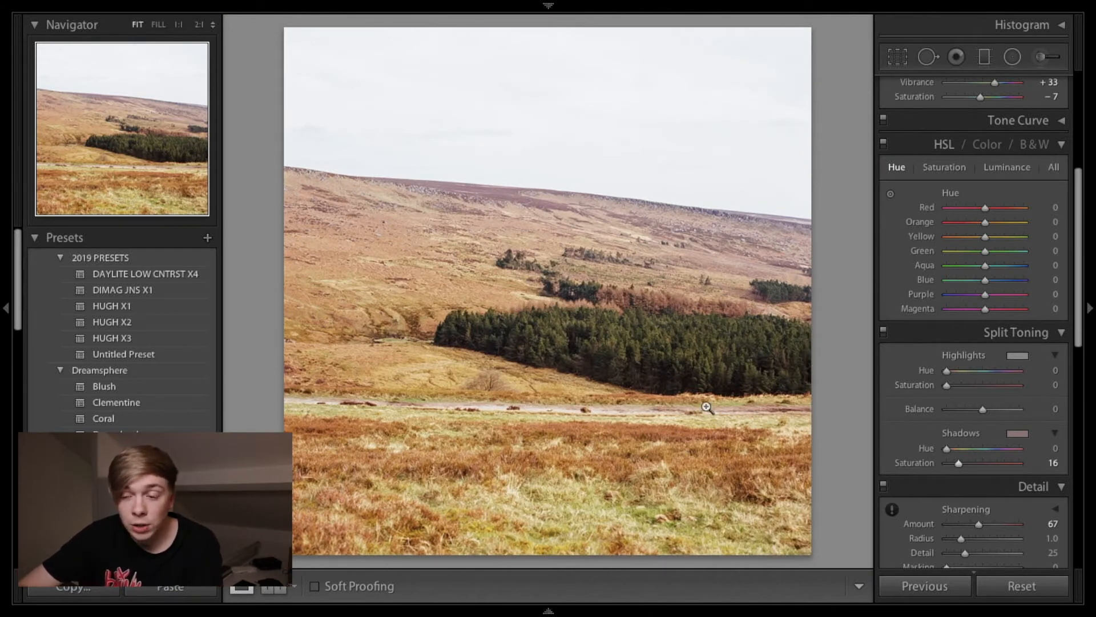
Step: Try green and blue shadow tints on the trees, ending at hue 204 and saturation 9, and reset the shadow saturation to 0
left_click(649, 371)
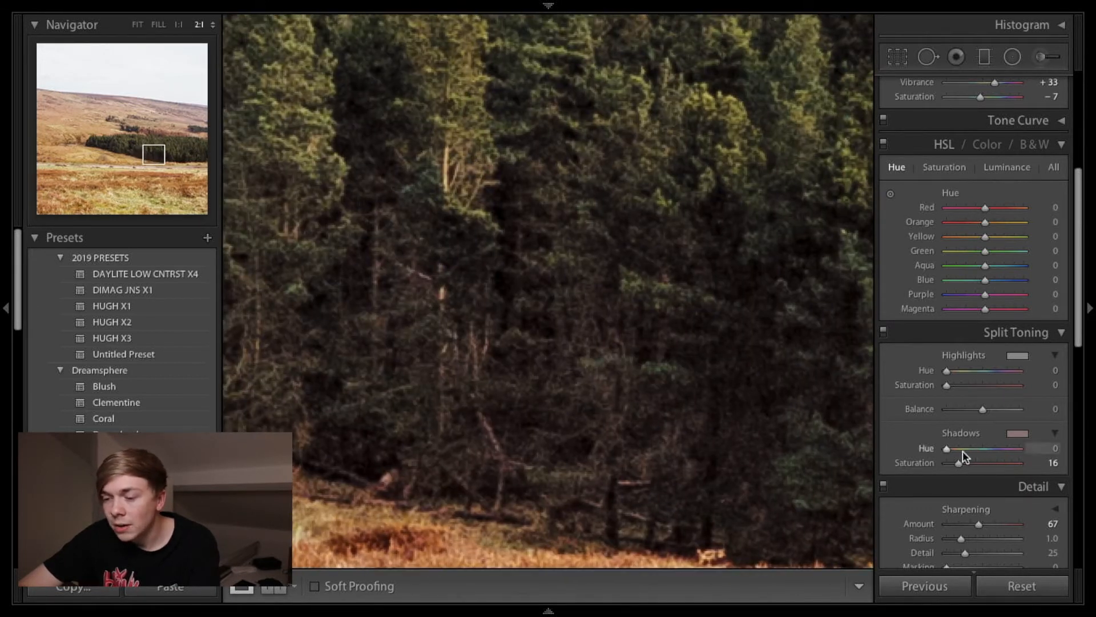
left_click_drag(951, 449, 971, 449)
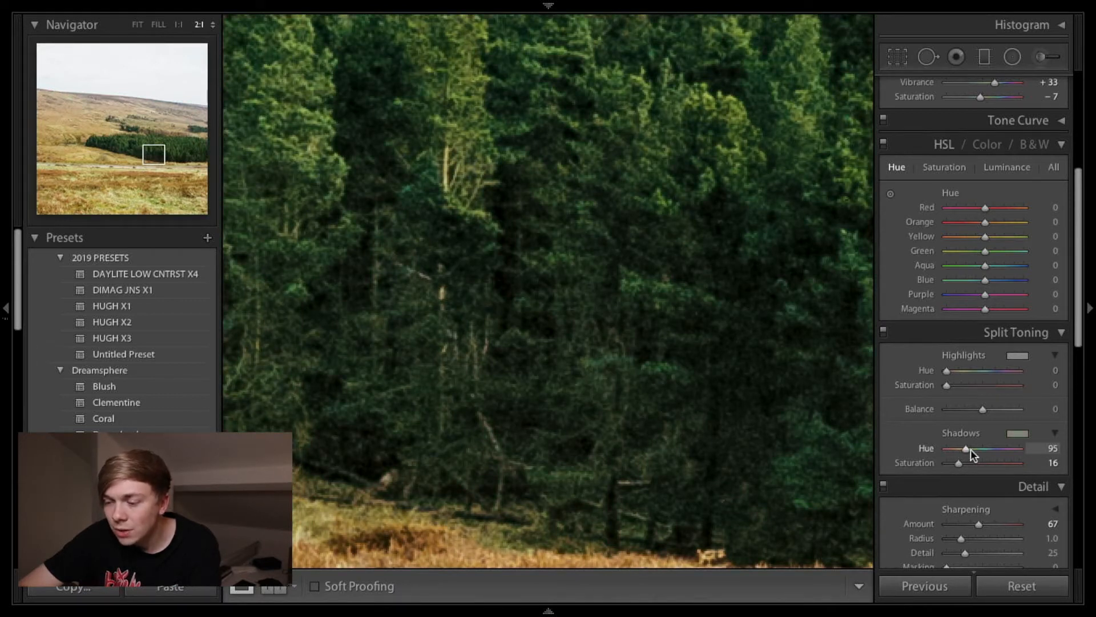
left_click_drag(958, 463, 993, 447)
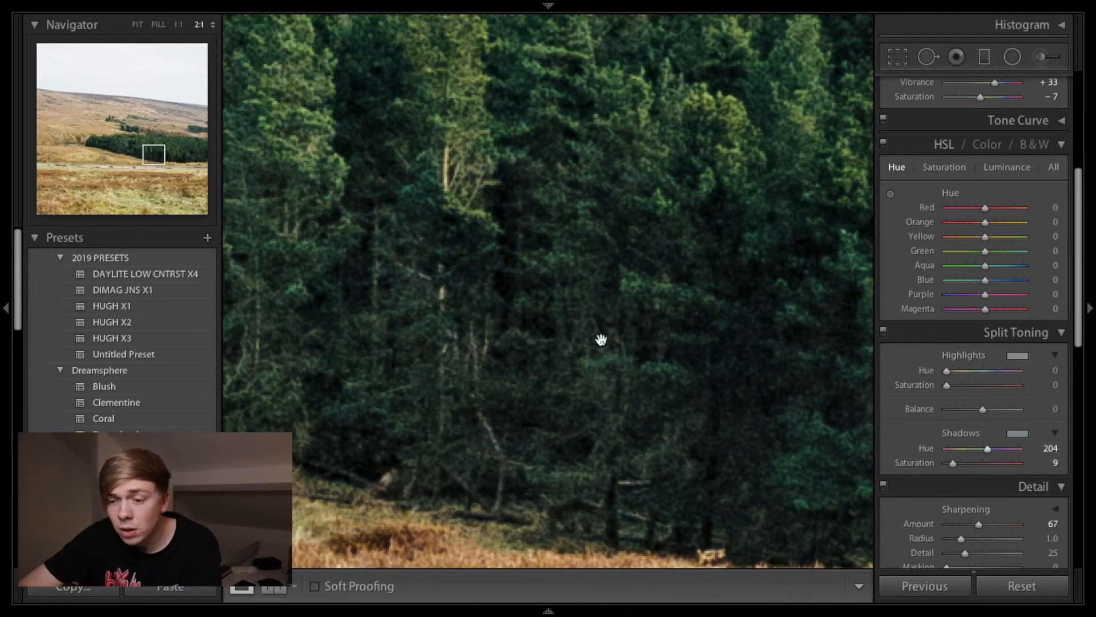
left_click(575, 331)
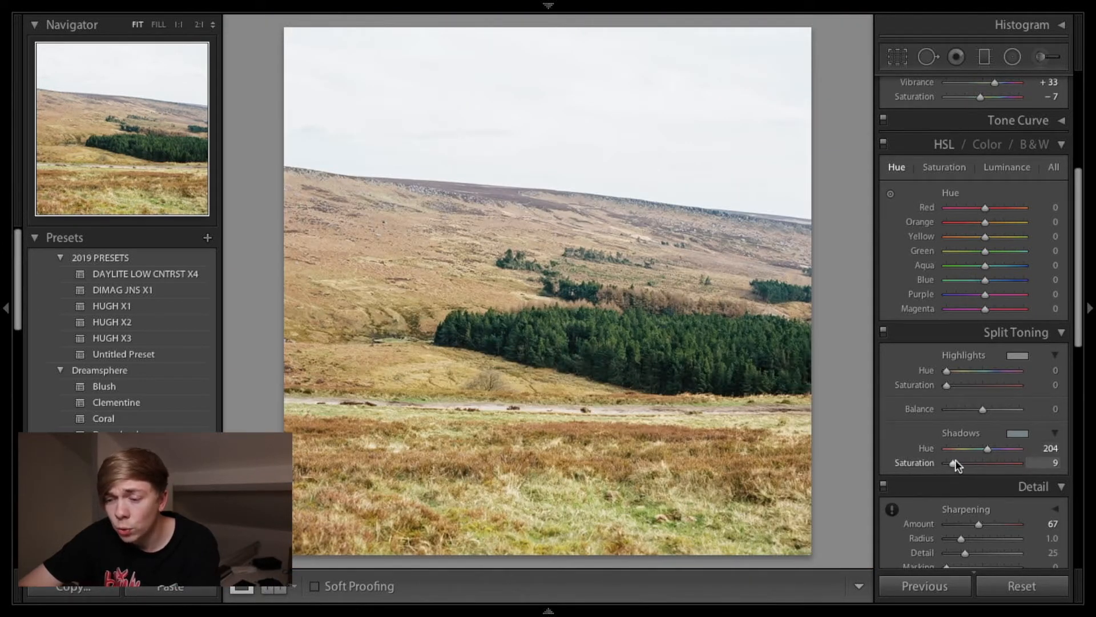
left_click_drag(946, 463, 935, 465)
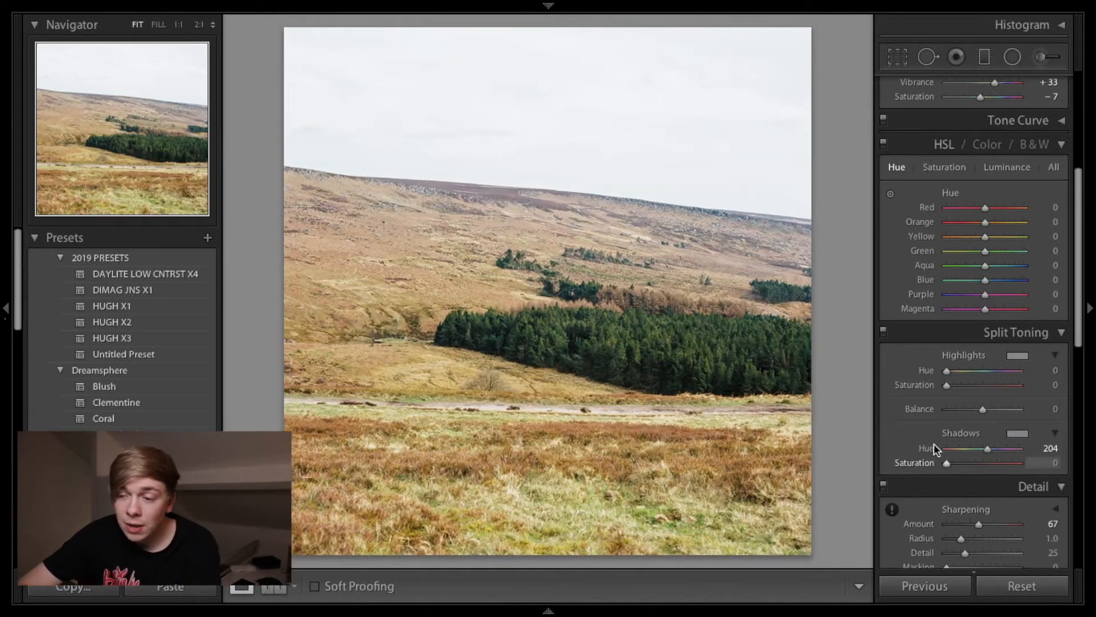
Step: Review the white balance, tone, presence, HSL, detail and lens correction settings applied to the photo
scroll(964, 328, "up", 5)
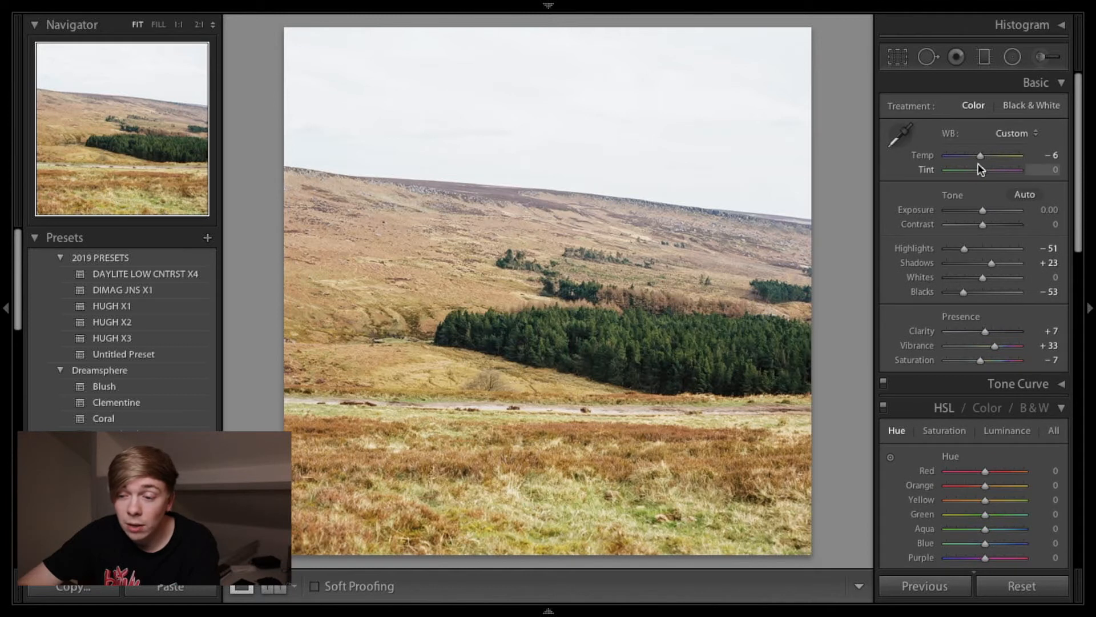
scroll(939, 364, "down", 4)
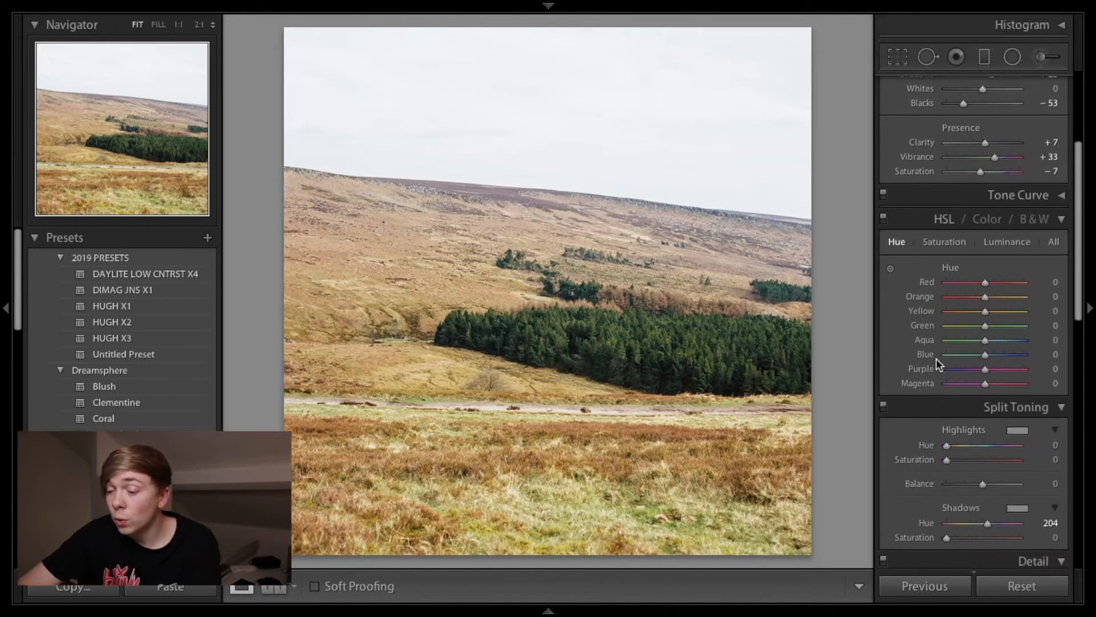
scroll(948, 440, "down", 5)
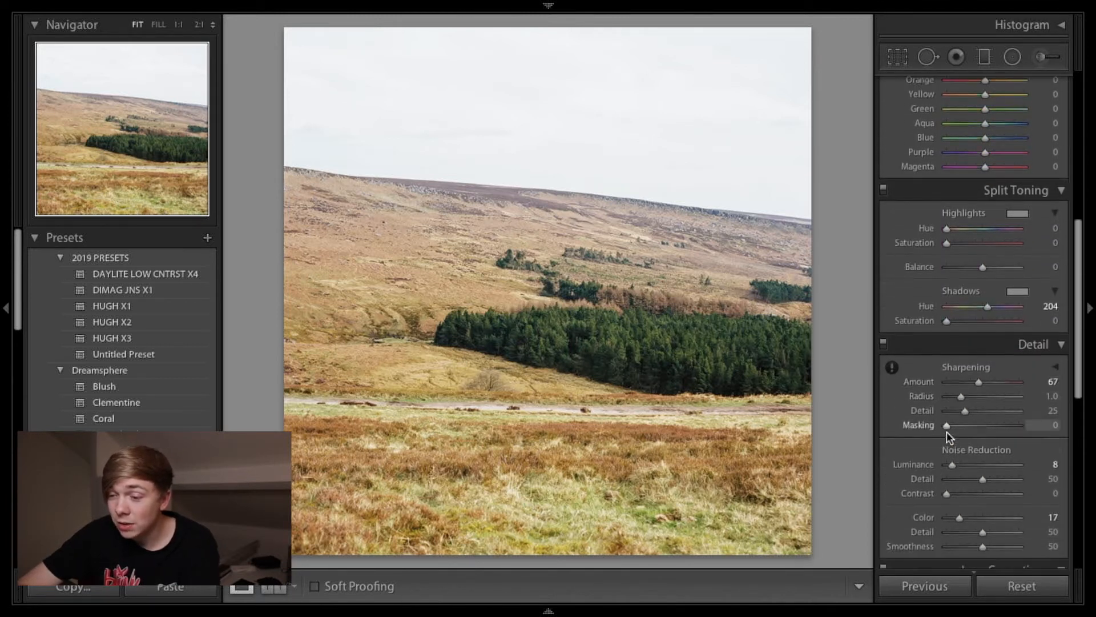
scroll(947, 437, "down", 5)
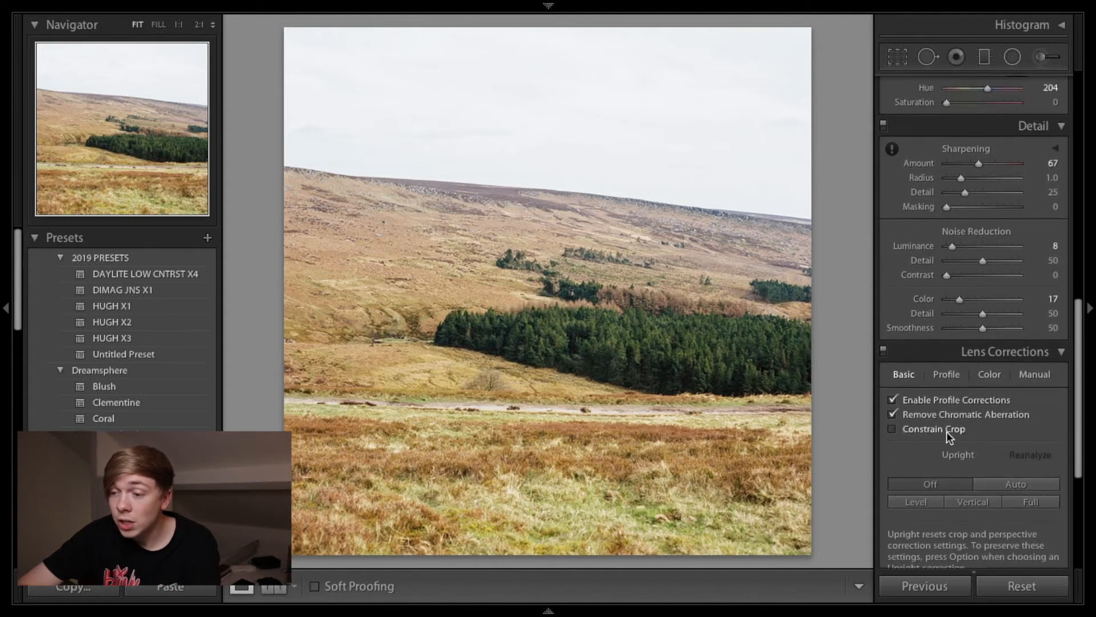
scroll(951, 434, "up", 13)
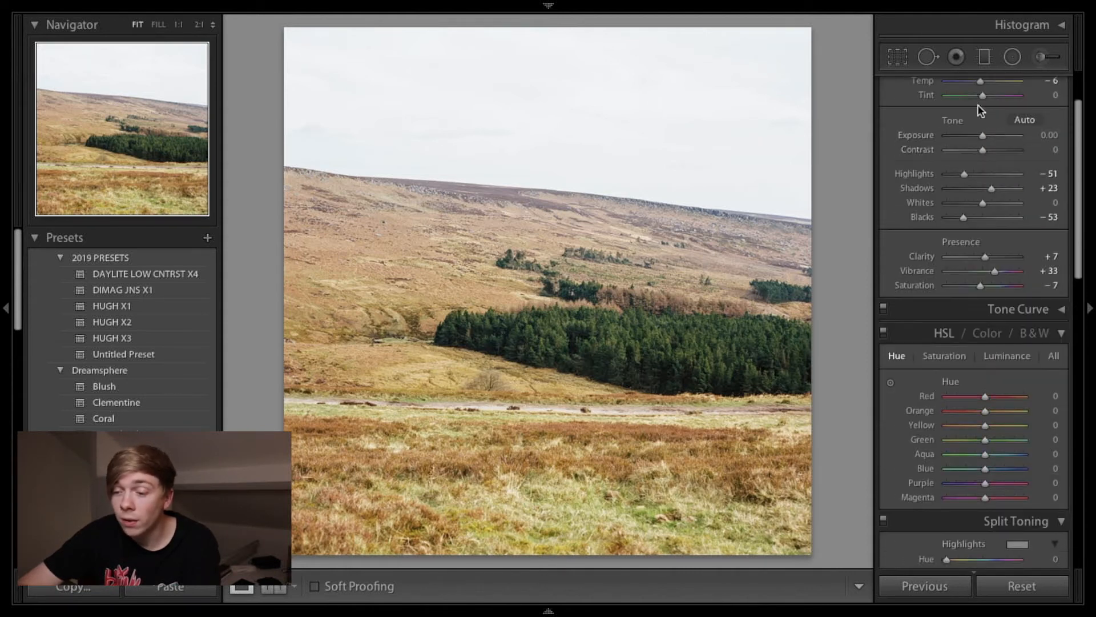
scroll(977, 107, "up", 2)
scroll(960, 371, "down", 3)
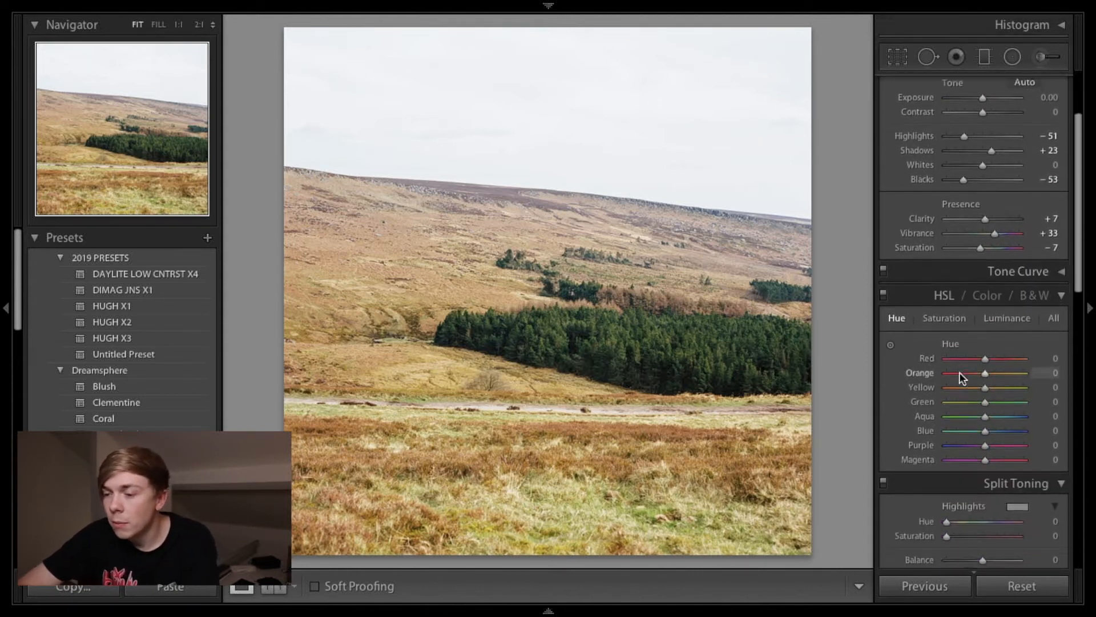
Step: Tint the shadows with split toning at hue 180 and saturation 7, comparing the edit side by side with the original
scroll(959, 371, "down", 6)
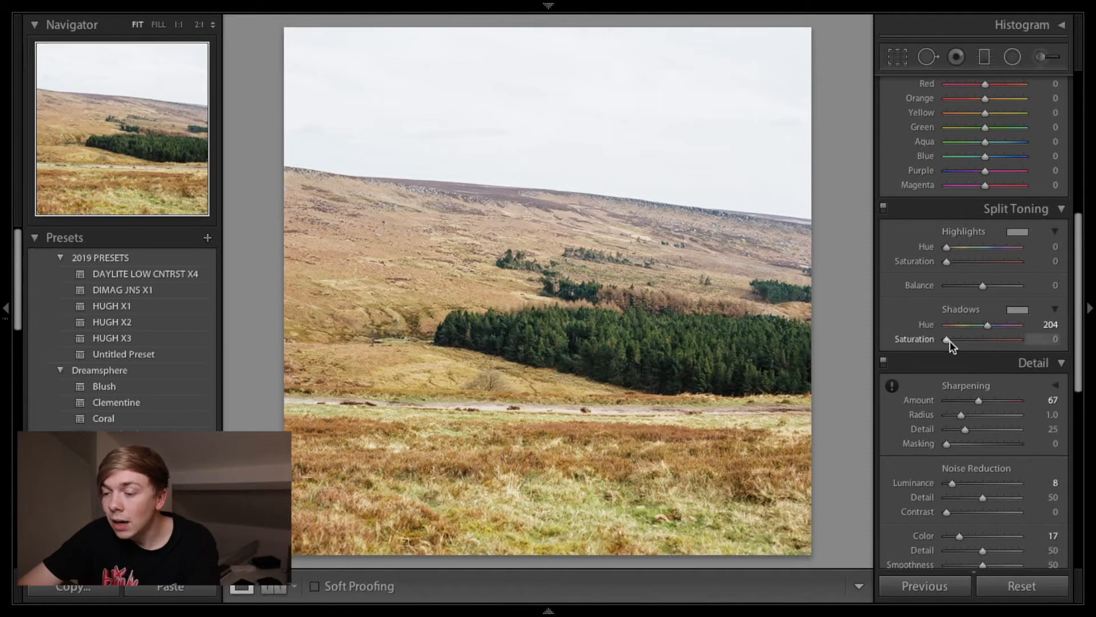
mouse_move(987, 324)
left_mouse_down()
mouse_move(948, 326)
mouse_move(985, 330)
left_mouse_up()
key("y")
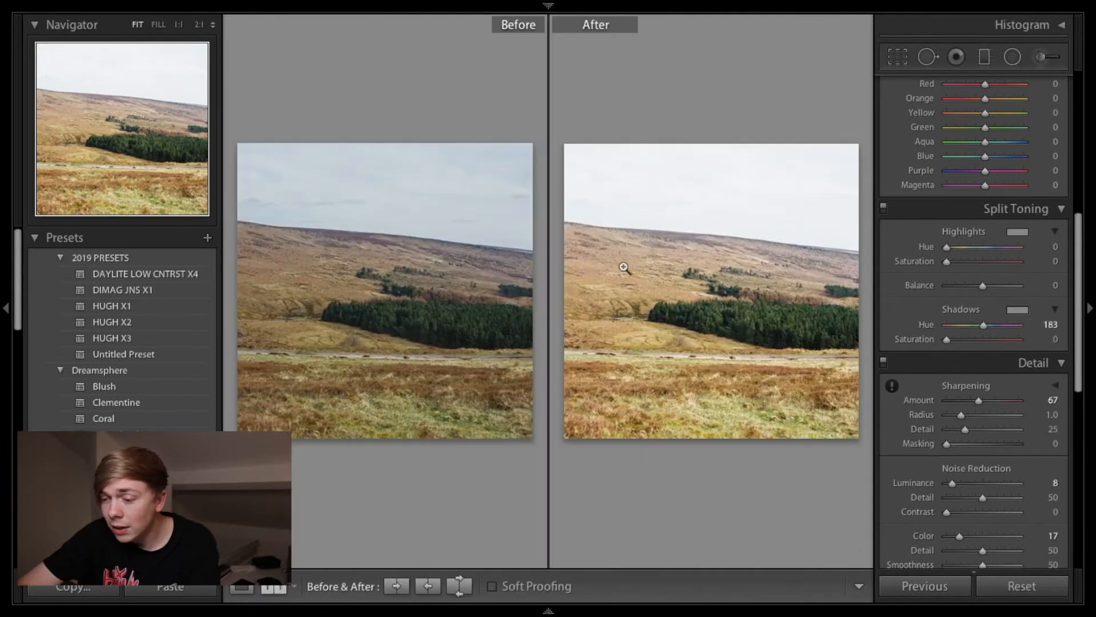
key("y")
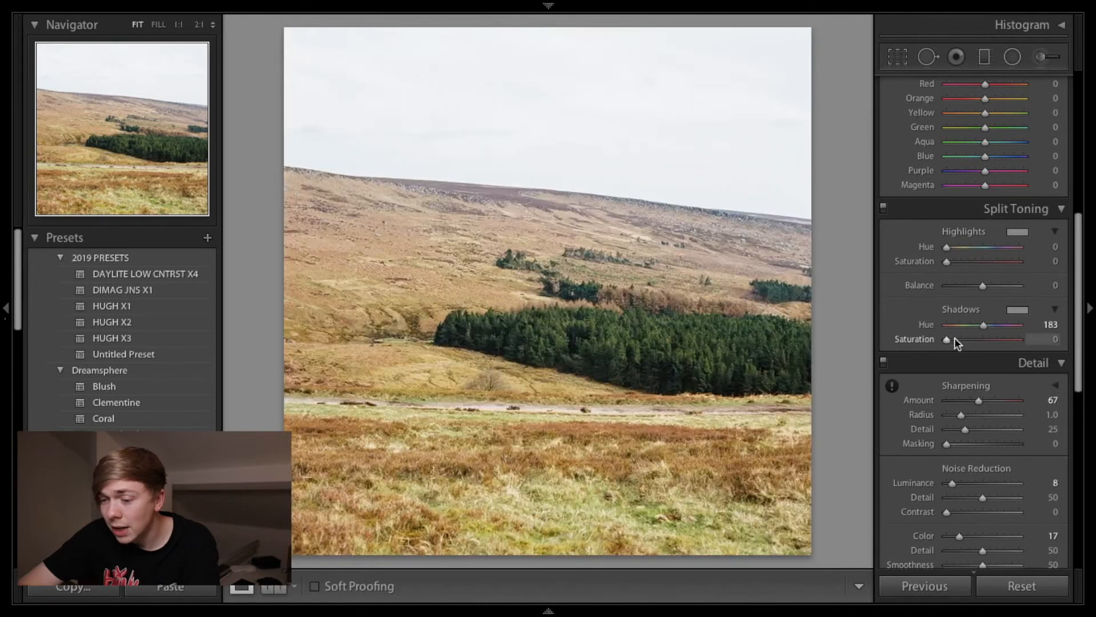
left_click_drag(950, 337, 952, 338)
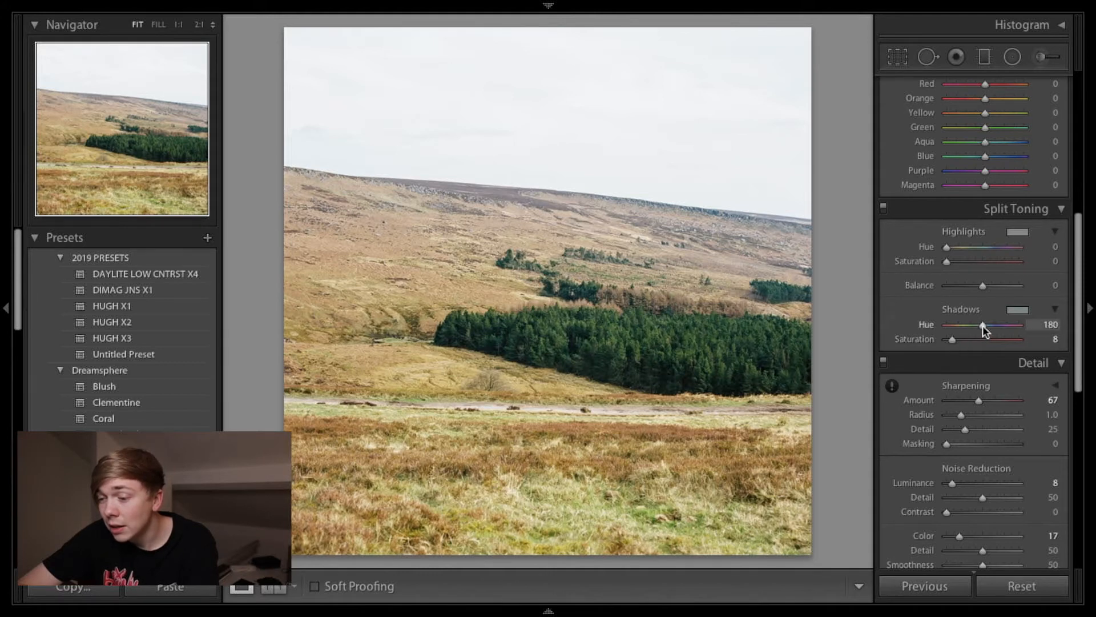
left_click_drag(982, 336, 938, 336)
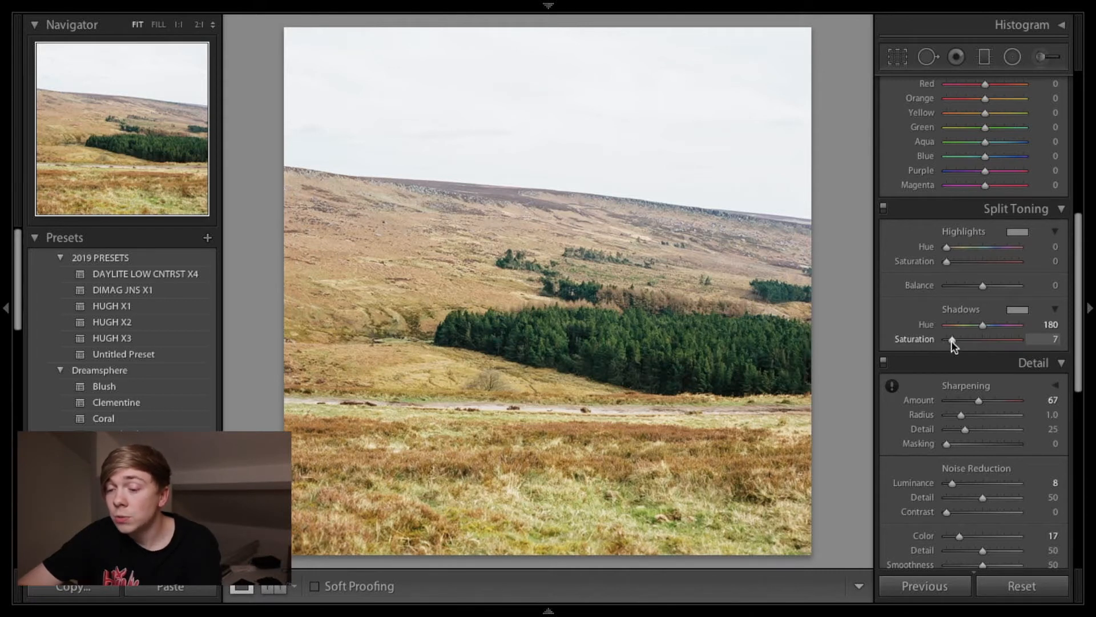
Step: Set the shadow tint's saturation to 6 and try a strong red highlight tint at hue 0 and saturation 74
left_click_drag(953, 341, 950, 340)
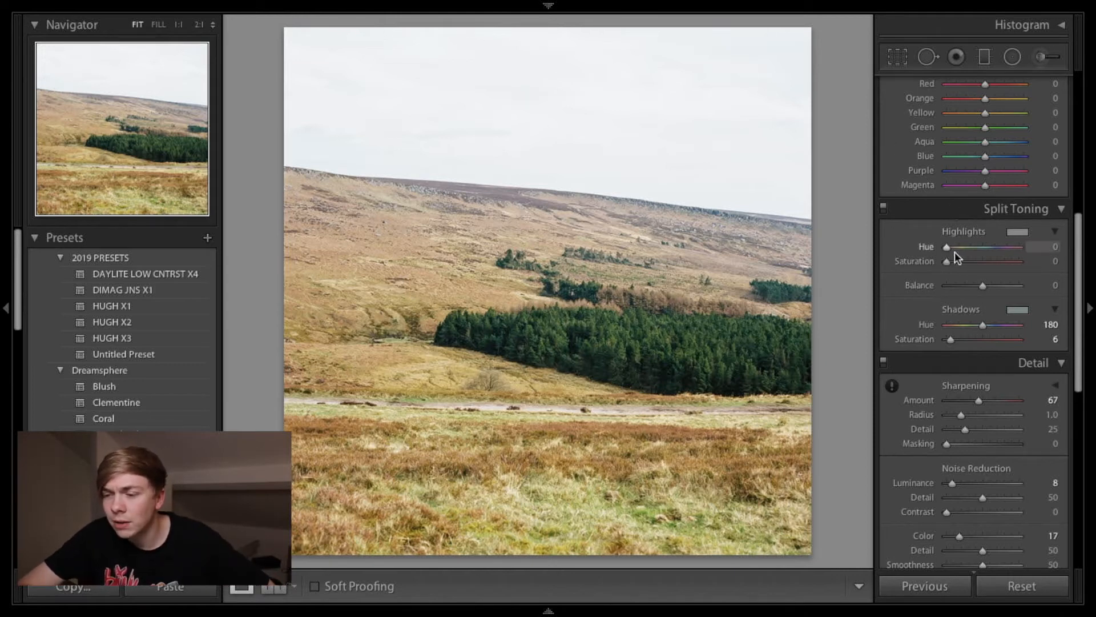
left_click_drag(961, 259, 981, 252)
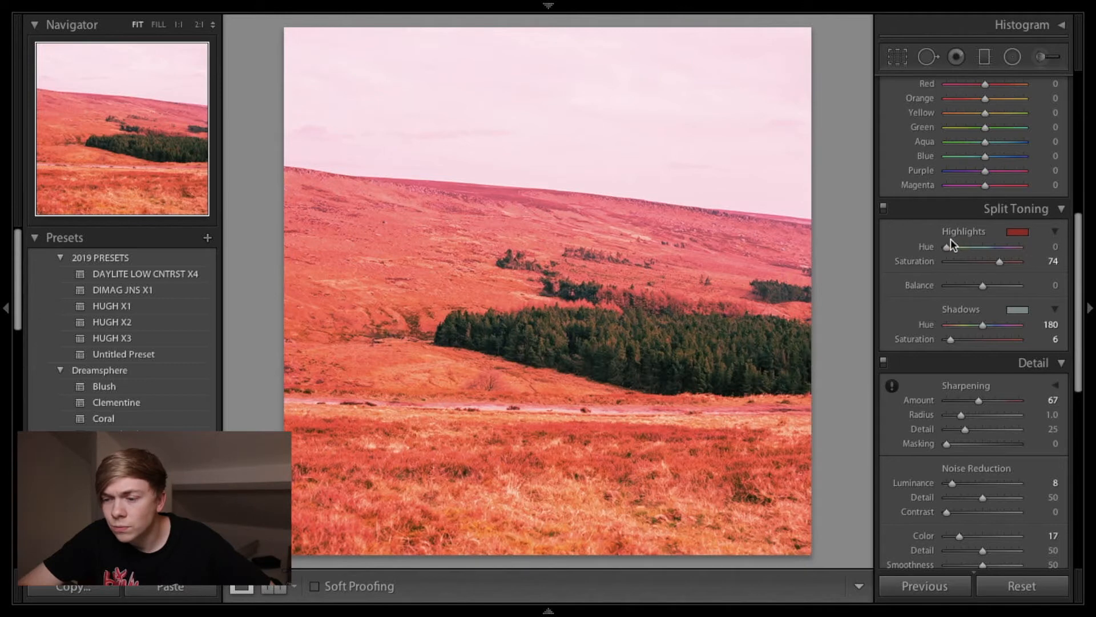
left_click_drag(955, 246, 930, 261)
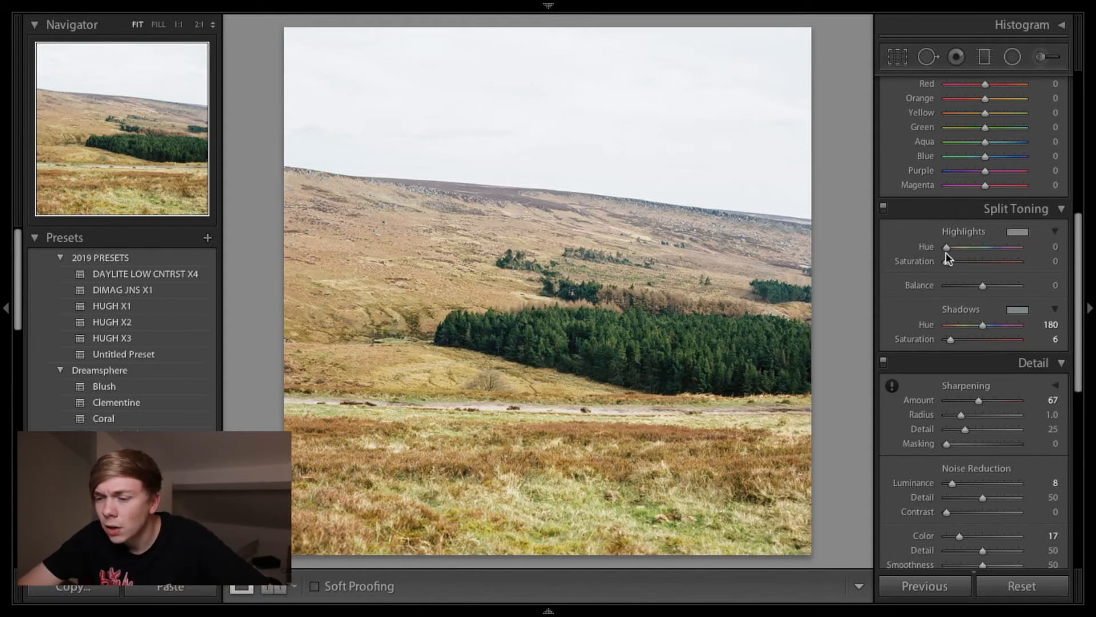
Step: Tint the highlights with split toning at hue 36 and saturation 8, comparing the edit side by side with the original
mouse_move(948, 249)
left_mouse_down()
mouse_move(1006, 251)
mouse_move(960, 260)
left_mouse_up()
left_click_drag(1005, 248, 948, 247)
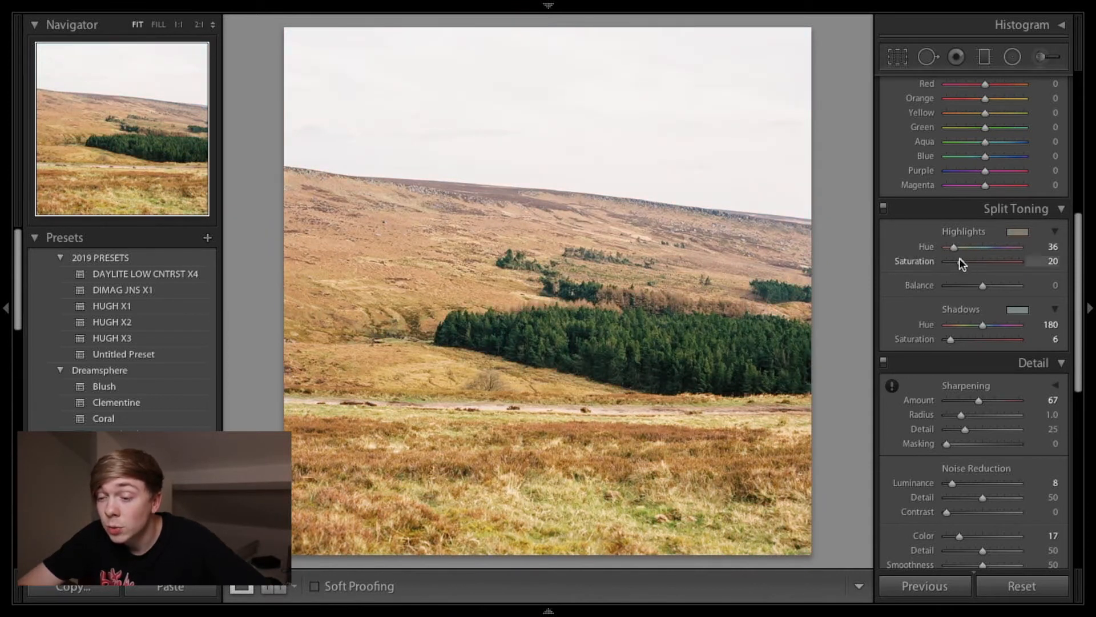
double_click(934, 260)
left_click_drag(943, 261, 952, 265)
key("y")
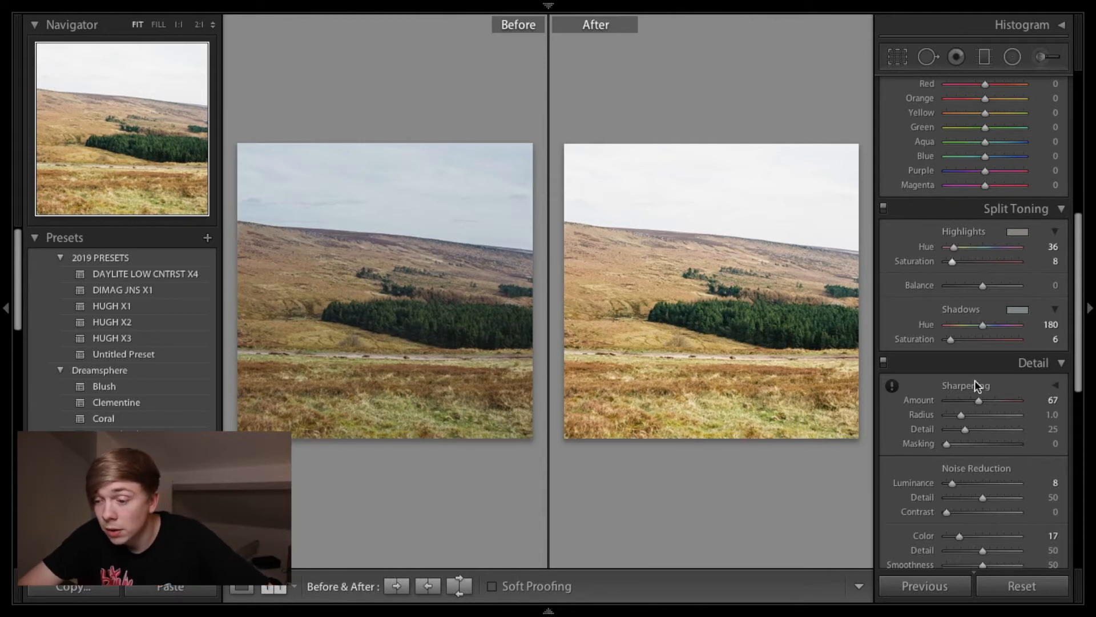
key("y")
Step: Cool the photo's white balance by setting the temperature to -9
scroll(980, 257, "up", 10)
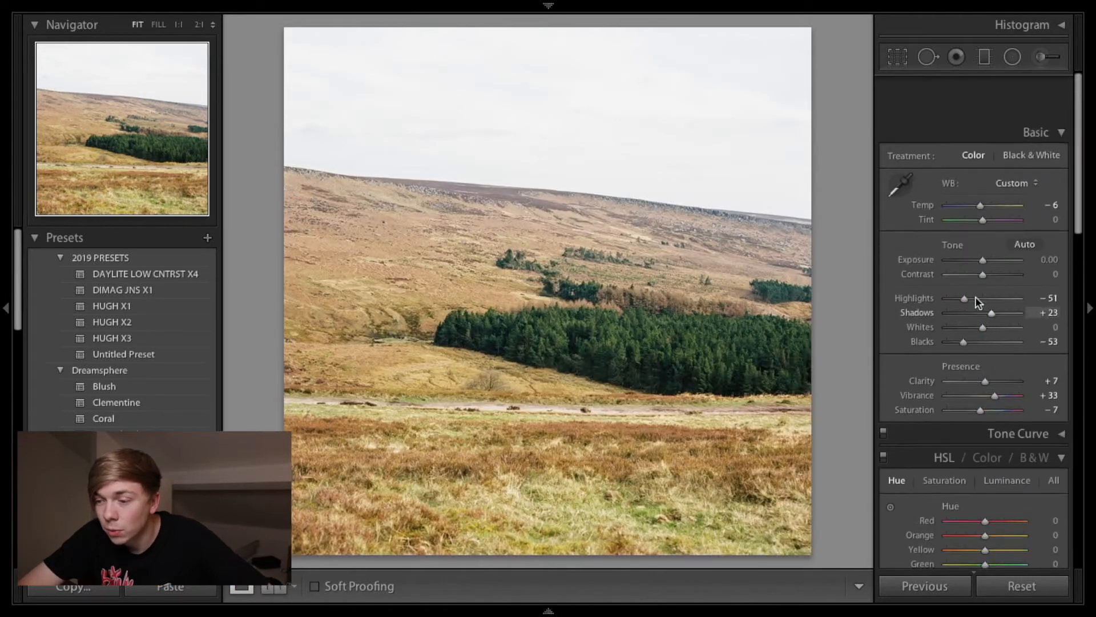
scroll(977, 176, "down", 1)
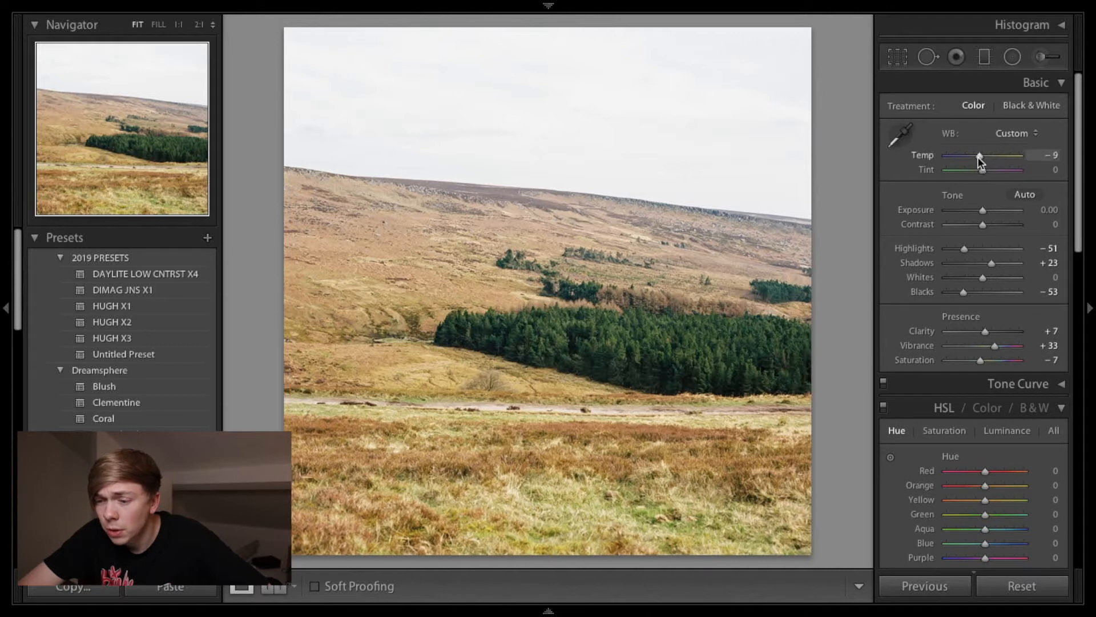
left_click_drag(978, 157, 978, 156)
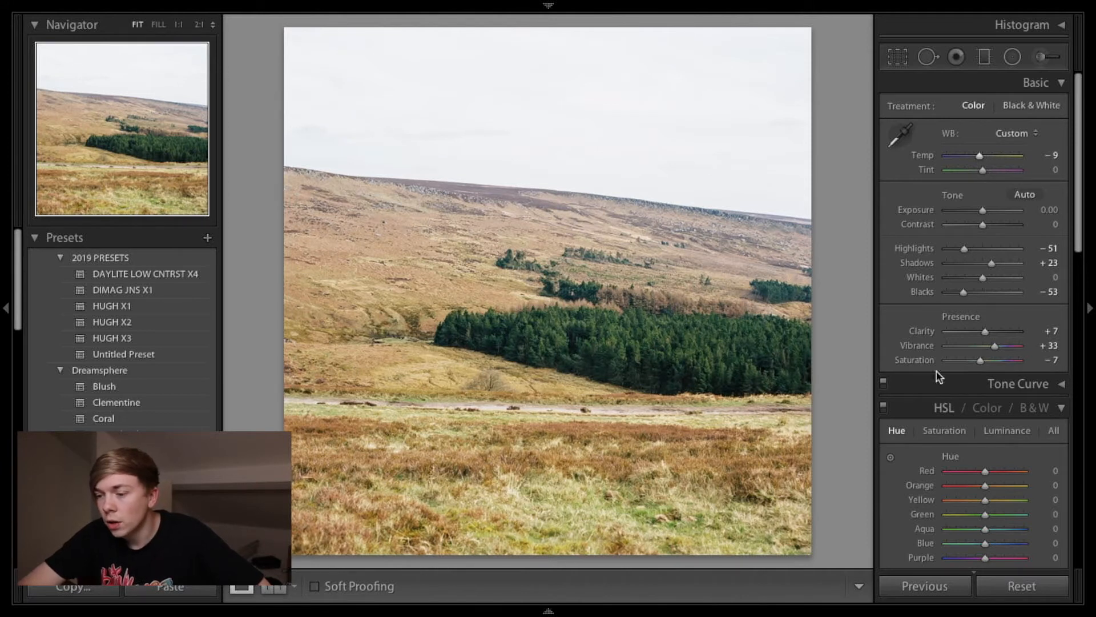
Step: Review the tone, presence, HSL, split toning, detail, lens correction and effects settings of the photo
scroll(937, 373, "down", 3)
scroll(936, 374, "up", 3)
scroll(930, 342, "down", 3)
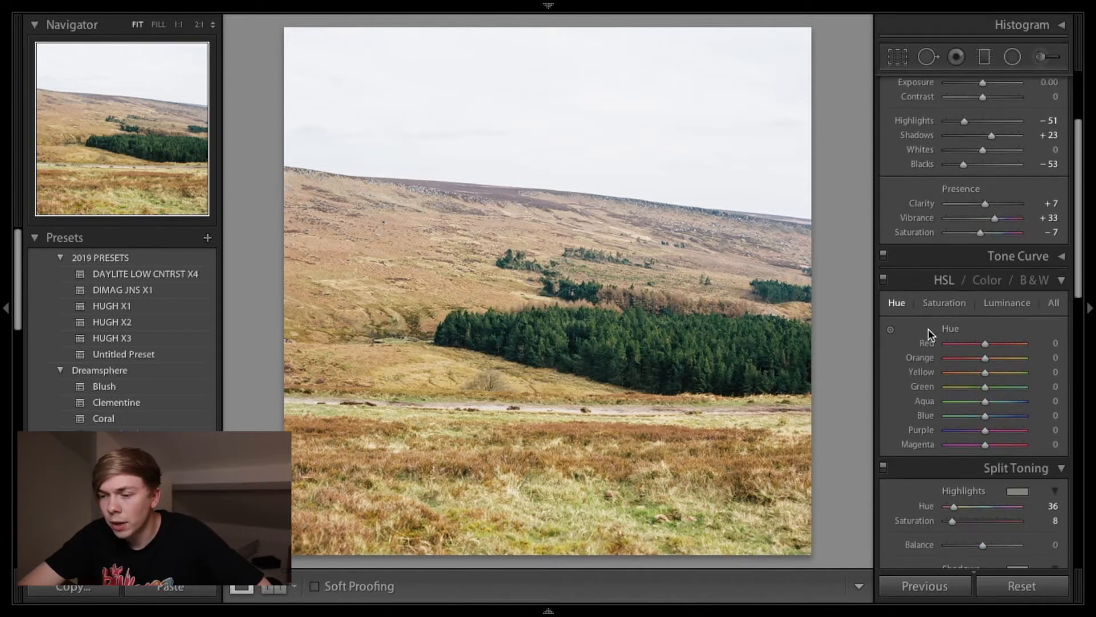
scroll(930, 335, "down", 3)
scroll(930, 319, "up", 5)
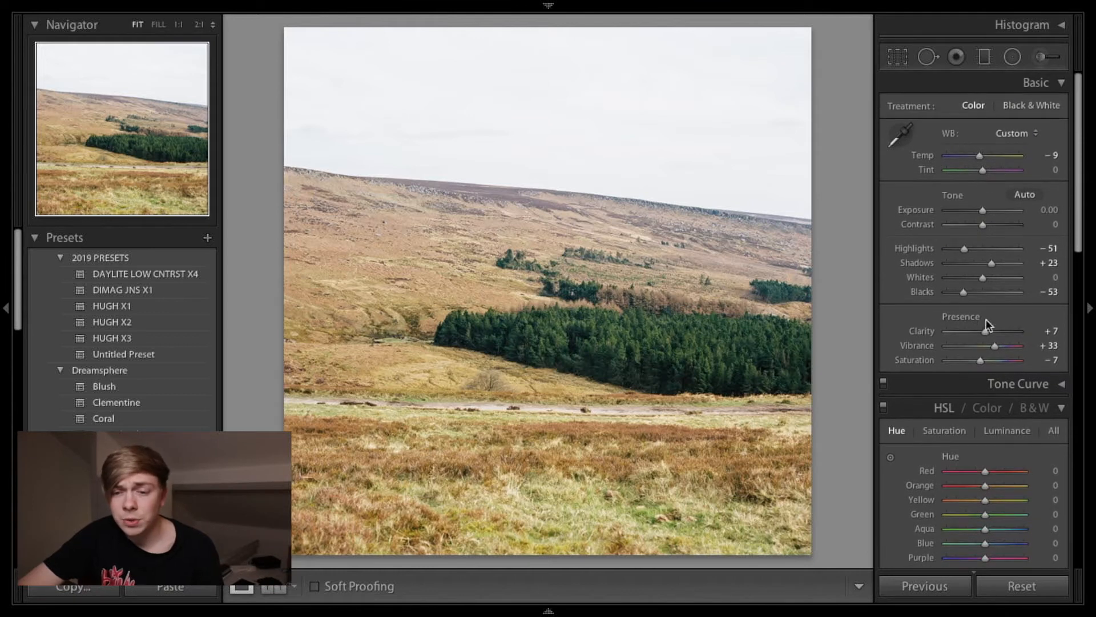
scroll(989, 313, "down", 5)
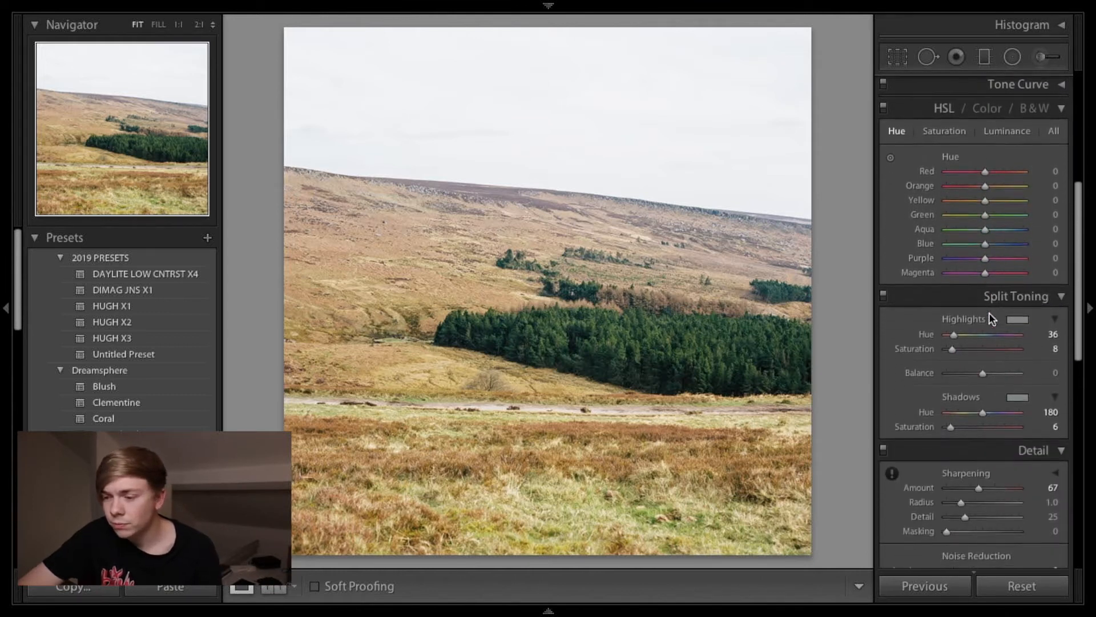
scroll(989, 317, "down", 8)
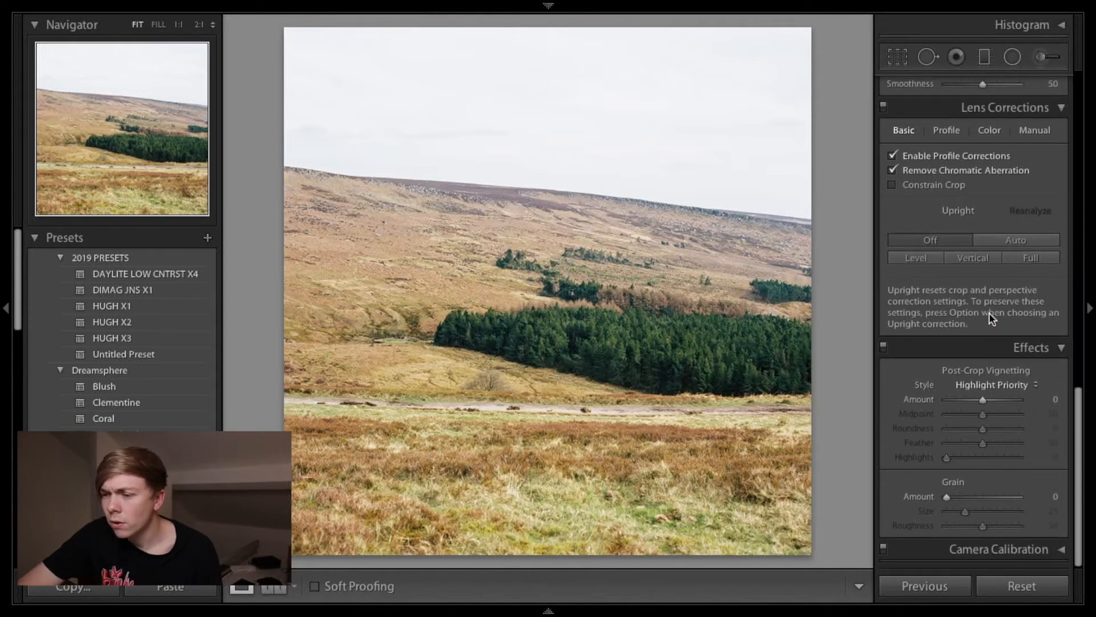
scroll(989, 313, "up", 8)
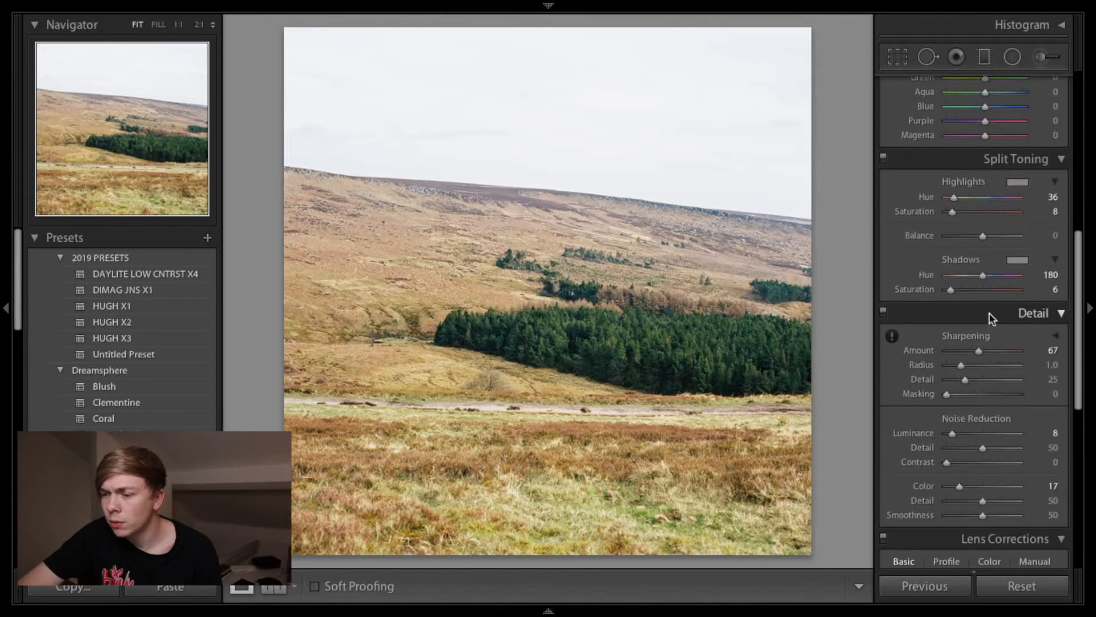
scroll(989, 313, "up", 3)
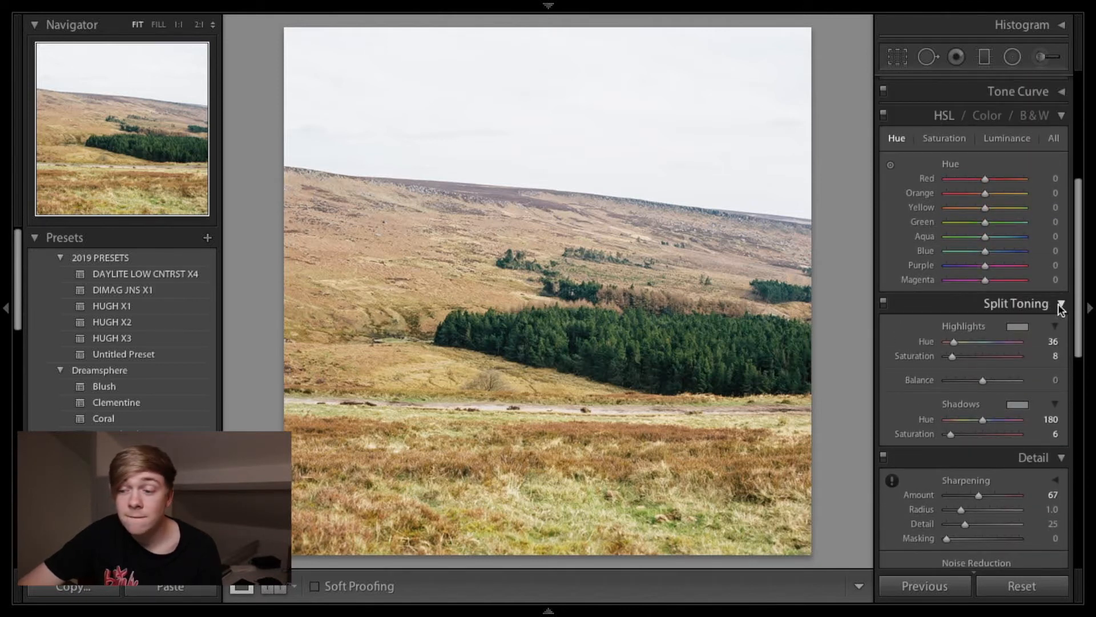
Step: Collapse the Split Toning settings and look through the other adjustments from white balance down to the effects
left_click(1060, 304)
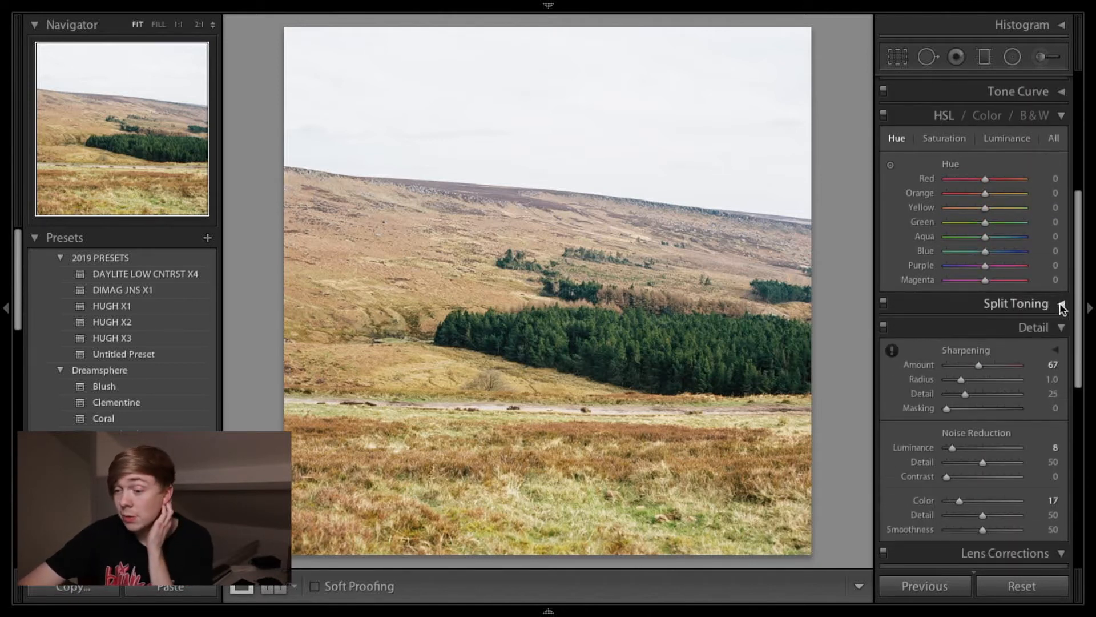
scroll(1060, 303, "up", 5)
scroll(976, 413, "down", 12)
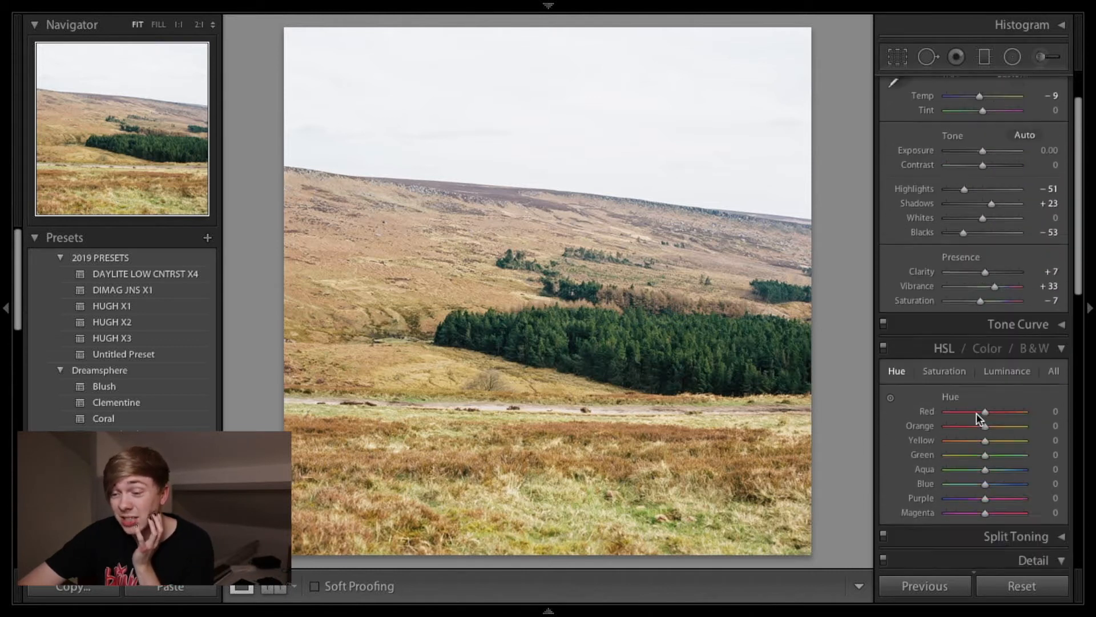
scroll(965, 358, "up", 3)
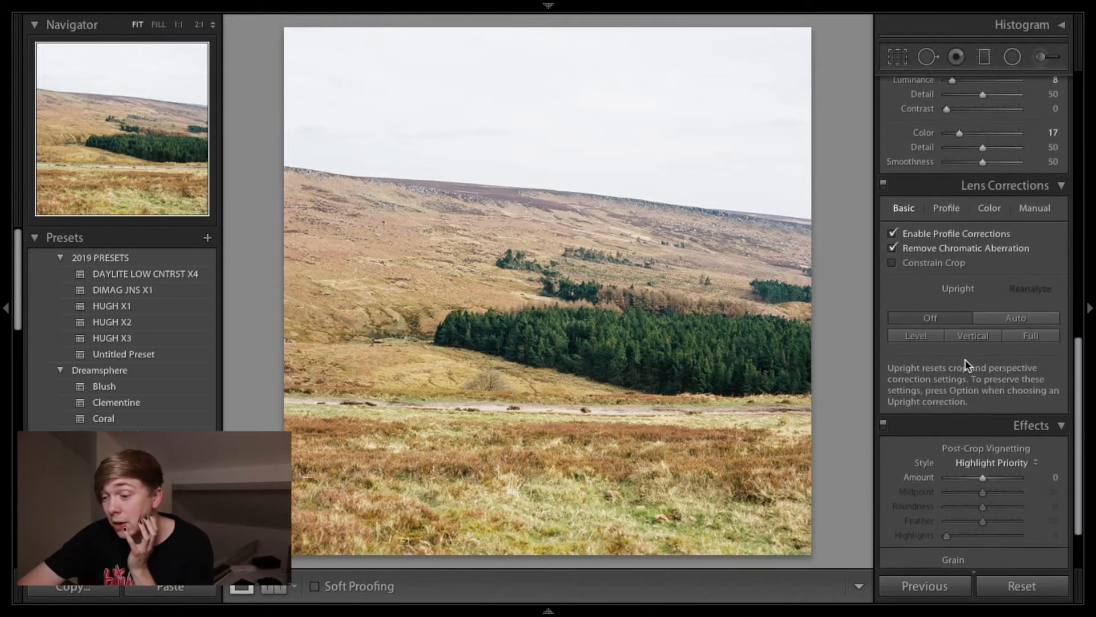
scroll(965, 359, "down", 3)
Step: Try post-crop vignetting in Highlight Priority style at amounts -17 and +11, and reset the amount to 0
left_click(1061, 347)
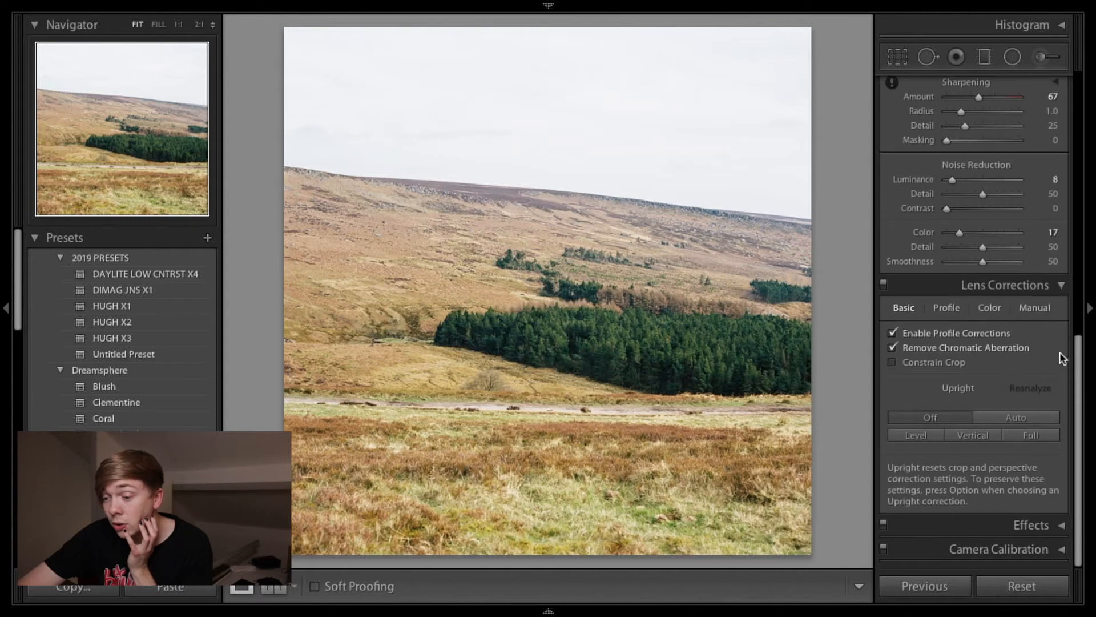
left_click(1061, 525)
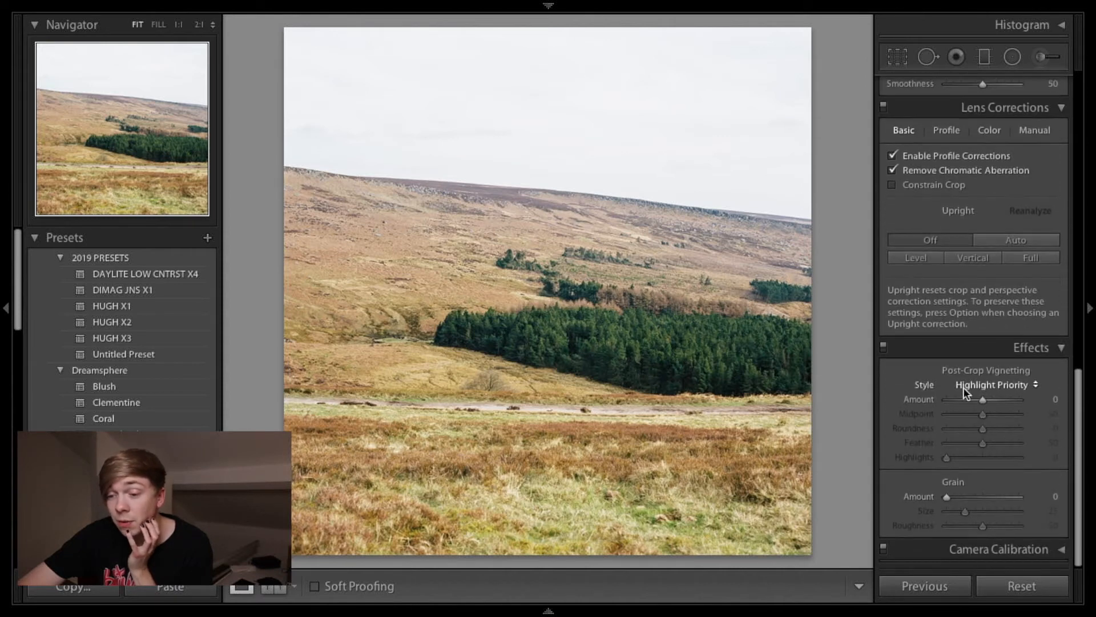
mouse_move(968, 404)
left_mouse_down()
mouse_move(959, 396)
mouse_move(991, 396)
mouse_move(974, 399)
left_mouse_up()
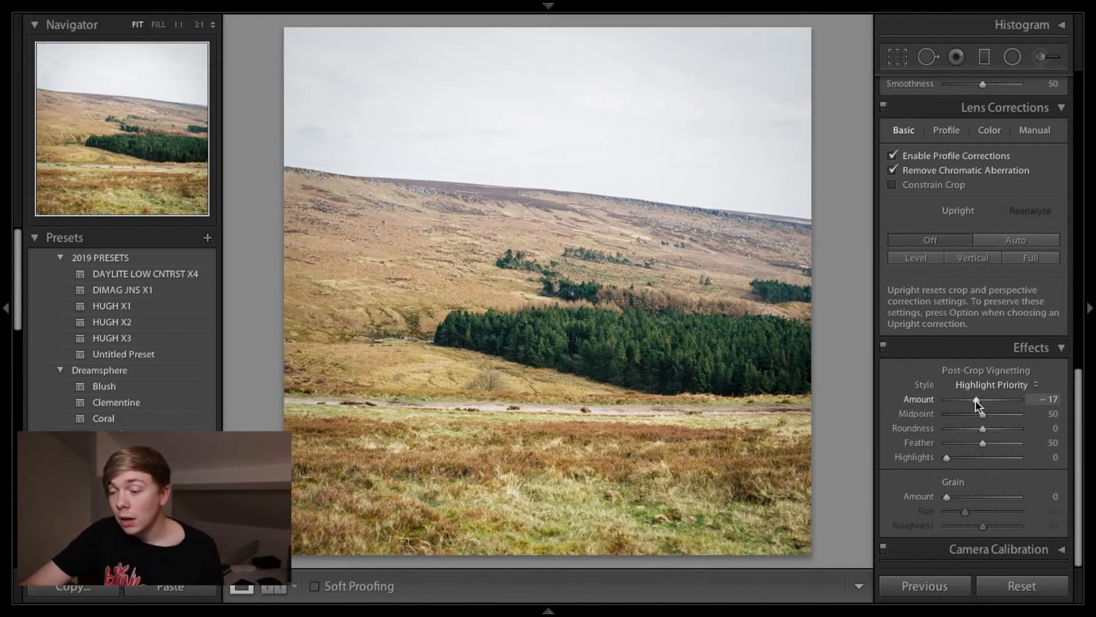
left_click_drag(976, 404, 987, 398)
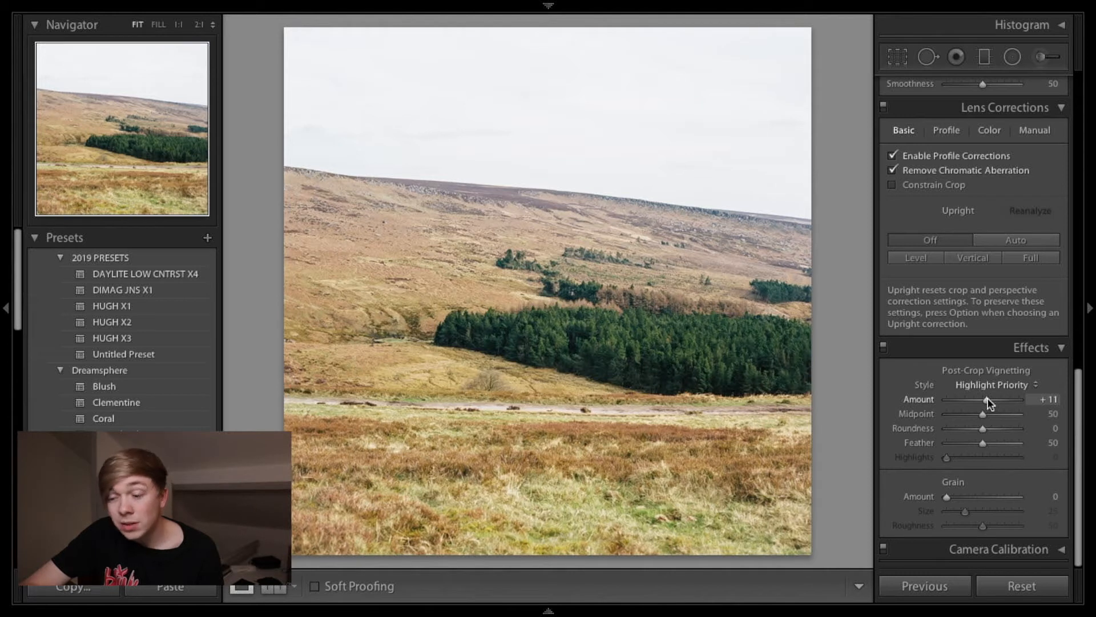
double_click(988, 399)
scroll(955, 495, "down", 1)
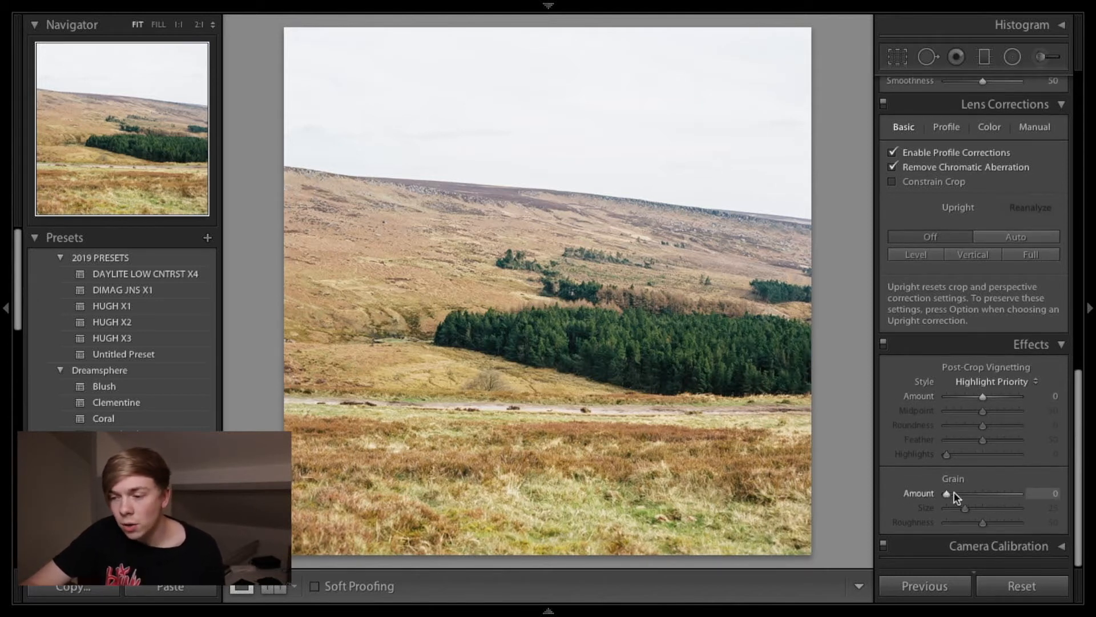
scroll(957, 498, "up", 1)
Step: Show all HSL adjustments together, try green hue shifts of -80 and +32, and reset the green hue to 0
scroll(957, 497, "up", 10)
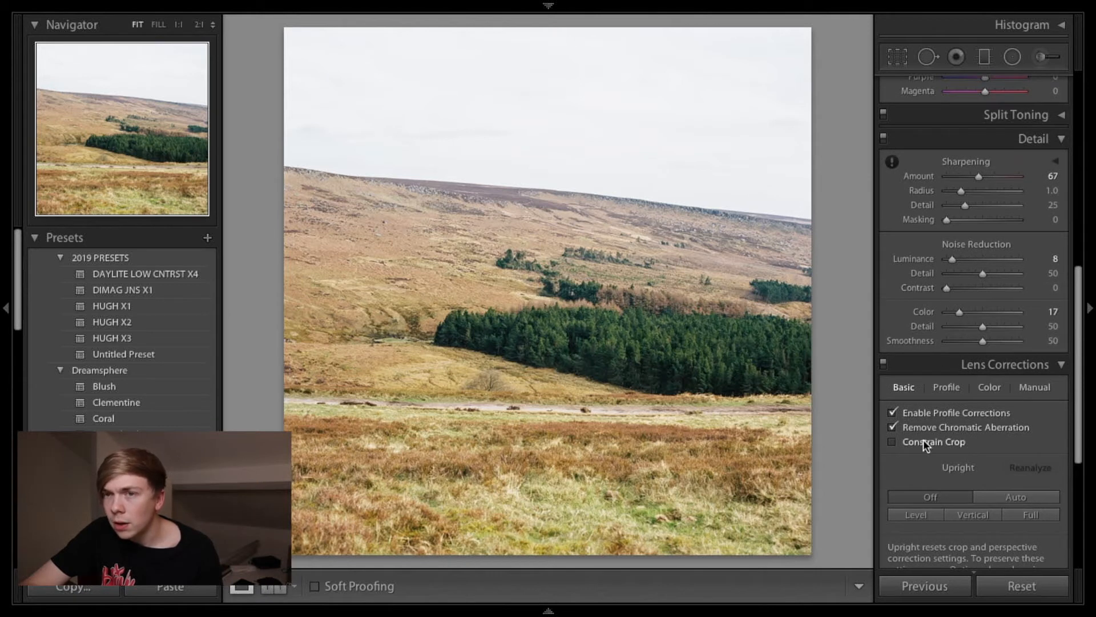
scroll(923, 441, "up", 8)
scroll(923, 445, "up", 4)
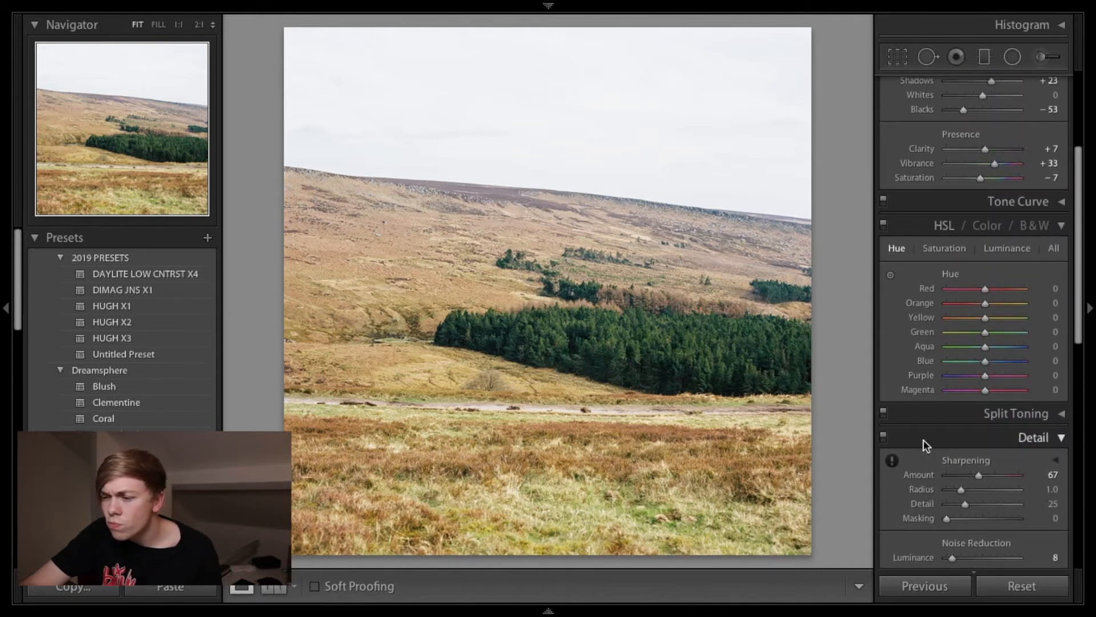
scroll(923, 440, "up", 5)
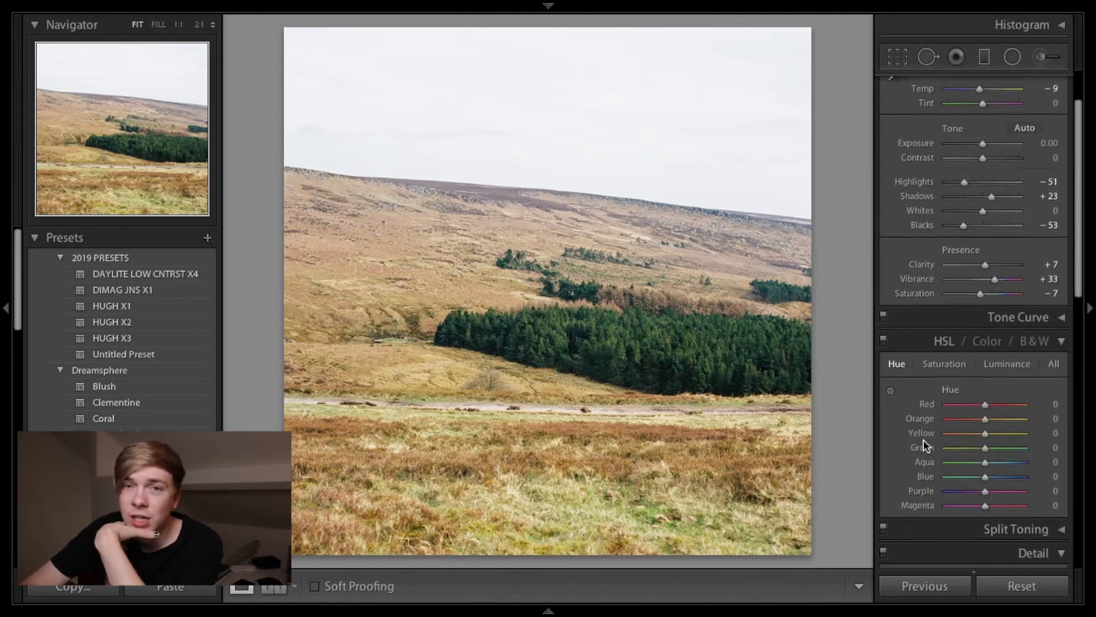
scroll(944, 396, "down", 2)
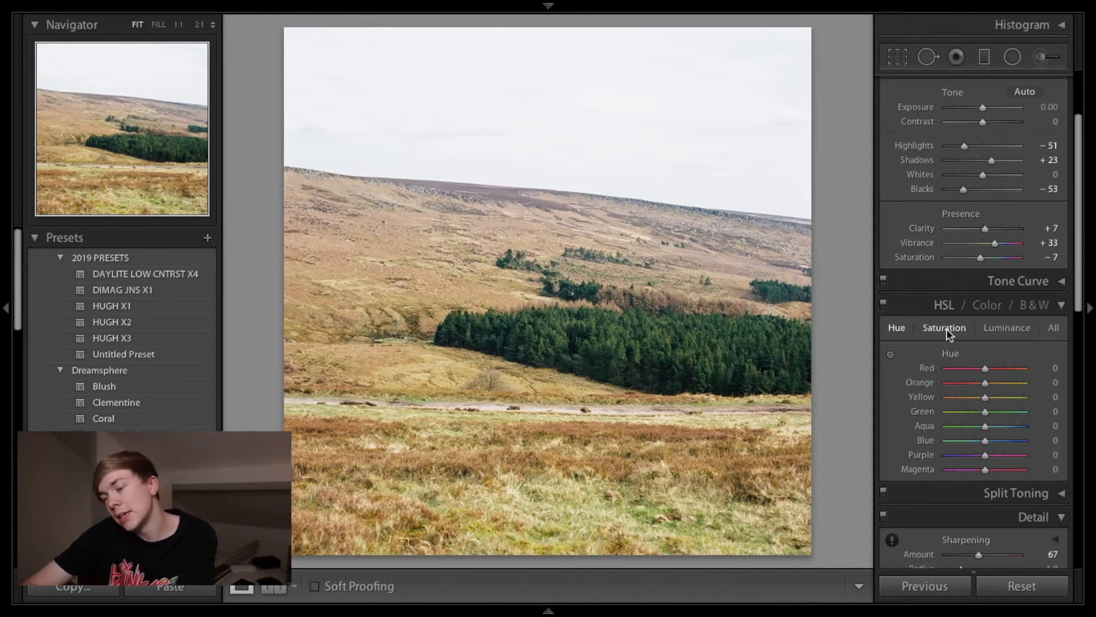
left_click(894, 329)
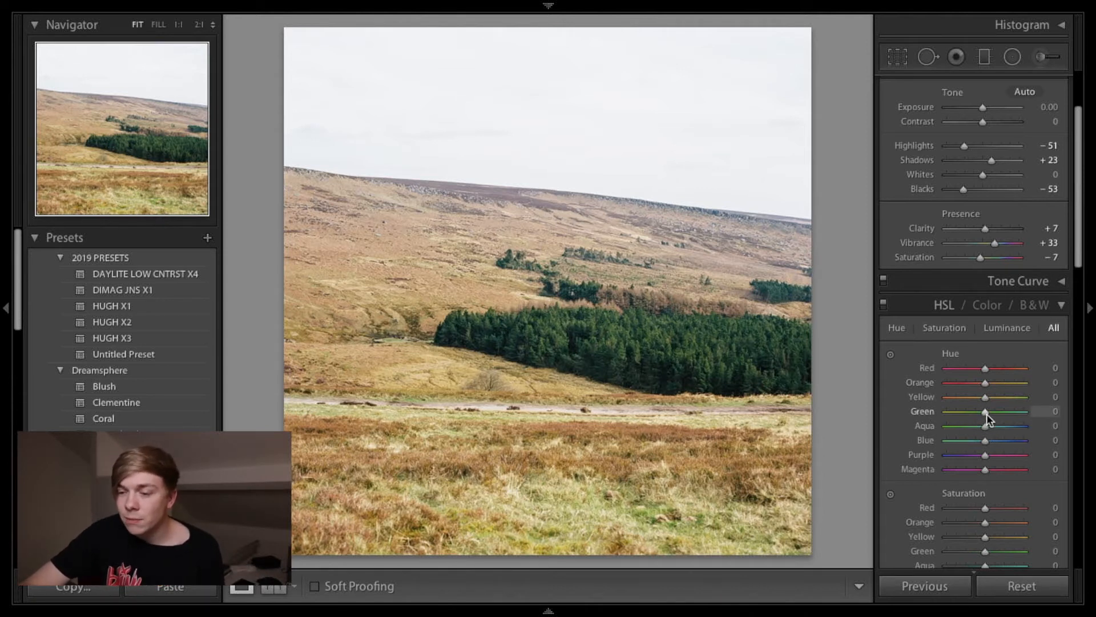
left_click_drag(987, 414, 955, 420)
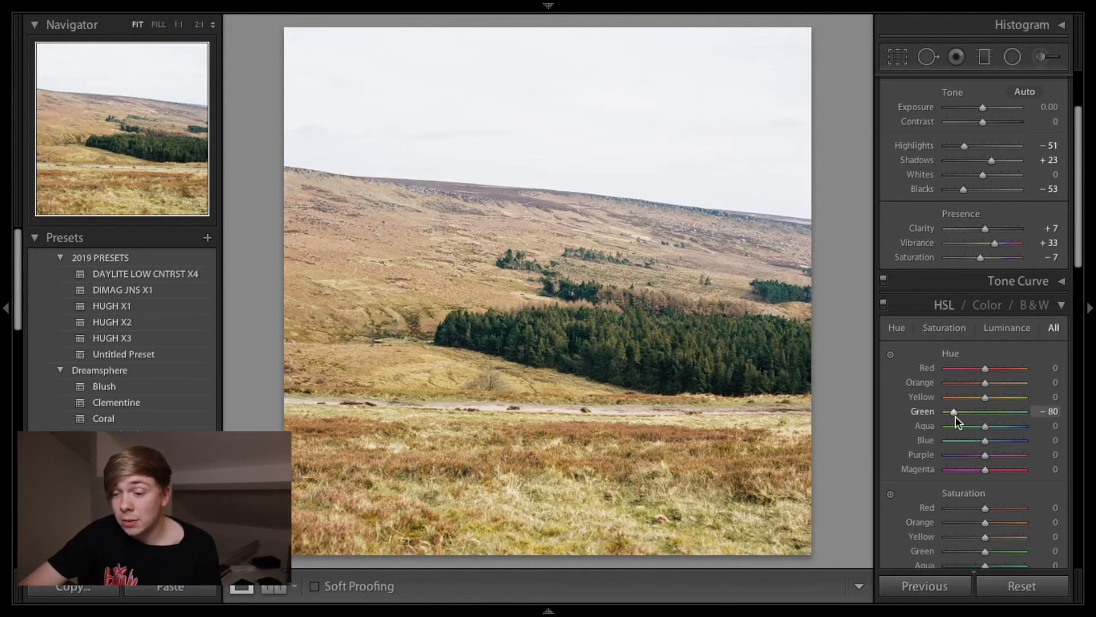
left_click_drag(955, 415, 998, 415)
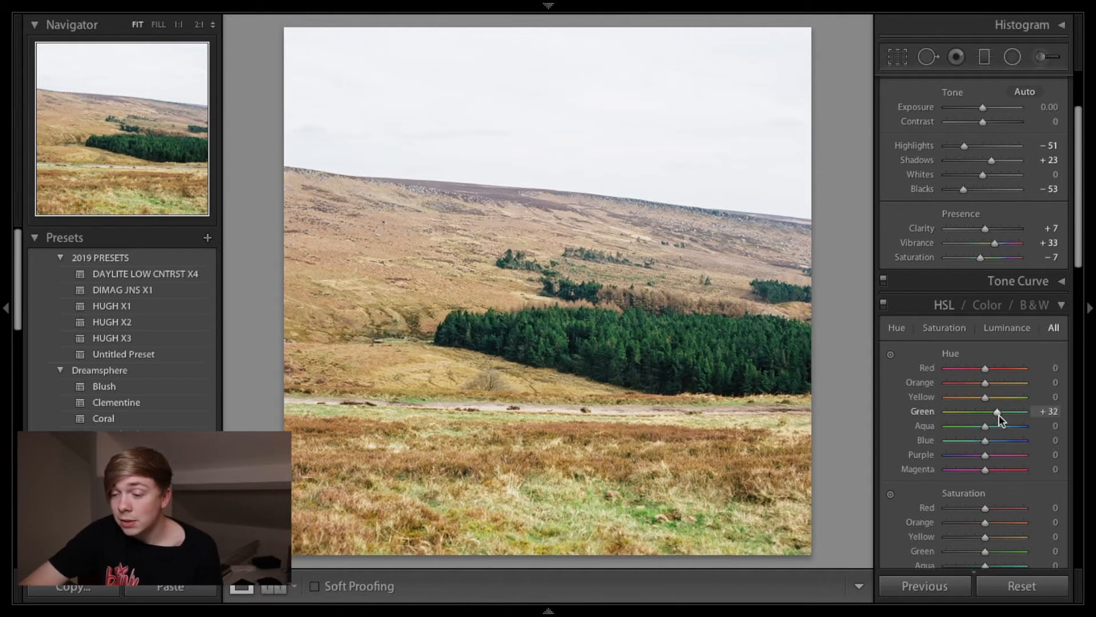
double_click(998, 415)
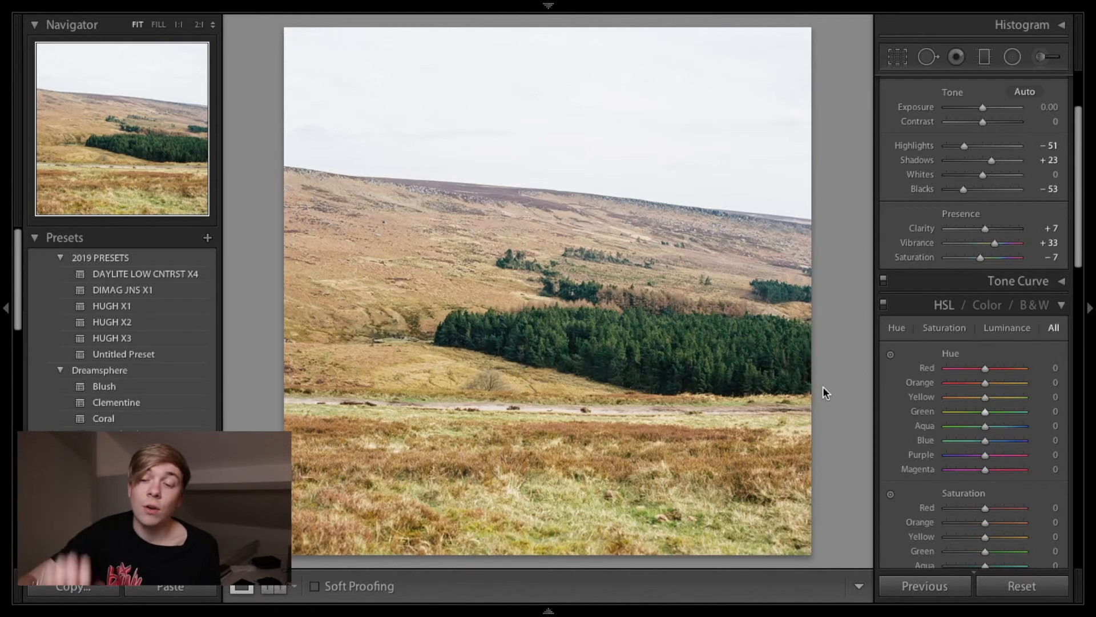
Step: Use the targeted adjustment tool for hue on the trees at 2:1 zoom, shifting green to -28 and aqua to -52
left_click(889, 356)
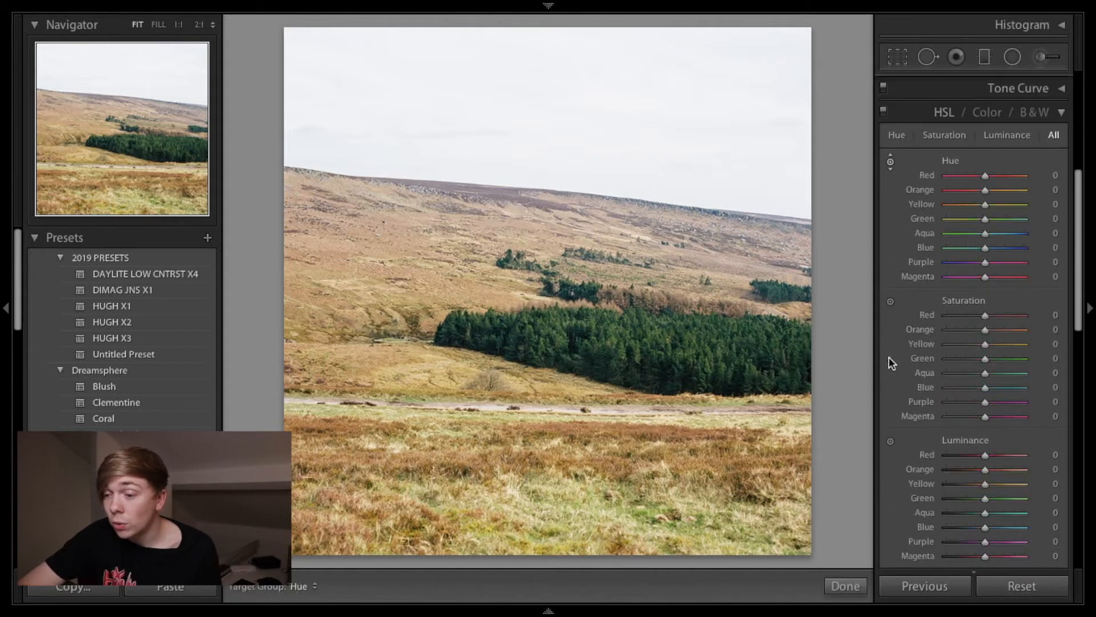
left_click(897, 135)
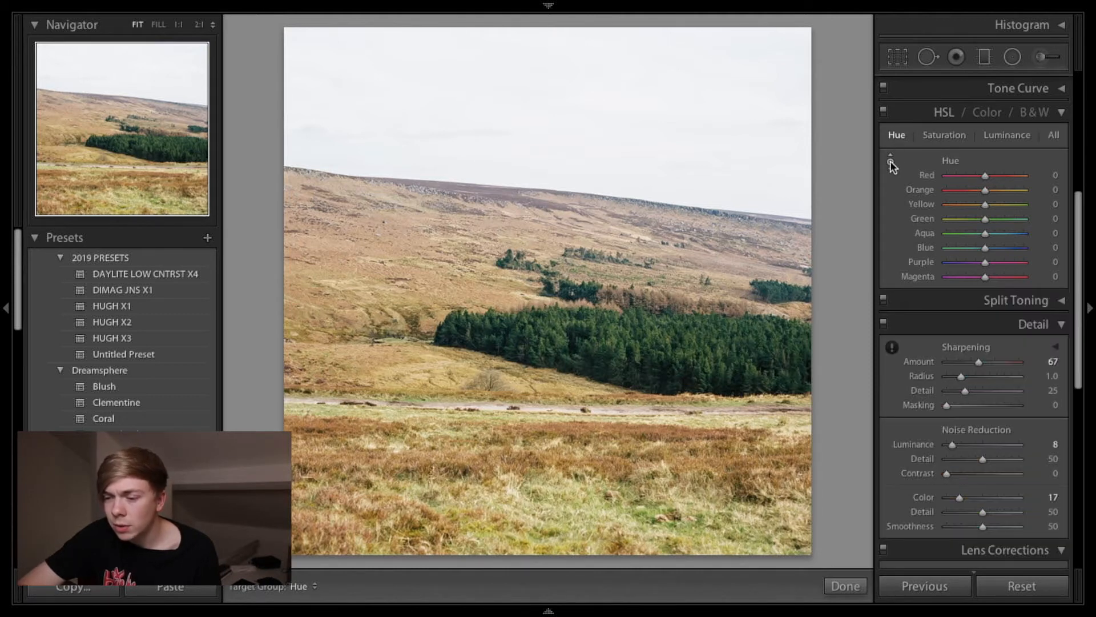
left_click(891, 163)
left_click(891, 164)
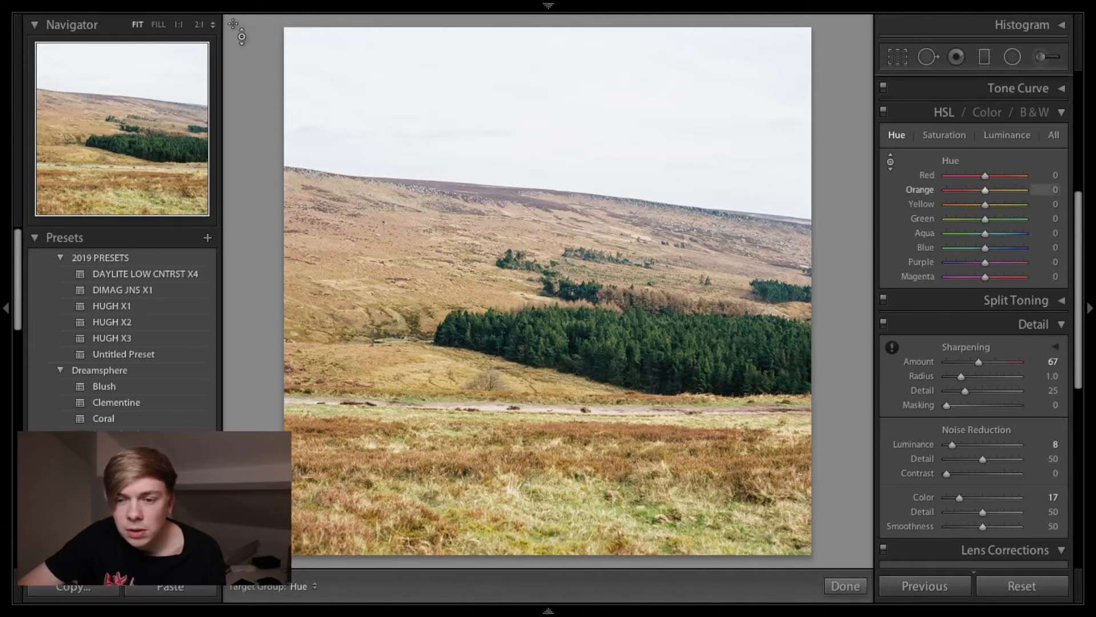
left_click(199, 25)
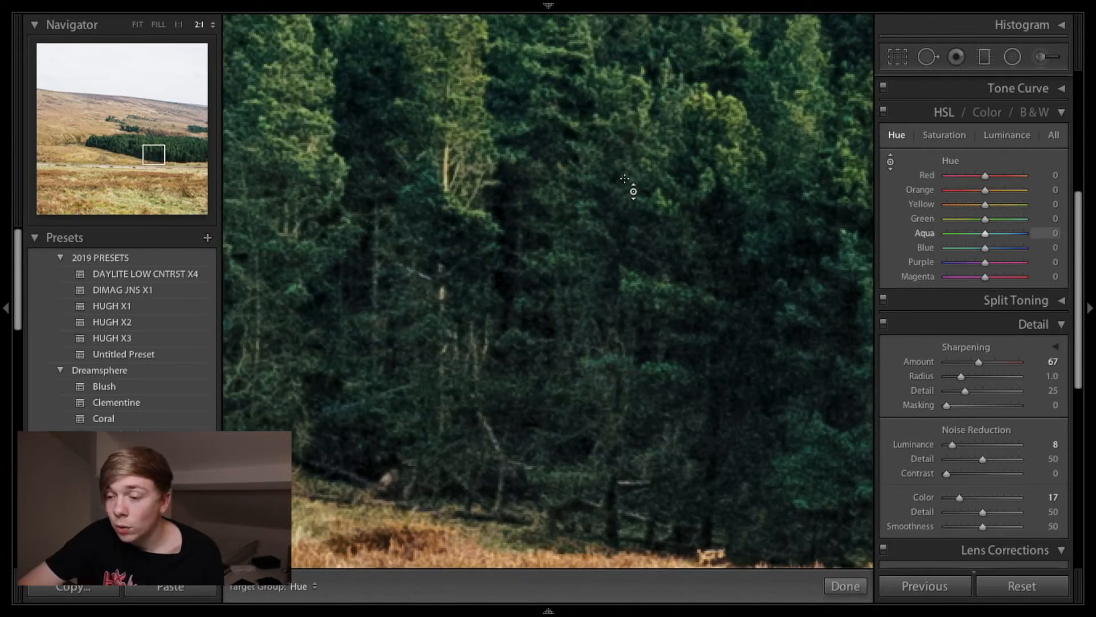
left_click_drag(625, 179, 625, 223)
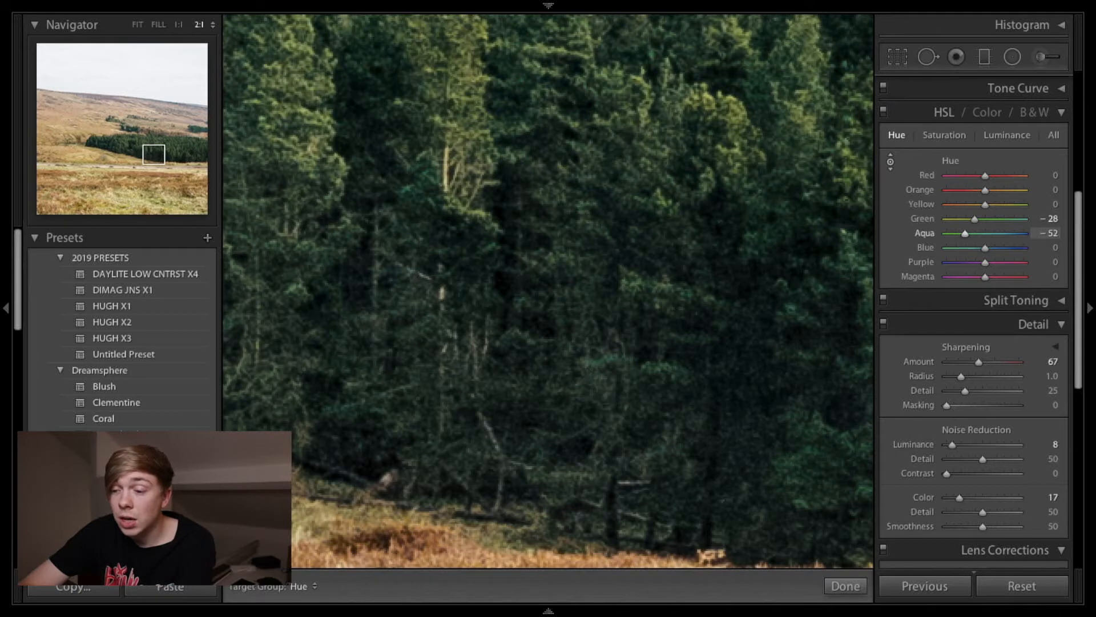
Step: Undo the green and aqua hue shifts made on the trees, and fit the whole photo in view
mouse_move(628, 354)
left_mouse_down()
mouse_move(628, 380)
mouse_move(628, 363)
left_mouse_up()
key("ctrl+z")
key("ctrl+z")
key("ctrl+z")
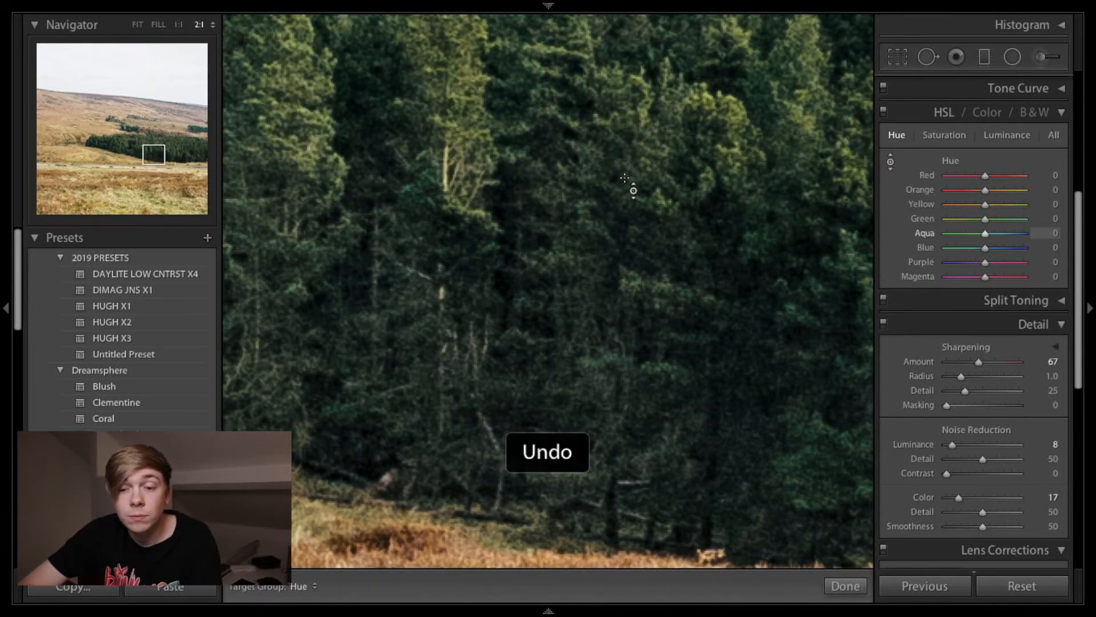
mouse_move(335, 2)
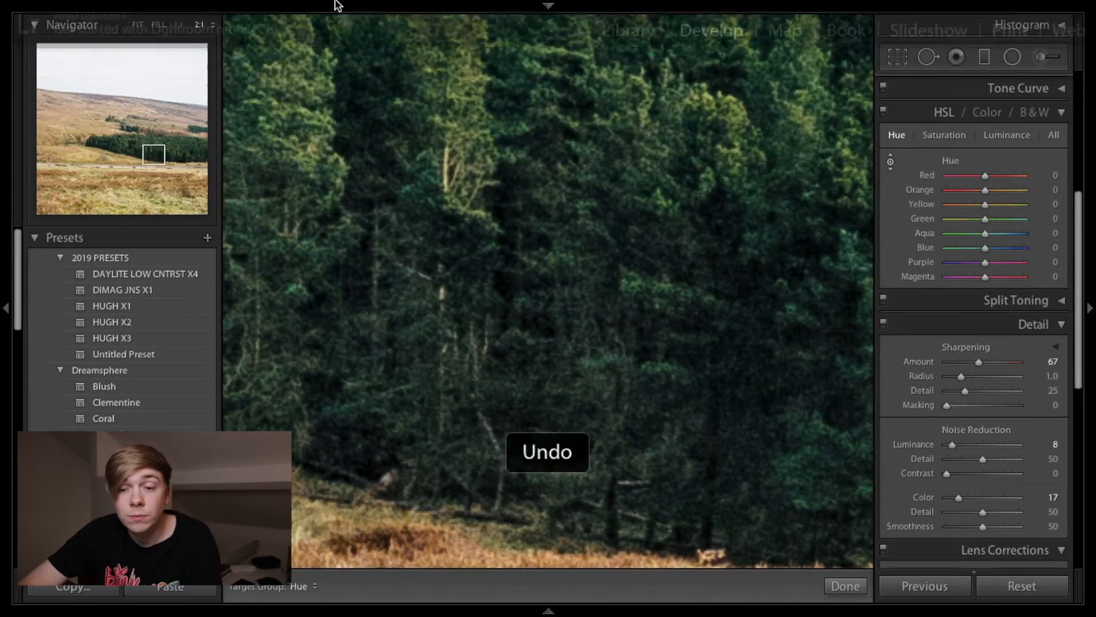
left_click(138, 25)
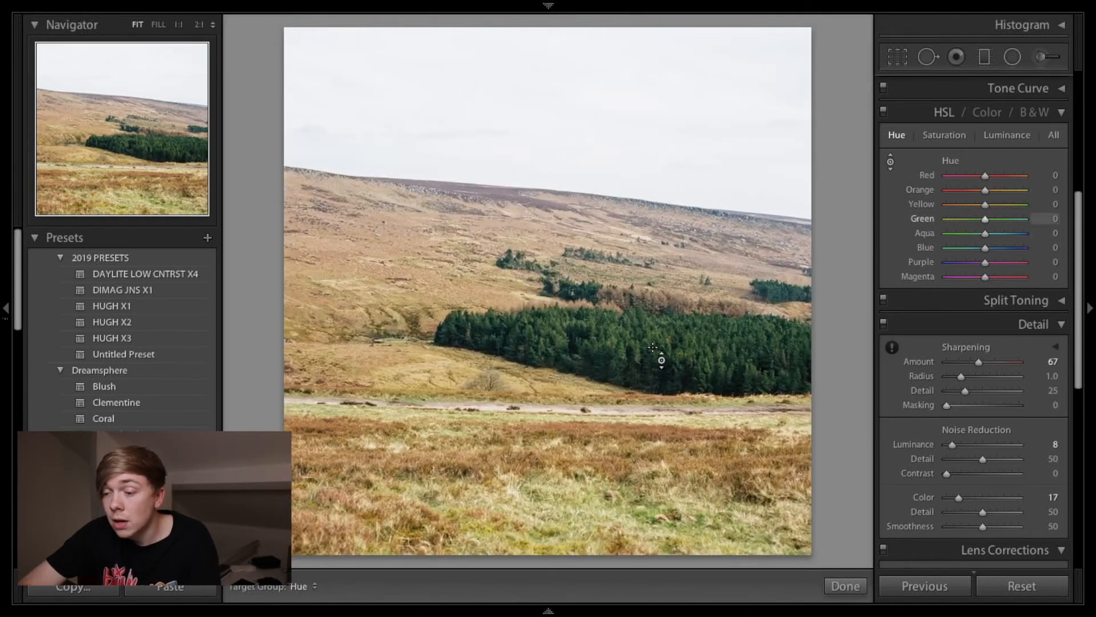
Step: Try targeted hue adjustments on the trees with green at -60, -84 and -100, undoing them back to 0
left_click_drag(649, 346, 650, 377)
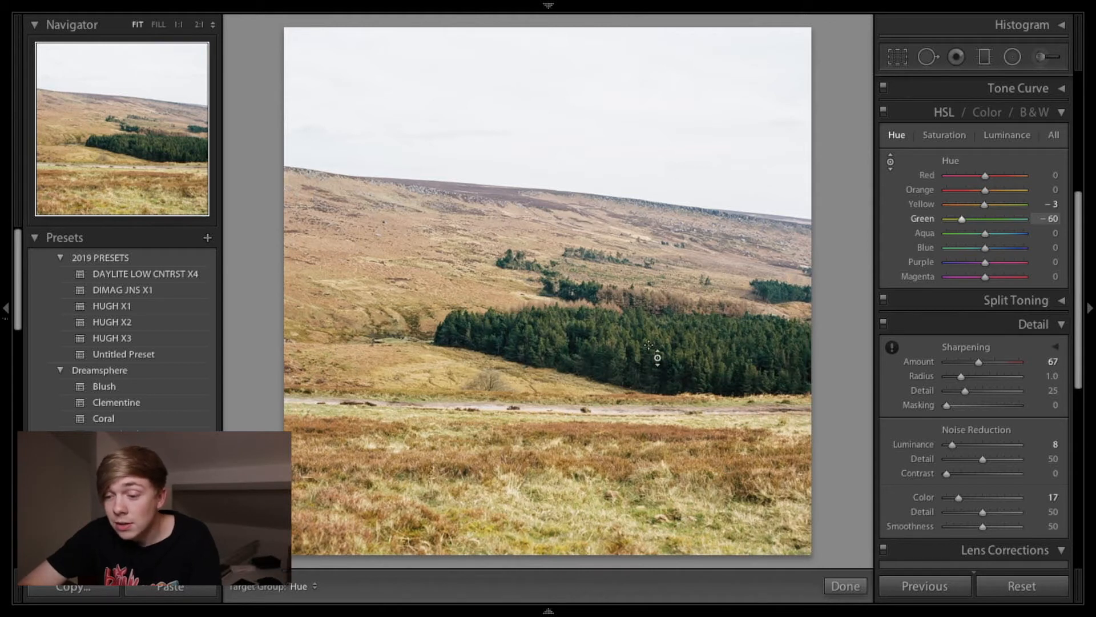
key("ctrl+z")
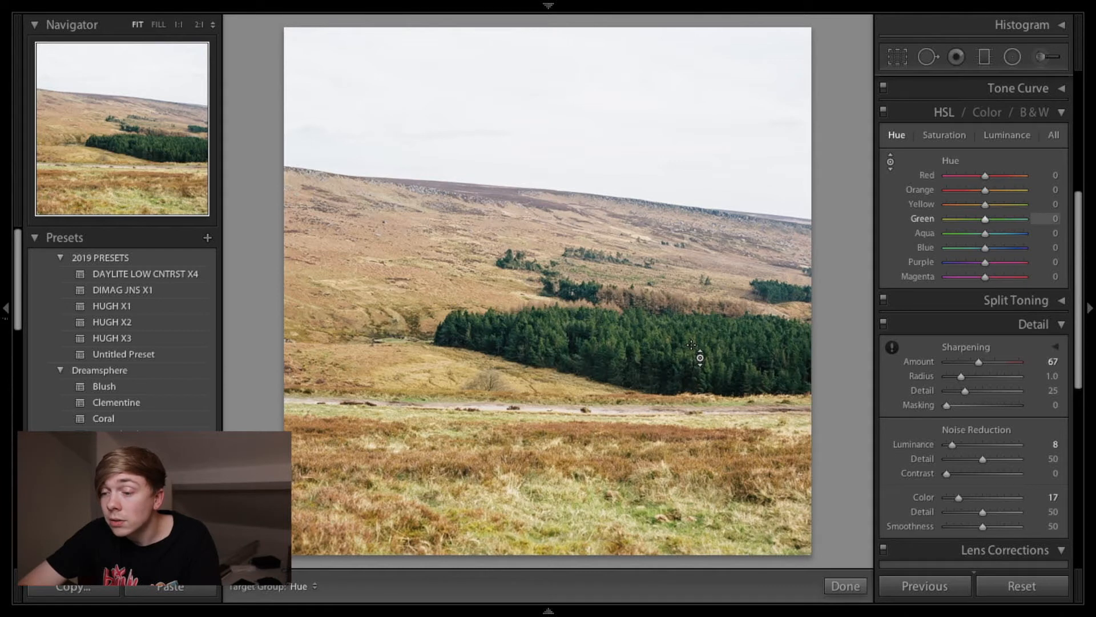
left_click_drag(691, 345, 642, 382)
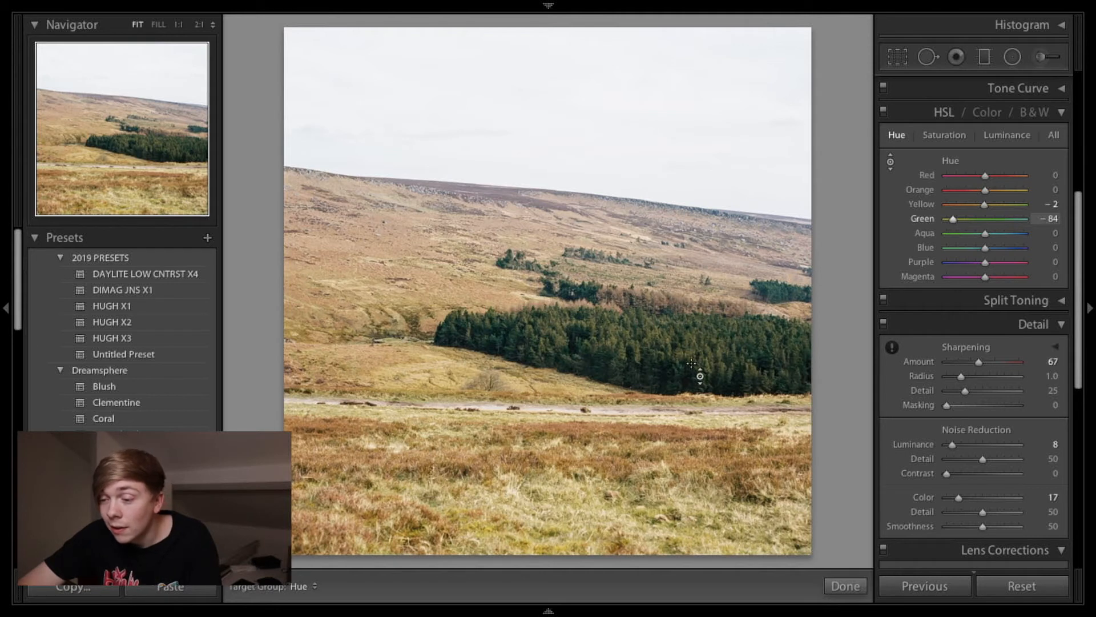
left_click_drag(695, 372, 695, 381)
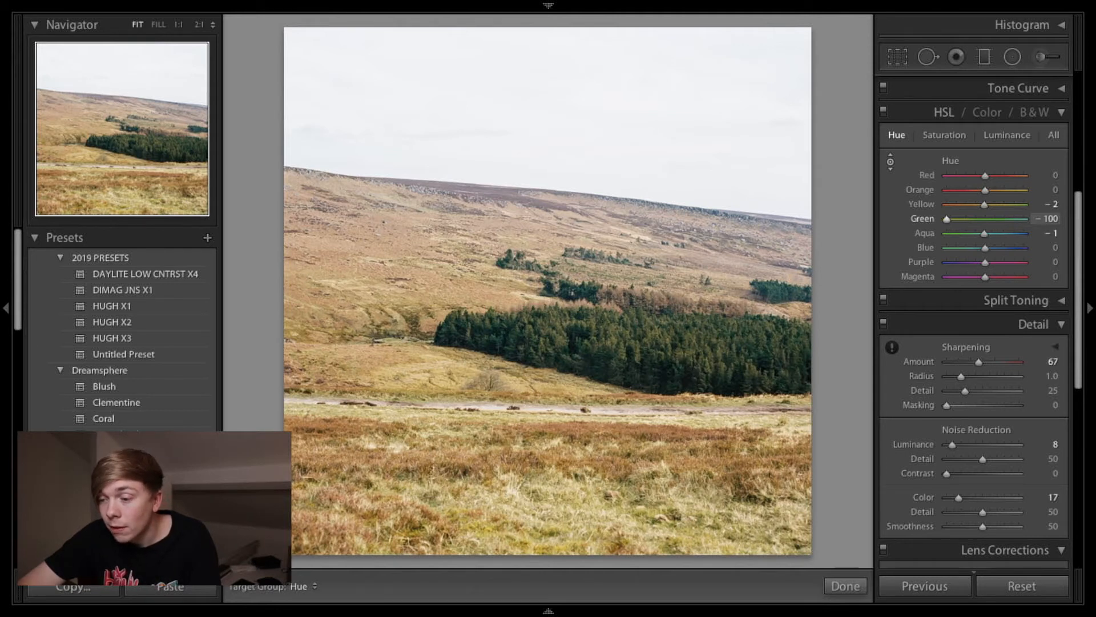
key("ctrl+z")
key("ctrl+z")
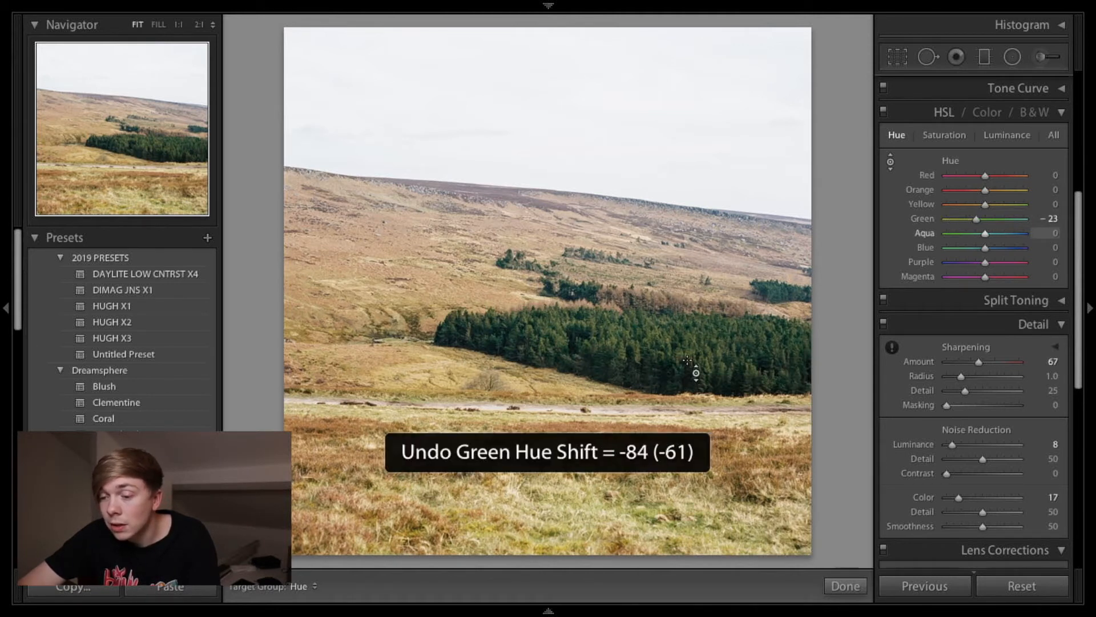
key("ctrl+z")
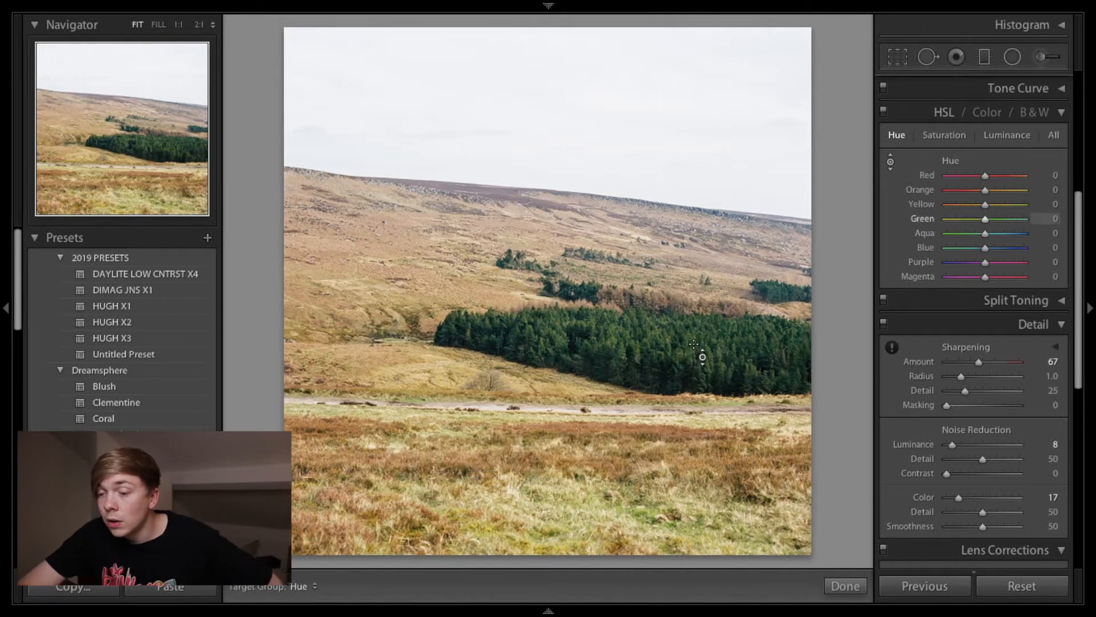
Step: Try the trees' green hue at -100 with the targeted adjustment tool, and settle on green +10 with yellow at 0
left_click_drag(694, 345, 694, 386)
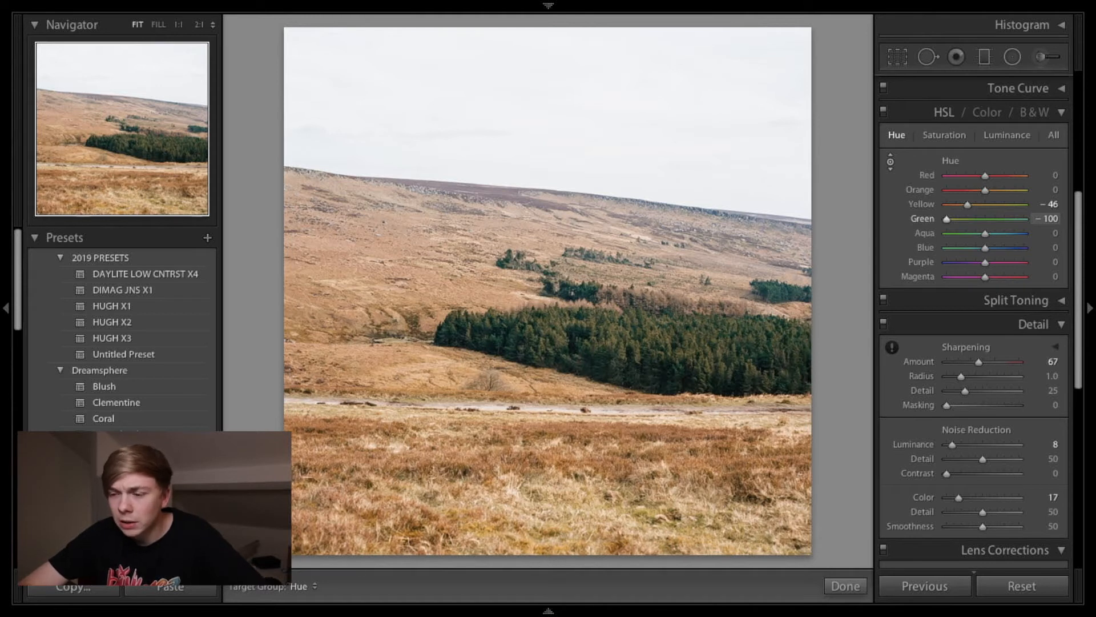
left_click_drag(694, 386, 694, 340)
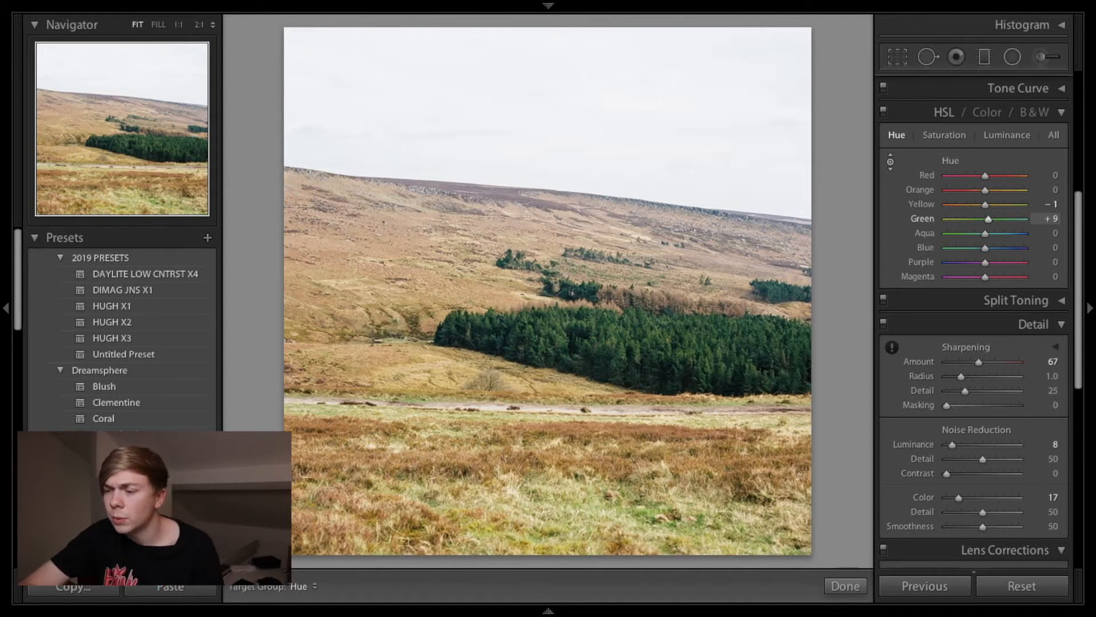
left_click_drag(694, 340, 692, 343)
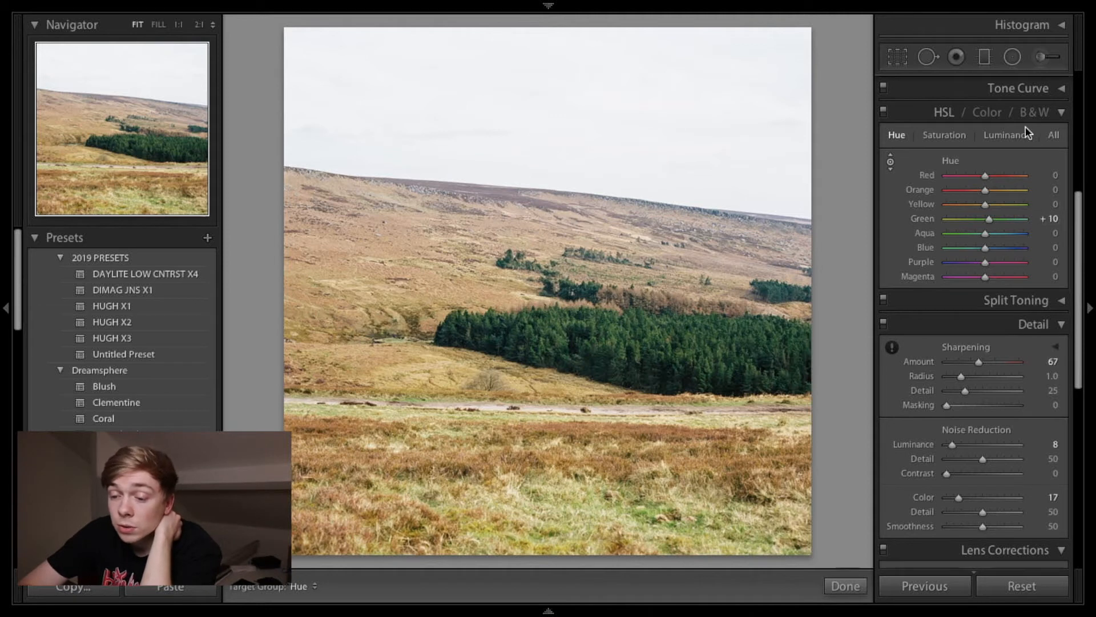
Step: Brighten the trees with the targeted luminance adjustment to green +46 and yellow +10, and compare the photo before and after
left_click(1009, 135)
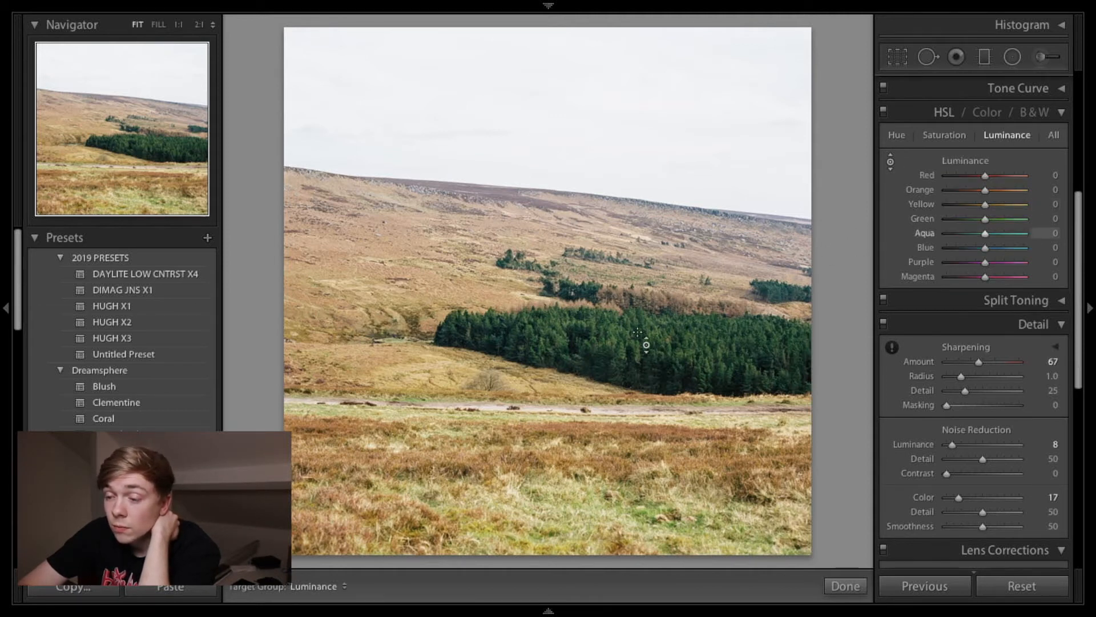
left_click_drag(646, 345, 646, 317)
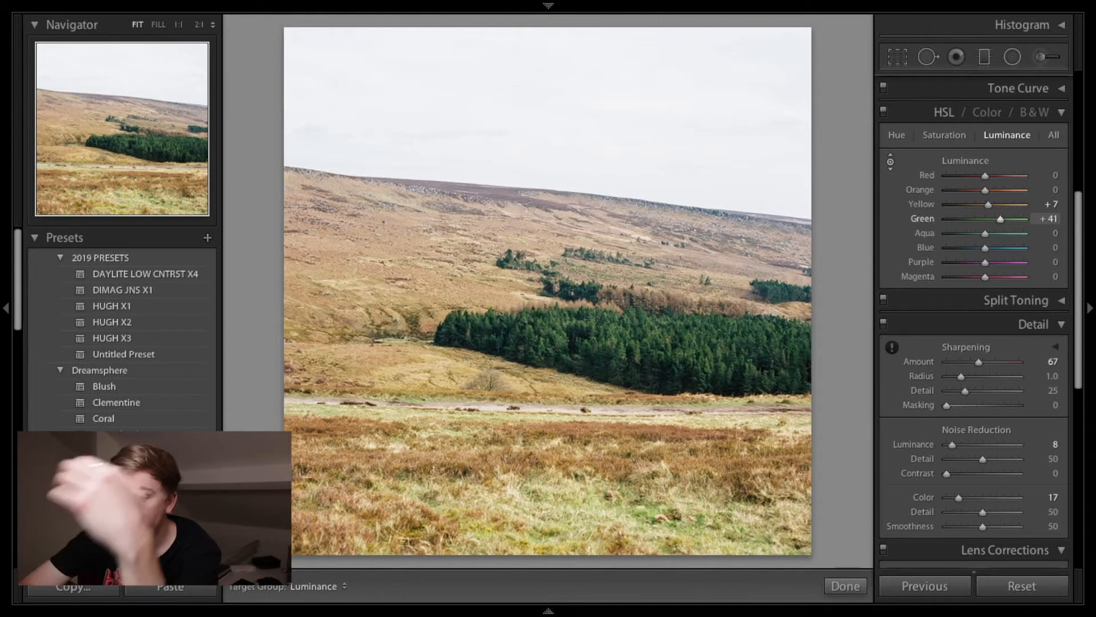
left_click_drag(646, 318, 646, 336)
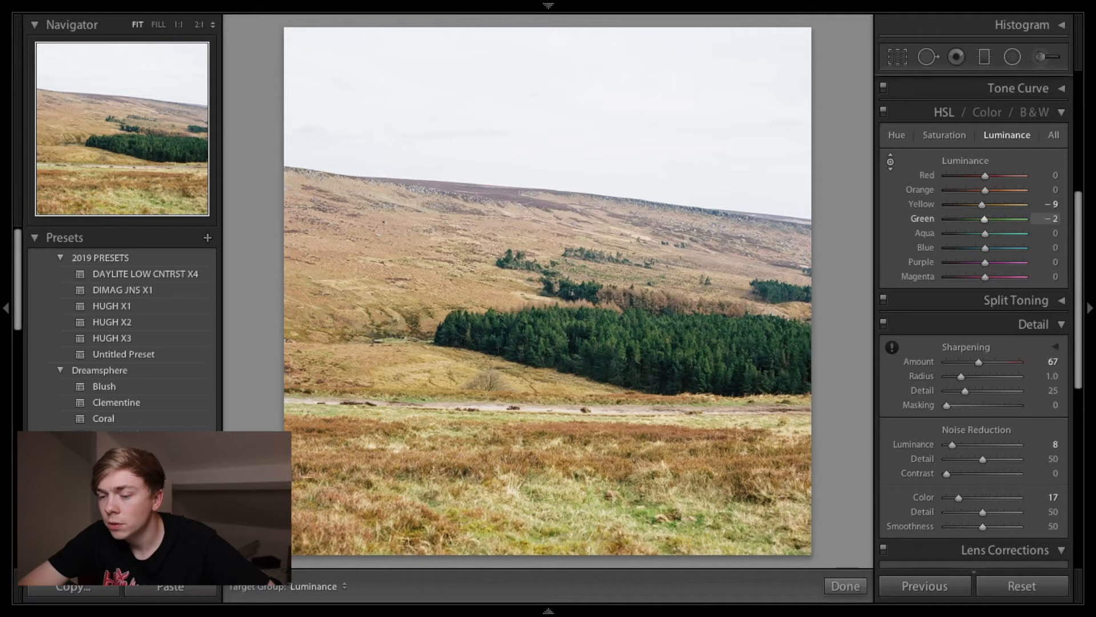
left_click_drag(646, 335, 645, 311)
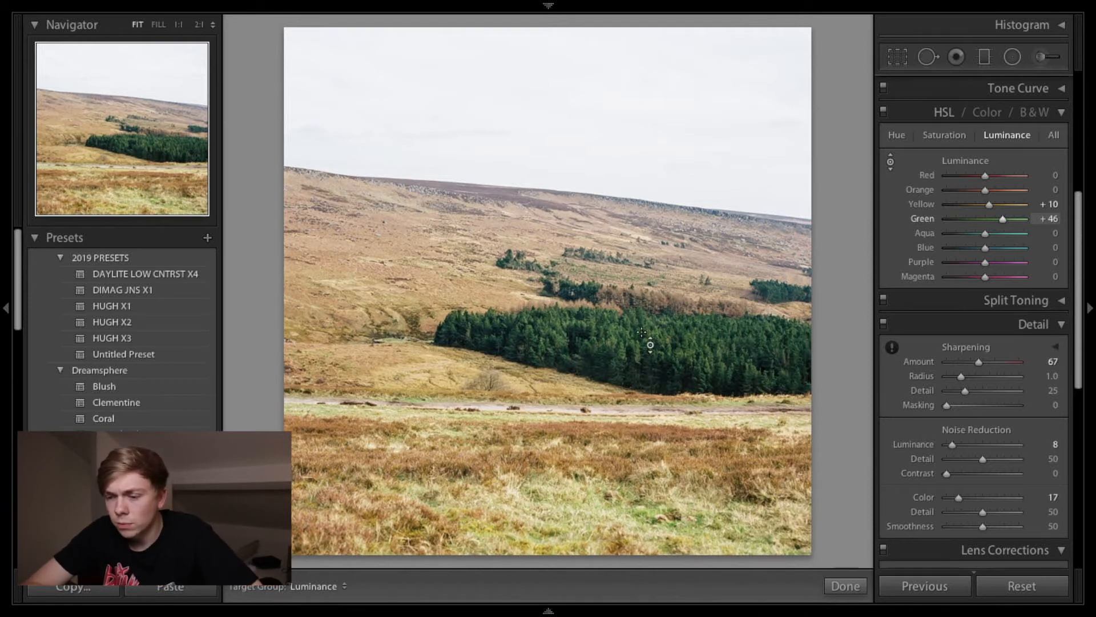
left_click(846, 585)
key("y")
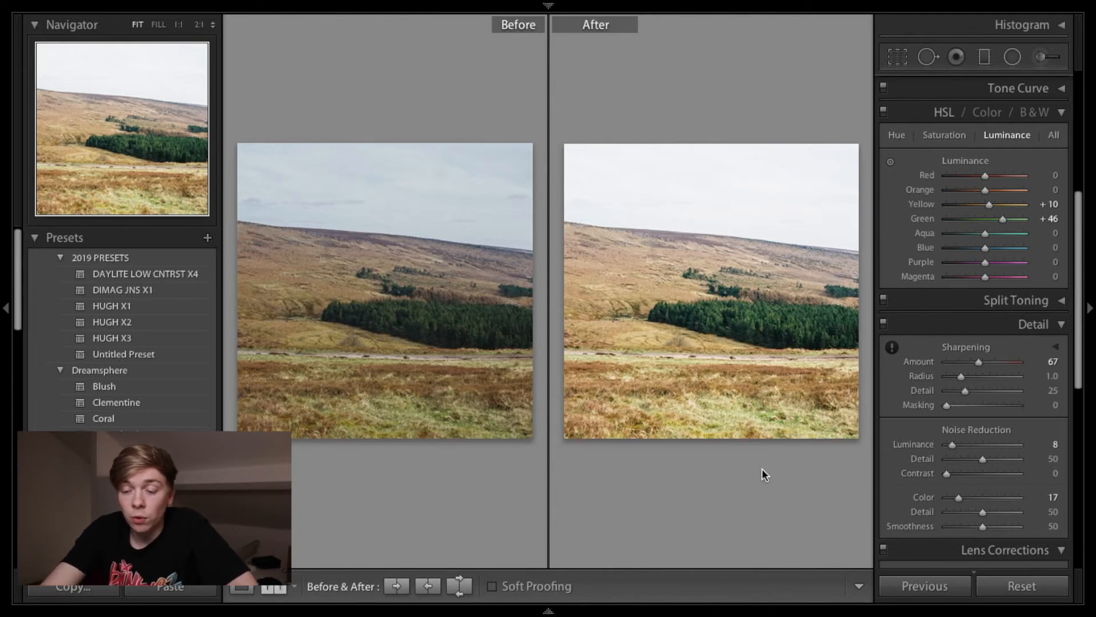
key("y")
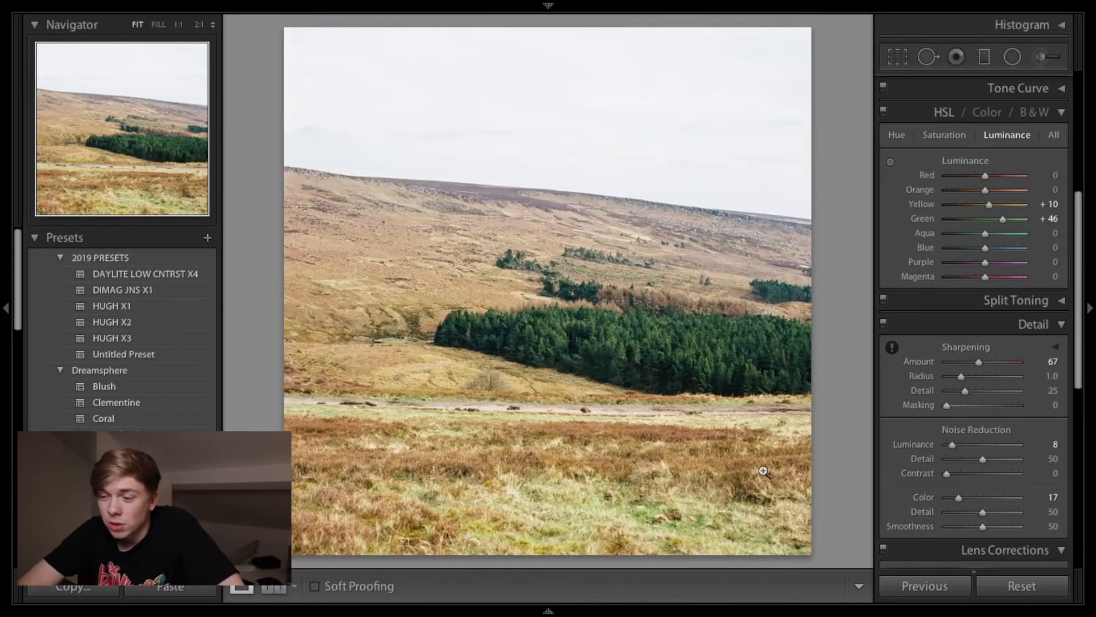
Step: Try a contrast of -61 with clarity at +47, and reset the clarity to 0
scroll(965, 342, "up", 8)
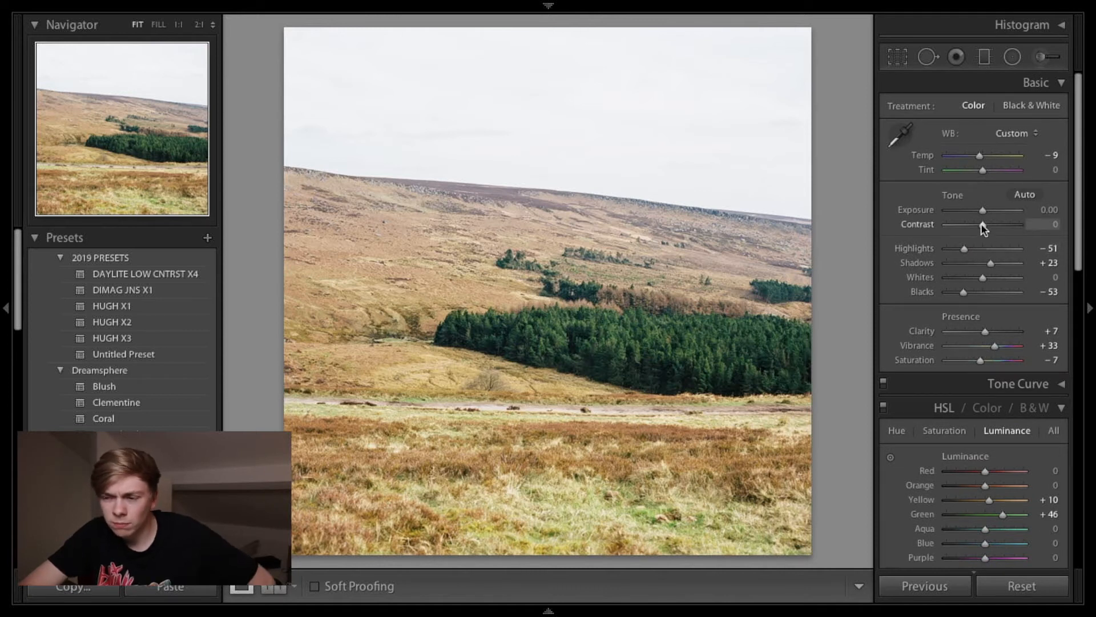
left_click_drag(981, 224, 959, 225)
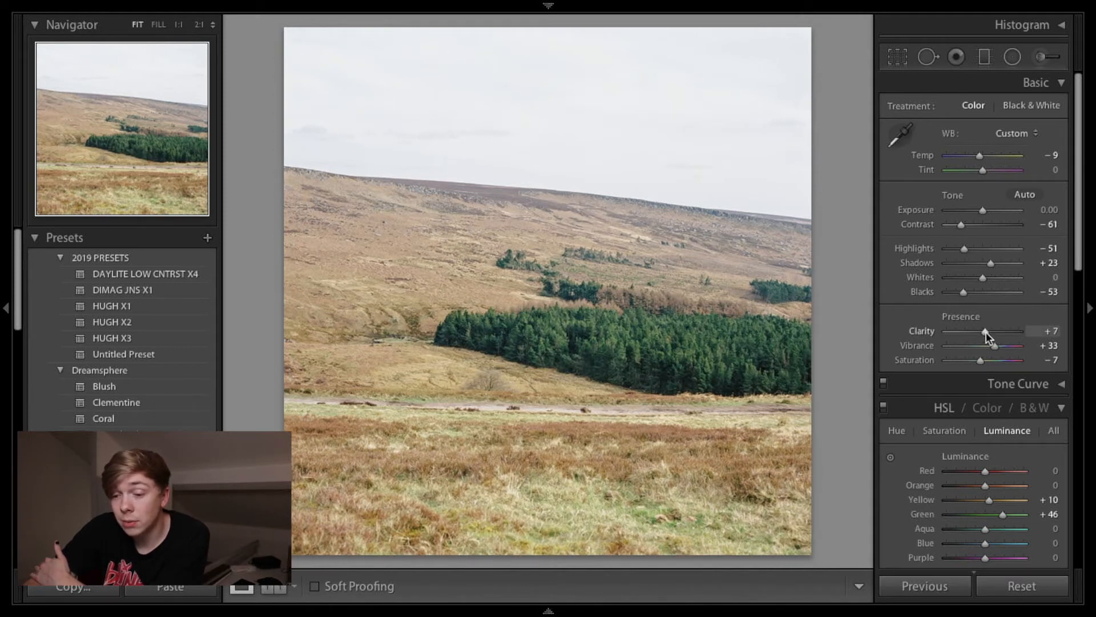
left_click_drag(985, 331, 999, 331)
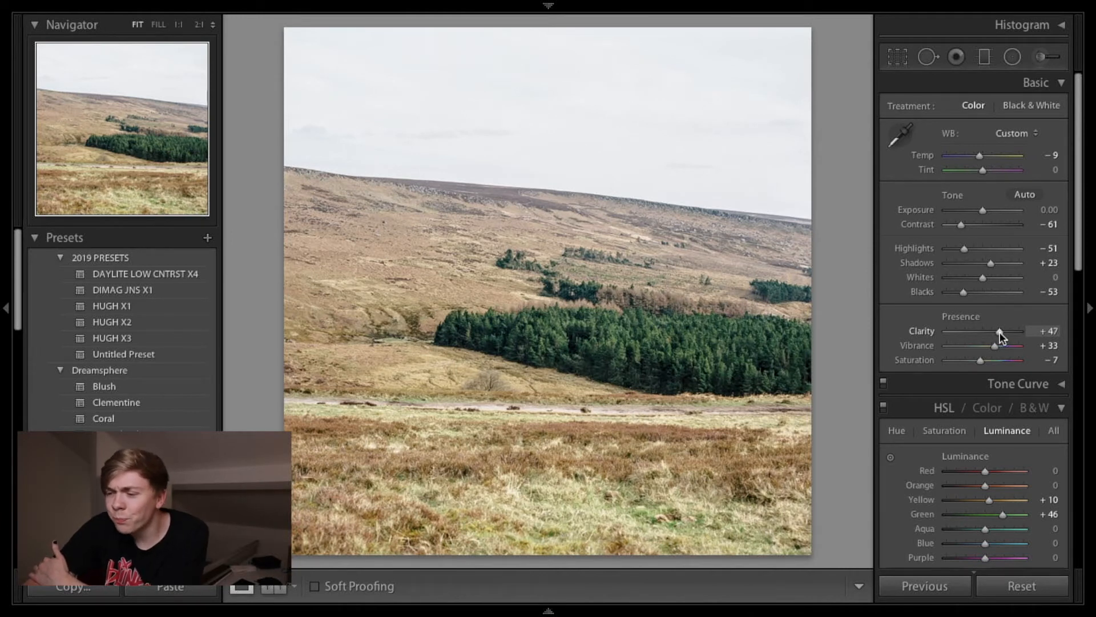
double_click(1000, 331)
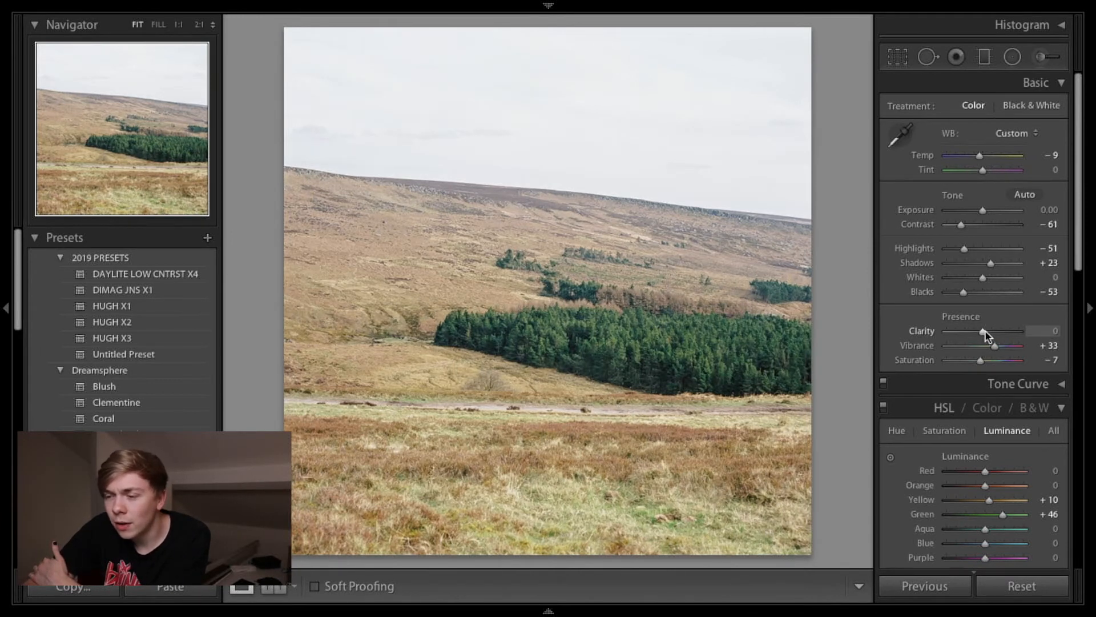
Step: Try the contrast at -26 and 0, and set it to -19
left_click(972, 224)
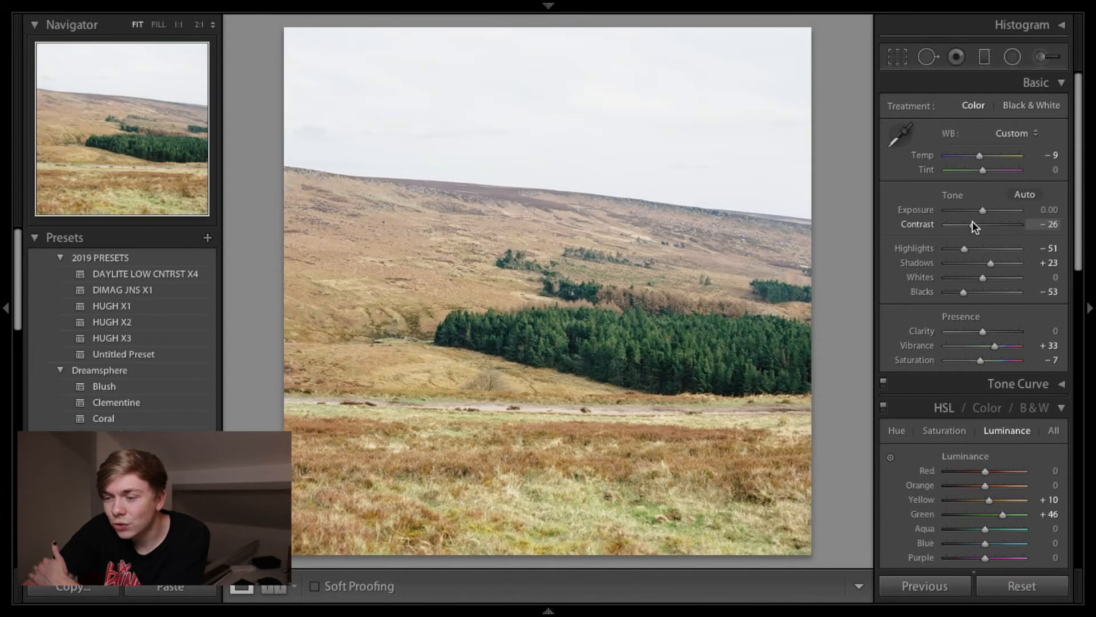
left_click_drag(971, 224, 976, 224)
left_click(978, 223)
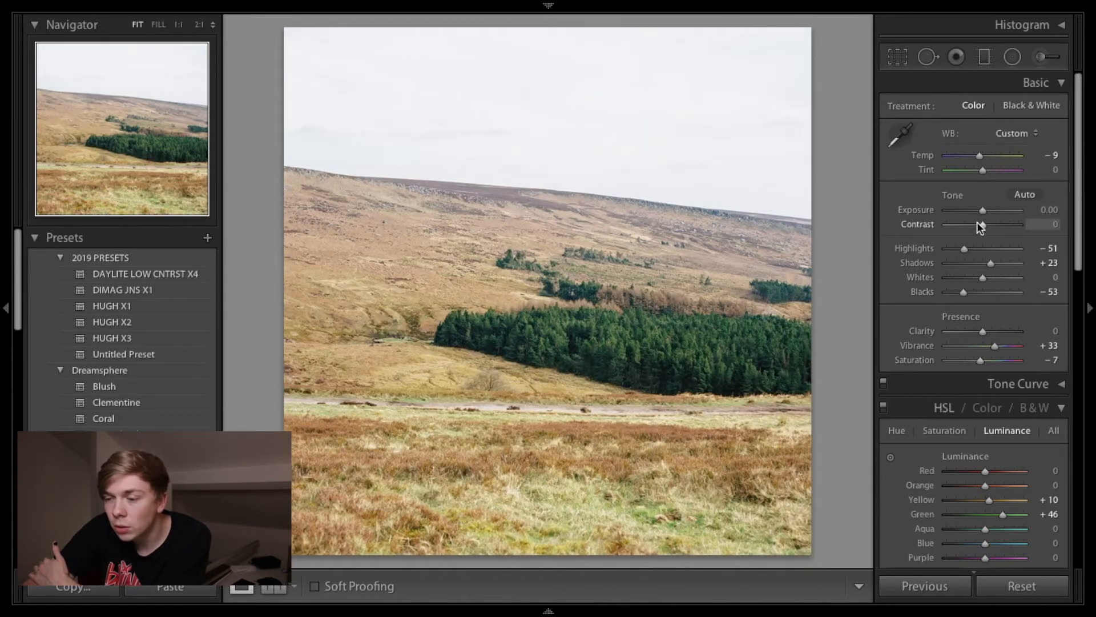
left_click_drag(972, 224, 970, 223)
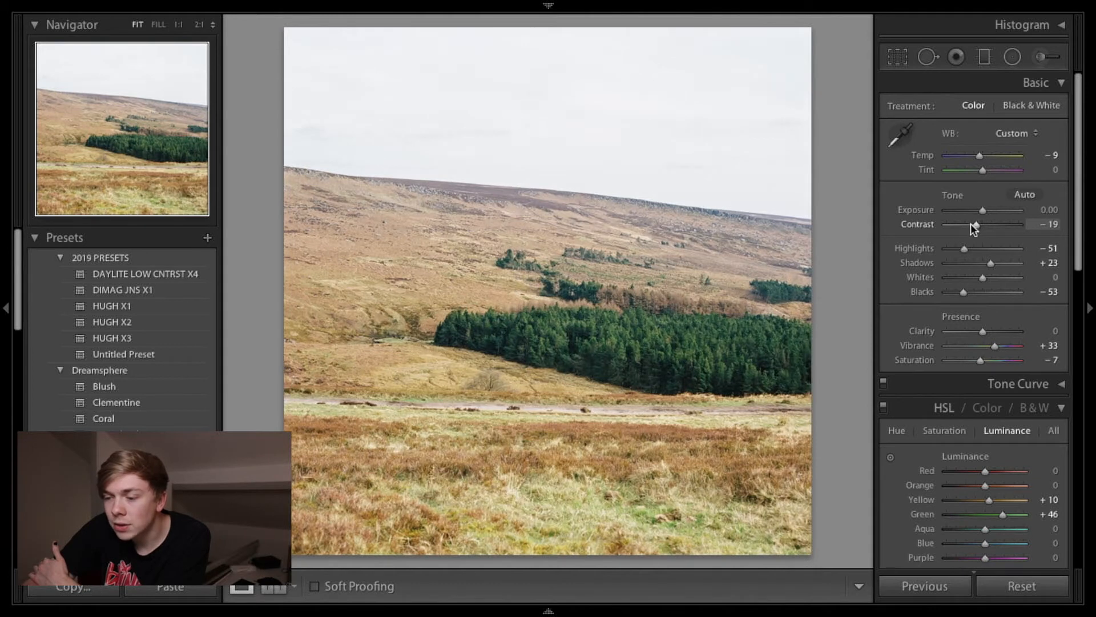
Step: Set the clarity to +18 and compare the photo before and after
left_click(984, 332)
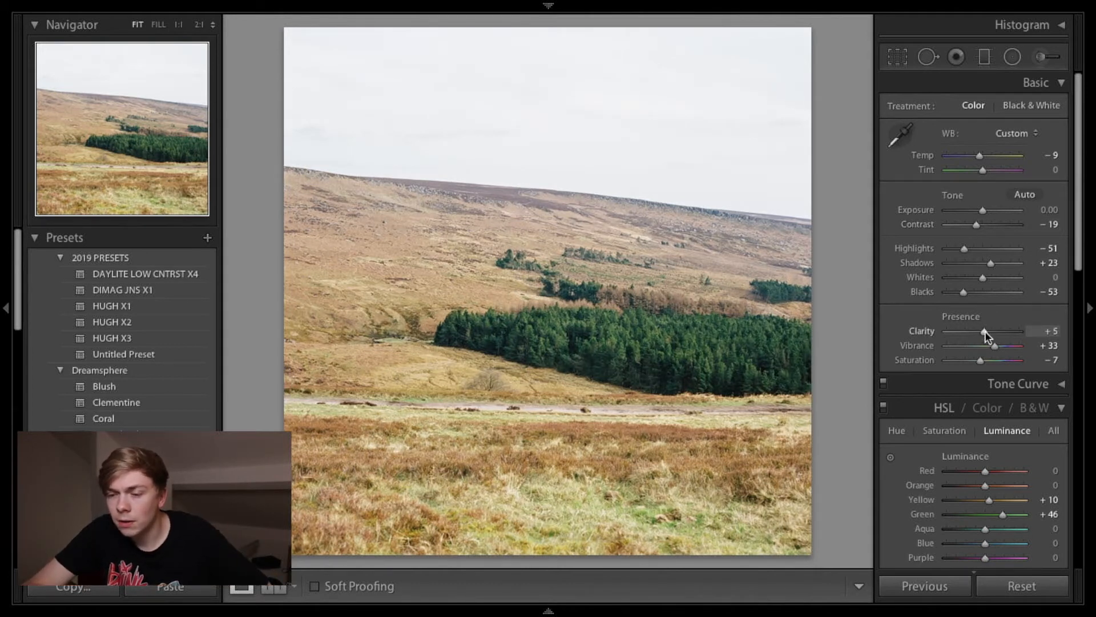
left_click_drag(987, 330, 987, 330)
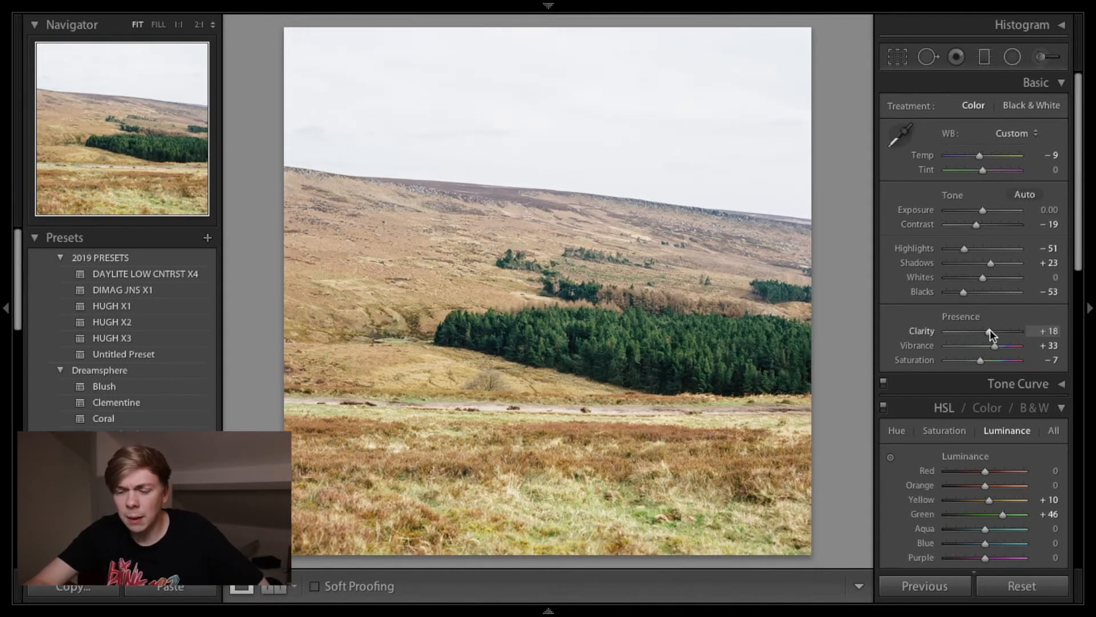
key("y")
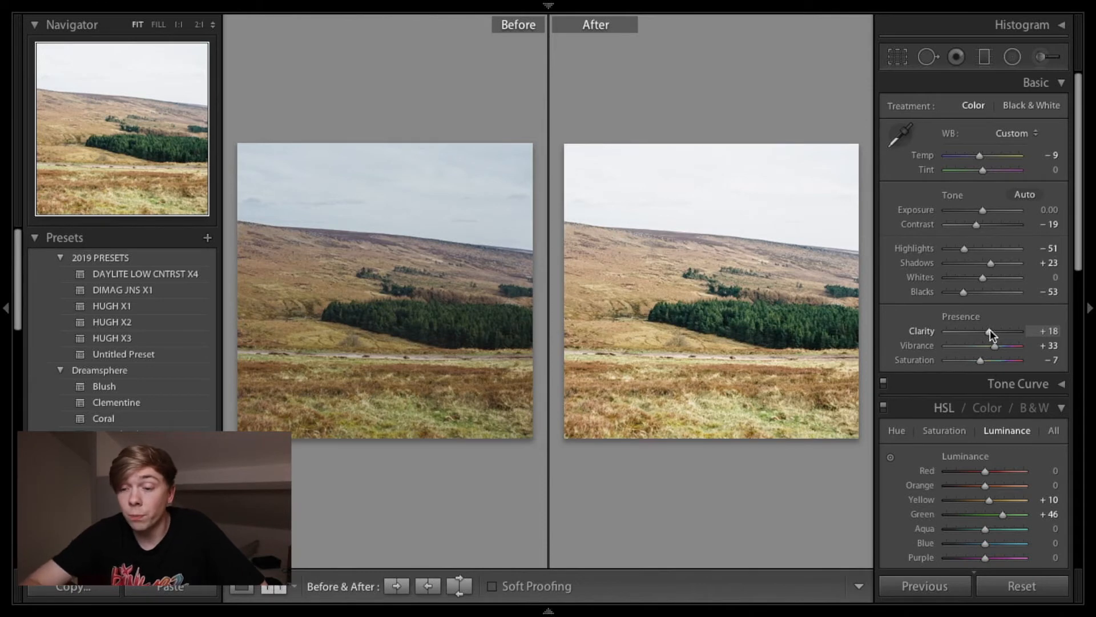
key("y")
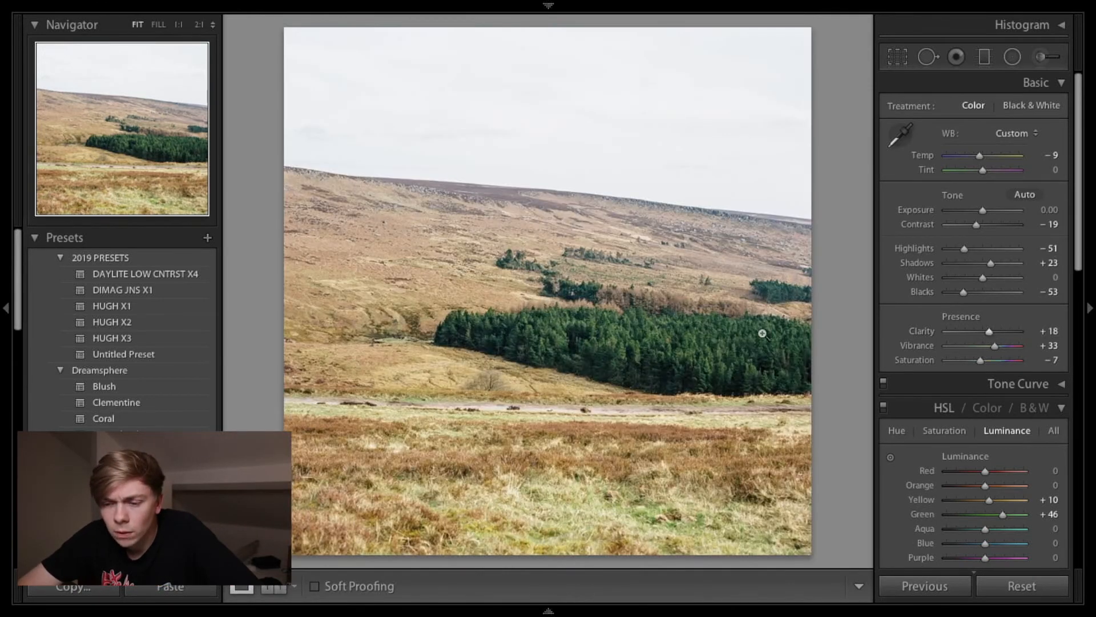
Step: Magnify the bare tree to 3:1, try the sharpening amount at 0 and 27, and set it to 64
left_click(502, 399)
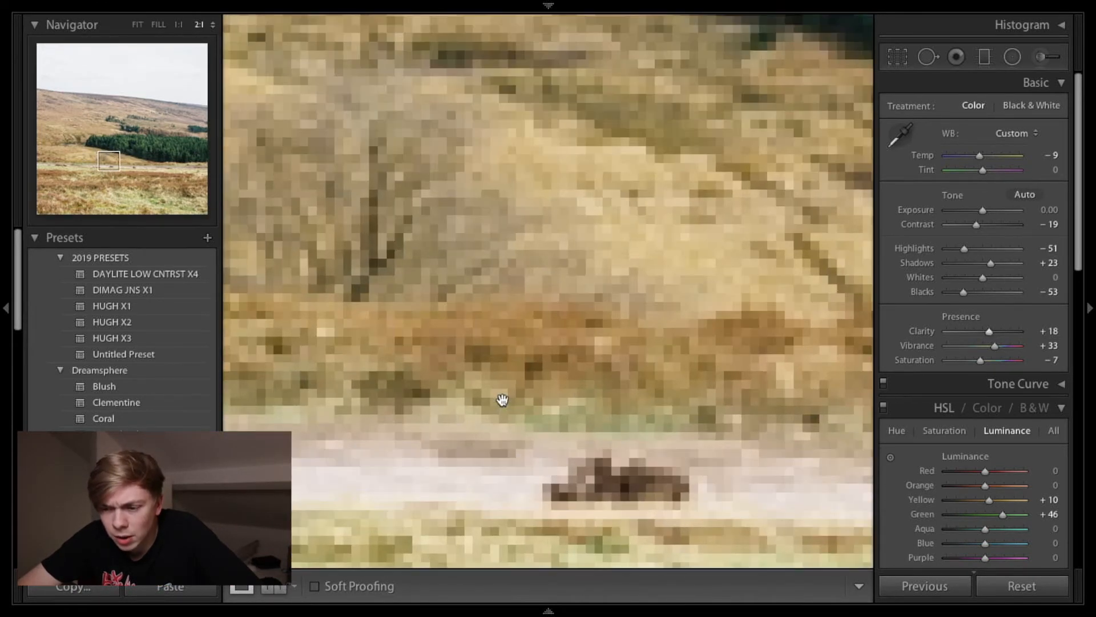
scroll(502, 400, "down", 3)
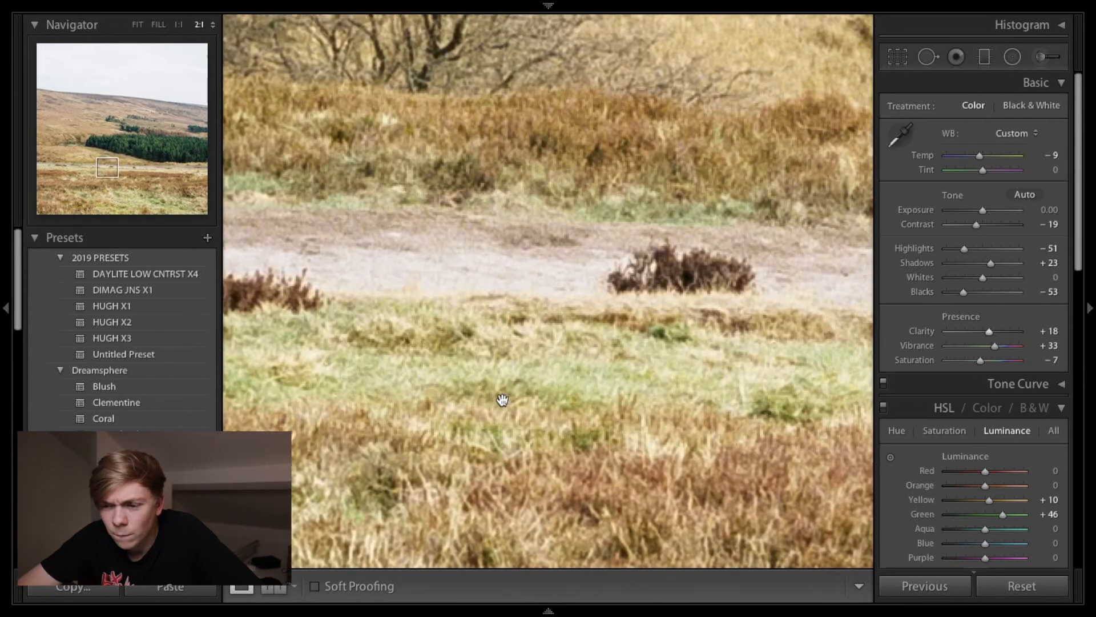
scroll(502, 400, "up", 5)
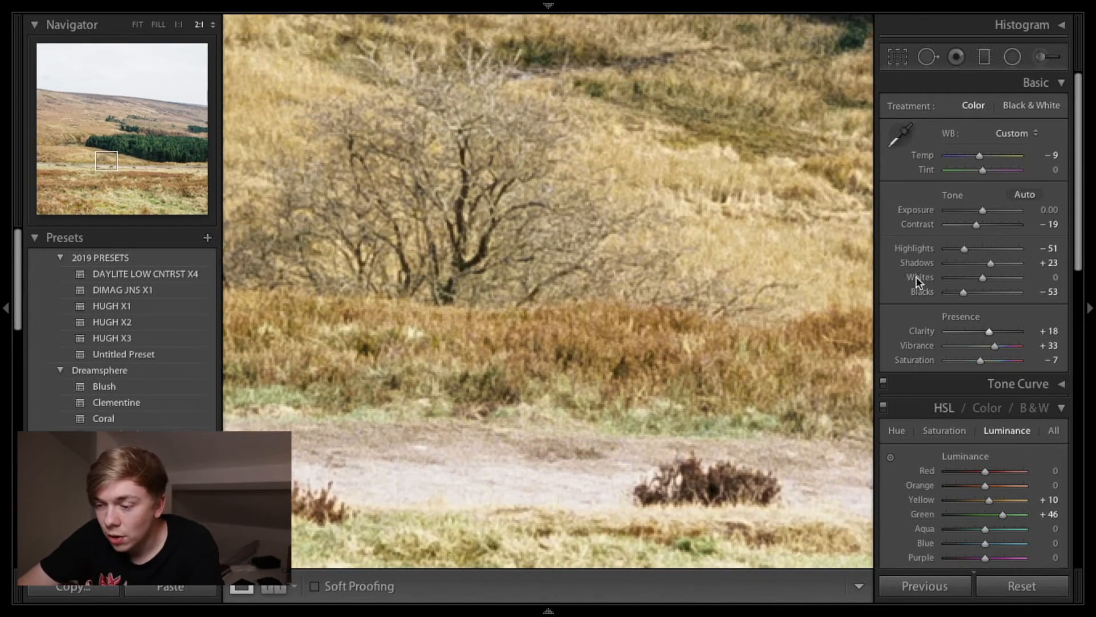
scroll(916, 279, "down", 15)
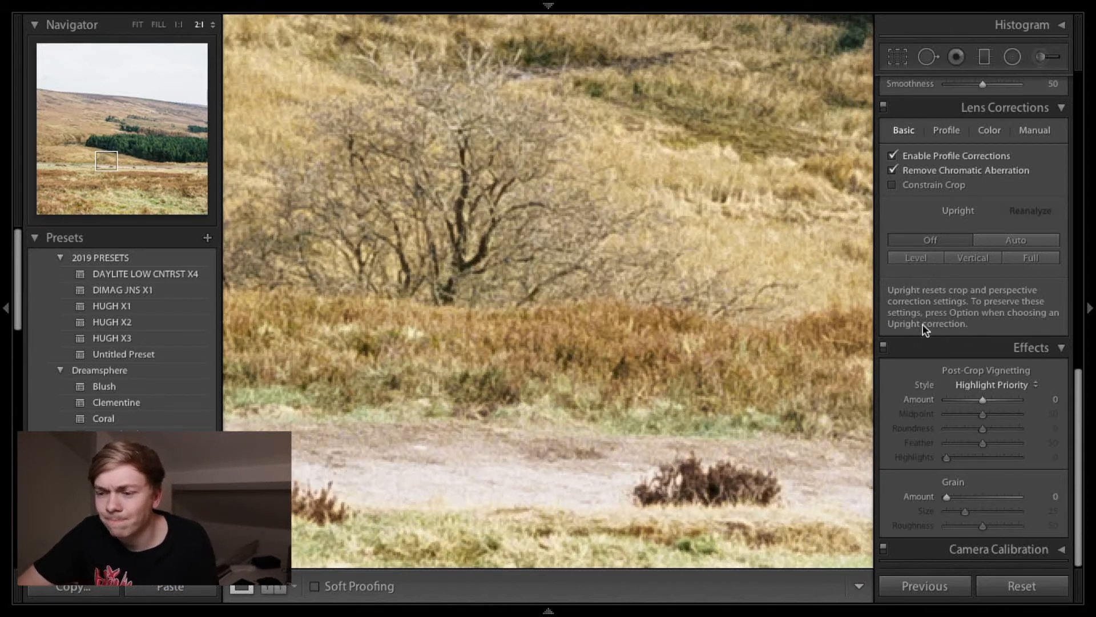
scroll(923, 324, "up", 5)
scroll(923, 324, "up", 4)
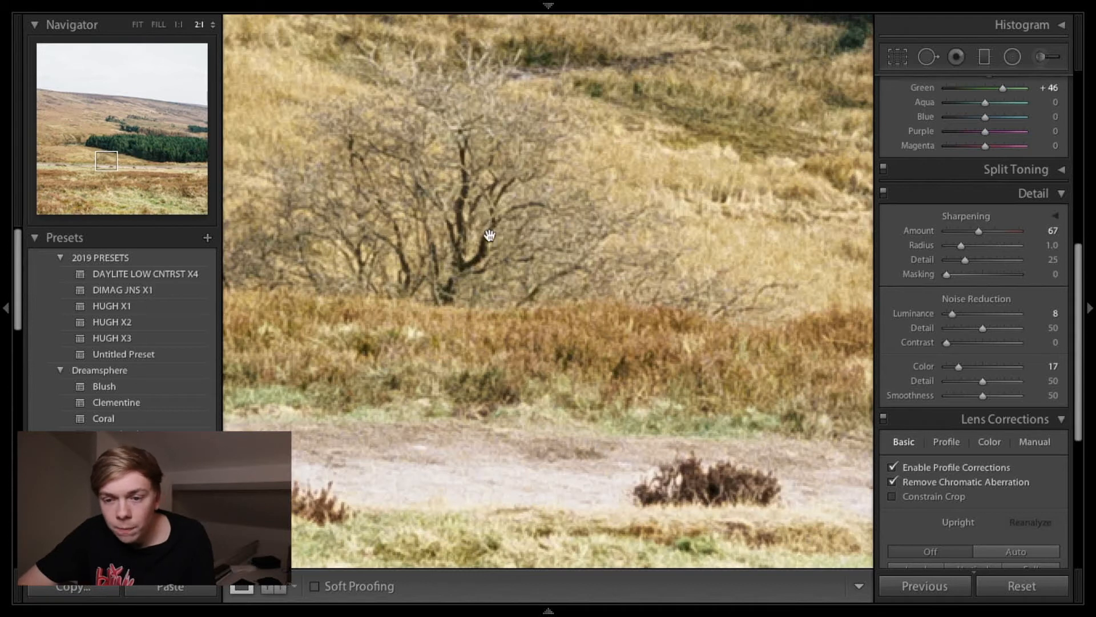
left_click(213, 28)
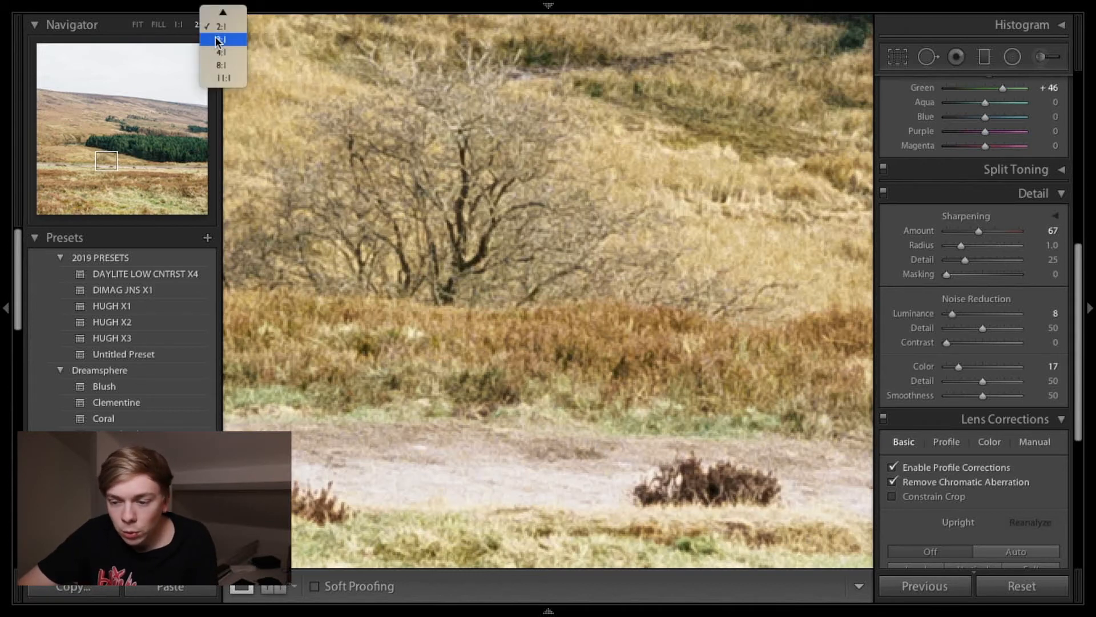
left_click(229, 40)
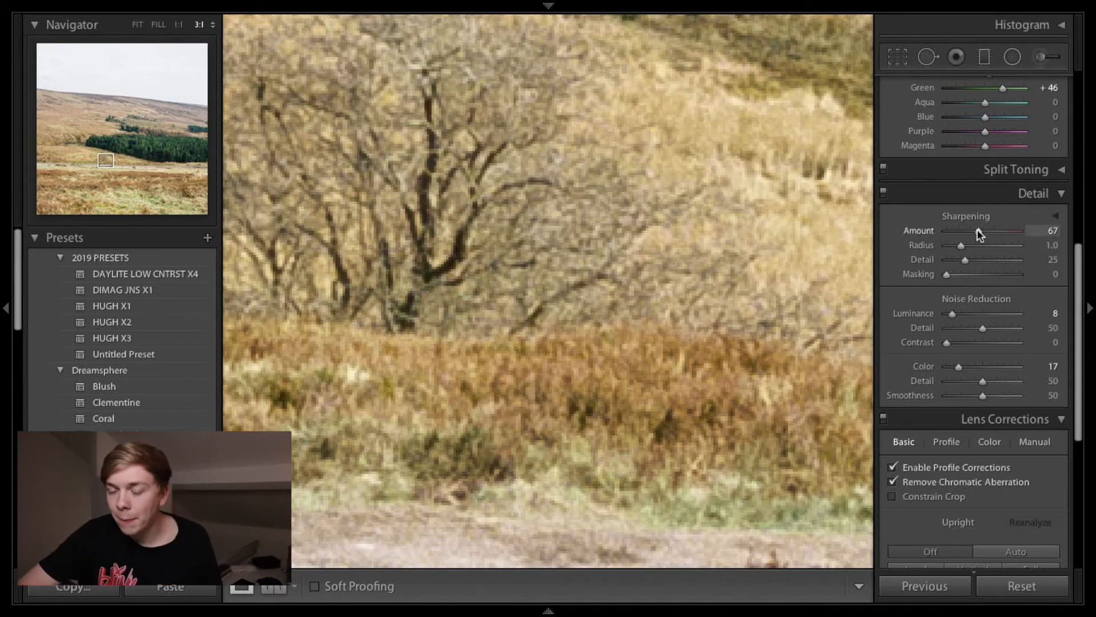
left_click_drag(979, 234, 889, 231)
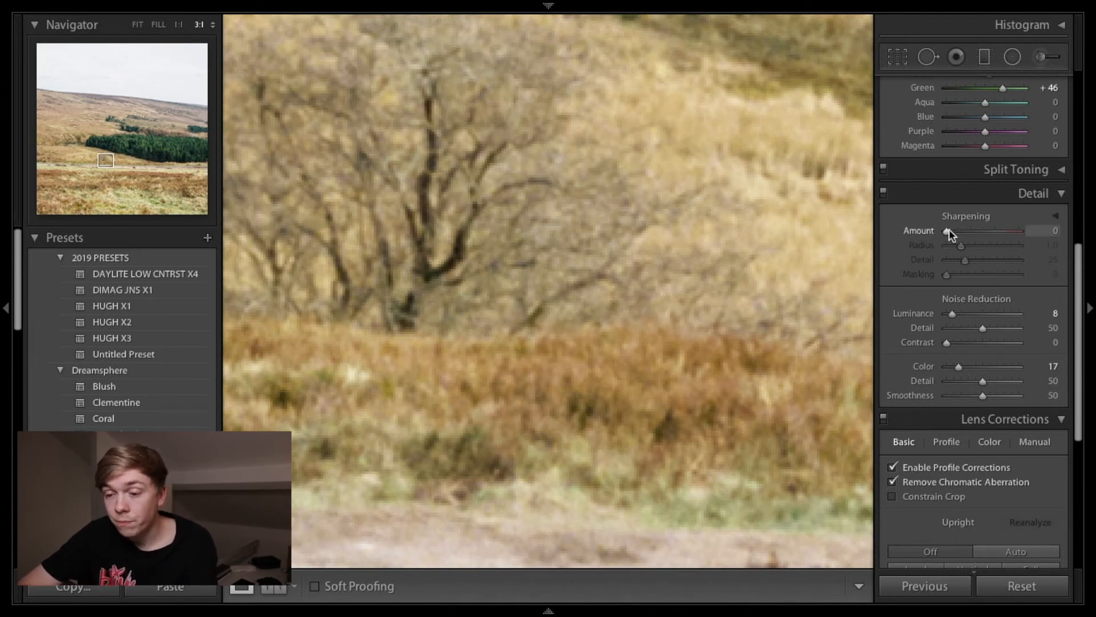
mouse_move(949, 230)
left_mouse_down()
mouse_move(979, 231)
mouse_move(937, 226)
mouse_move(964, 231)
left_mouse_up()
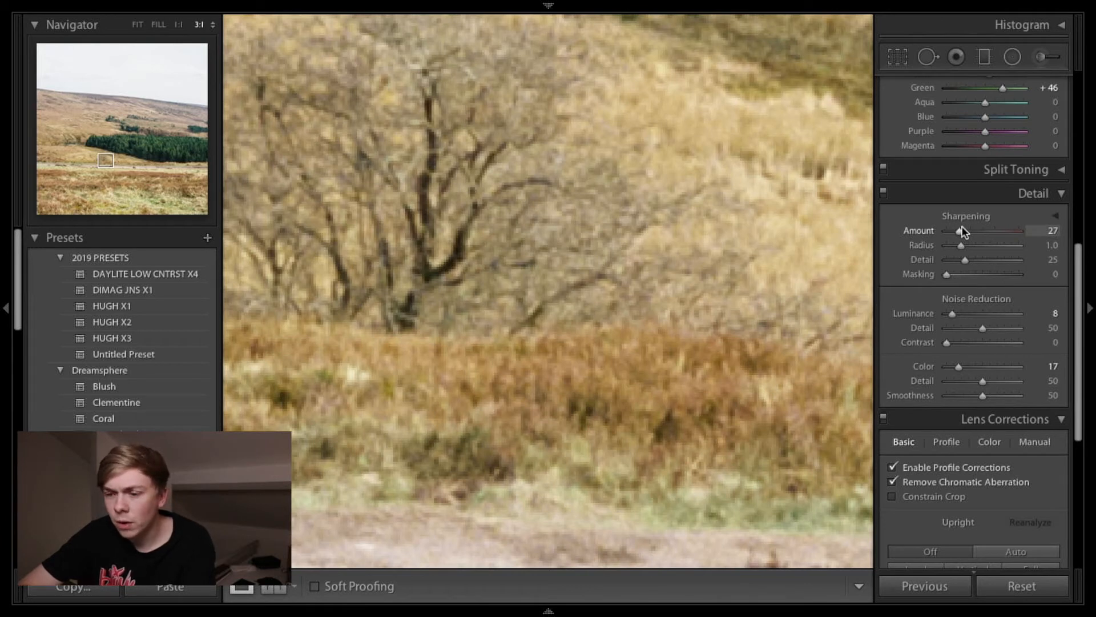
mouse_move(964, 232)
left_mouse_down()
mouse_move(975, 233)
mouse_move(940, 231)
mouse_move(977, 232)
left_mouse_up()
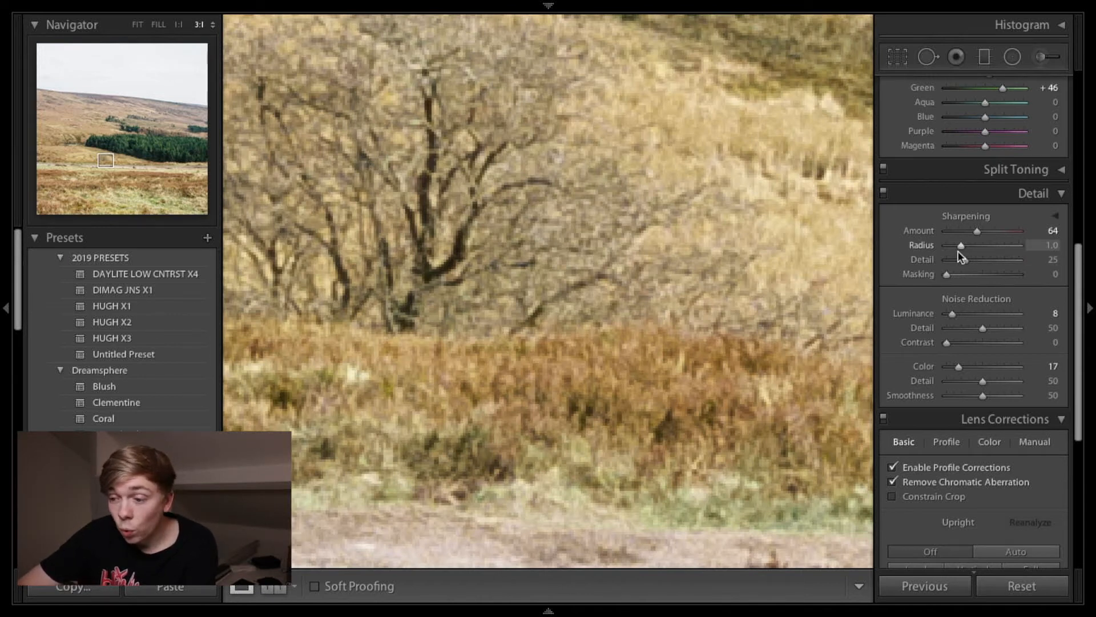
Step: Try a sharpening radius of 1.1 with detail at 17, undo both changes, and return to the full photo view
key("alt")
left_click(978, 231, "alt")
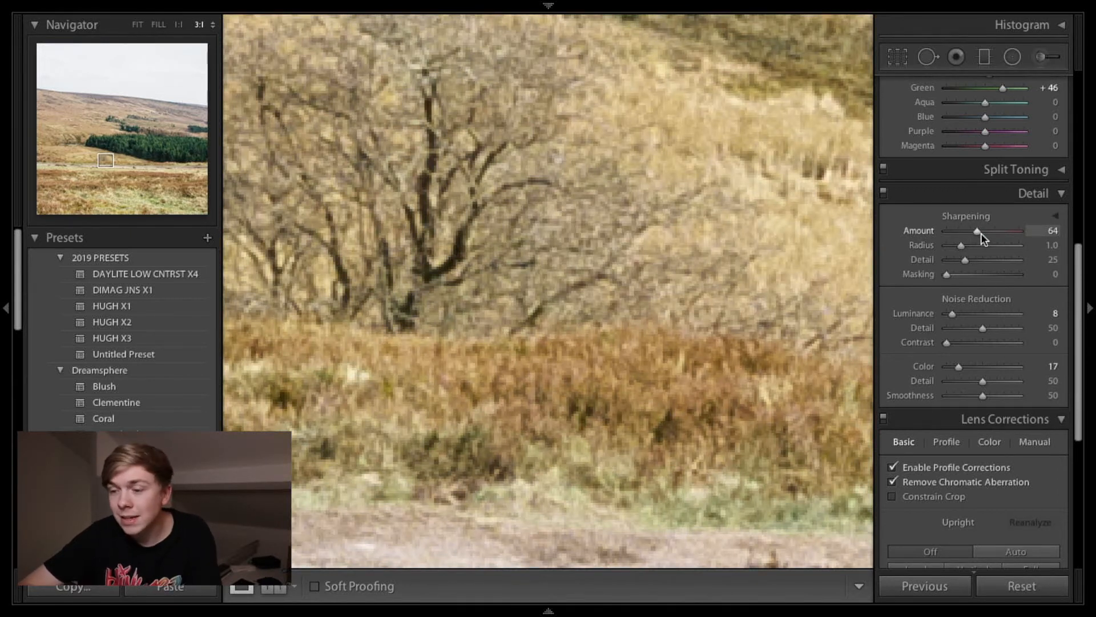
key("alt")
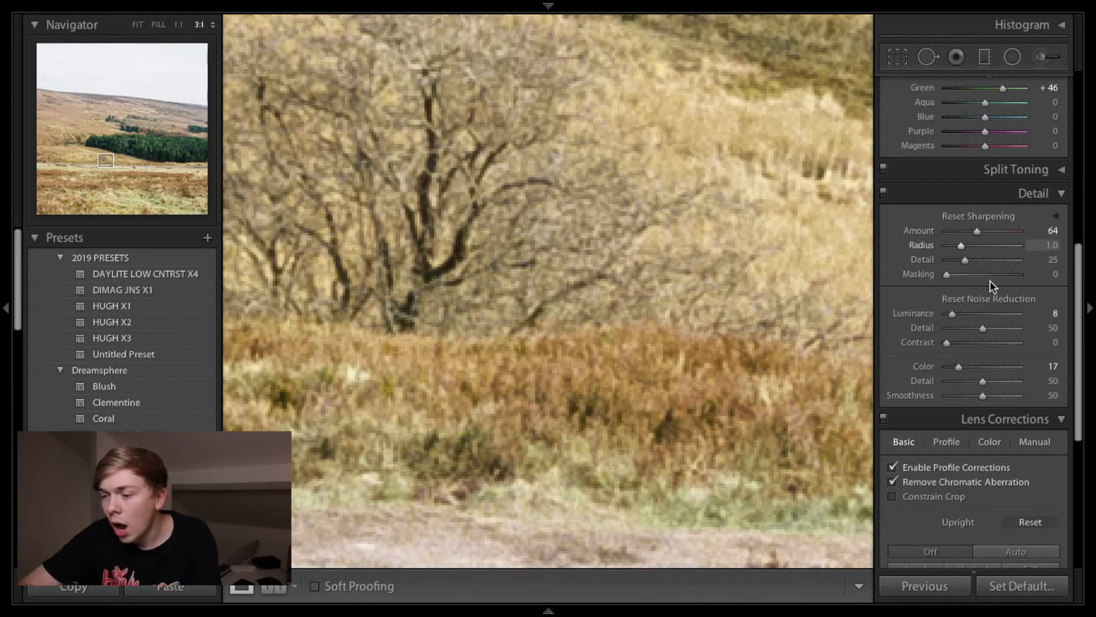
left_click(962, 247, "alt")
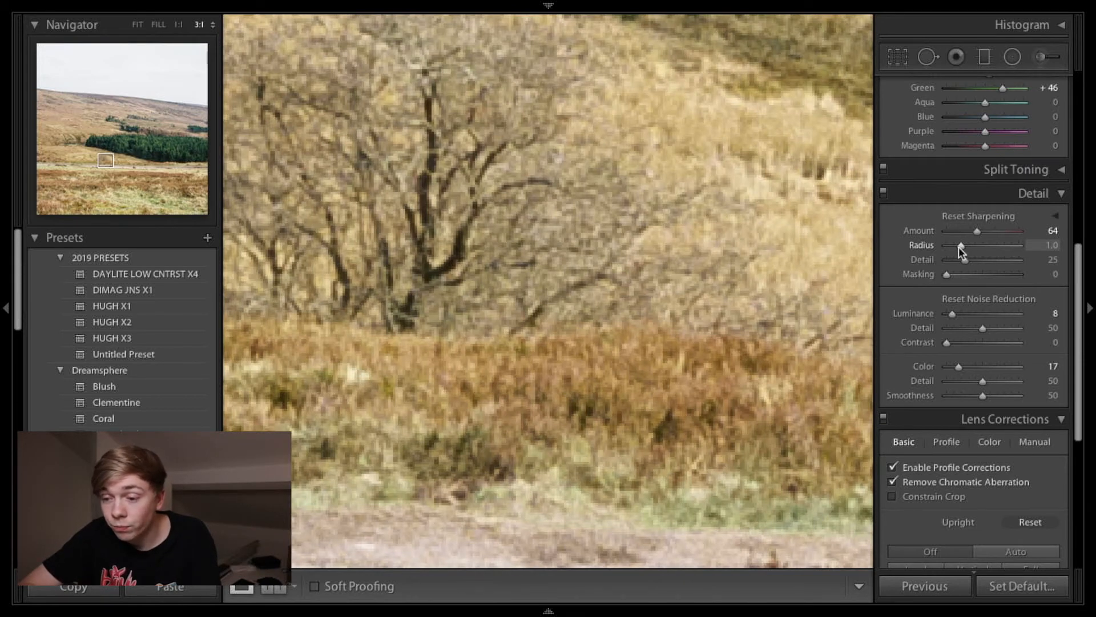
mouse_move(958, 247)
left_mouse_down()
mouse_move(941, 247)
mouse_move(981, 244)
mouse_move(965, 245)
mouse_move(998, 265)
mouse_move(961, 260)
left_mouse_up()
key("ctrl+z")
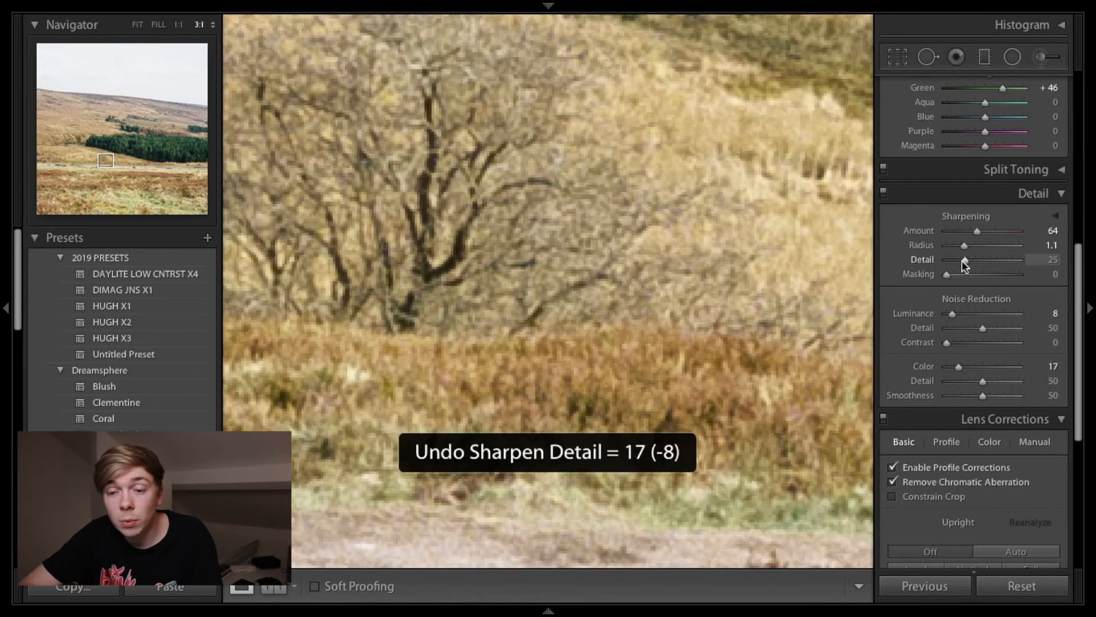
key("ctrl+z")
left_click(565, 272)
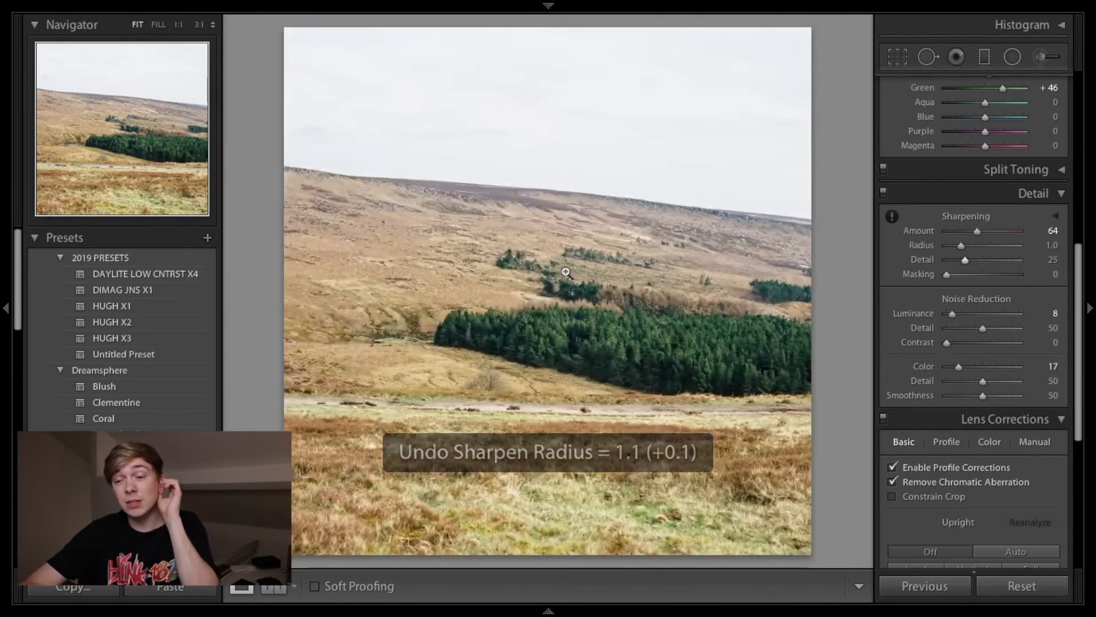
Step: Magnify the rocky skyline, try a sharpening radius of 1.5 with detail at 36, and undo both changes
left_click(634, 147)
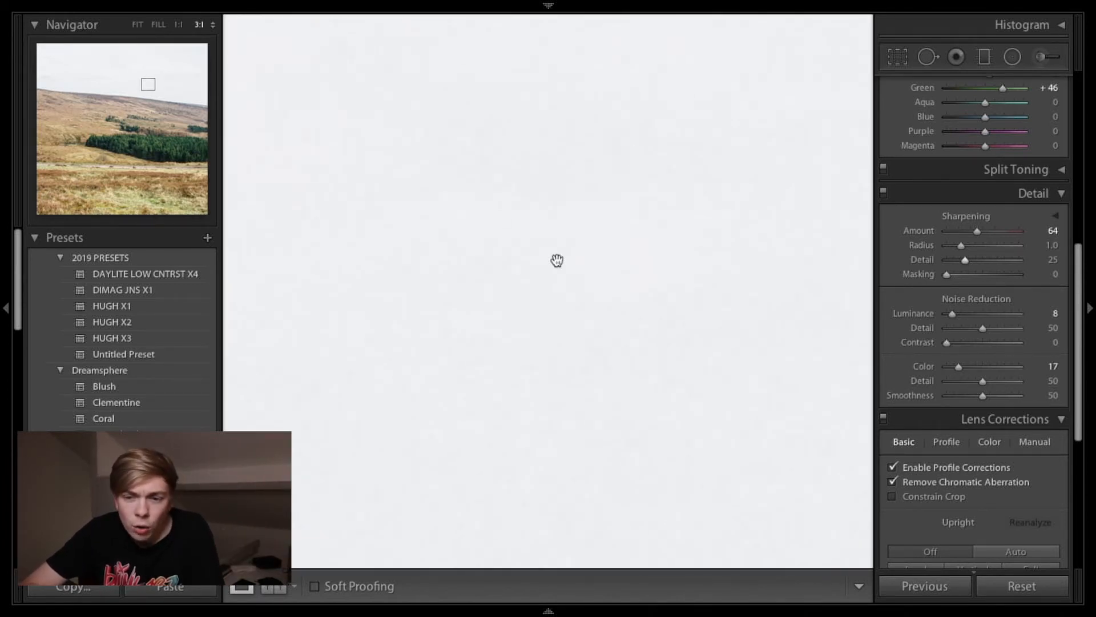
scroll(556, 260, "down", 10)
scroll(557, 260, "down", 2)
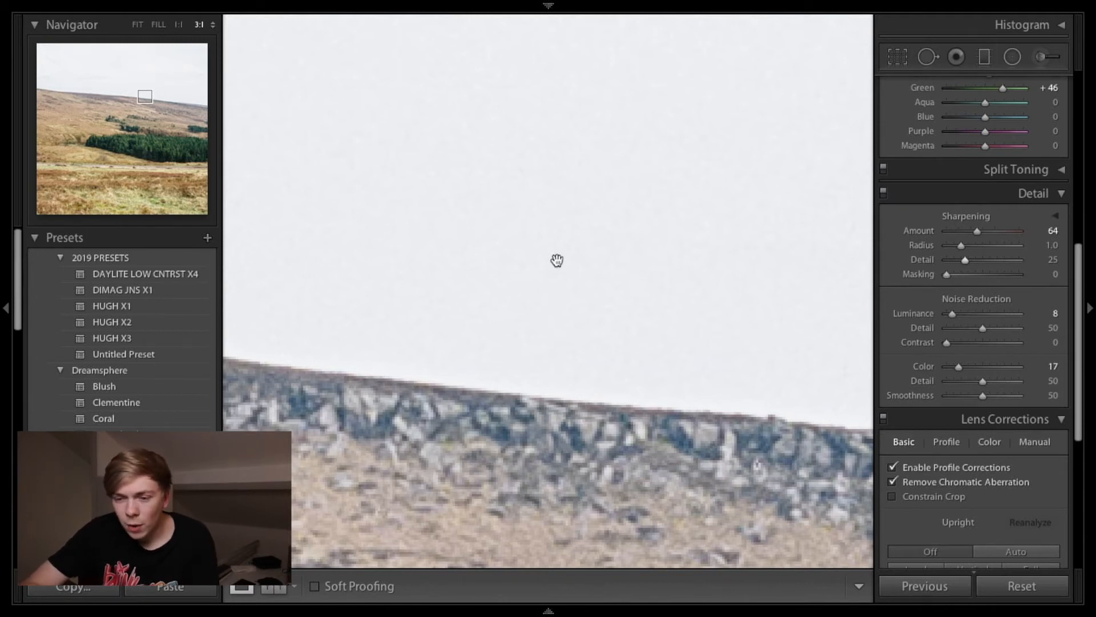
scroll(556, 260, "down", 3)
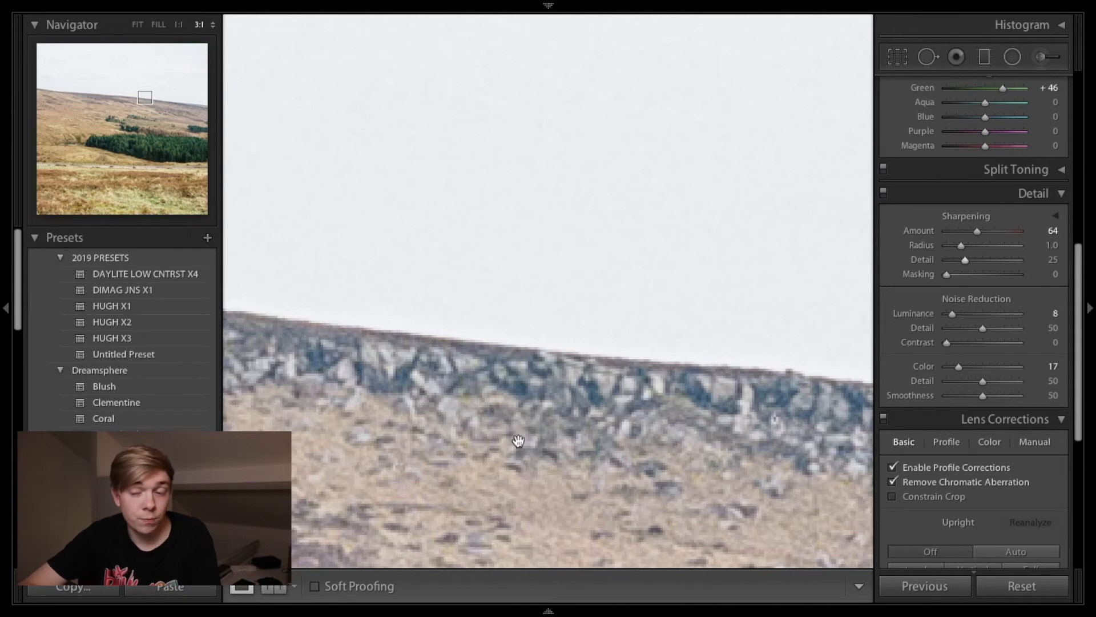
scroll(518, 440, "down", 2)
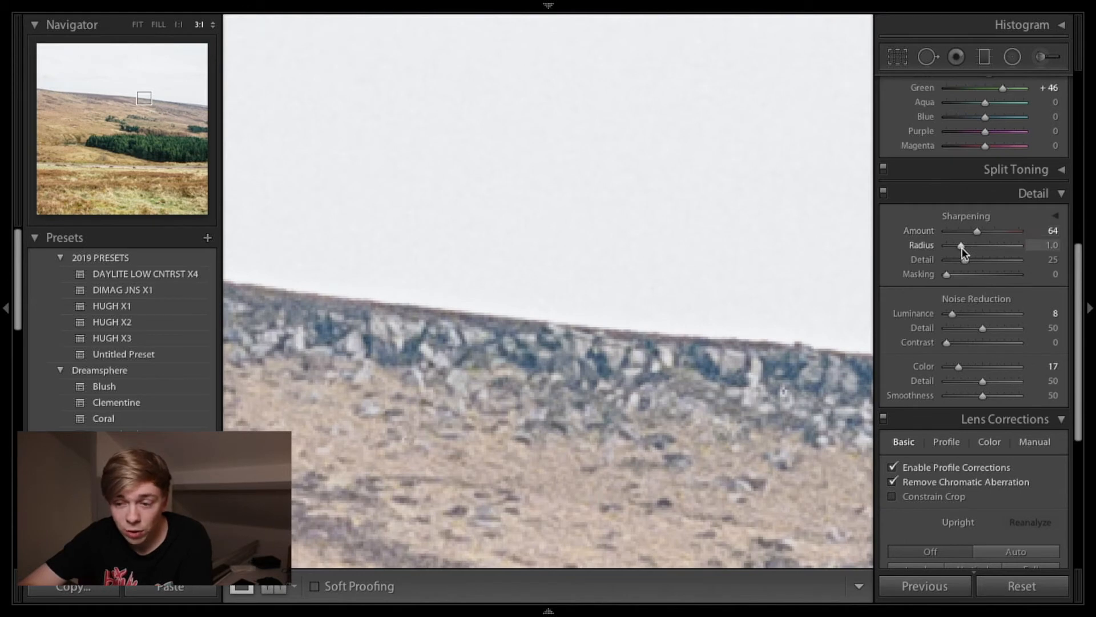
key("alt")
mouse_move(962, 247)
left_mouse_down()
mouse_move(994, 258)
mouse_move(974, 258)
left_mouse_up()
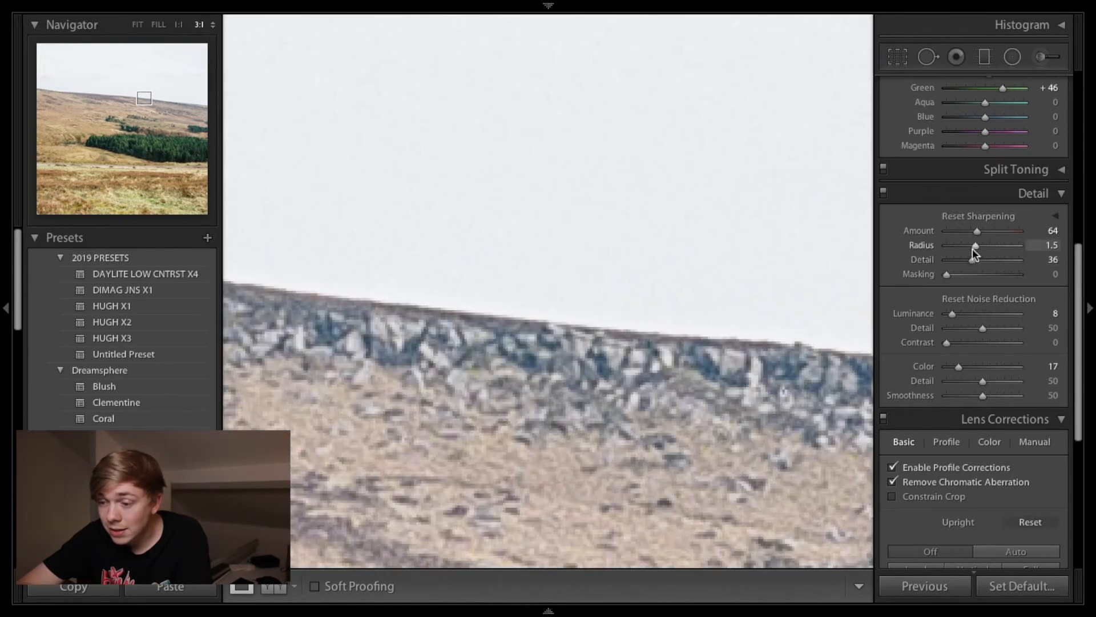
key("ctrl+z")
key("ctrl+z")
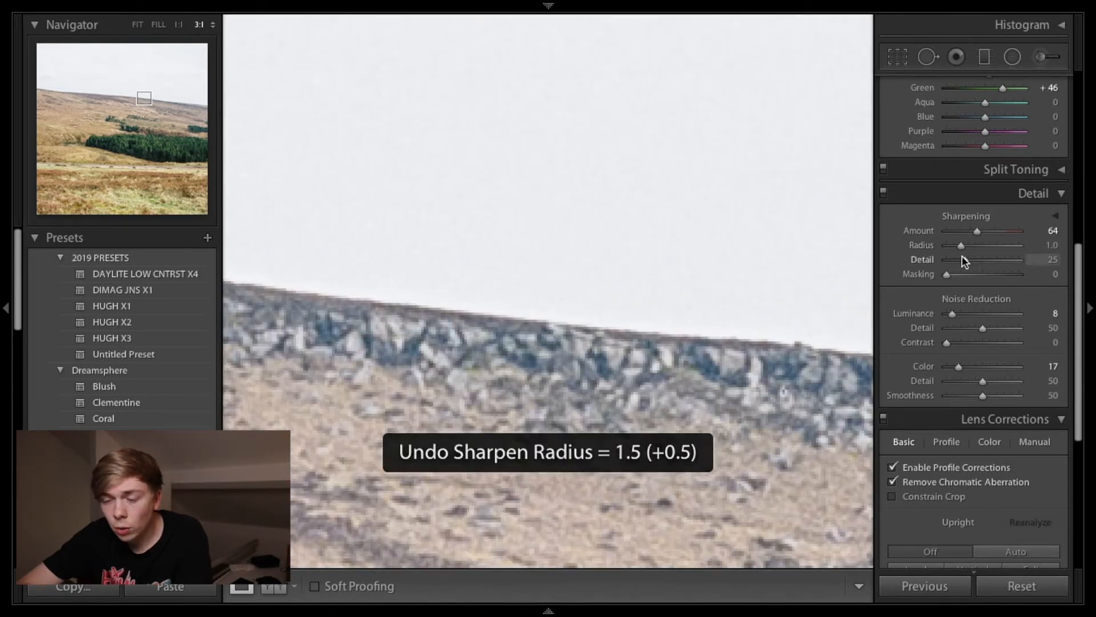
Step: Try the sharpening detail at 29, 0 and 68 using the grayscale preview, and set it to 17
key("alt")
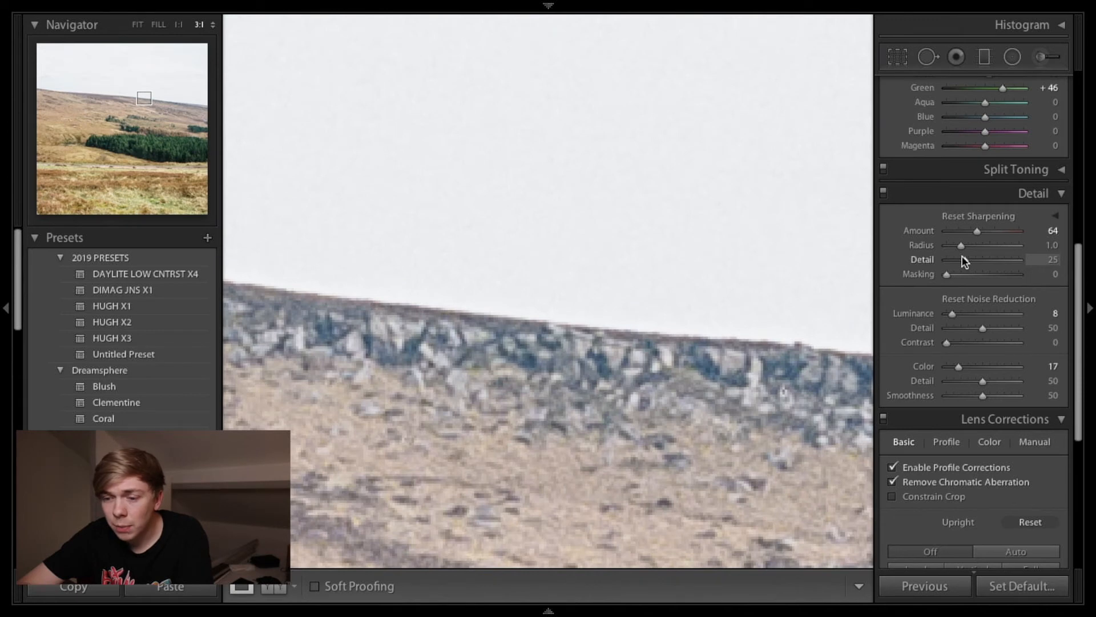
mouse_move(964, 261)
left_mouse_down()
mouse_move(940, 261)
mouse_move(967, 262)
left_mouse_up()
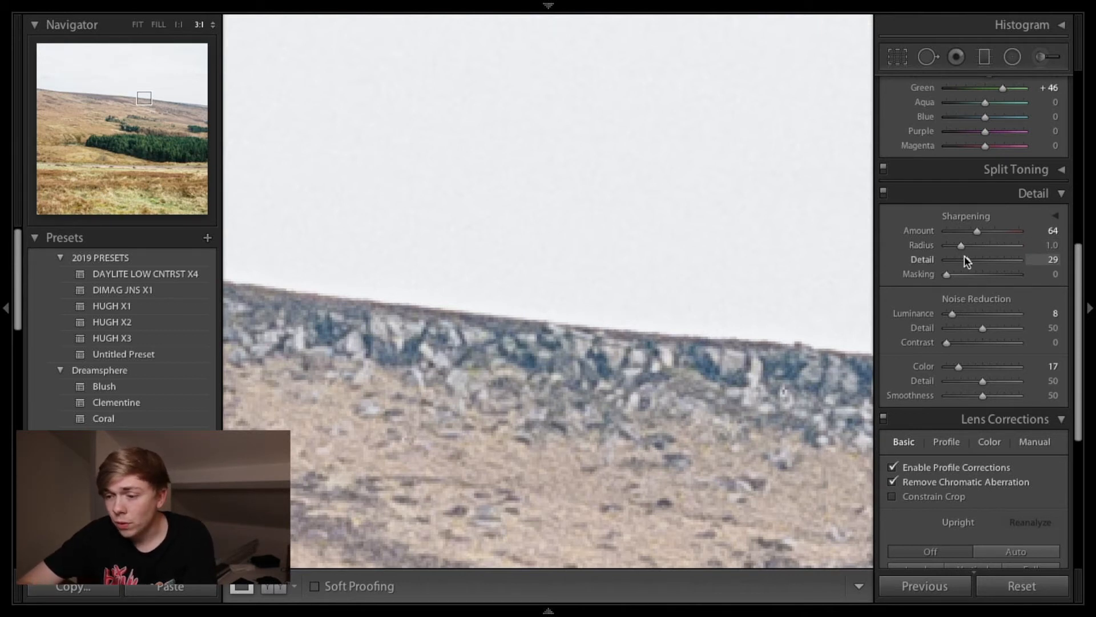
key("alt")
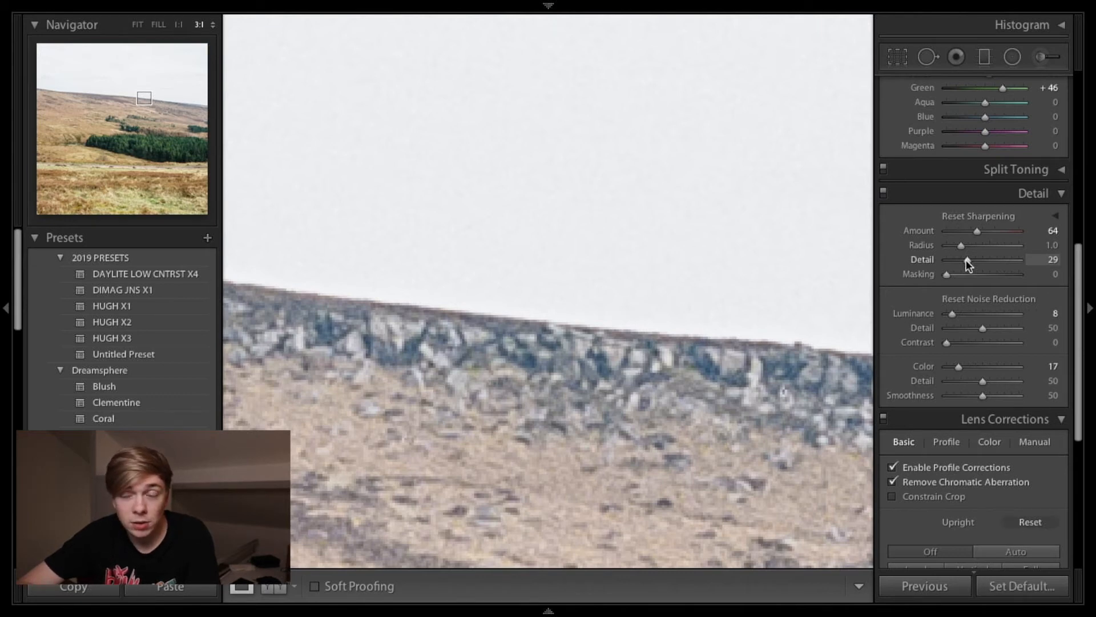
left_click_drag(968, 263, 944, 263)
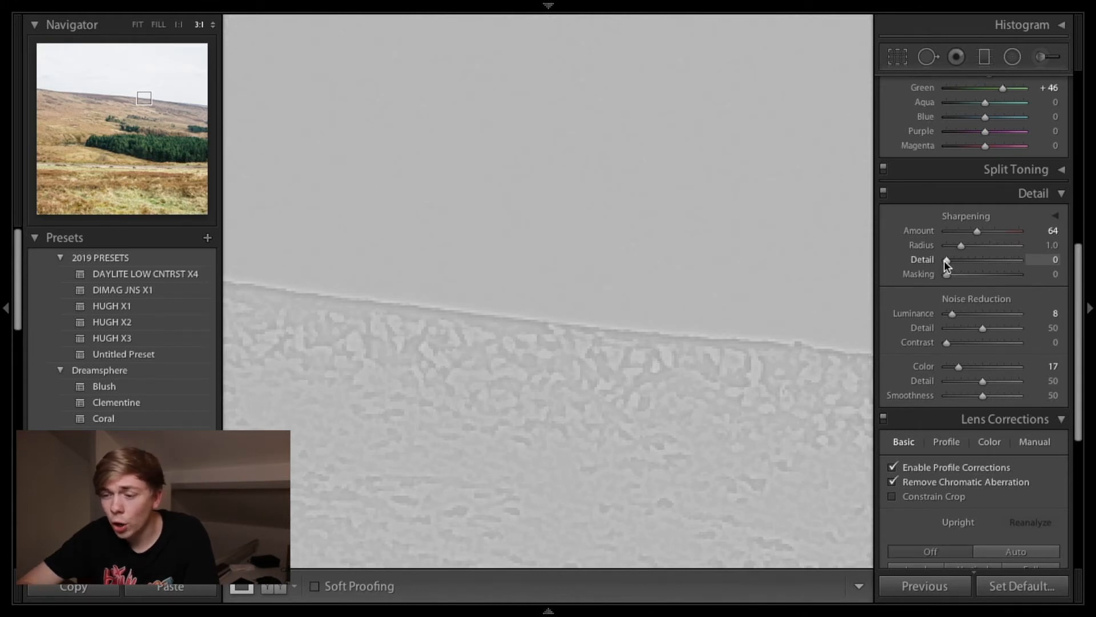
left_click_drag(944, 261, 994, 261)
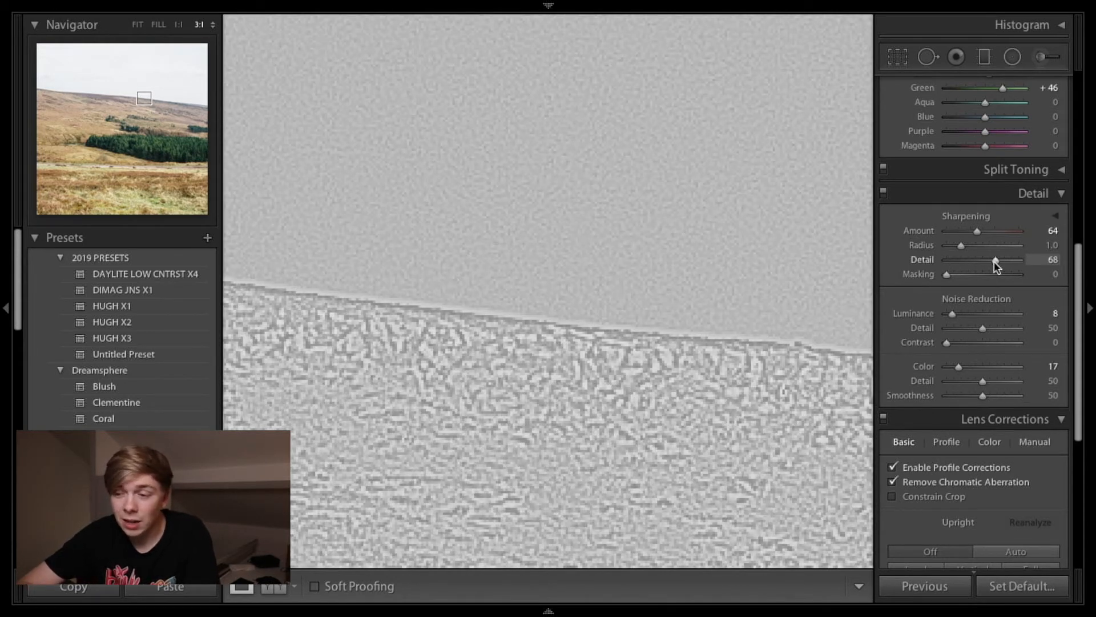
left_click_drag(995, 262, 959, 262)
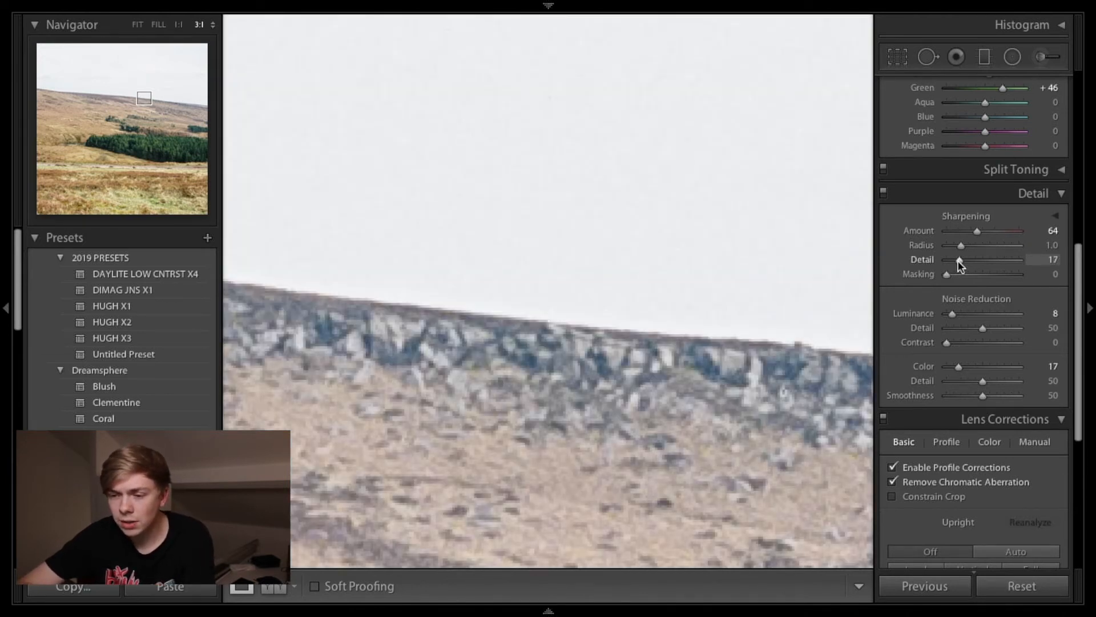
Step: Set the sharpening radius to 1.2 while checking the skyline edges in the grayscale preview
key("alt")
mouse_move(961, 246)
left_mouse_down()
mouse_move(991, 247)
mouse_move(954, 253)
mouse_move(968, 252)
left_mouse_up()
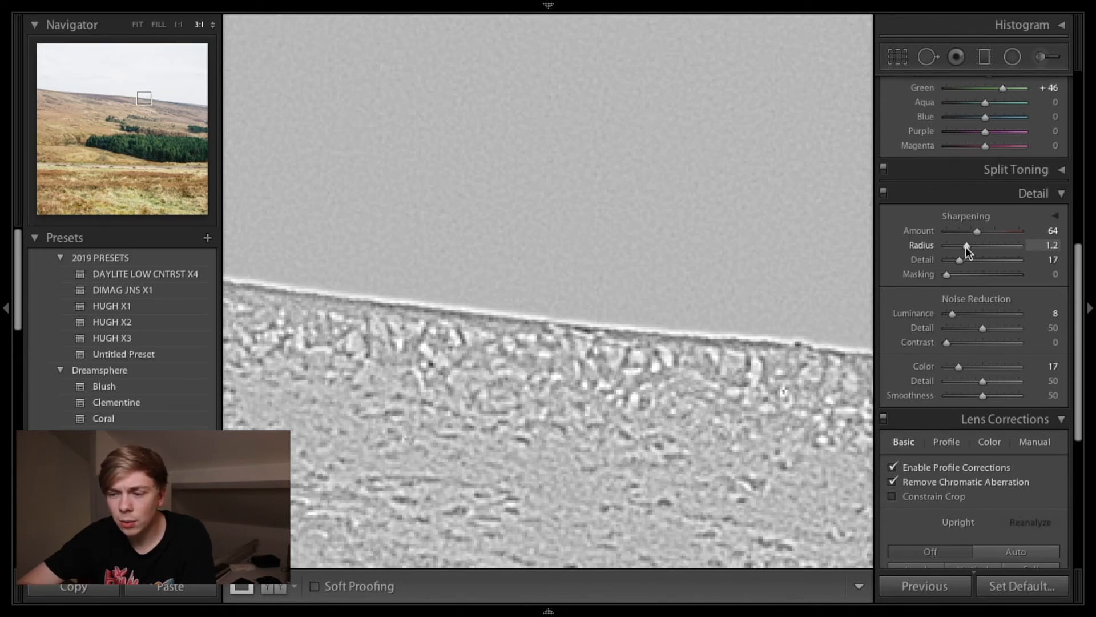
left_click_drag(968, 251, 969, 251)
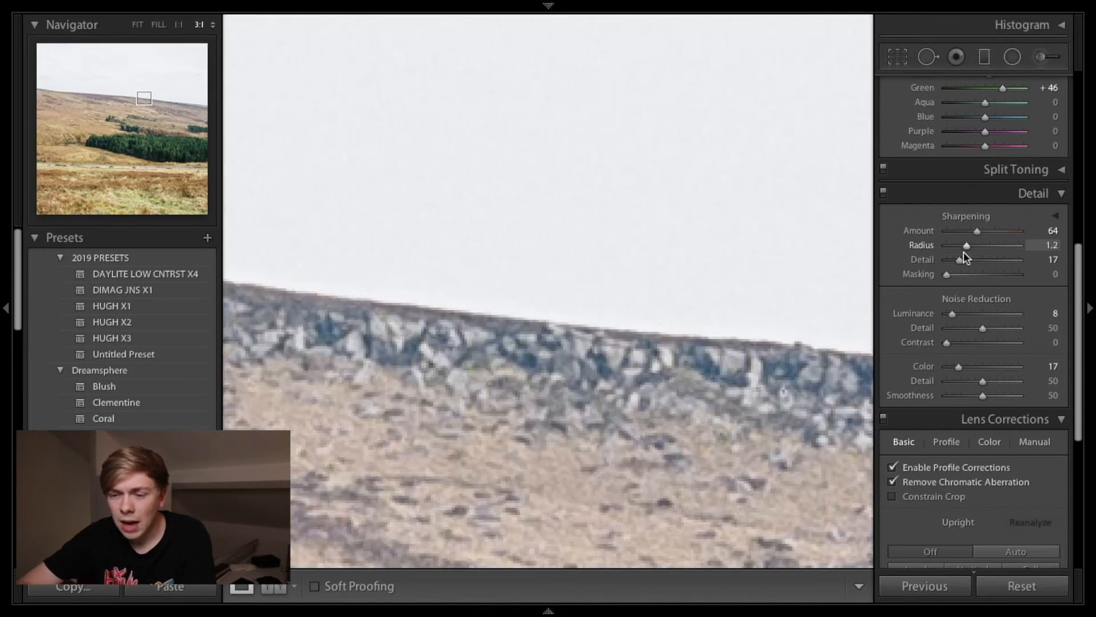
key("alt")
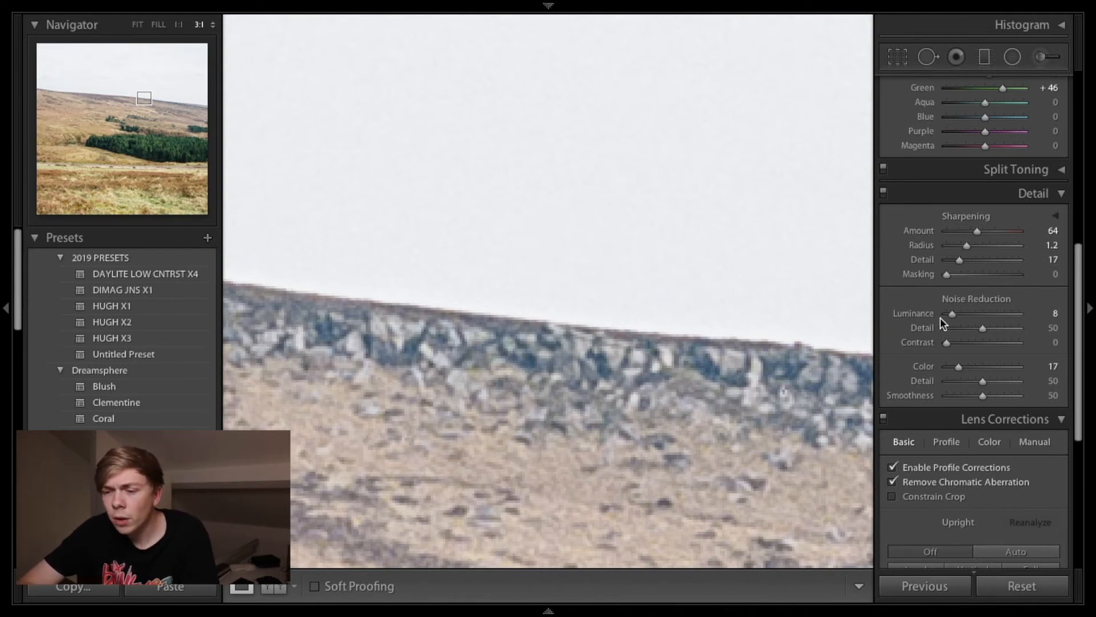
Step: Try luminance noise reduction at 5 and 0, set it to 7 while checking the rocky hillside, and view the whole photo
left_click_drag(953, 312, 950, 315)
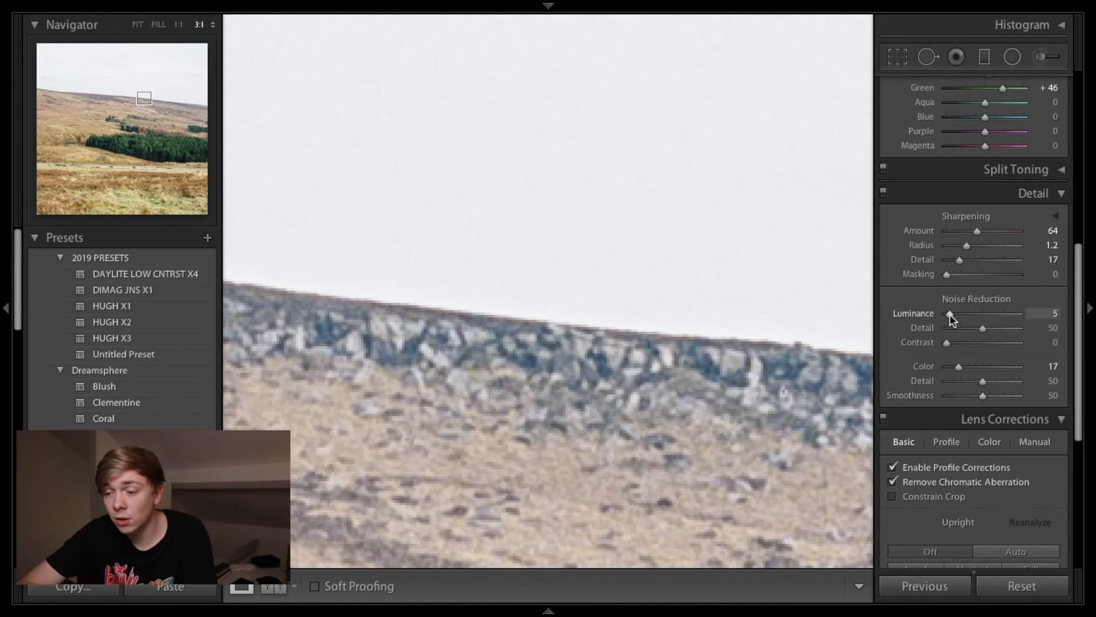
left_click_drag(953, 314, 945, 315)
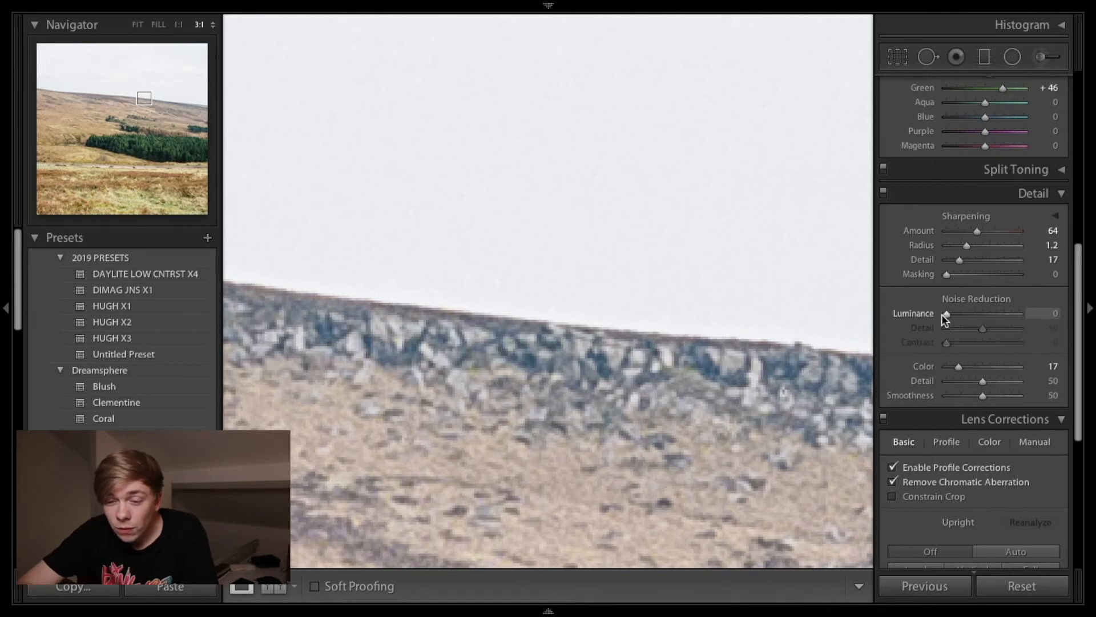
left_click(597, 362)
left_click(579, 203)
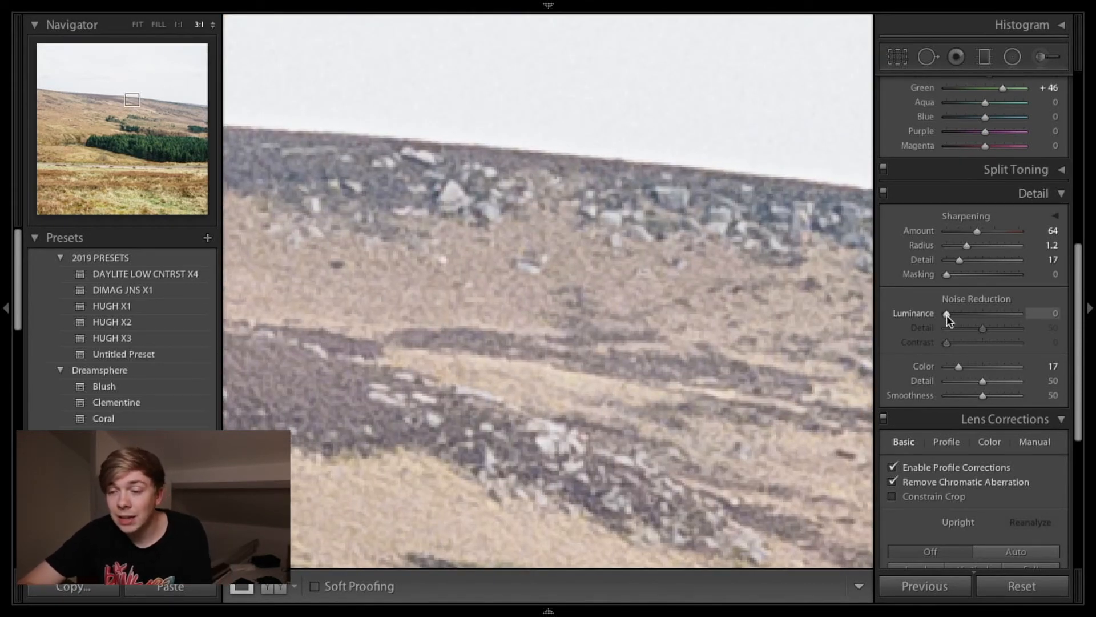
left_click_drag(946, 314, 951, 314)
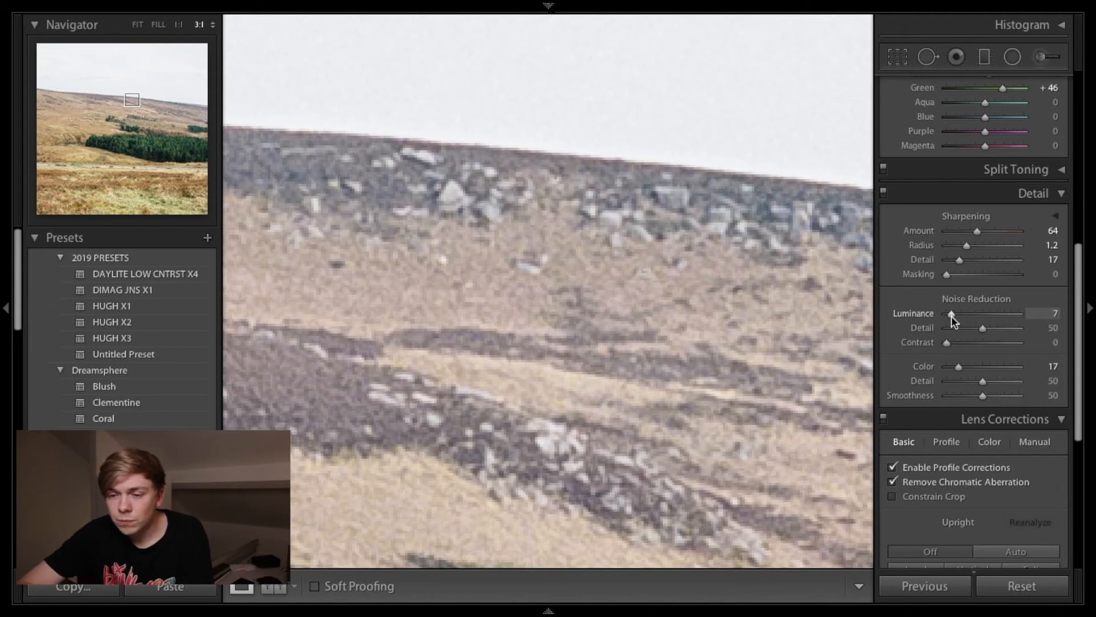
left_click(570, 244)
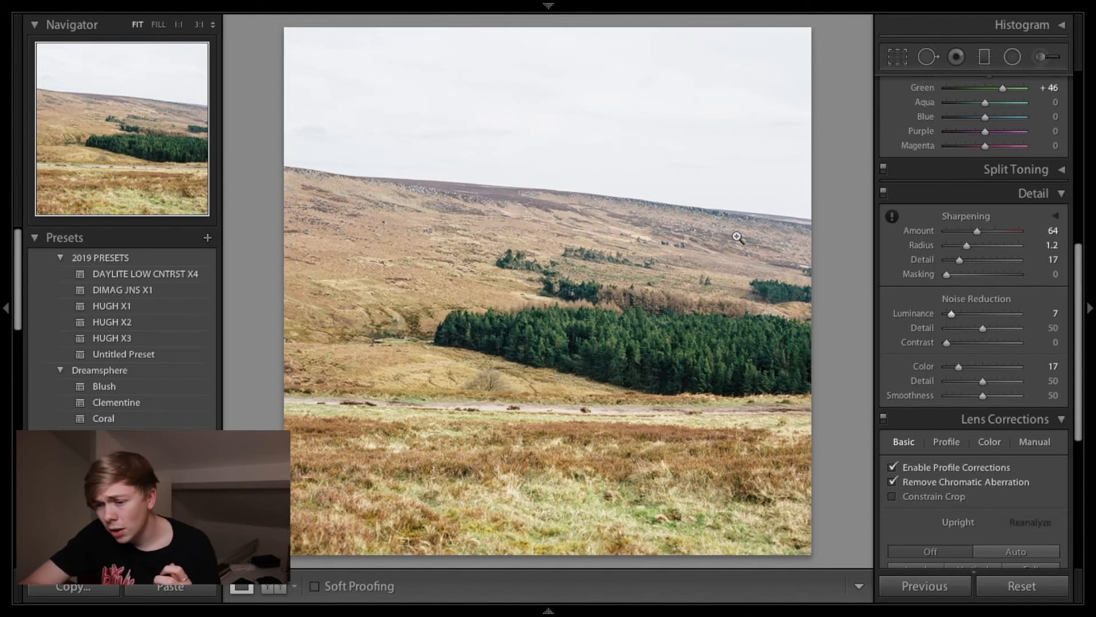
Step: Examine the rocky skyline's color at 3:1 and 2:1 magnification, then review the HSL saturation and Basic settings against the whole photo
left_click(695, 222)
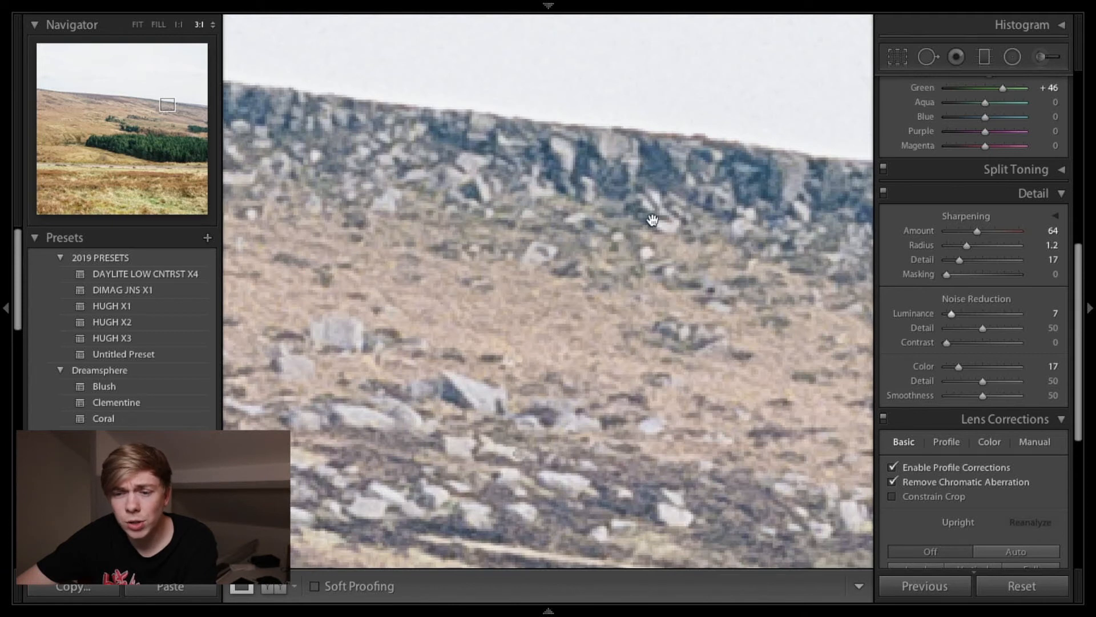
left_click_drag(577, 253, 569, 262)
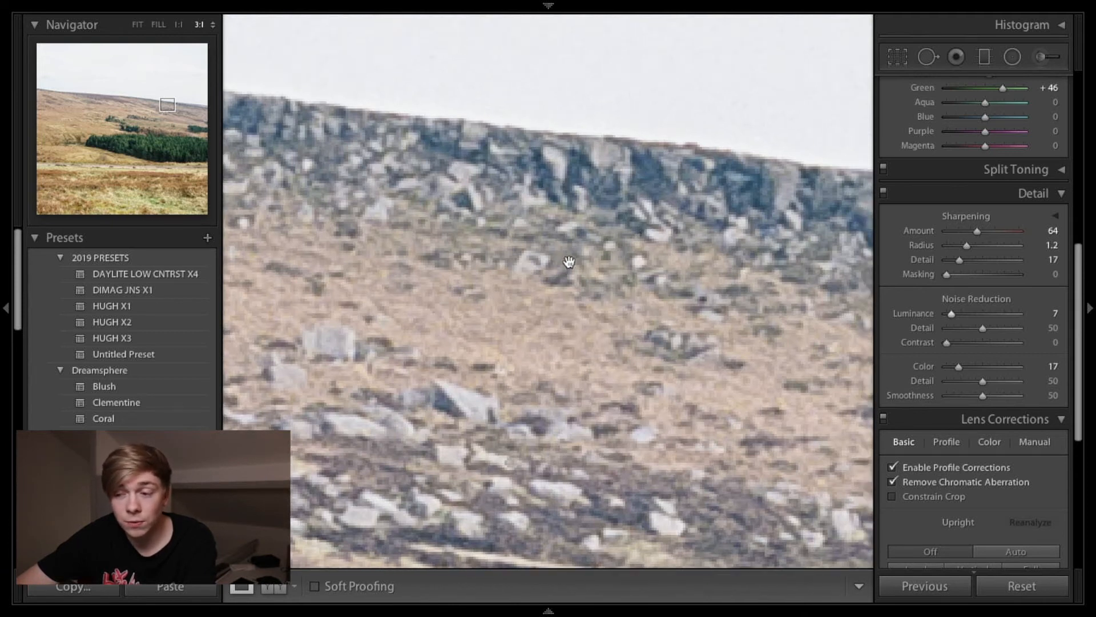
scroll(943, 302, "up", 5)
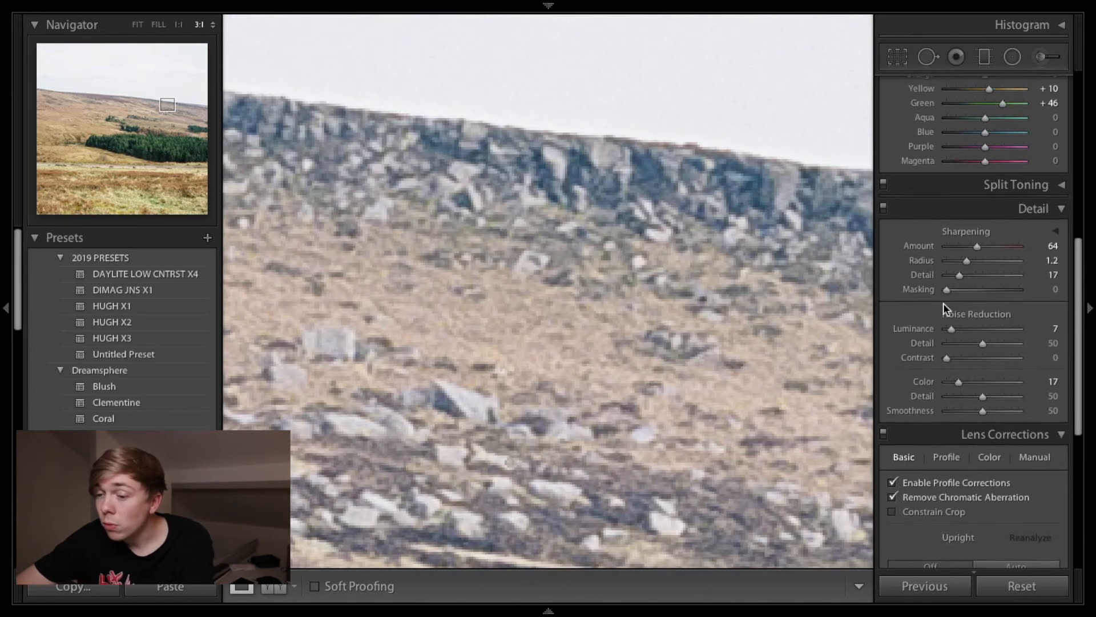
scroll(943, 303, "up", 1)
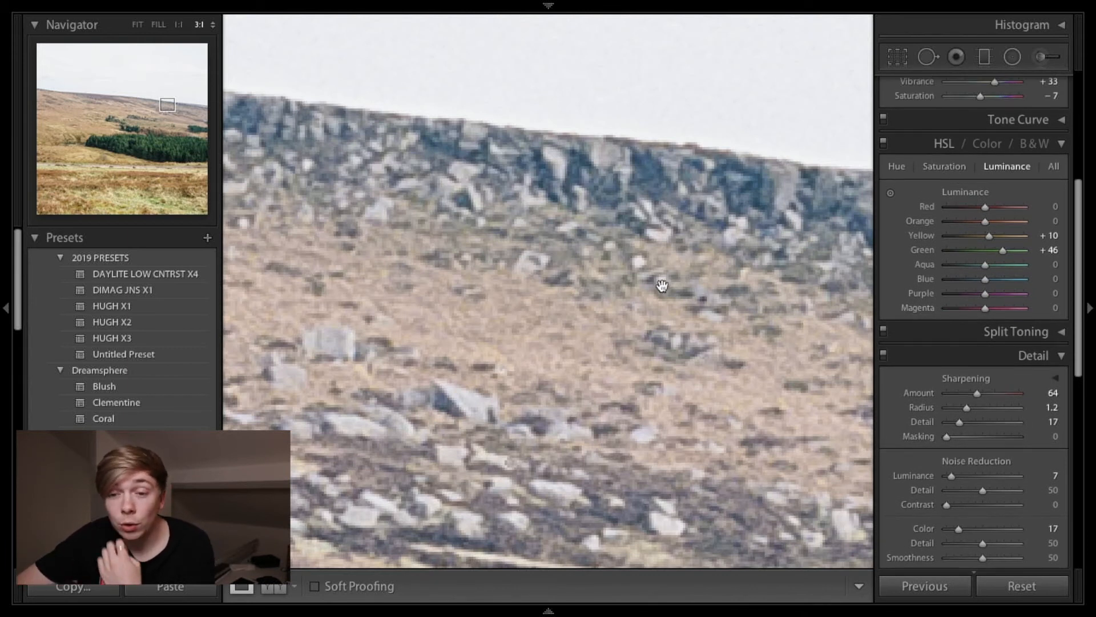
left_click(210, 26)
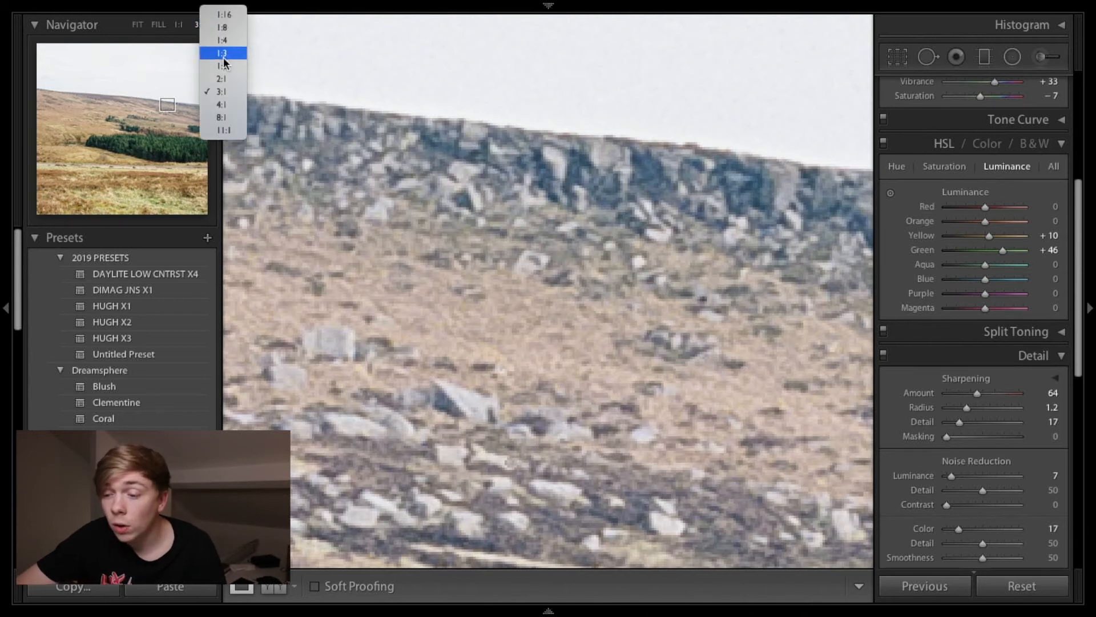
left_click(222, 79)
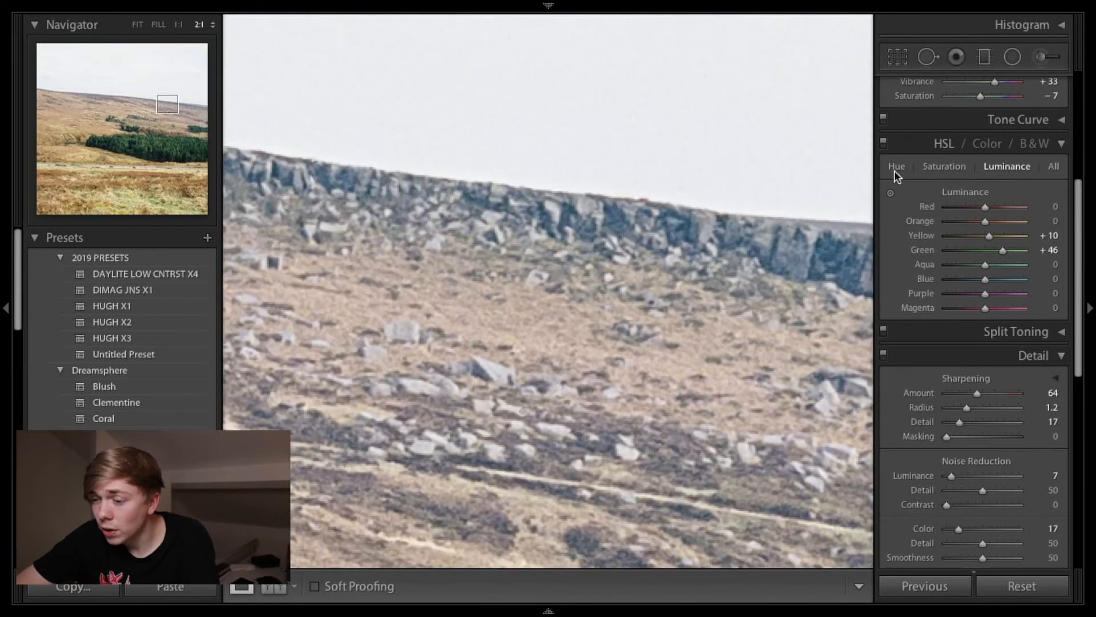
left_click(943, 168)
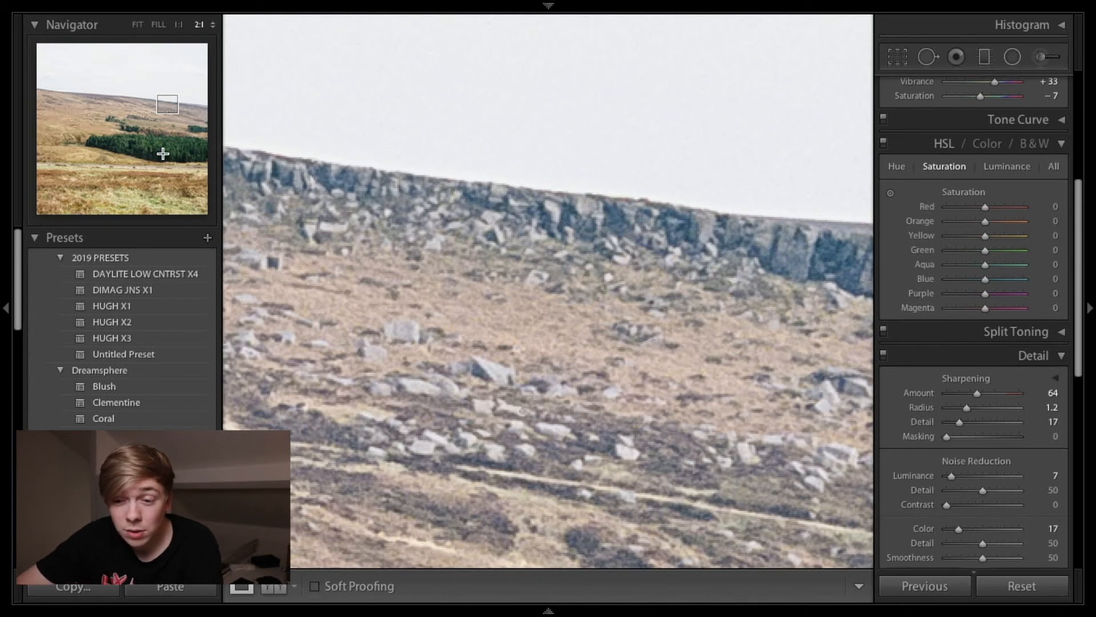
left_click(387, 257)
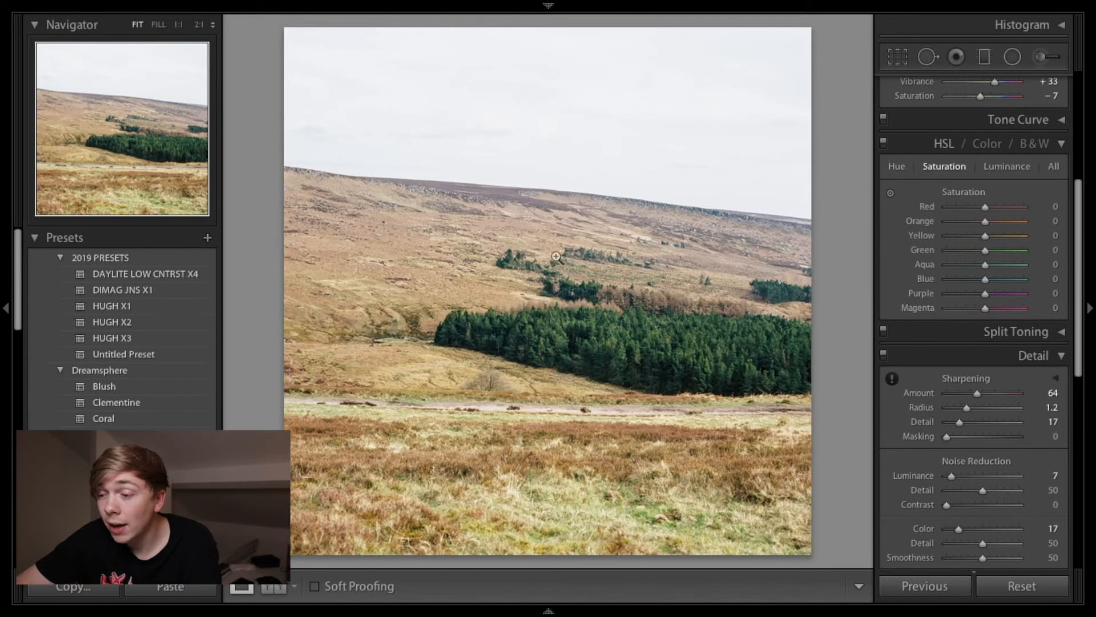
scroll(967, 198, "up", 5)
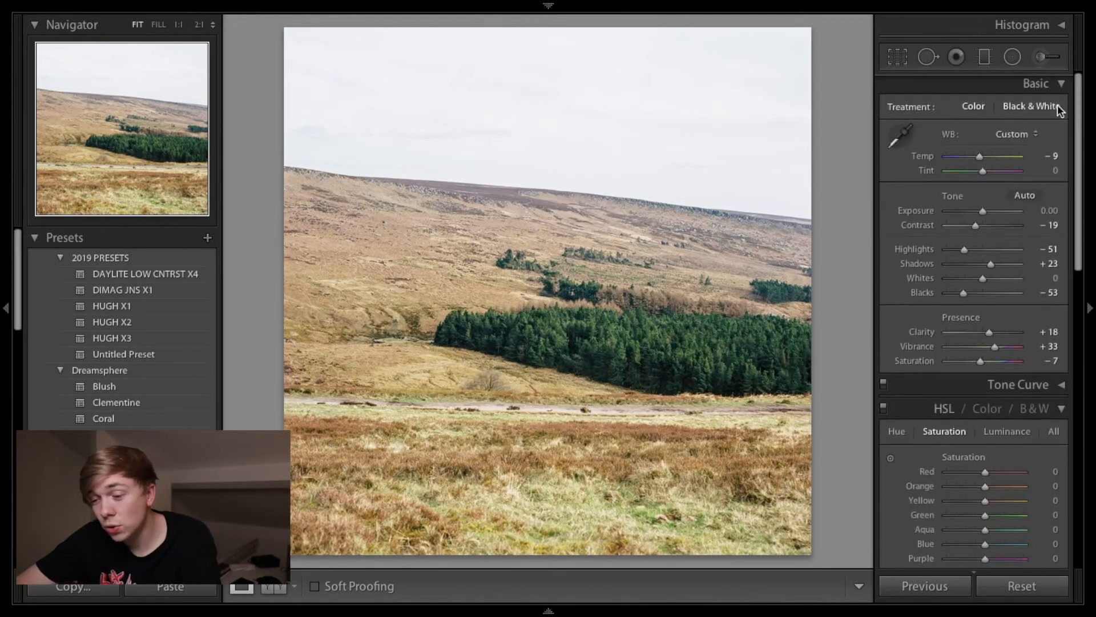
scroll(960, 325, "down", 2)
scroll(959, 320, "down", 1)
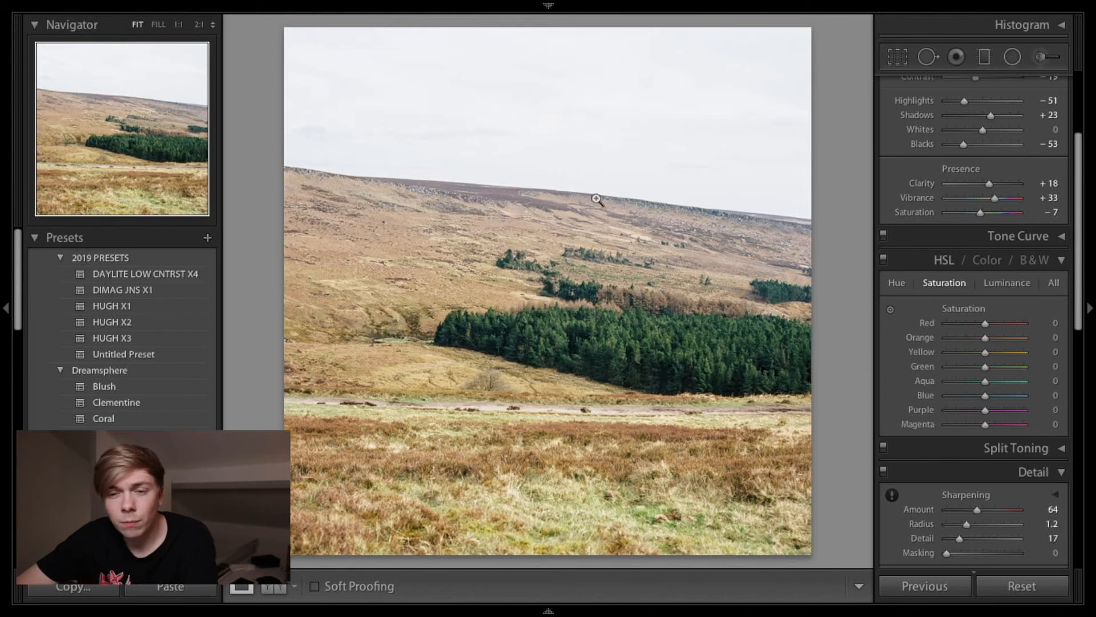
Step: Fill the view with the photo and set up an Adjustment Brush with the Exposure effect and saturation at -58
left_click(159, 25)
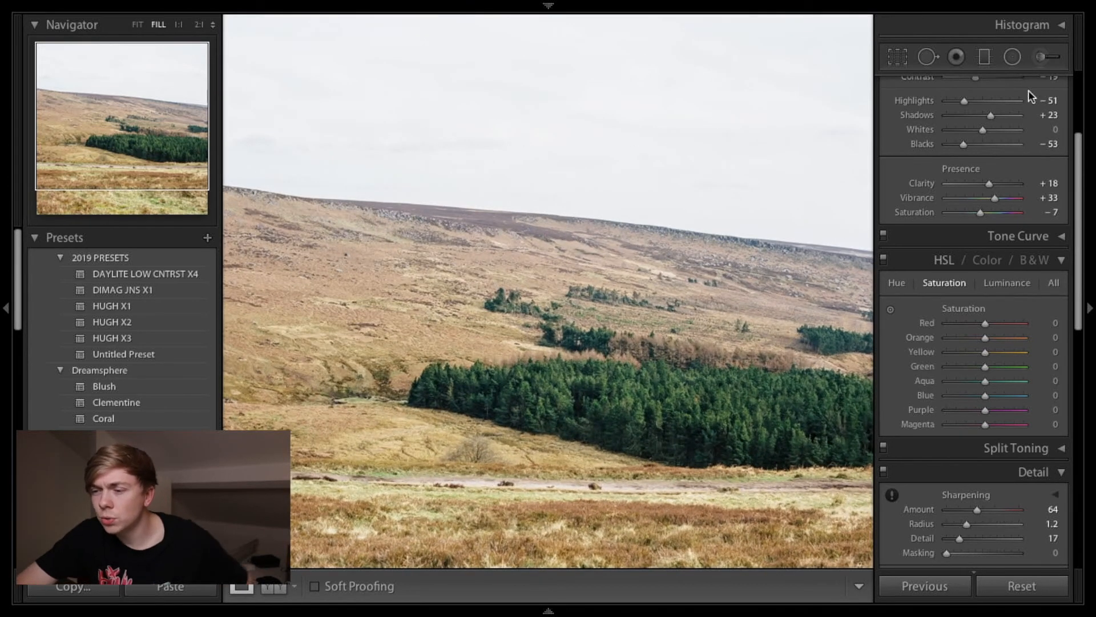
scroll(1029, 90, "up", 3)
left_click(1038, 64)
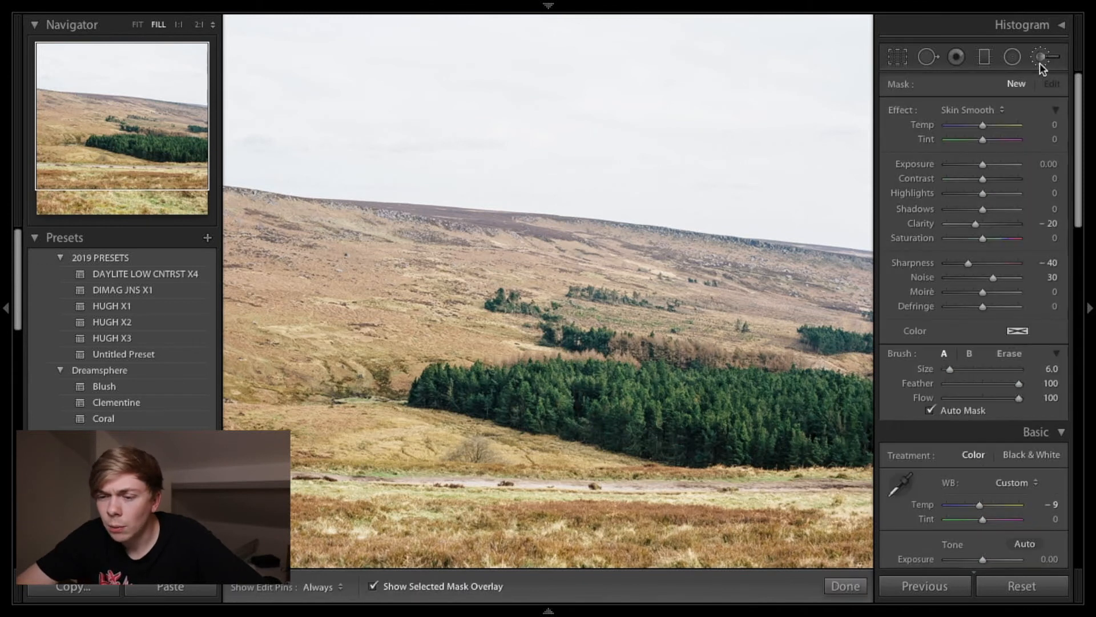
left_click(1003, 110)
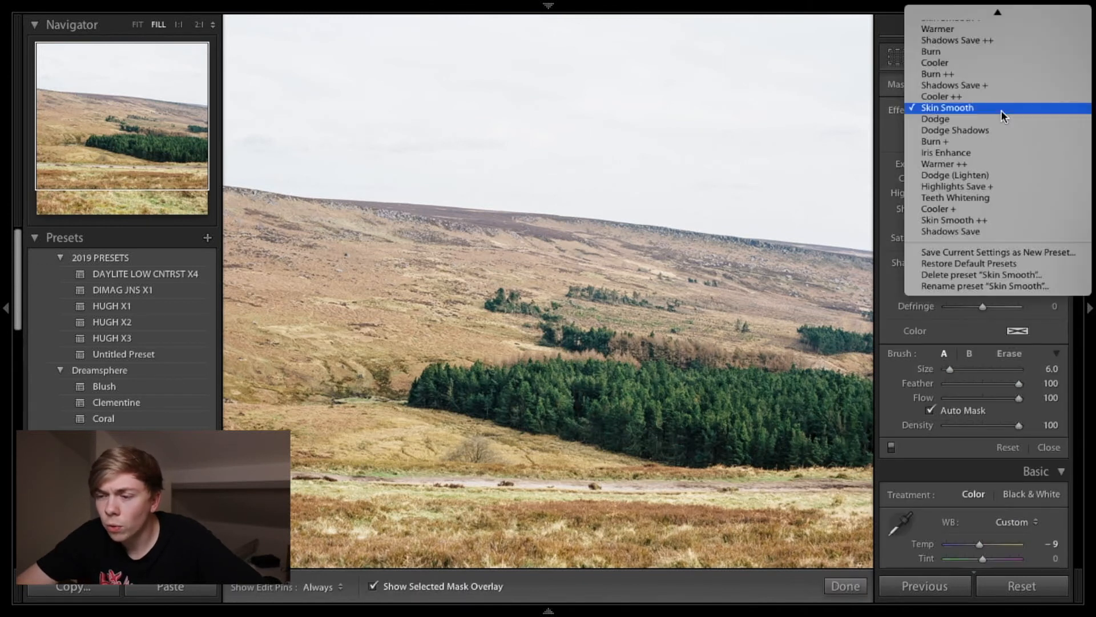
scroll(974, 176, "up", 6)
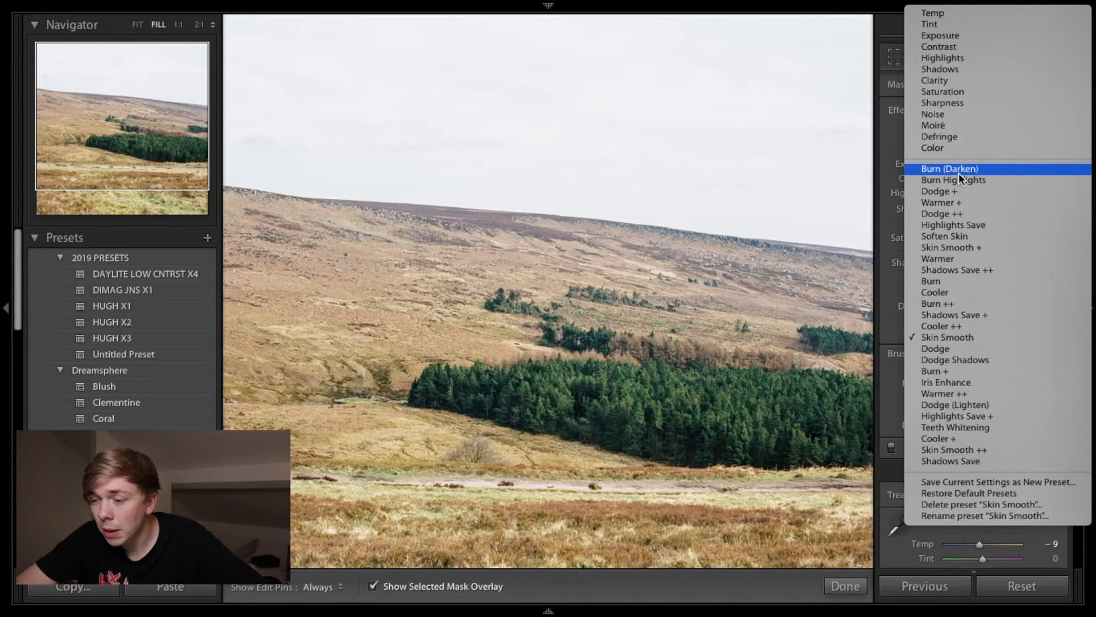
left_click(887, 170)
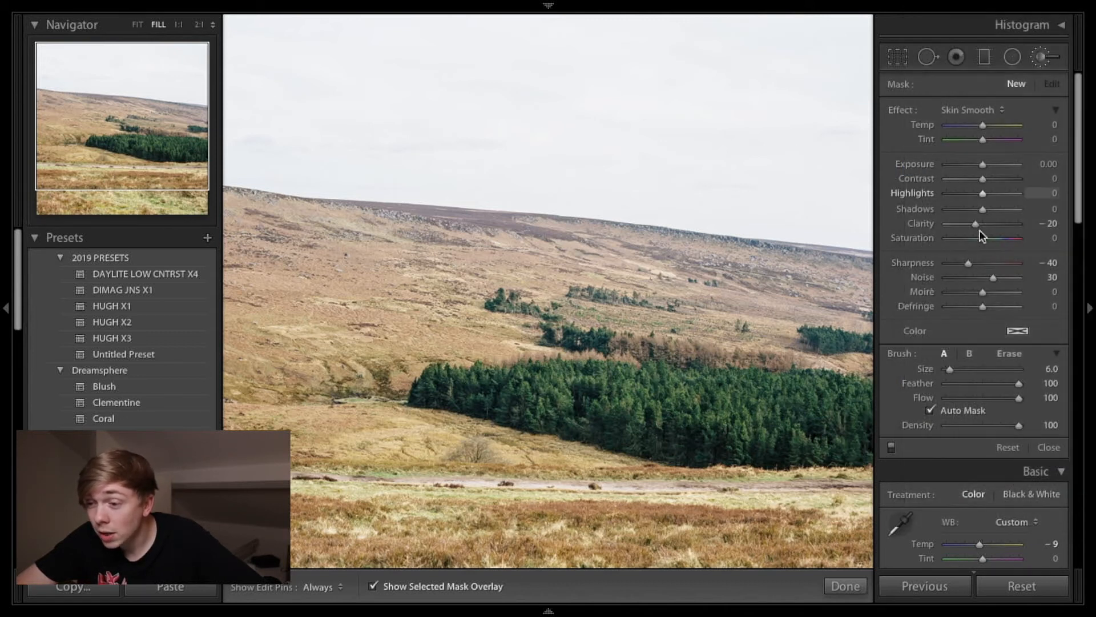
left_click(971, 109)
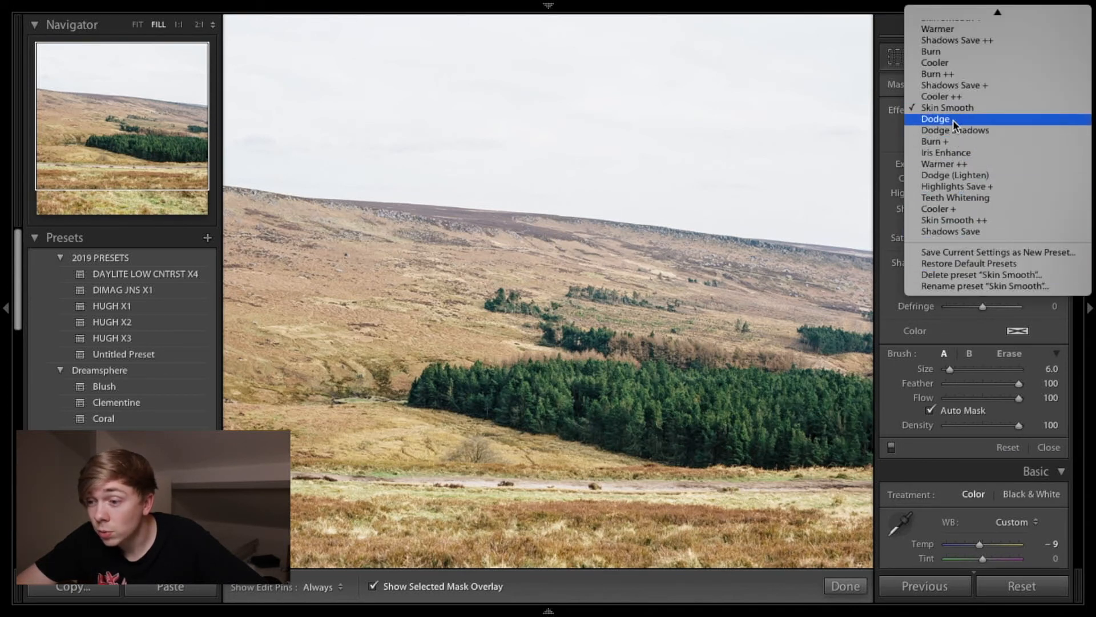
scroll(953, 119, "up", 5)
left_click(971, 35)
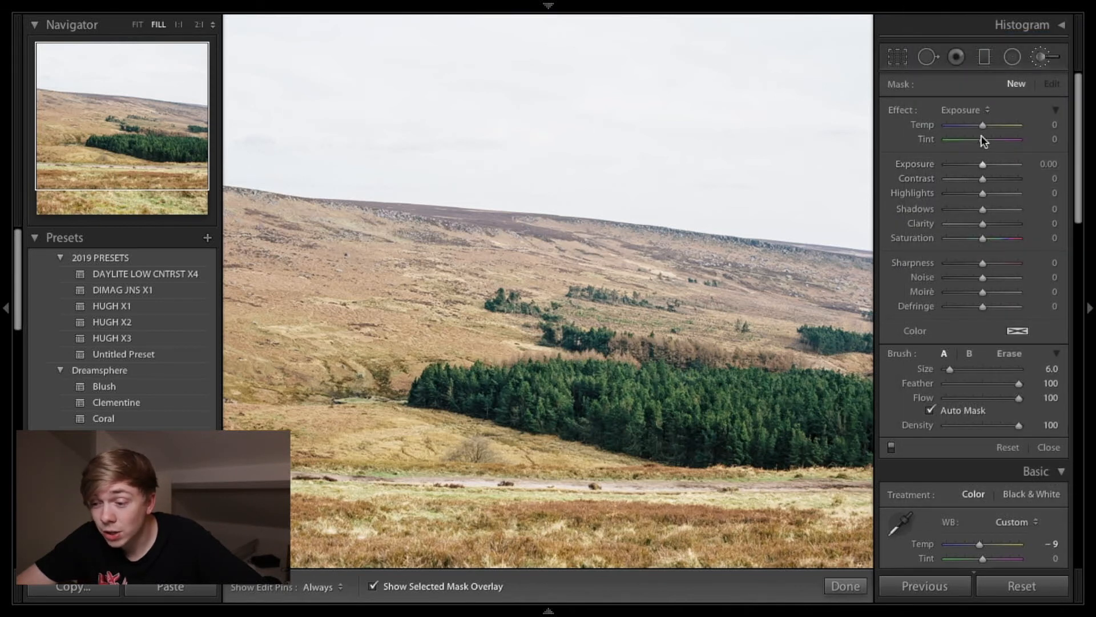
left_click_drag(978, 240, 956, 241)
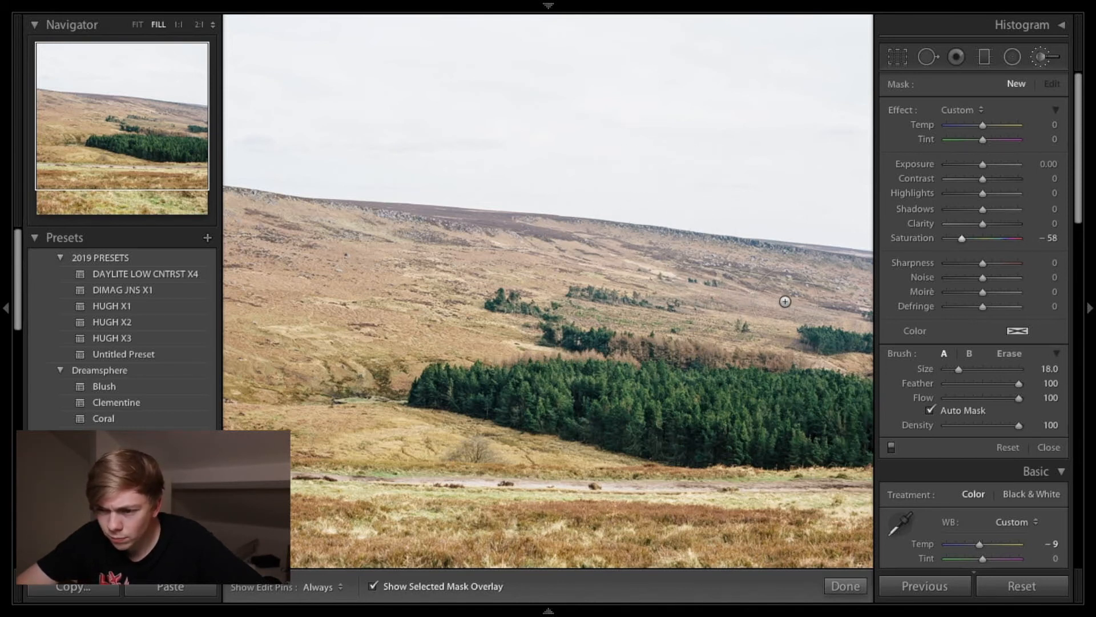
Step: Brush over the right part of the upper rocky hillside at size 15, comparing the result with the mask overlay hidden and shown
scroll(678, 108, "down", 4)
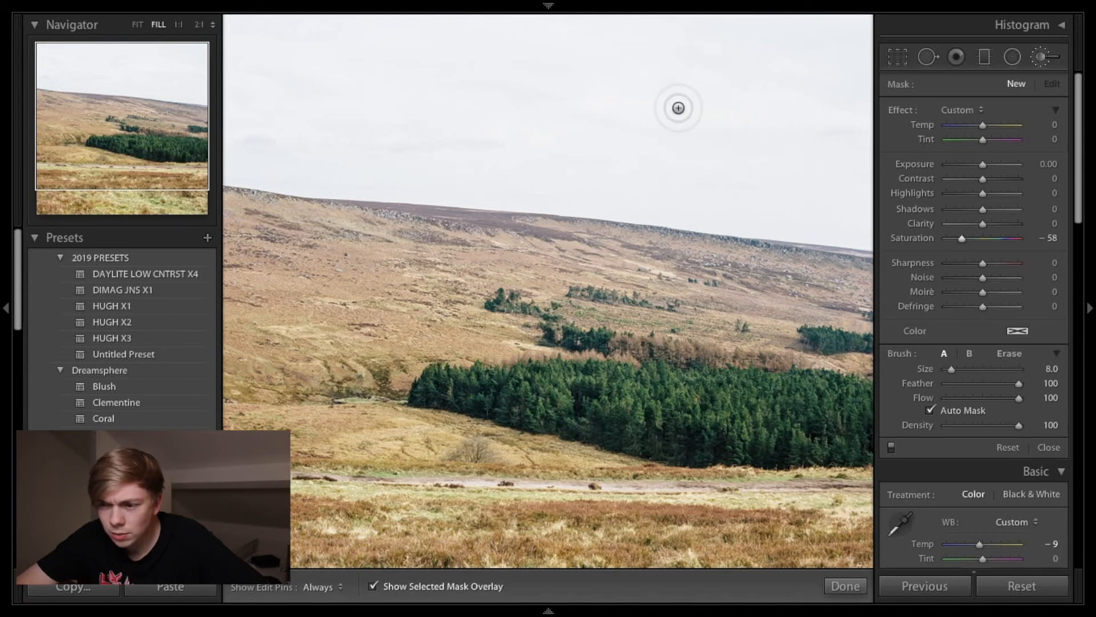
scroll(678, 108, "up", 2)
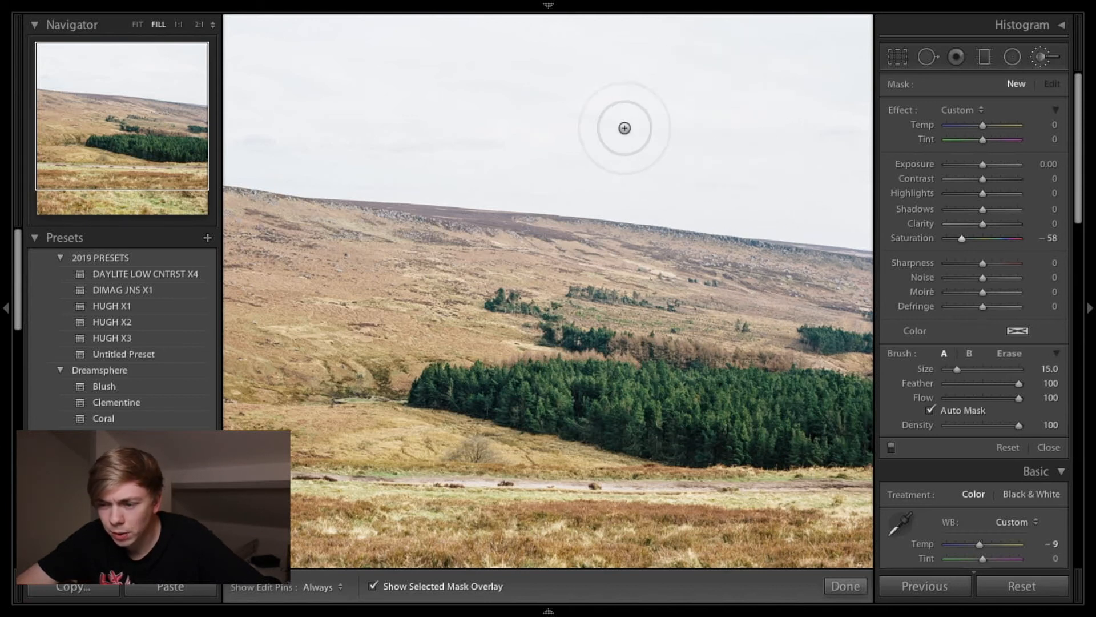
left_click_drag(814, 273, 599, 250)
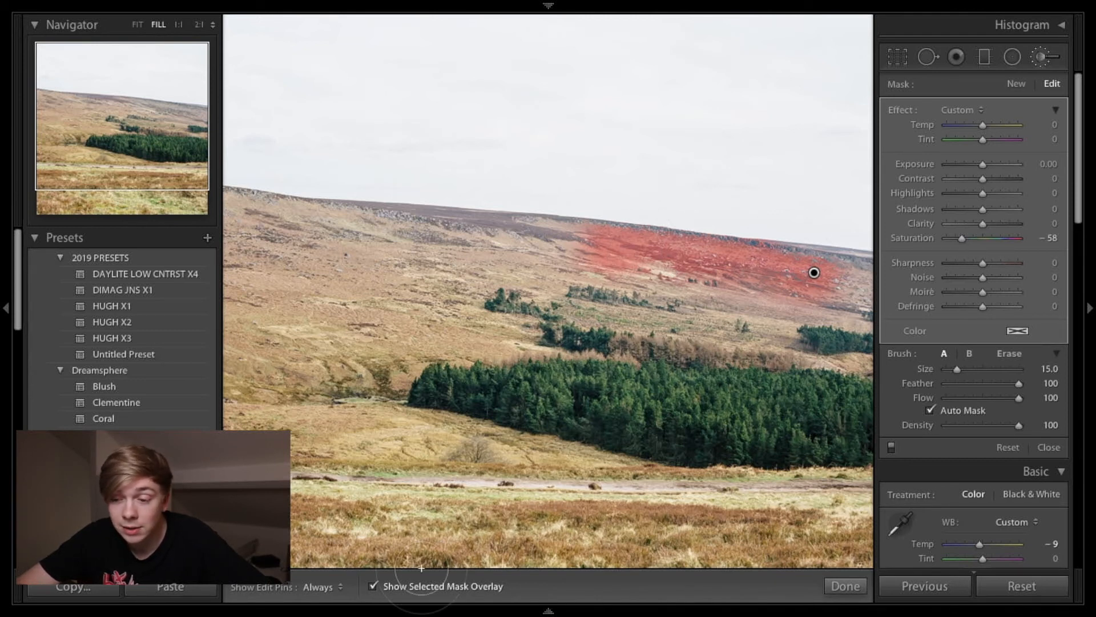
left_click(413, 589)
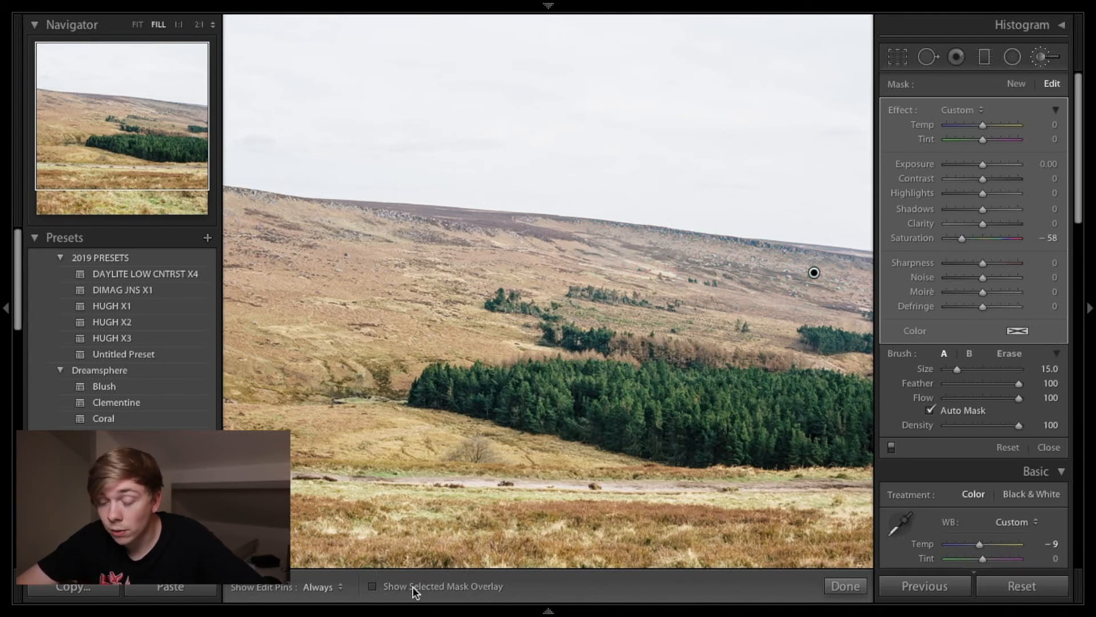
left_click(413, 589)
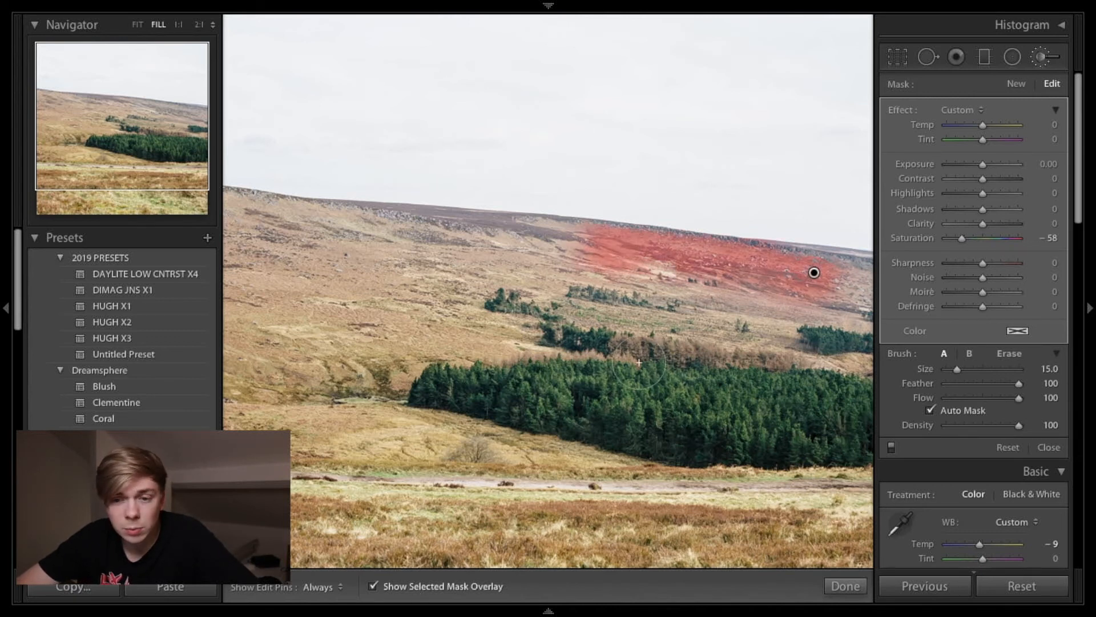
Step: Extend the desaturation mask across the entire upper hillside in the full photo view, using brush size 10 and toggling the edit pins
left_click(138, 25)
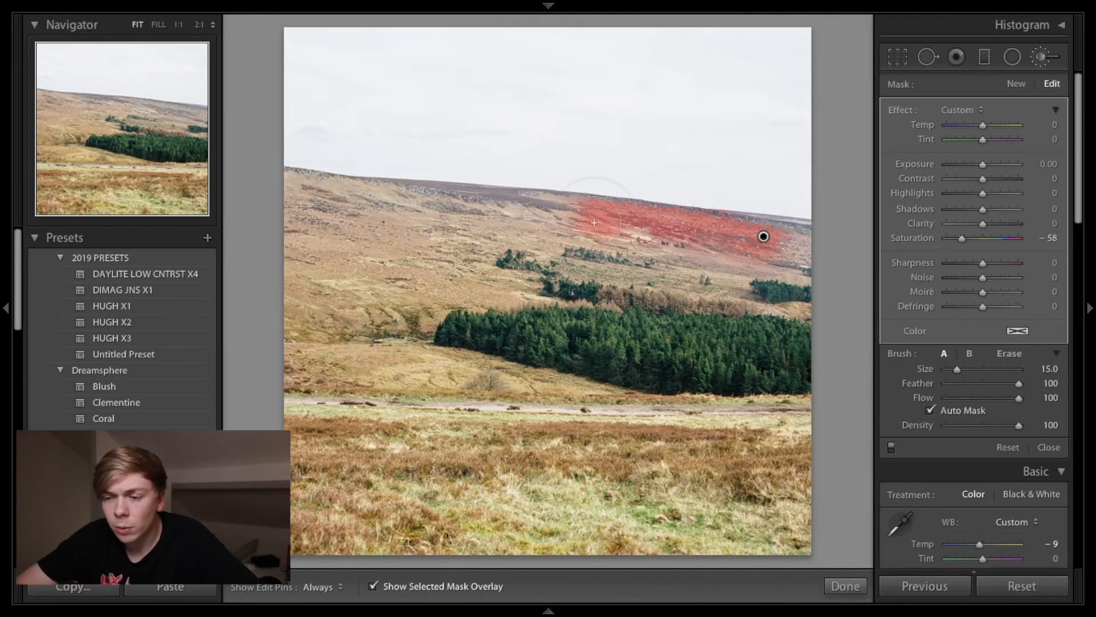
key("h")
mouse_move(594, 223)
left_mouse_down()
mouse_move(297, 173)
mouse_move(368, 199)
mouse_move(485, 184)
left_mouse_up()
scroll(490, 201, "down", 1)
mouse_move(700, 228)
left_mouse_down()
mouse_move(782, 252)
mouse_move(802, 240)
mouse_move(740, 225)
left_mouse_up()
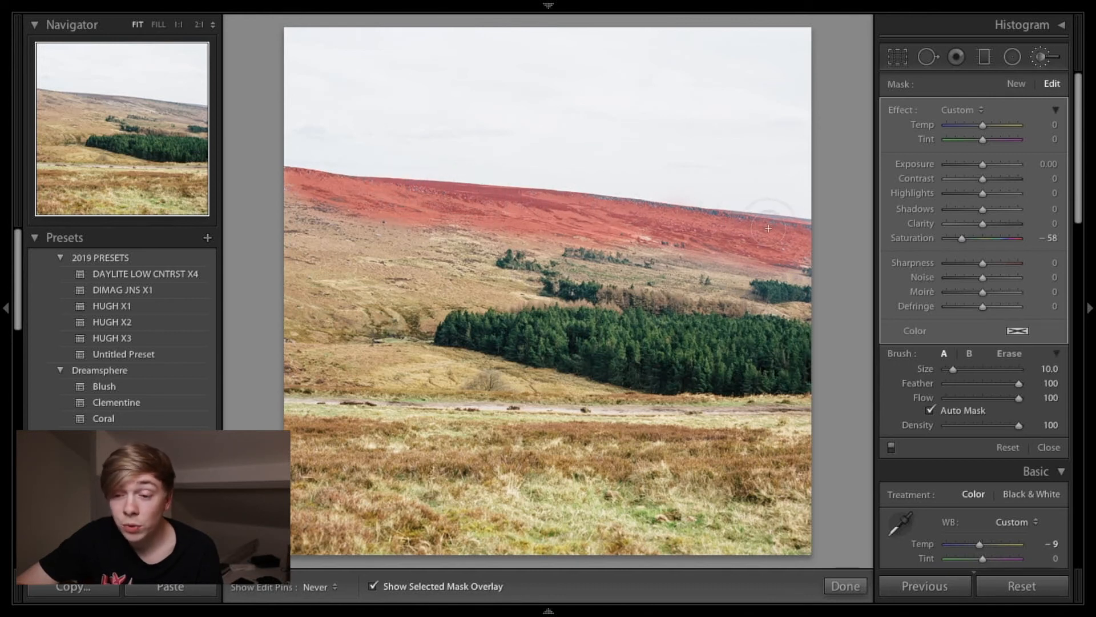
key("h")
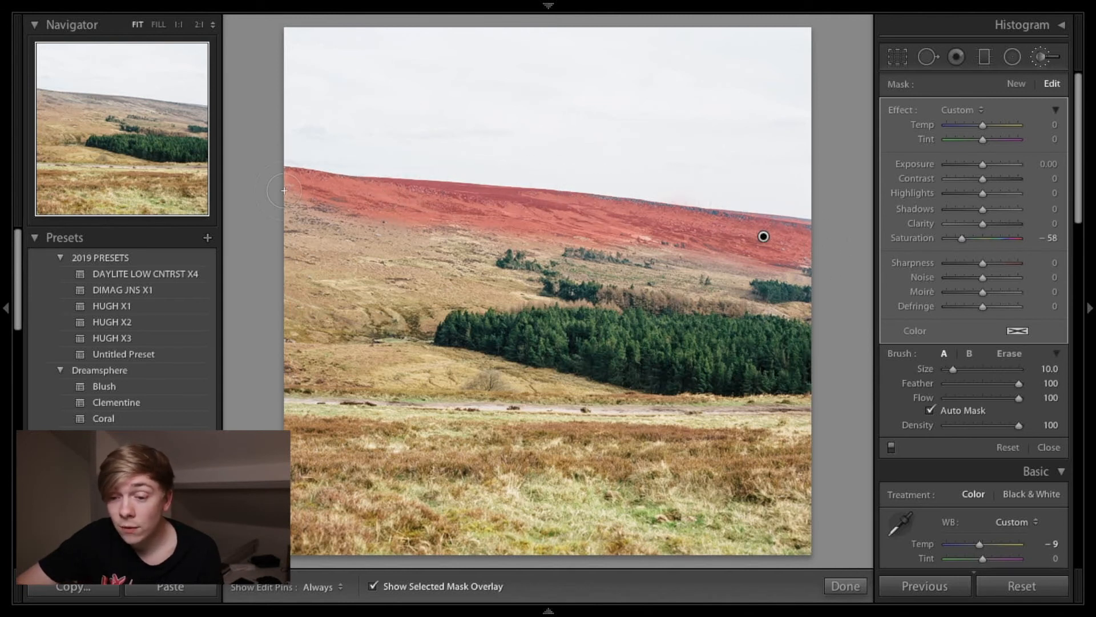
key("h")
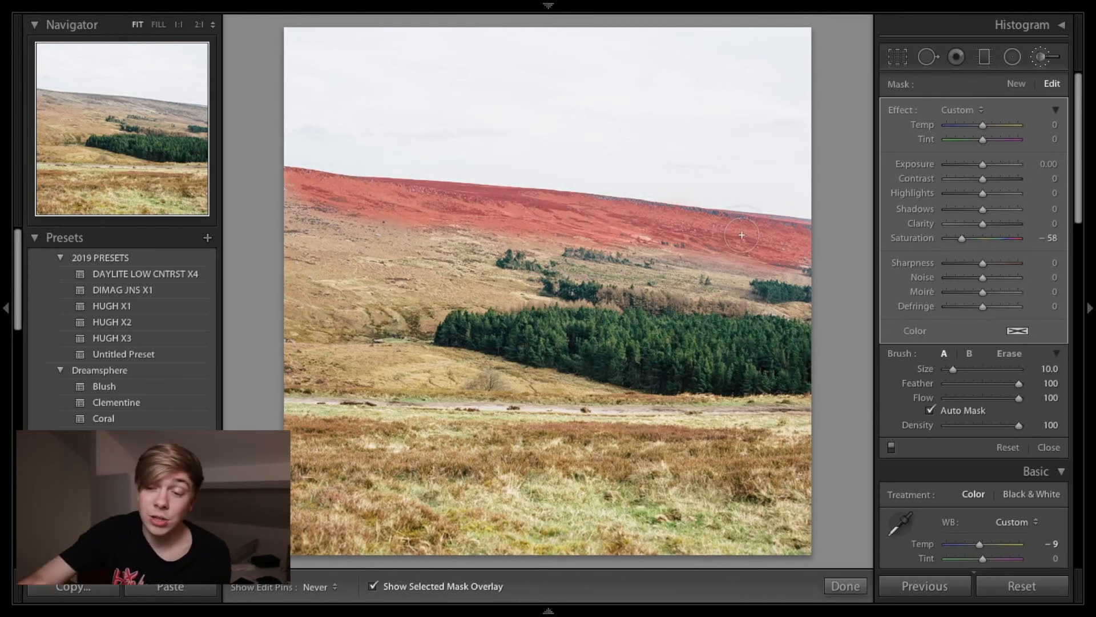
key("h")
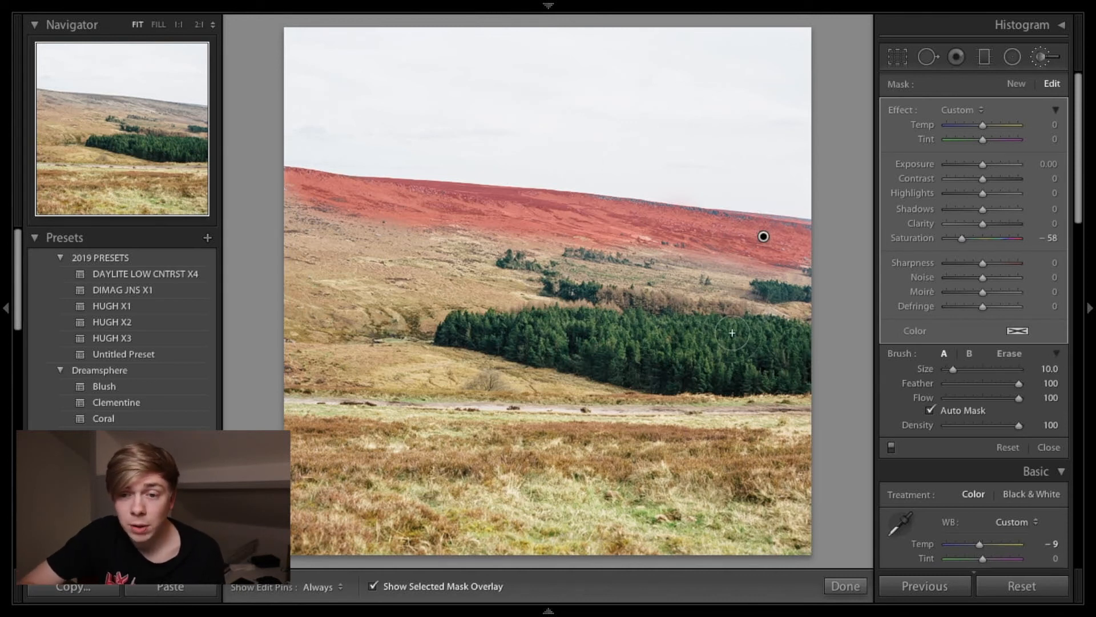
Step: Check the mask along the skyline at 2:1, and brush over the missed rocks on its right part at size 5
left_click(199, 25)
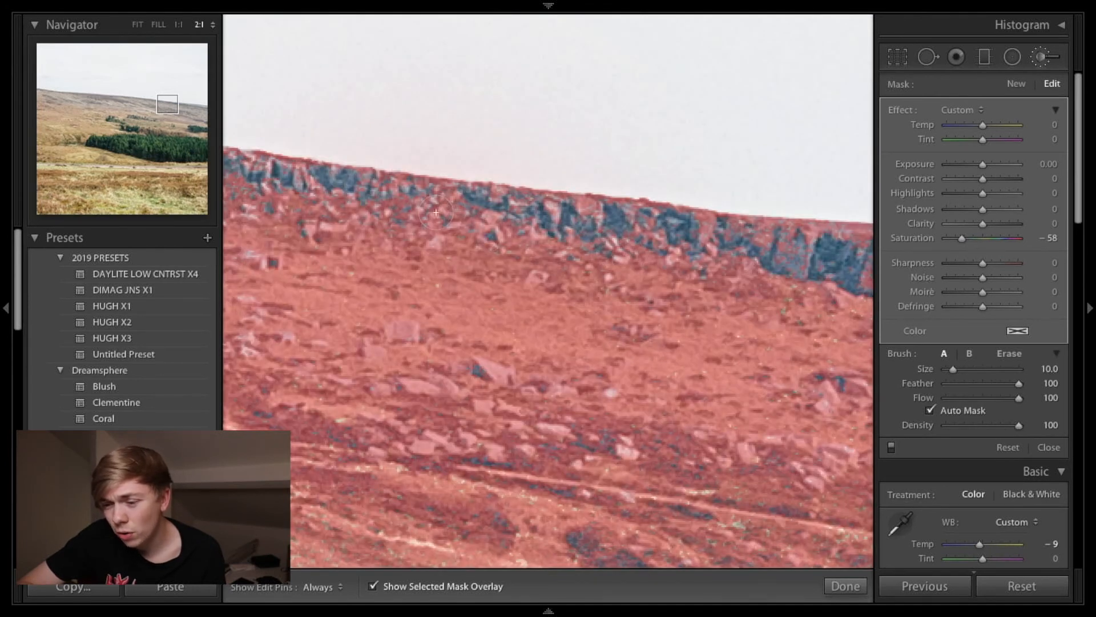
scroll(703, 300, "up", 5)
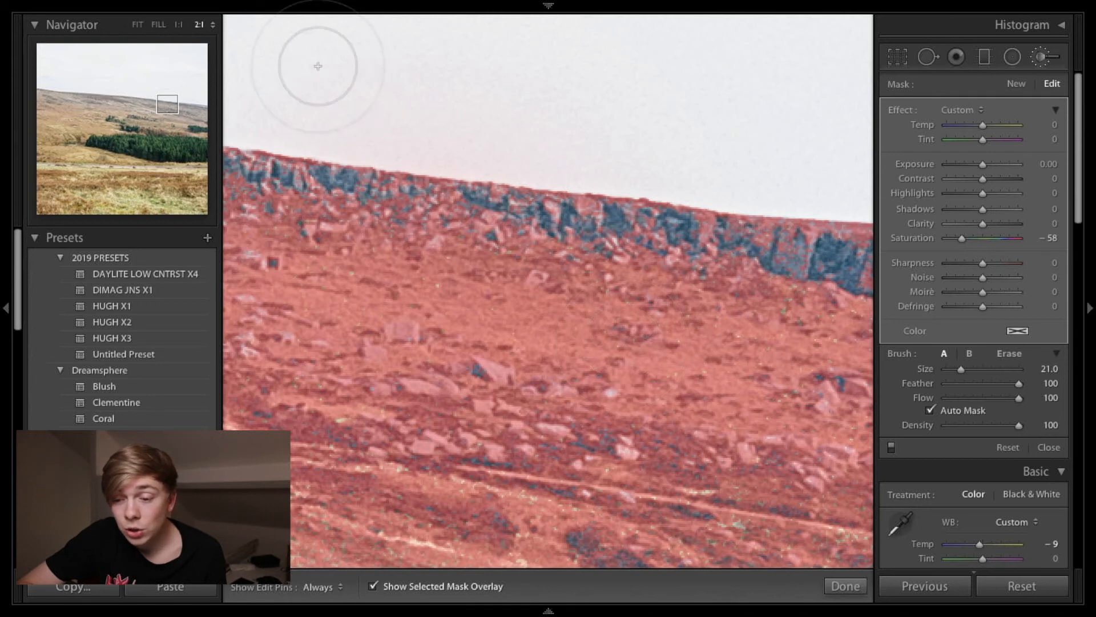
left_click(139, 24)
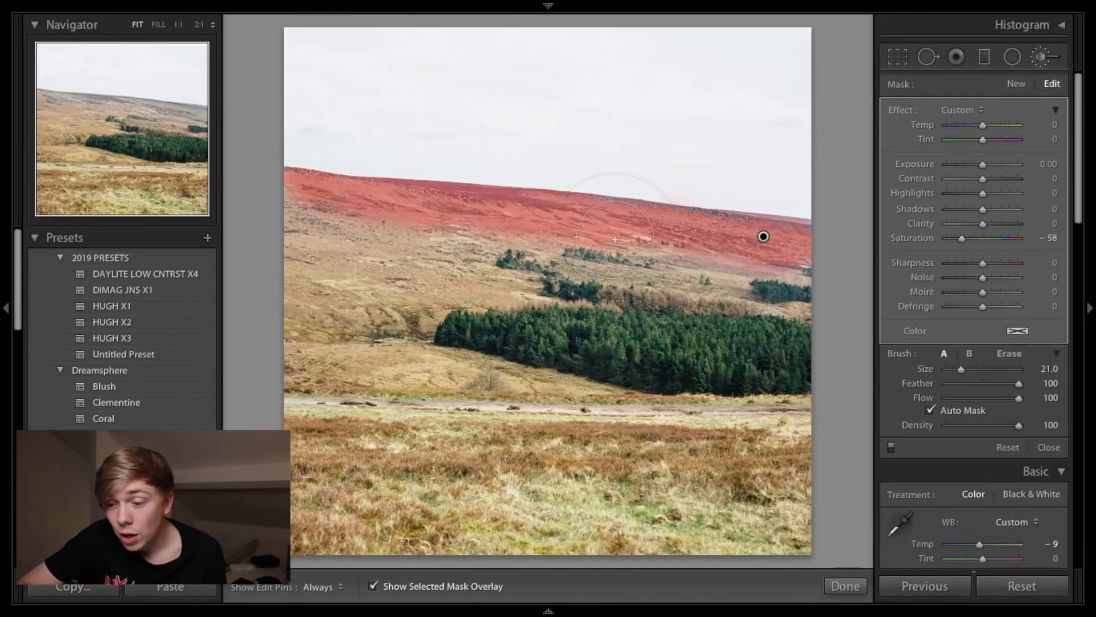
scroll(615, 239, "down", 5)
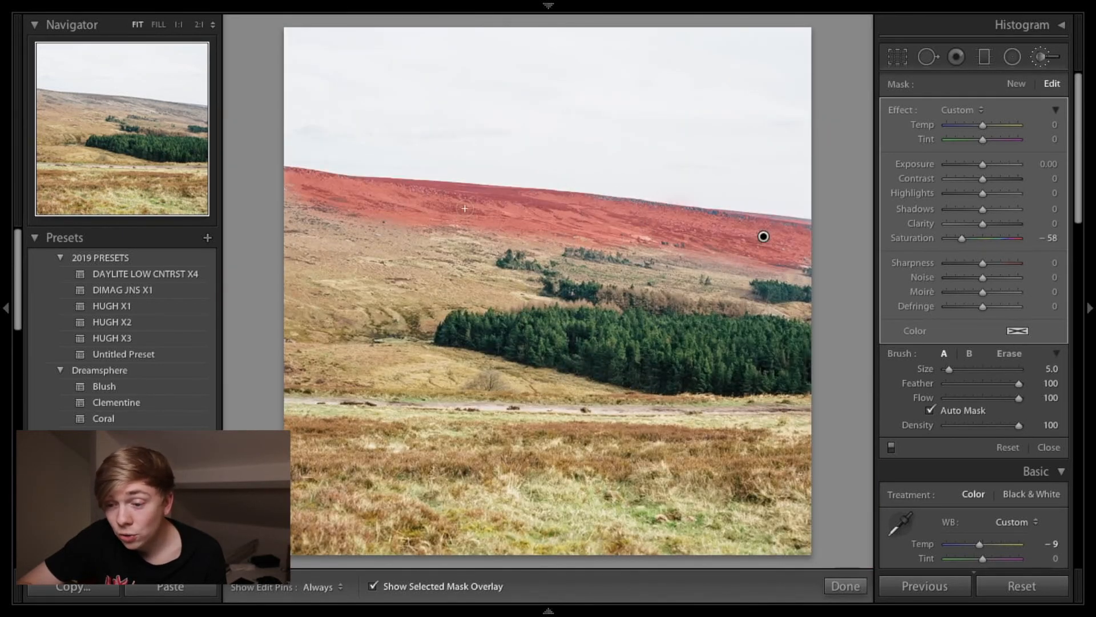
key("h")
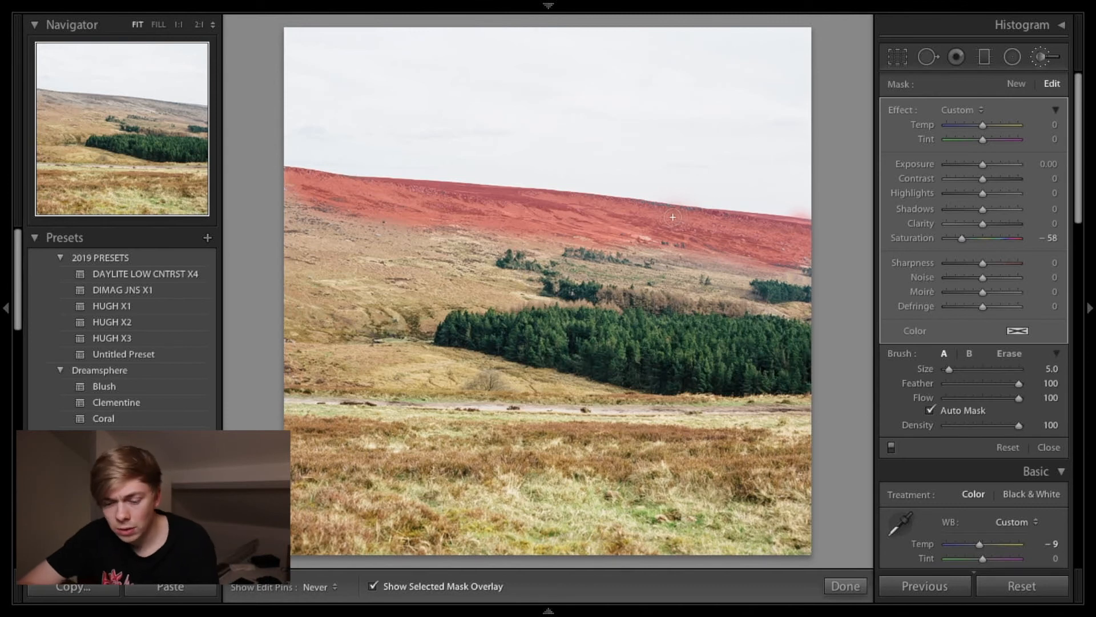
key("h")
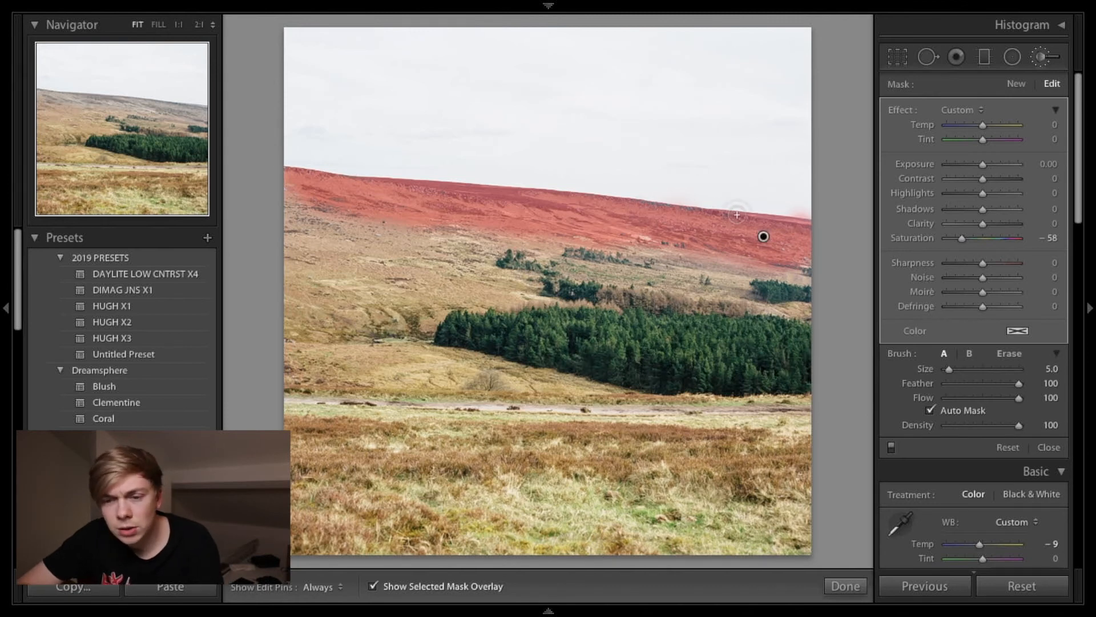
key("z")
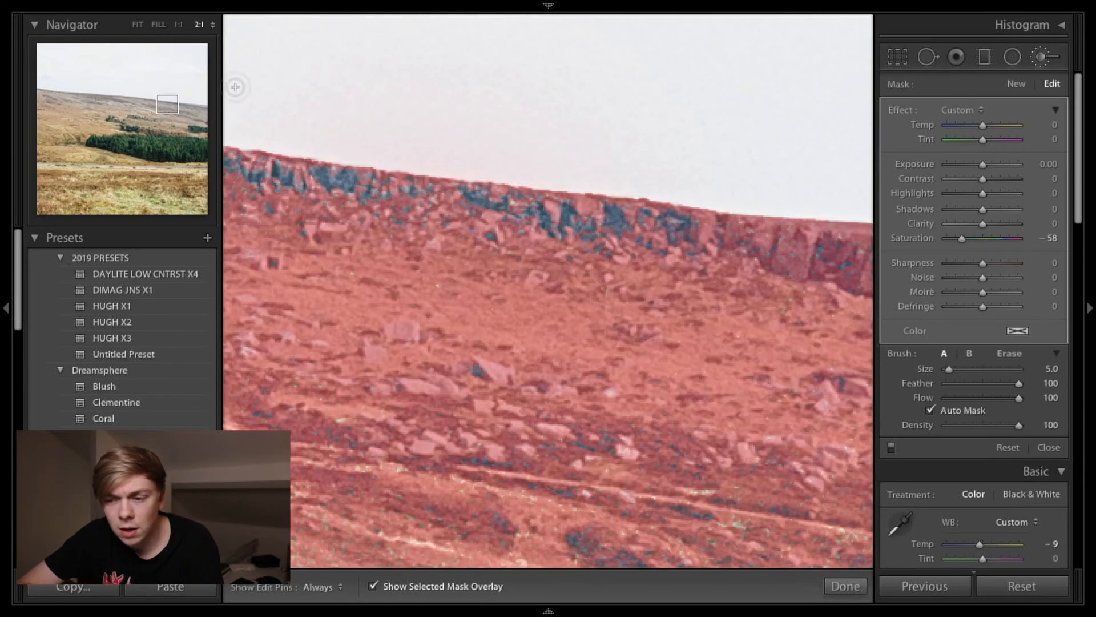
Step: Erase the mask spill from the sky above the skyline's right end at 2:1, using eraser size 22 and feather 86
left_click(198, 108)
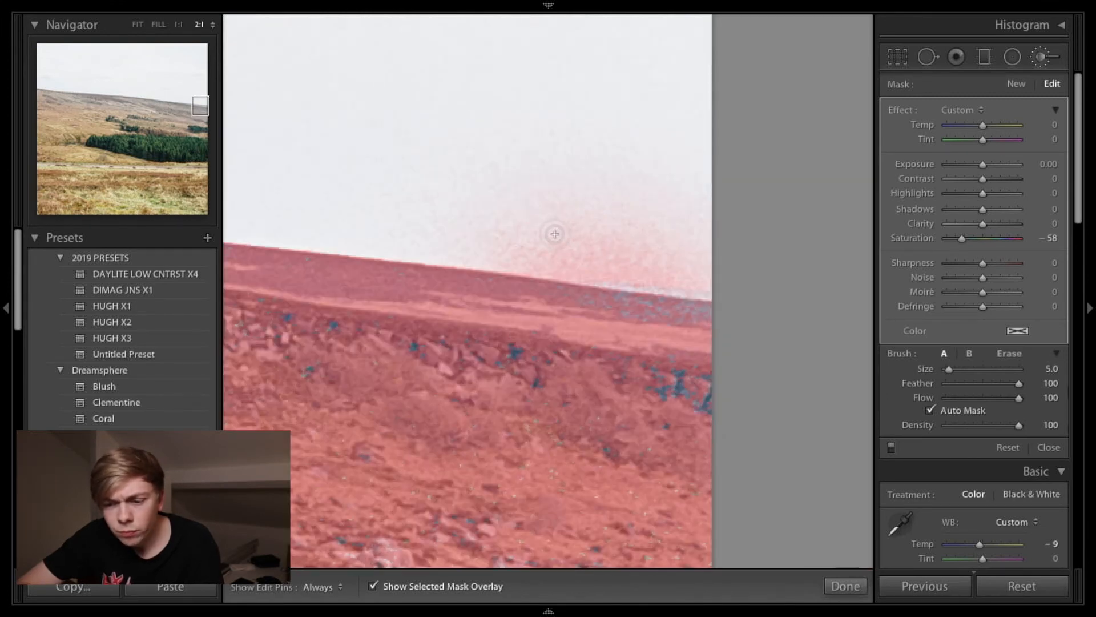
scroll(555, 228, "up", 5)
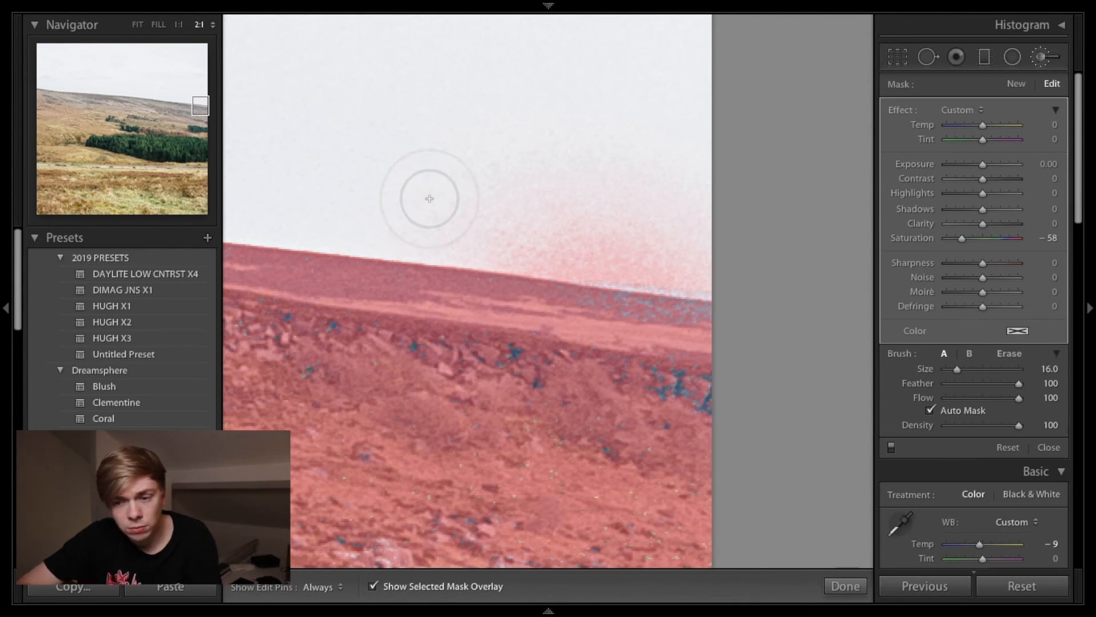
key("alt")
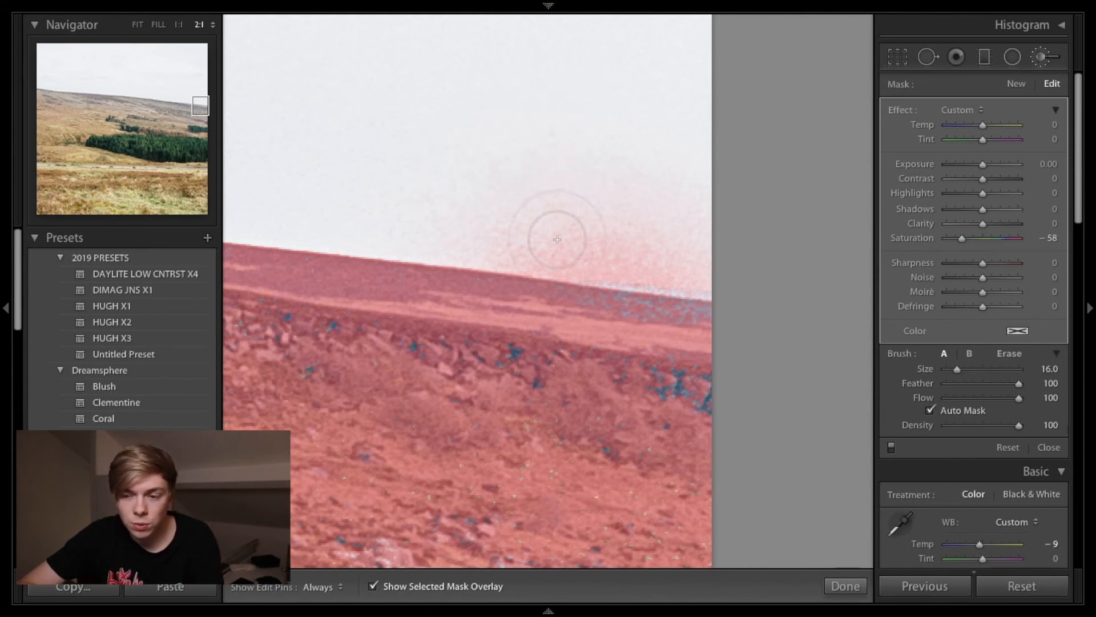
key("alt")
mouse_move(568, 200)
left_mouse_down()
mouse_move(459, 183)
mouse_move(610, 213)
mouse_move(543, 218)
left_mouse_up()
key("bracketleft")
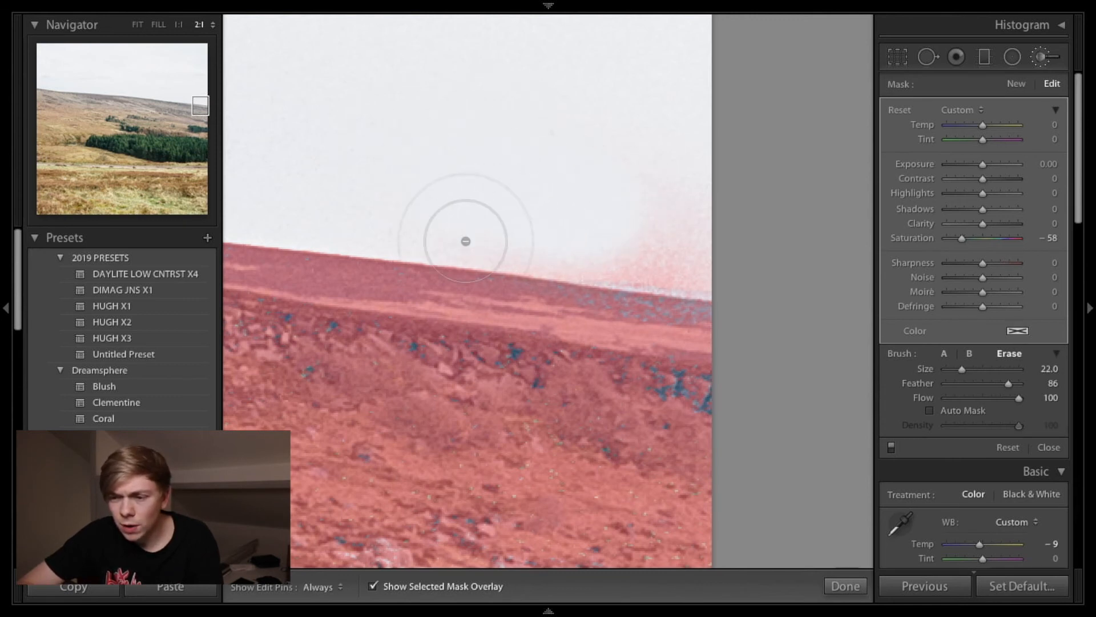
mouse_move(465, 241)
left_mouse_down()
mouse_move(674, 274)
mouse_move(726, 266)
mouse_move(627, 249)
mouse_move(710, 264)
mouse_move(710, 134)
left_mouse_up()
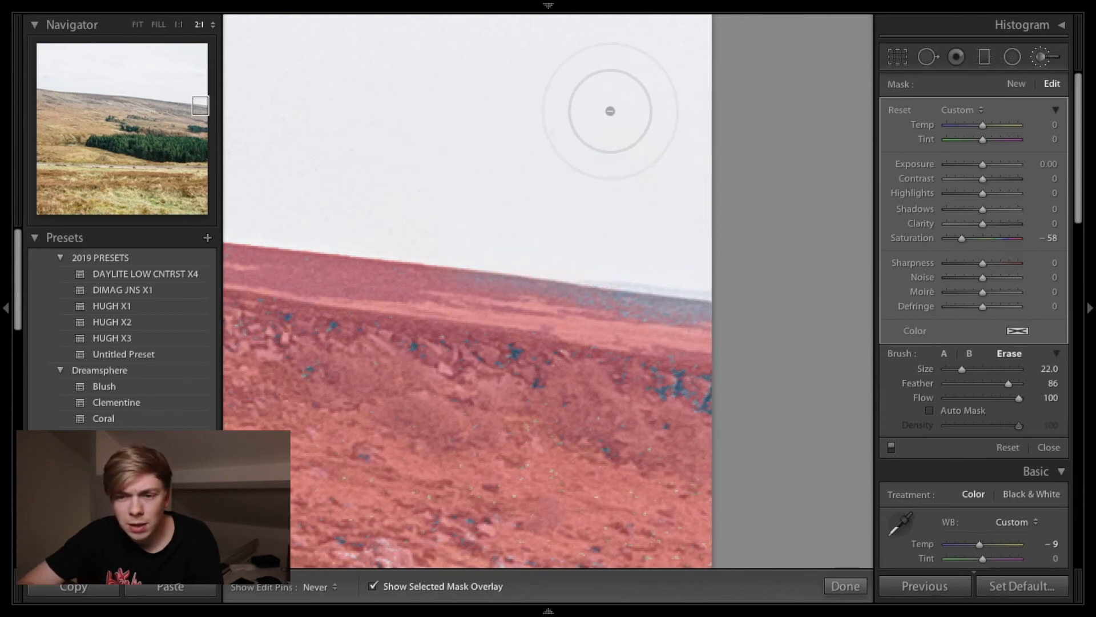
Step: Examine the mask edge along the right part of the skyline at 1:1, with the edit pins hidden and shown
left_click(180, 24)
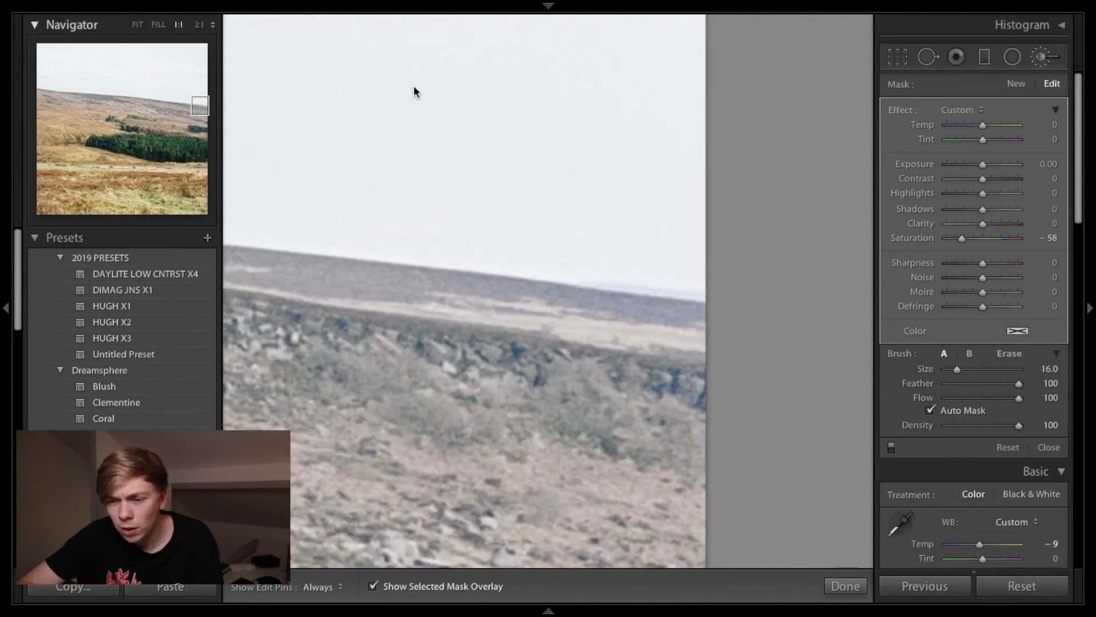
scroll(499, 213, "down", 5)
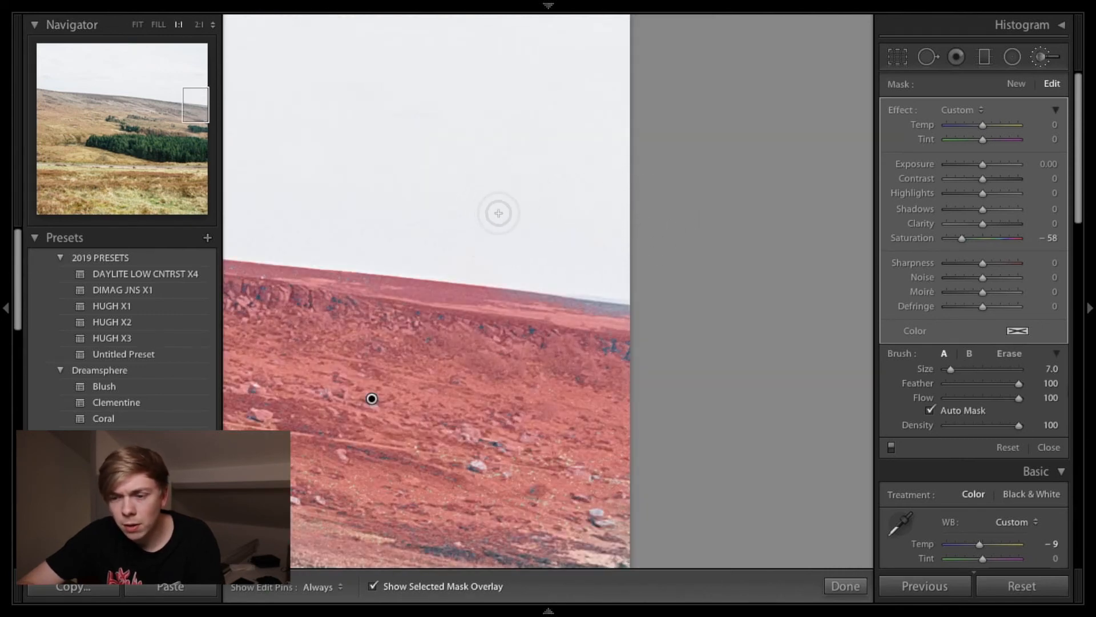
scroll(498, 213, "up", 2)
left_click_drag(498, 213, 648, 343)
key("alt")
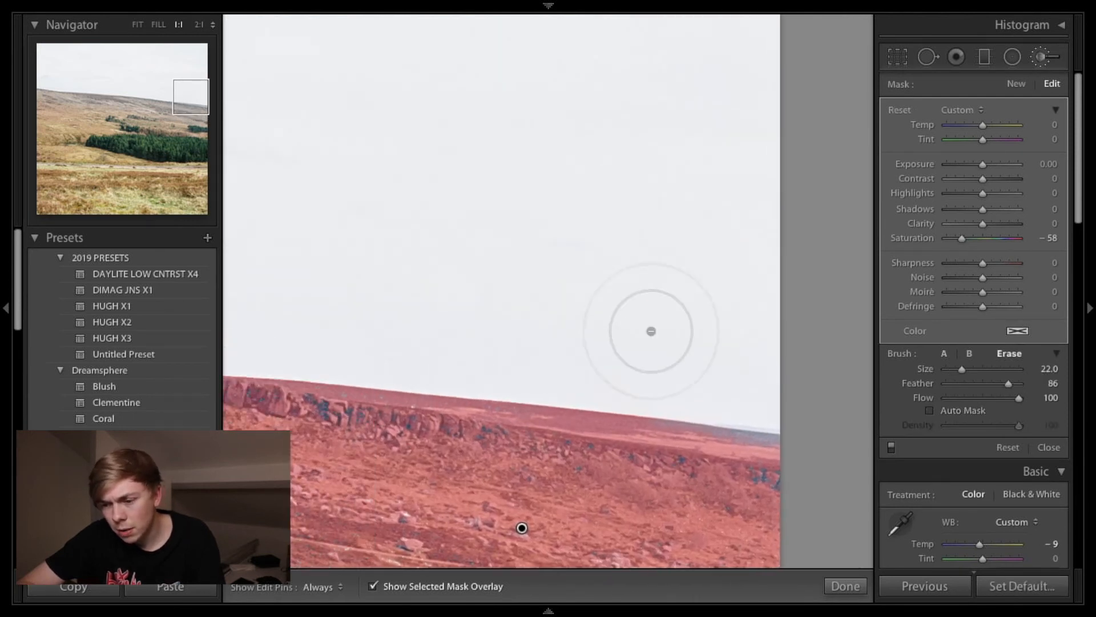
key("h")
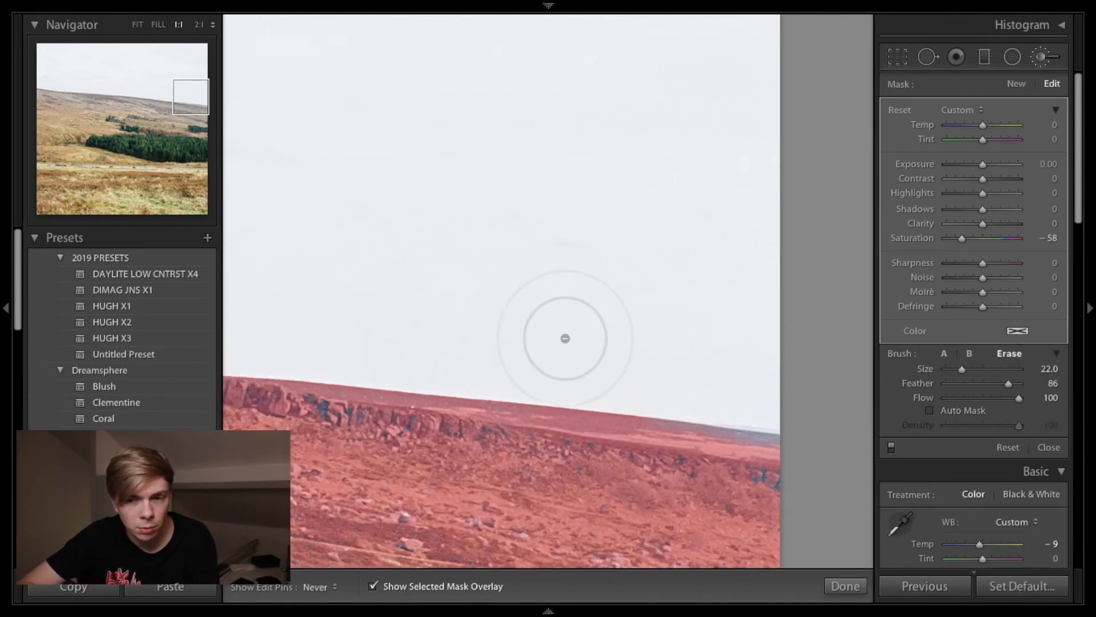
key("h")
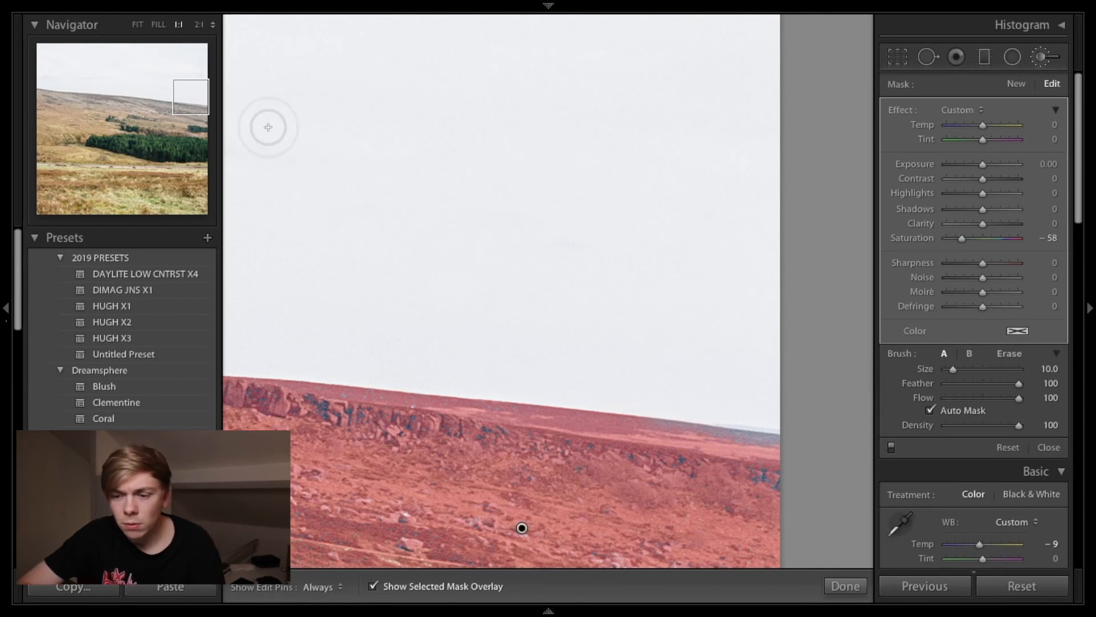
Step: Extend the mask along the lower edge of the hillside's right part in the full photo view, using brush size 8
left_click(138, 25)
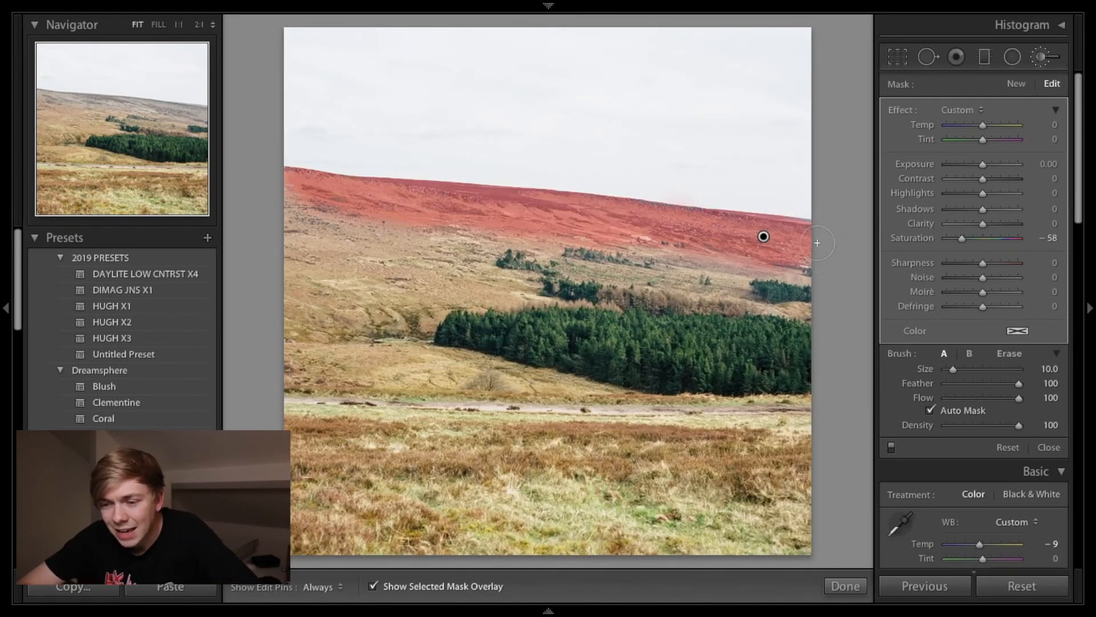
key("bracketleft")
key("bracketleft")
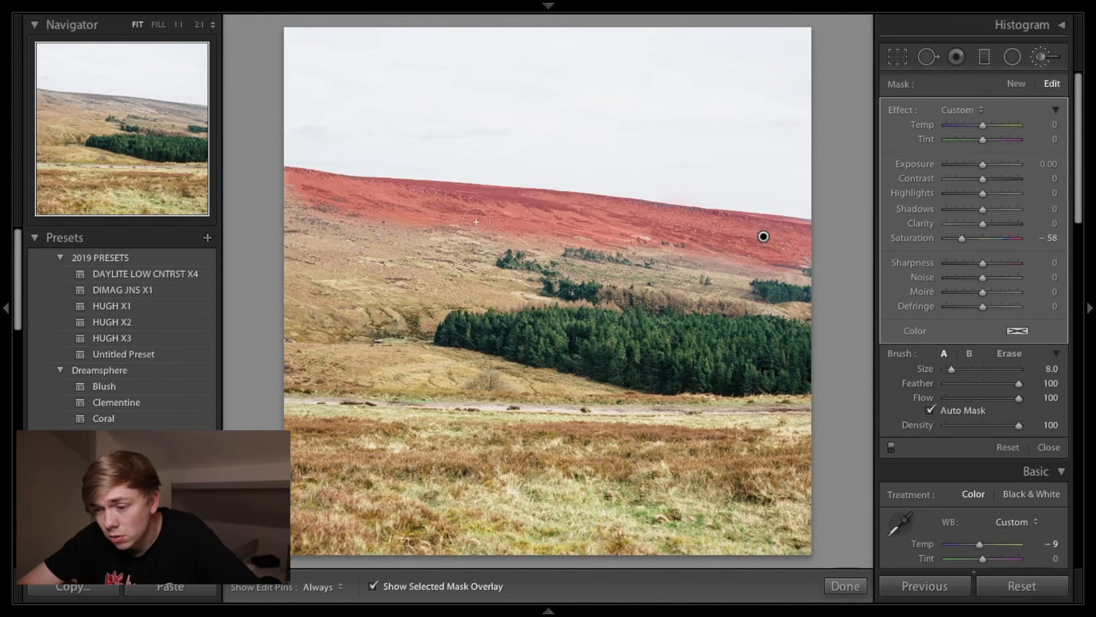
key("h")
left_click_drag(678, 252, 735, 249)
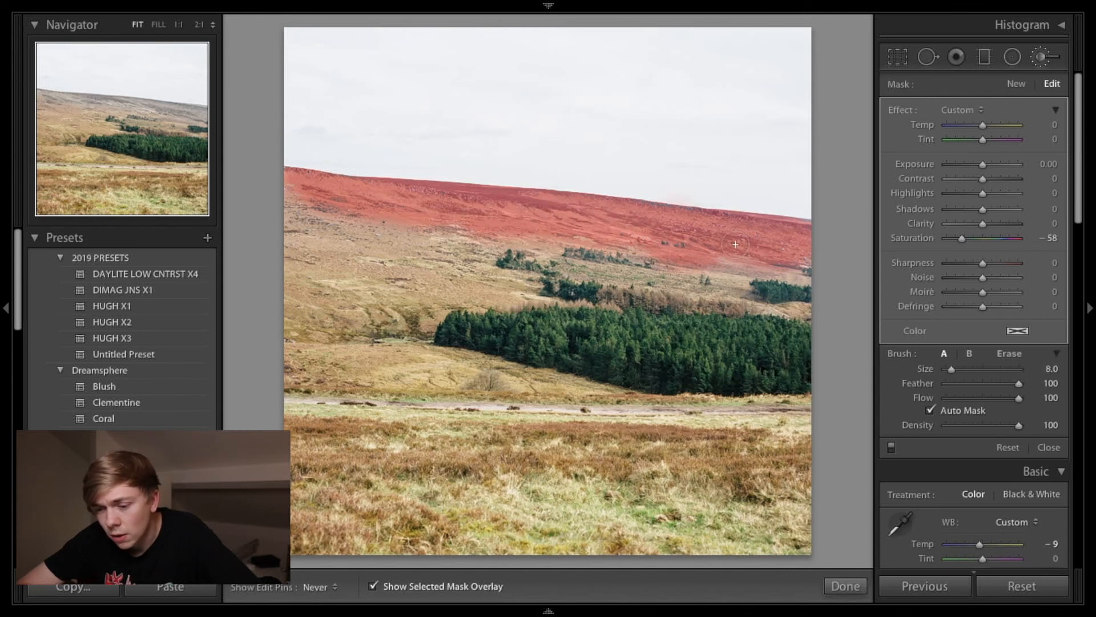
key("h")
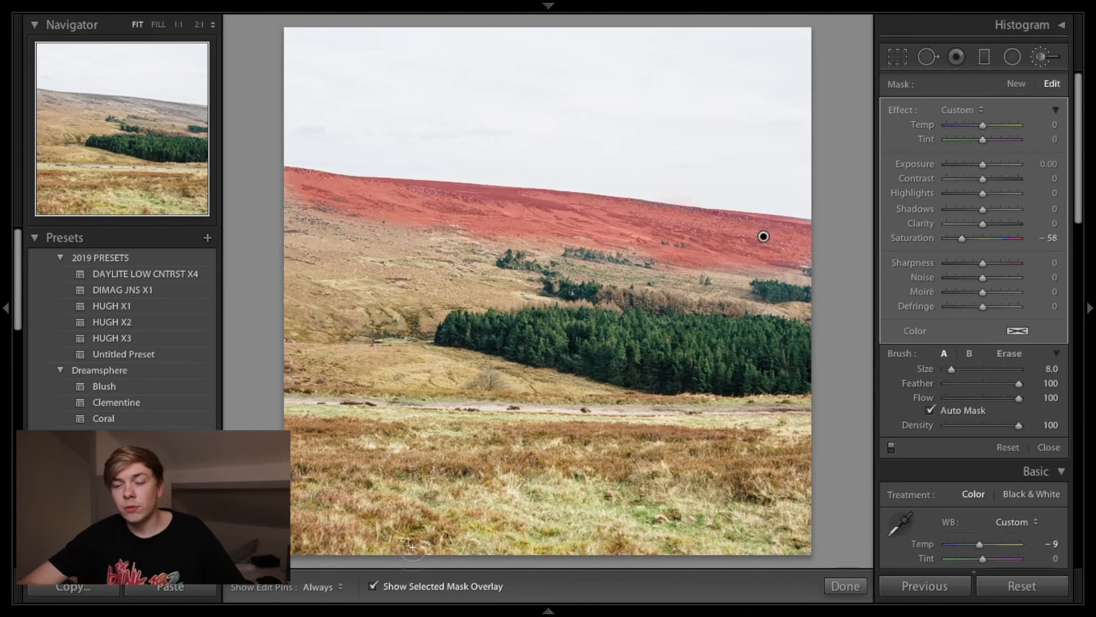
Step: Hide the mask overlay and set the hillside mask's saturation to 28 and clarity to 20
left_click(397, 588)
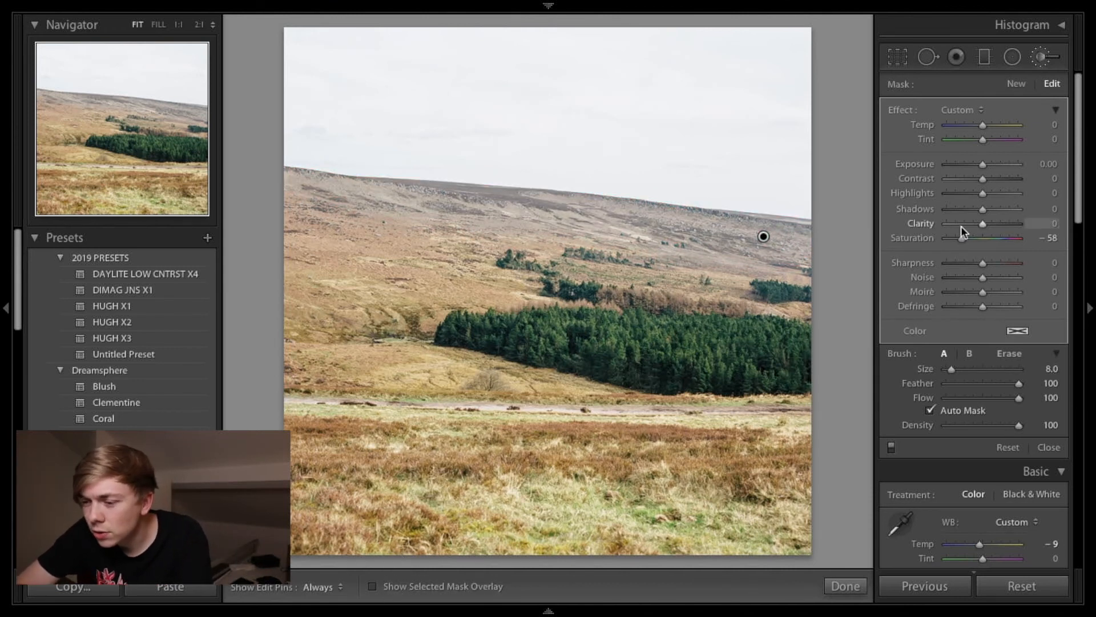
left_click_drag(965, 238, 990, 241)
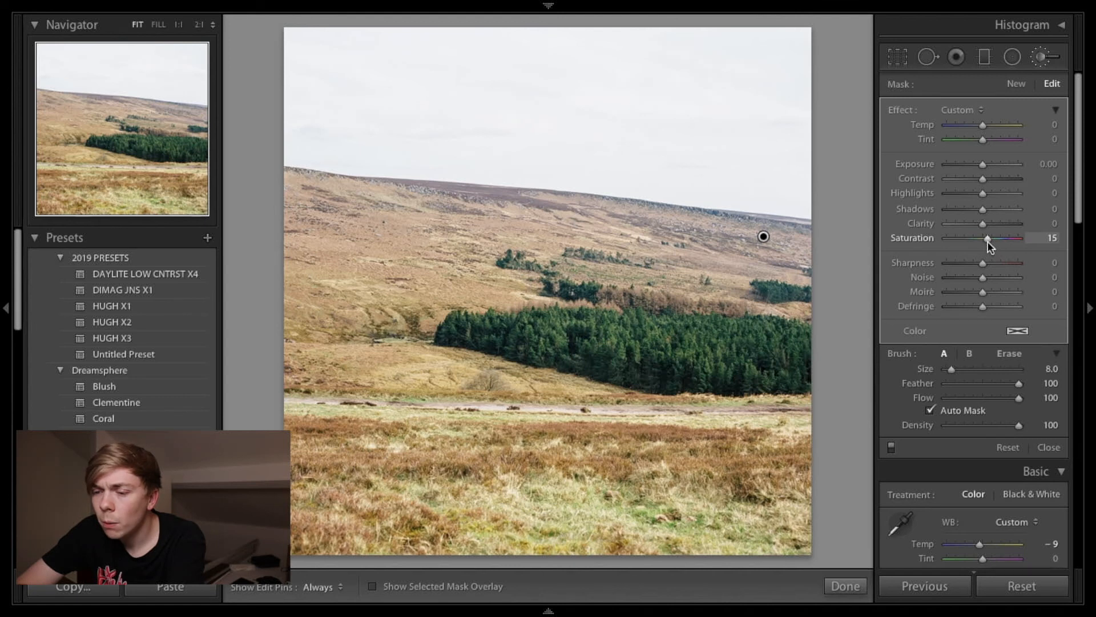
left_click_drag(985, 240, 992, 240)
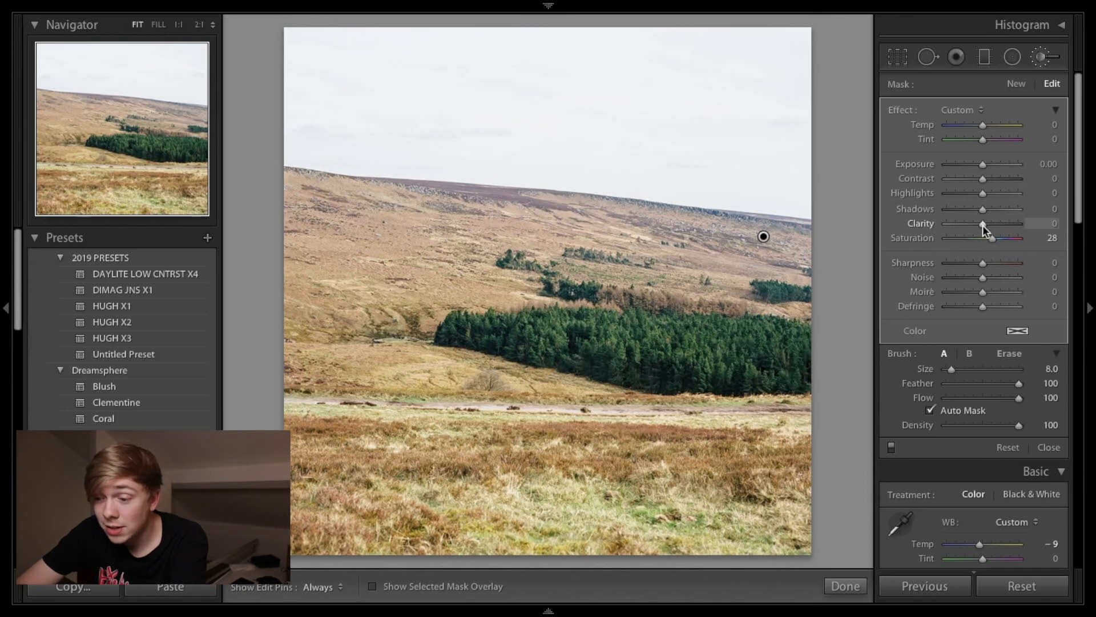
left_click_drag(982, 225, 991, 223)
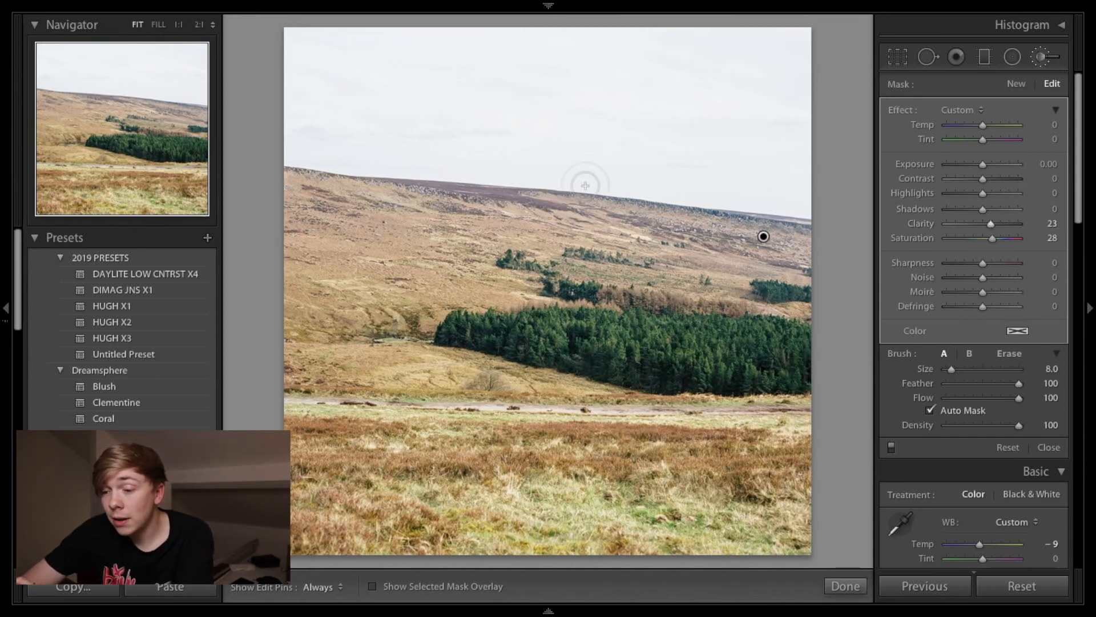
mouse_move(990, 227)
left_mouse_down()
mouse_move(958, 225)
mouse_move(986, 224)
left_mouse_up()
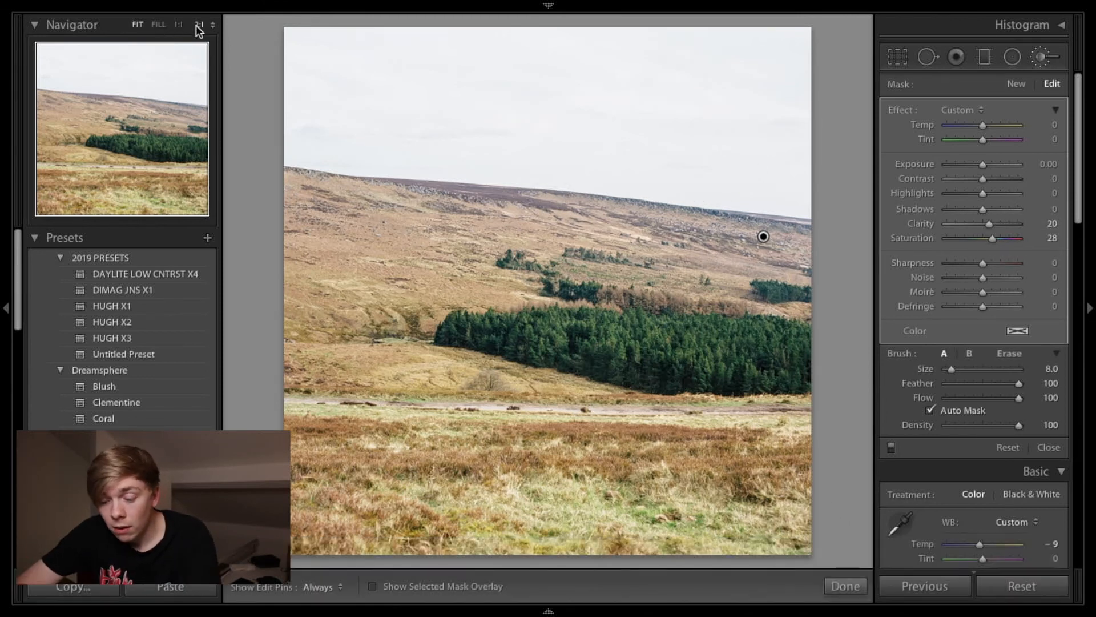
Step: Set the hillside mask's sharpness to 29 while viewing the rocky skyline at 2:1, and return to the full photo view
left_click(197, 25)
key("bracketright")
key("bracketright")
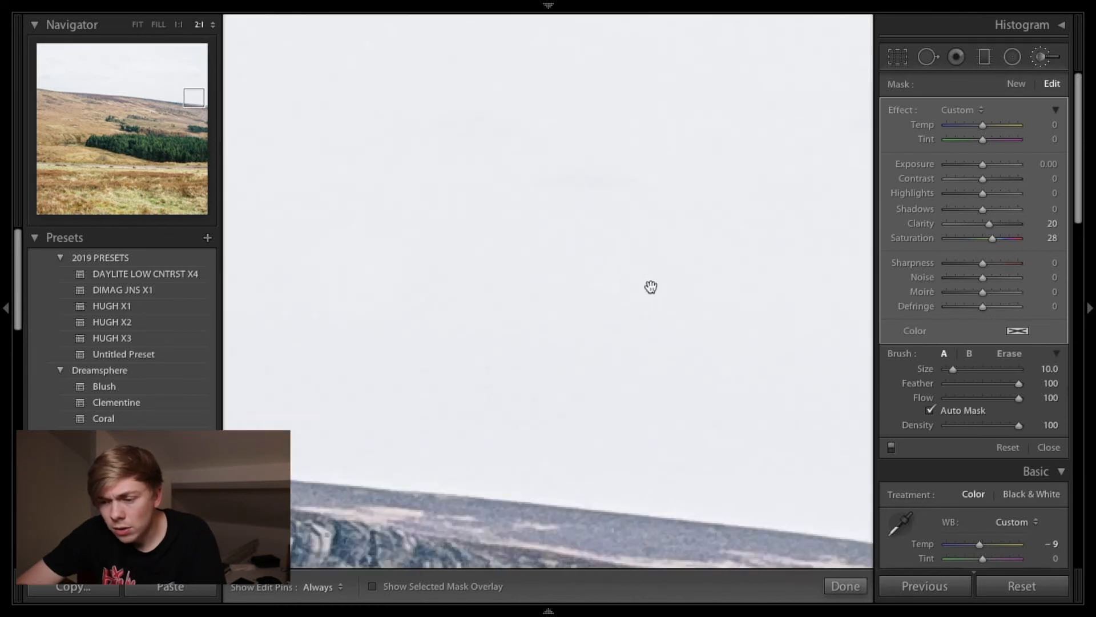
left_click_drag(527, 112, 508, 68)
left_click_drag(610, 252, 555, 164)
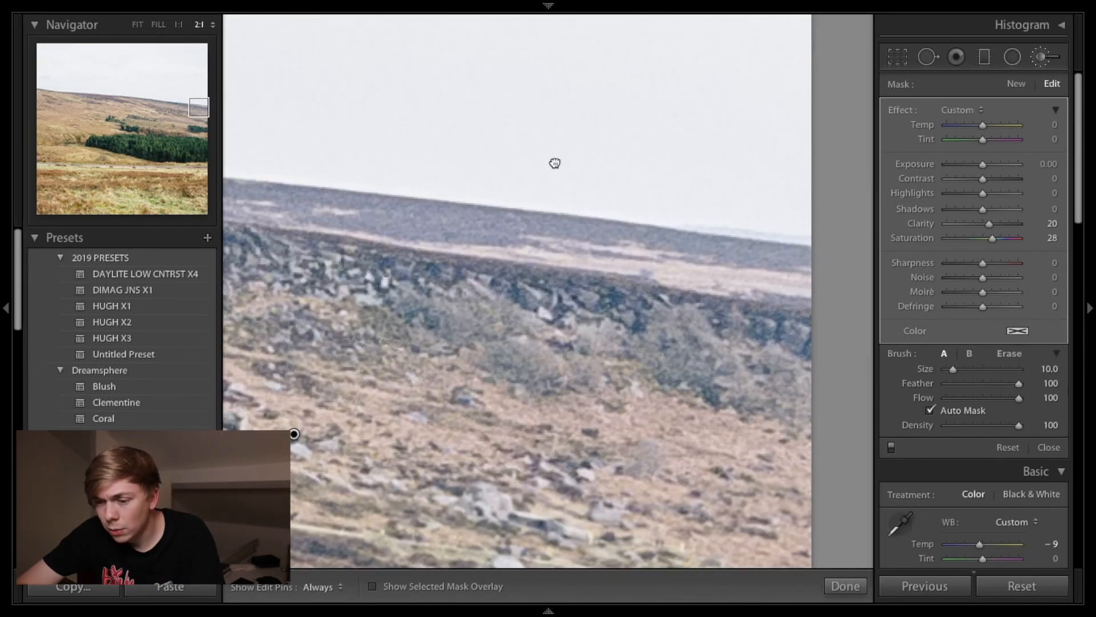
mouse_move(988, 263)
left_mouse_down()
mouse_move(1002, 263)
mouse_move(955, 262)
left_mouse_up()
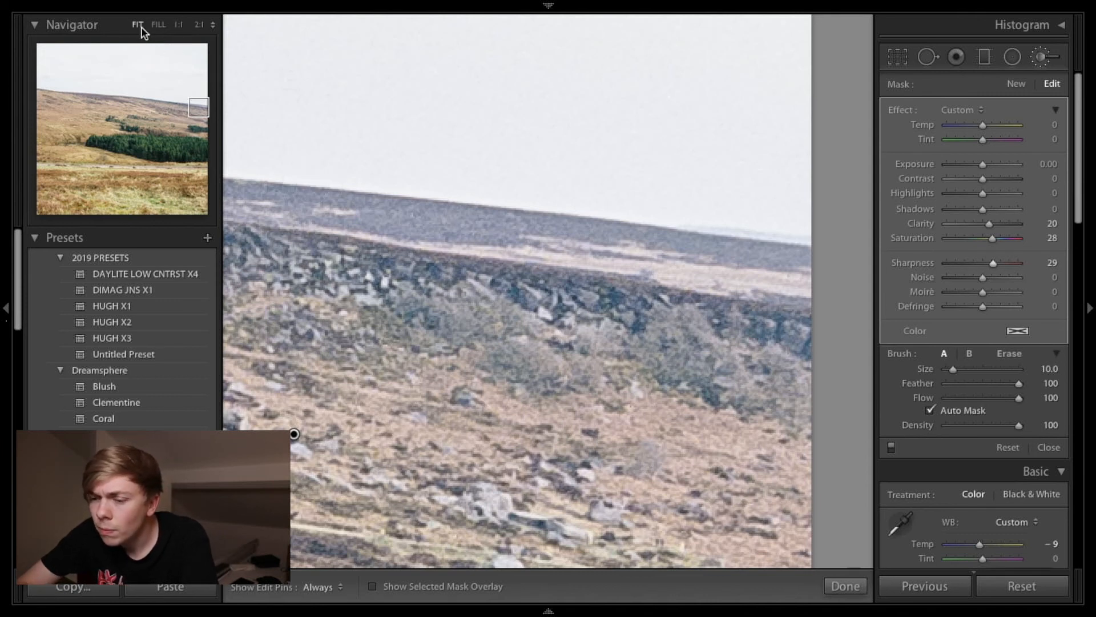
key("z")
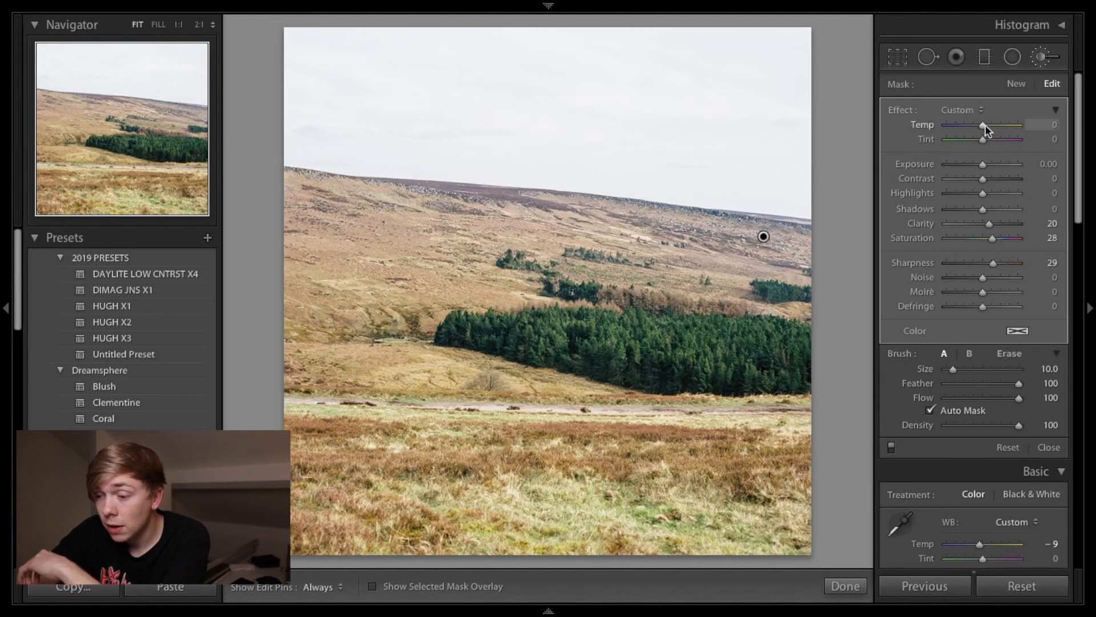
Step: Warm the masked hillside by setting its temperature to 9, trying a few values against a reset to 0
left_click_drag(985, 124, 985, 125)
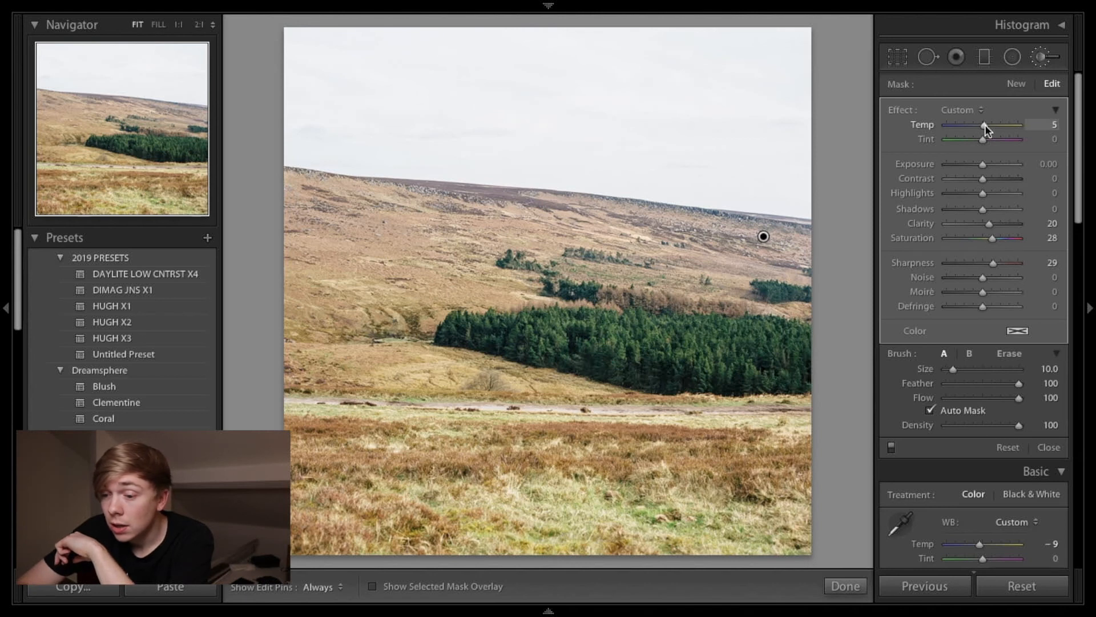
mouse_move(984, 124)
left_mouse_down()
mouse_move(1001, 125)
mouse_move(973, 128)
mouse_move(984, 125)
left_mouse_up()
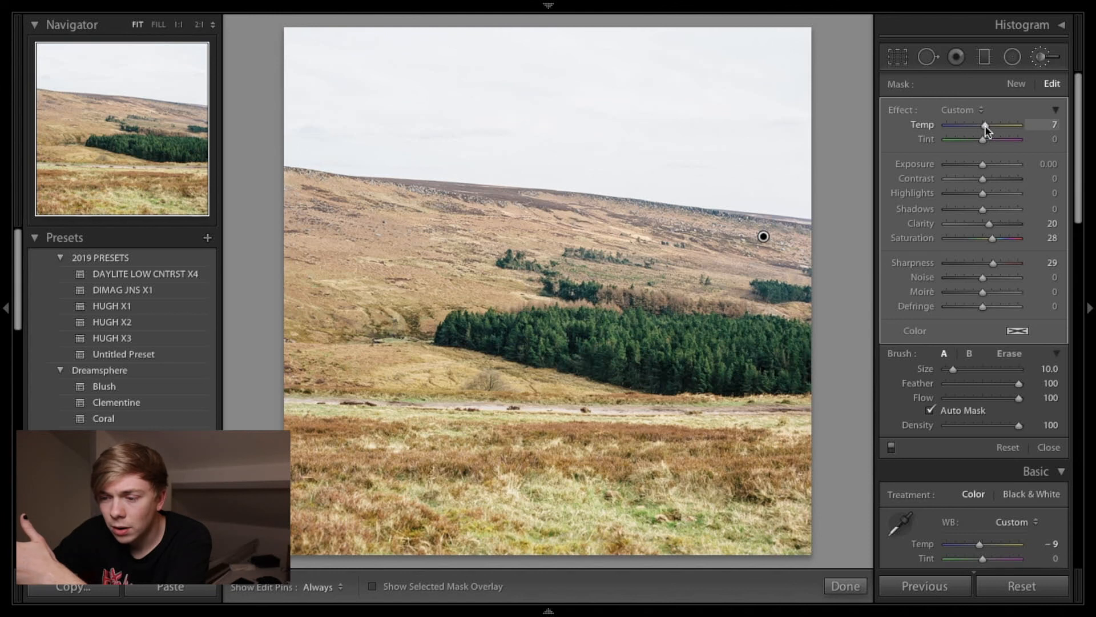
double_click(984, 125)
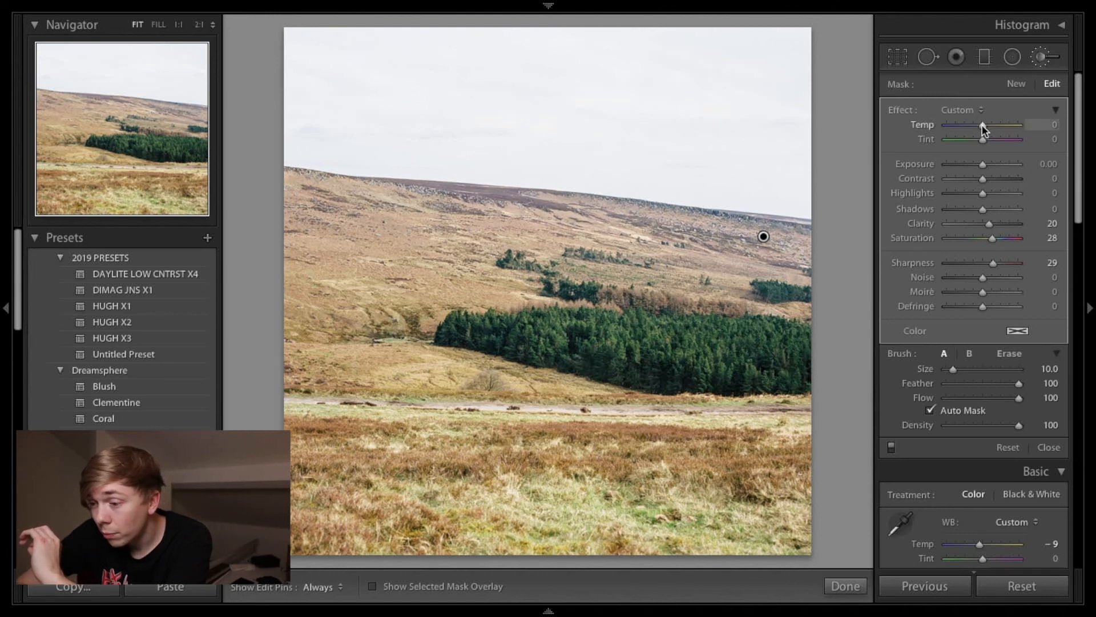
left_click_drag(982, 124, 985, 124)
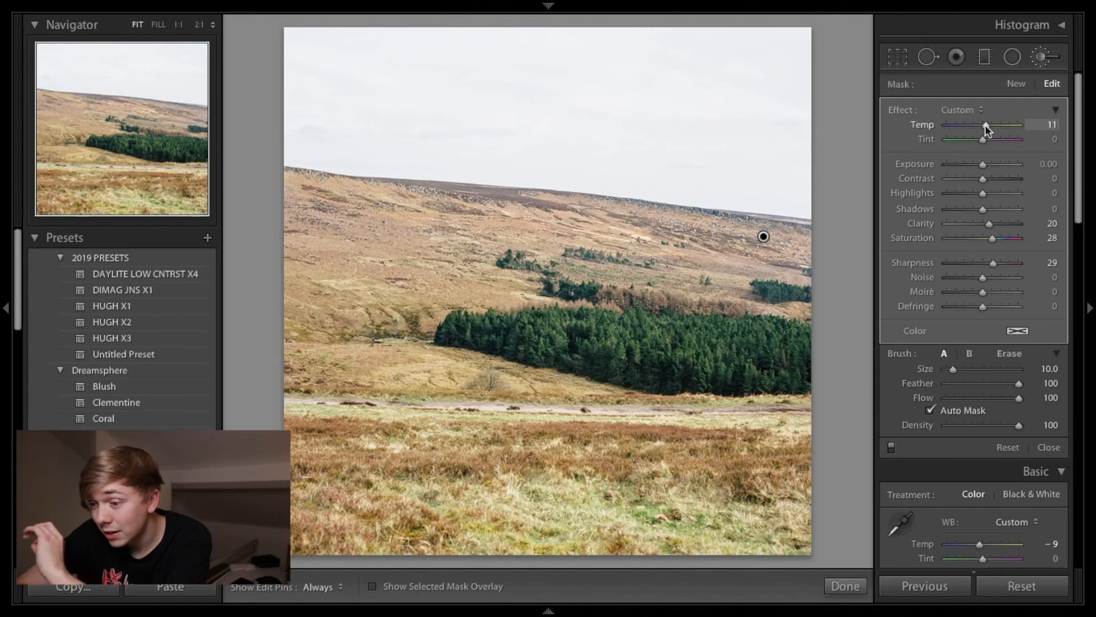
left_click_drag(985, 124, 984, 124)
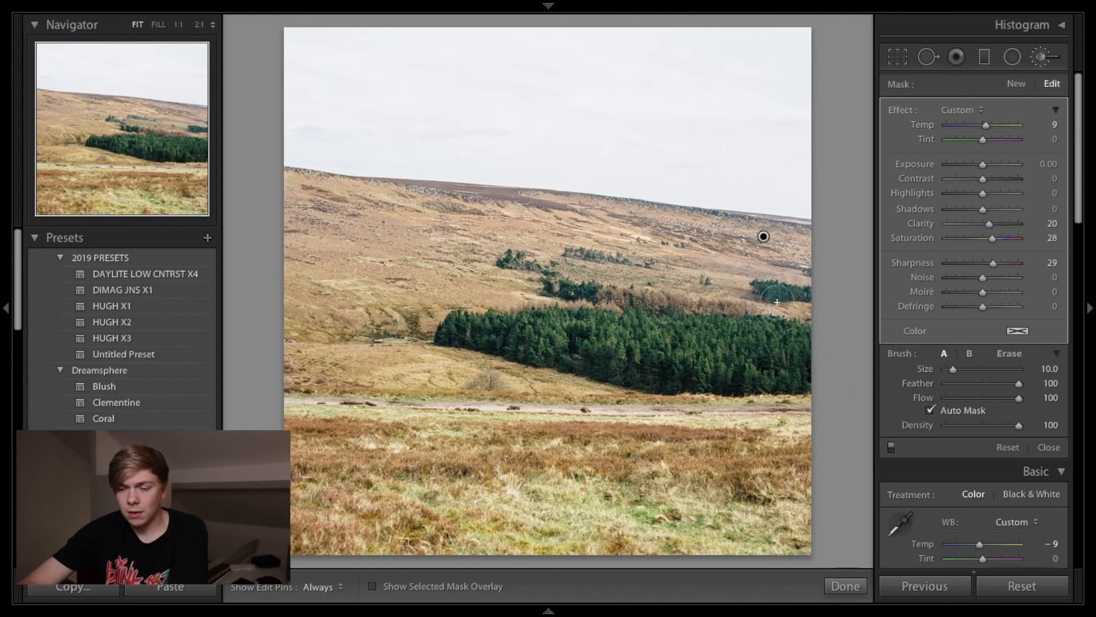
Step: Show the mask overlay, brush the gap at the hillside's lower right edge with size 6, and hide the overlay again
left_click(419, 585)
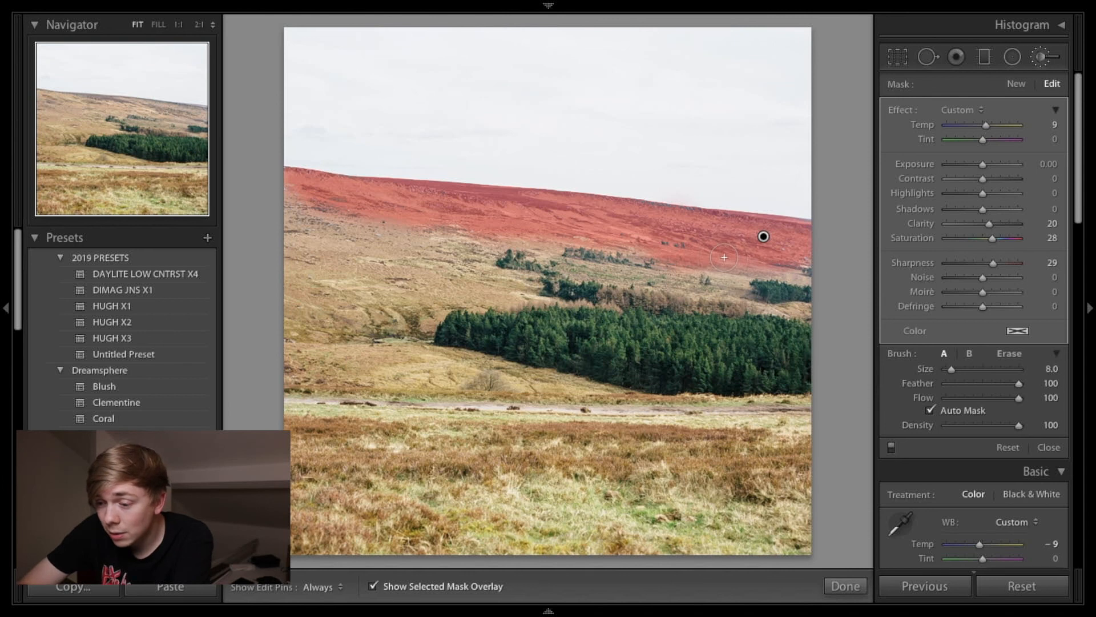
key("bracketright")
key("bracketright")
key("bracketright")
key("bracketright")
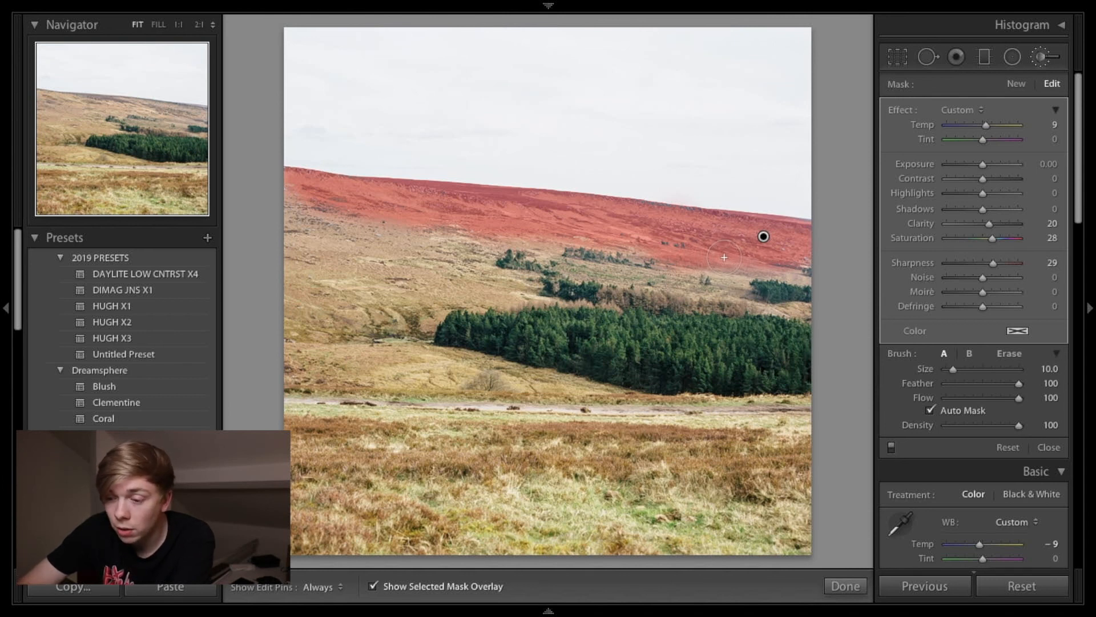
key("bracketleft")
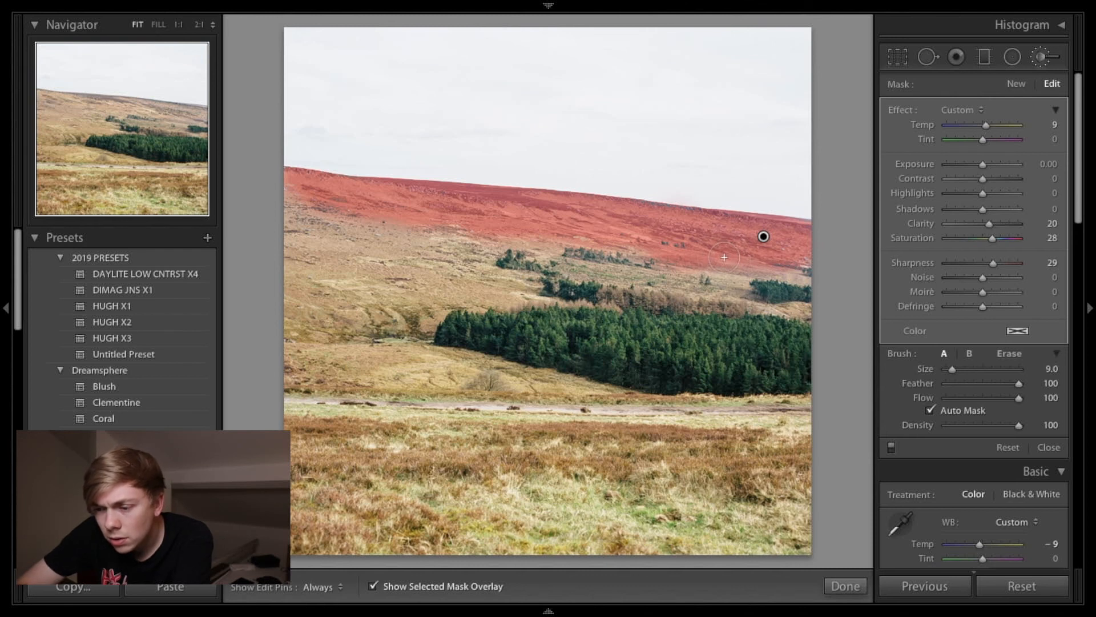
key("bracketleft")
key("h")
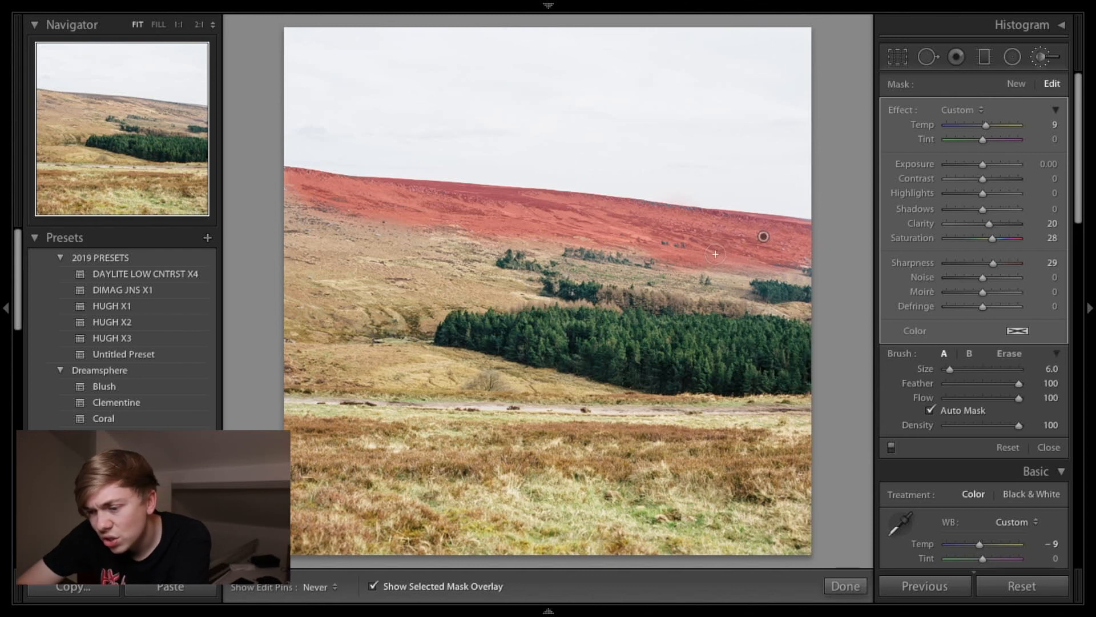
mouse_move(728, 261)
left_mouse_down()
mouse_move(773, 271)
mouse_move(797, 255)
left_mouse_up()
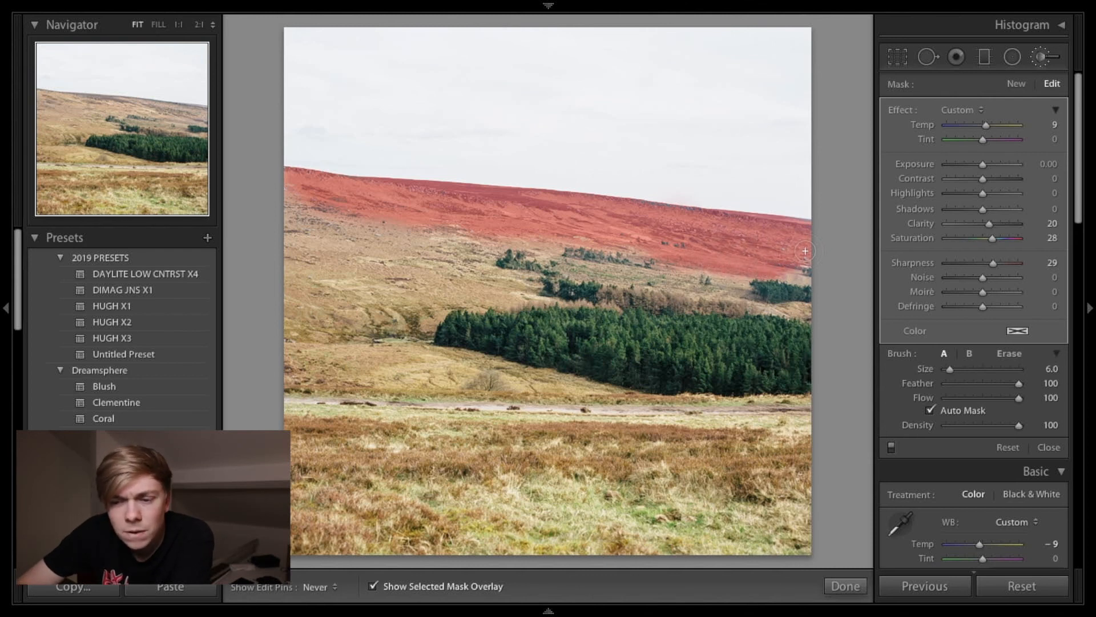
key("h")
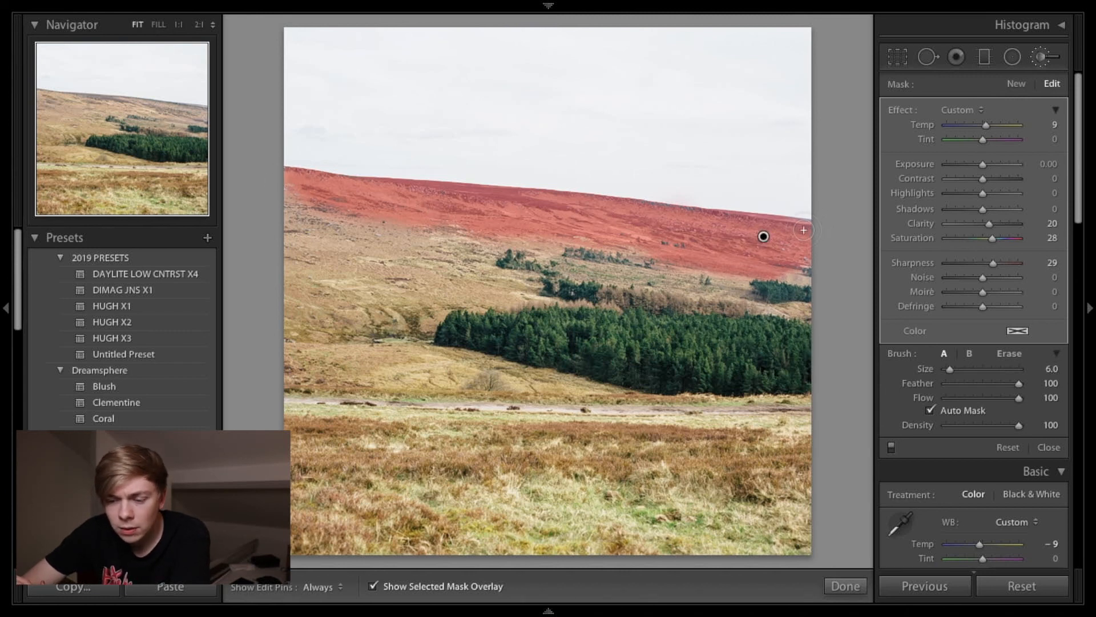
key("h")
key("h")
left_click(443, 587)
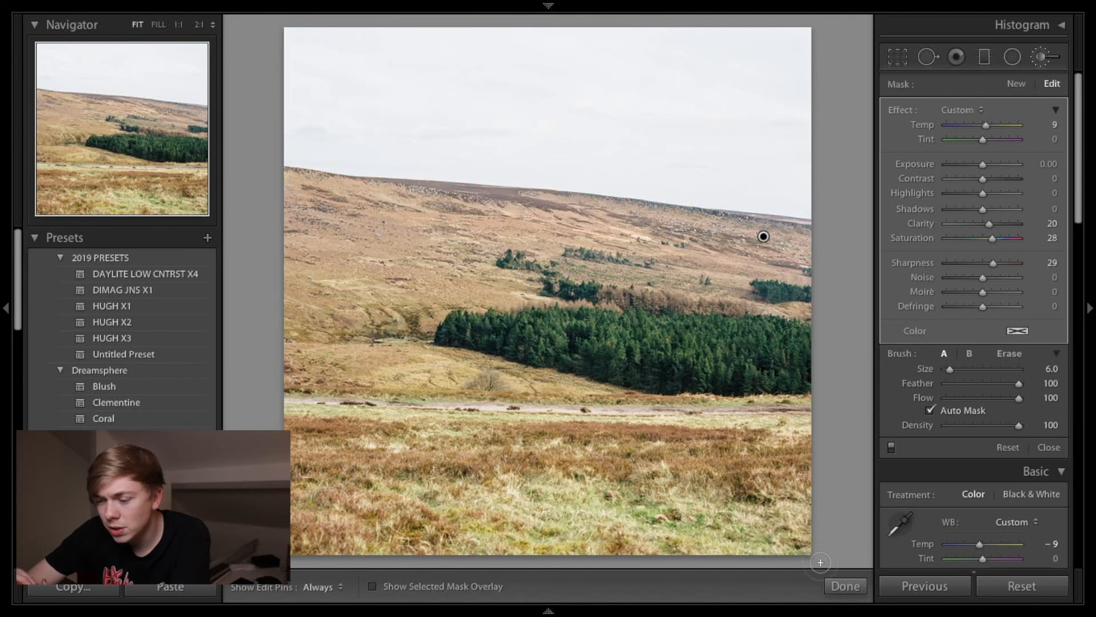
Step: Finish the brush adjustment, reopen the brush to inspect the hillside mask and its pin options, and leave the brush again
left_click(832, 584)
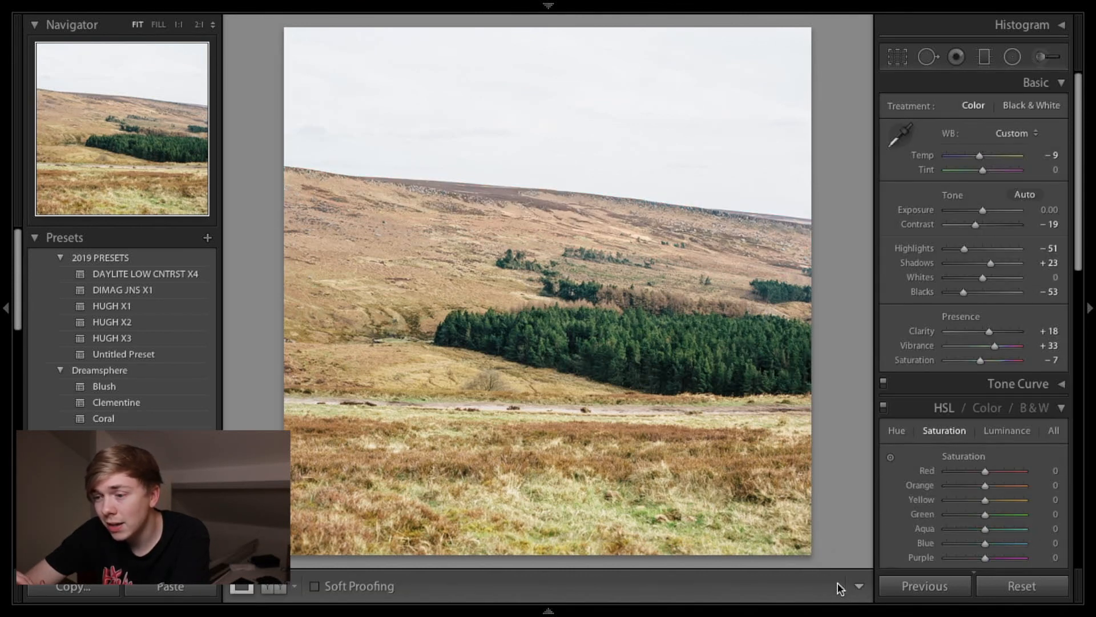
left_click(1037, 58)
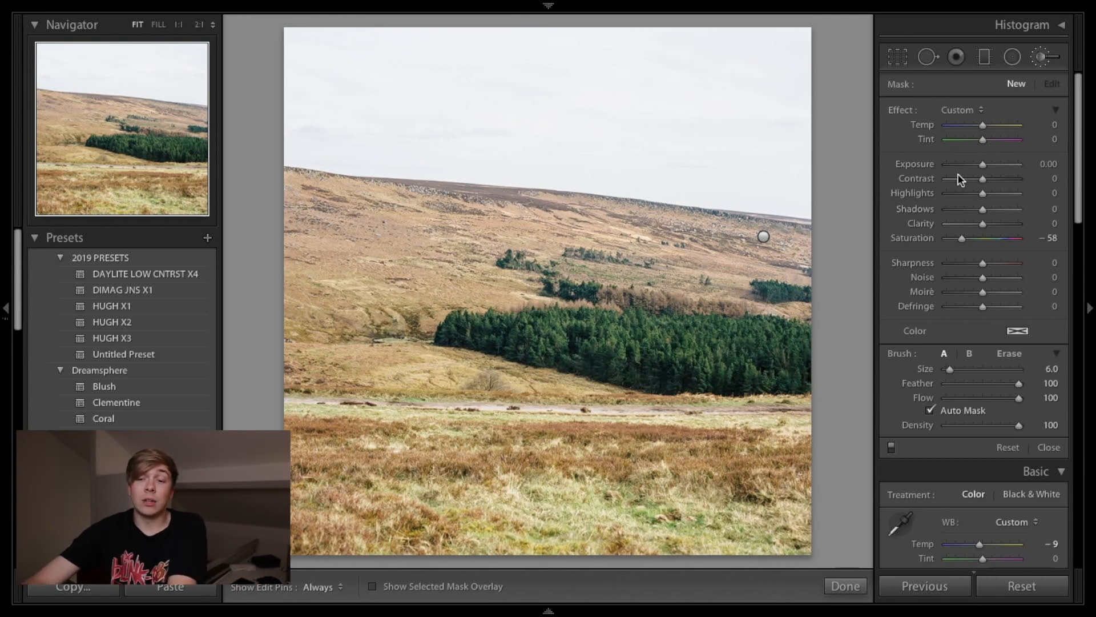
left_click(764, 236)
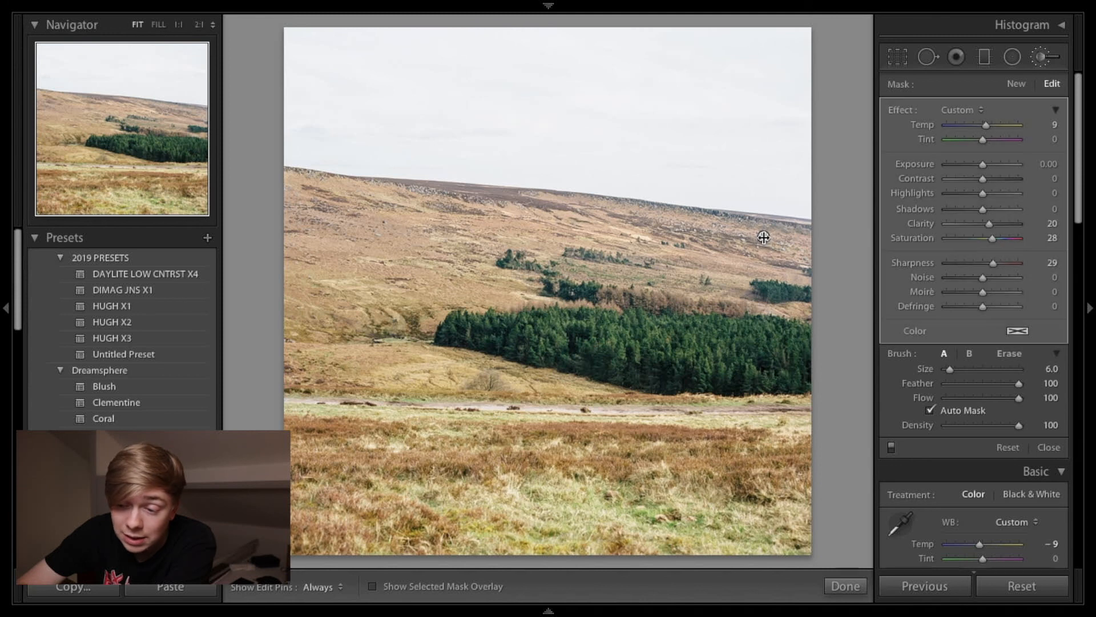
right_click(764, 236)
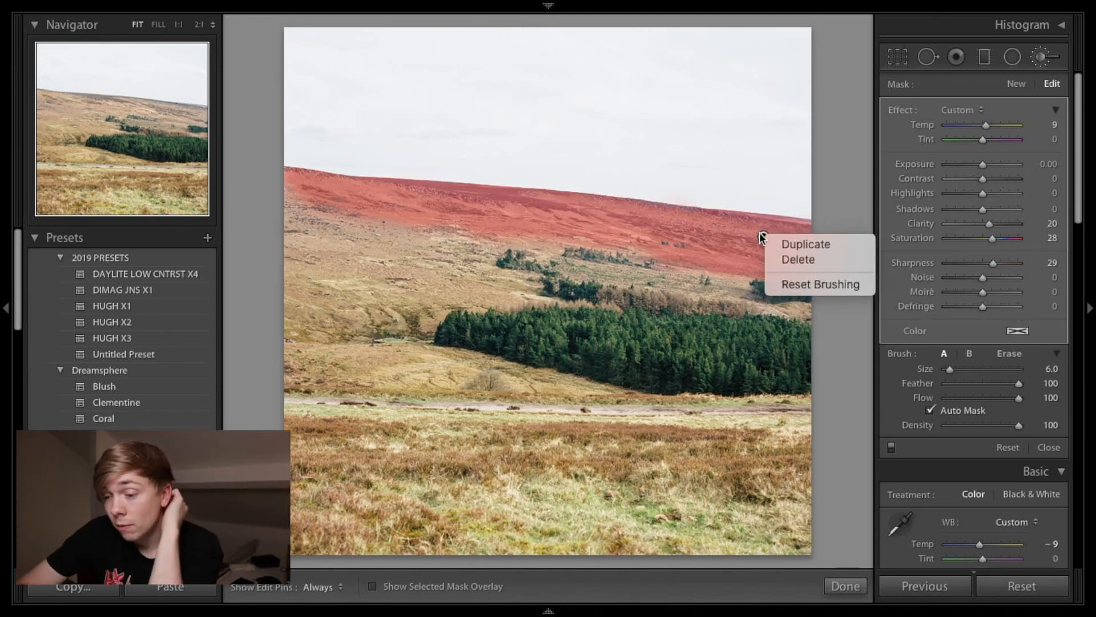
left_click(760, 234)
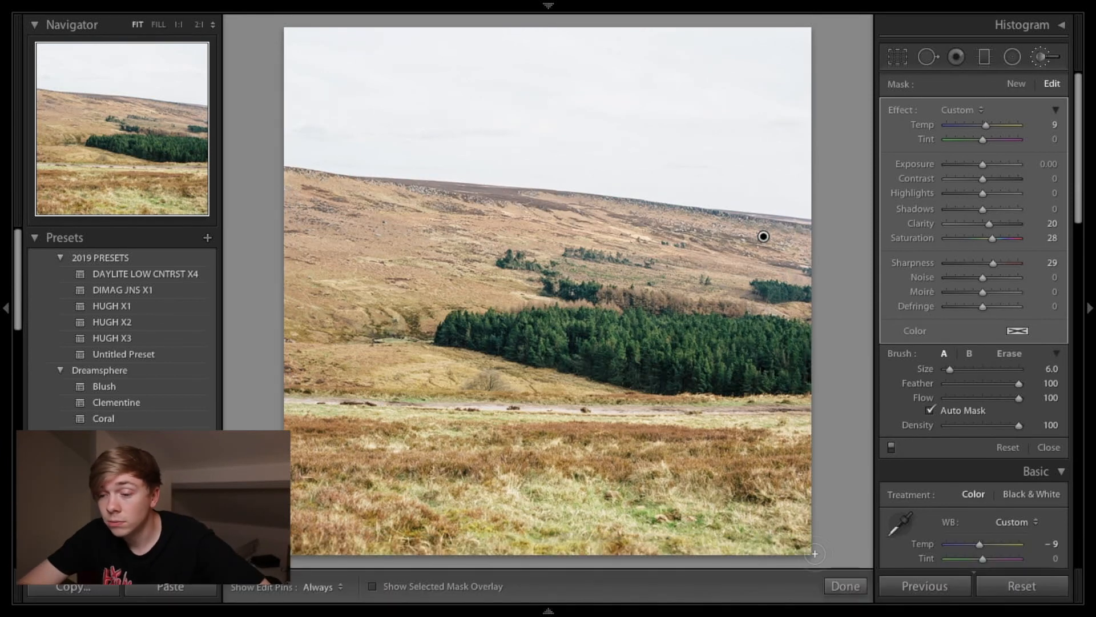
left_click(832, 585)
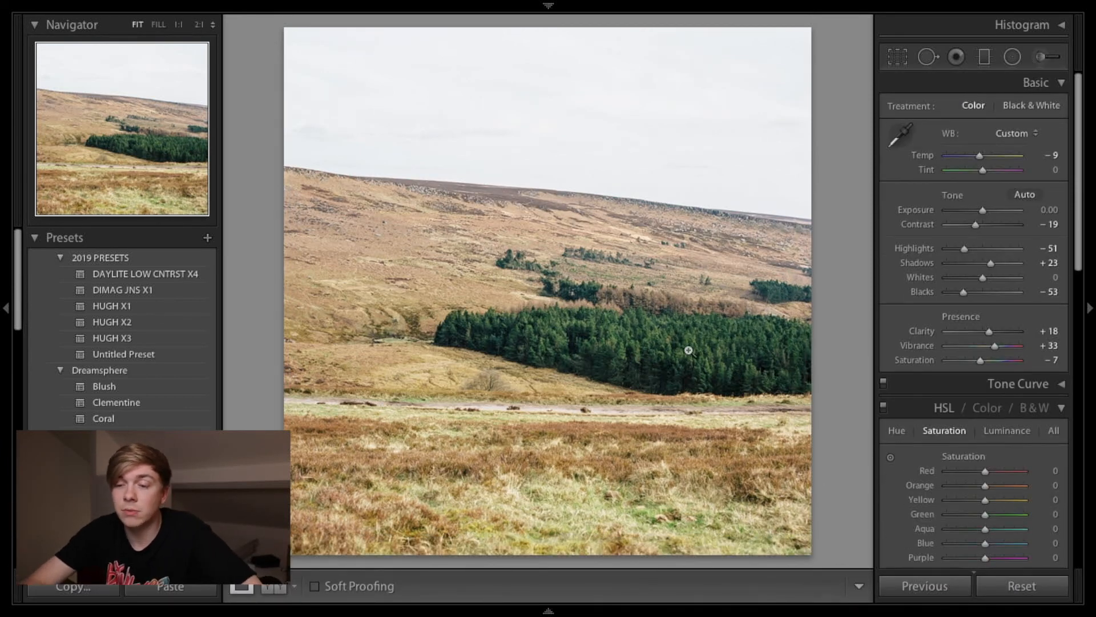
Step: Compare the photo before and after the edits side by side, and return to the single photo view
key("y")
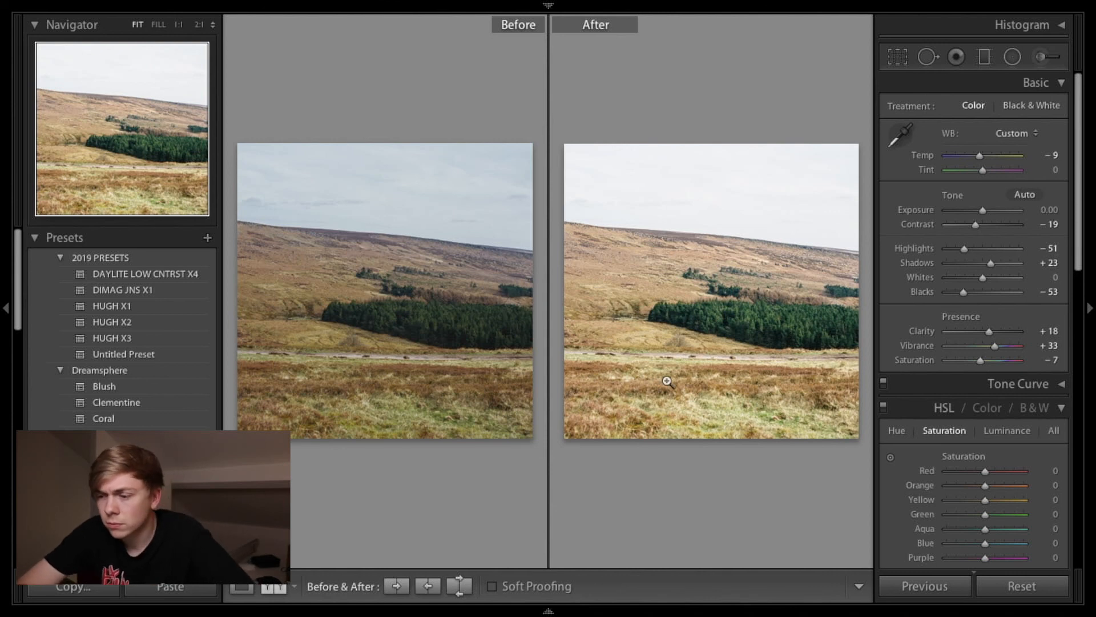
key("y")
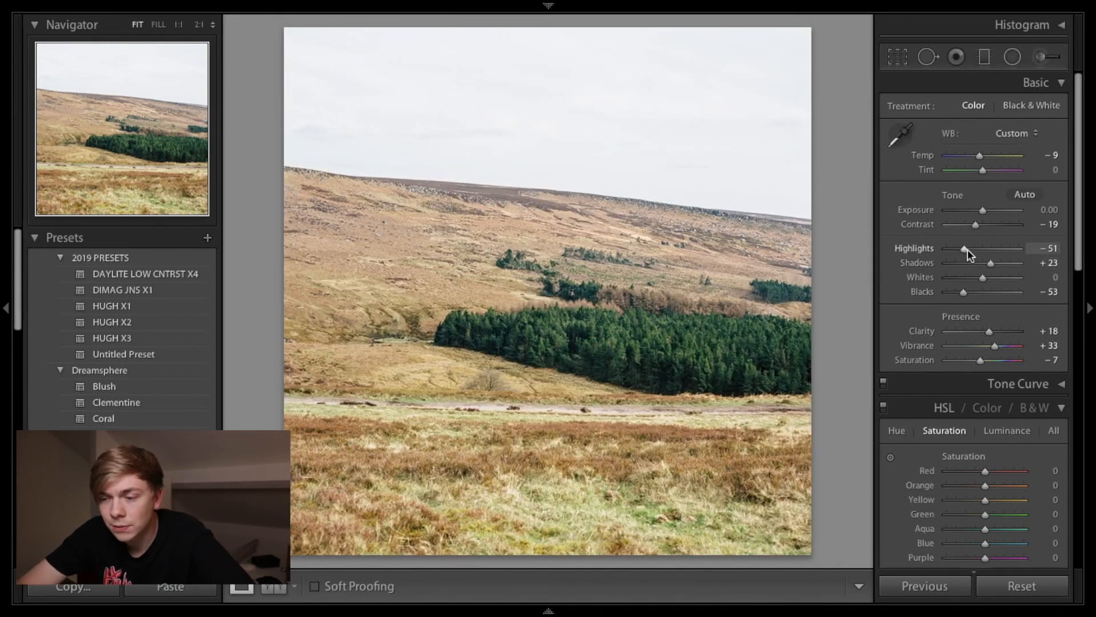
Step: Try the global whites at -100 and -61 with the histogram shown, and reset them to 0
left_click_drag(989, 281, 942, 281)
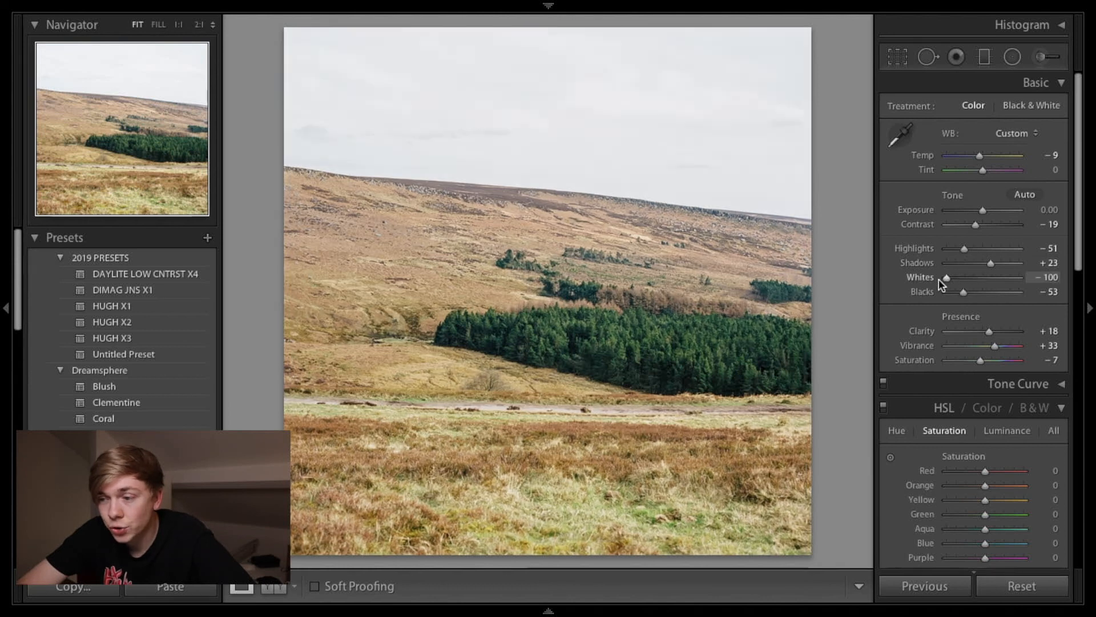
left_click(1061, 25)
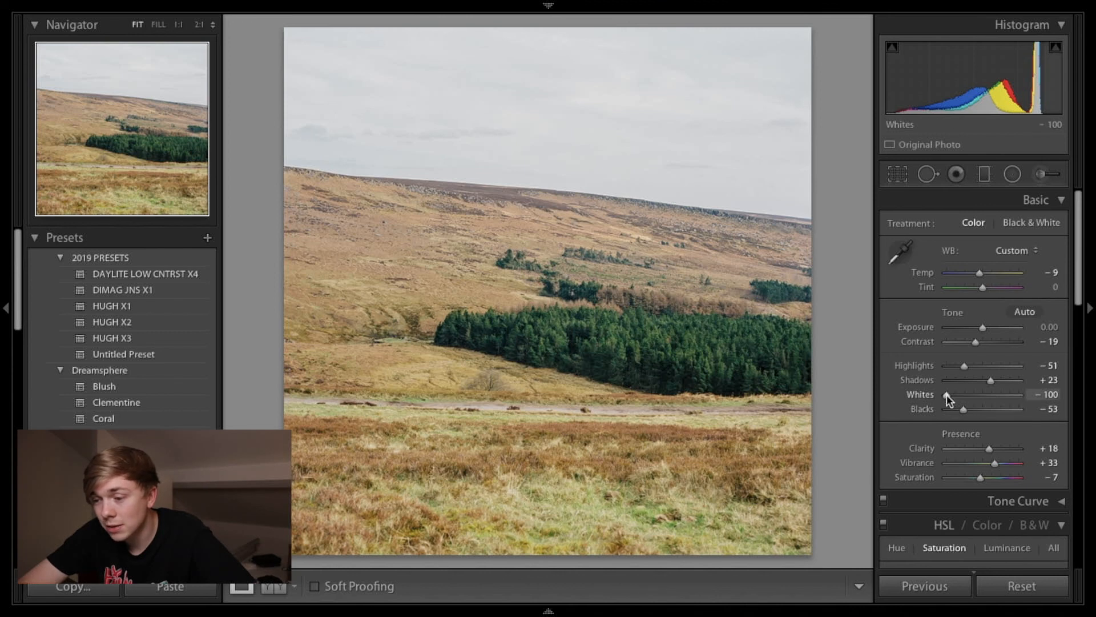
left_click_drag(947, 395, 960, 395)
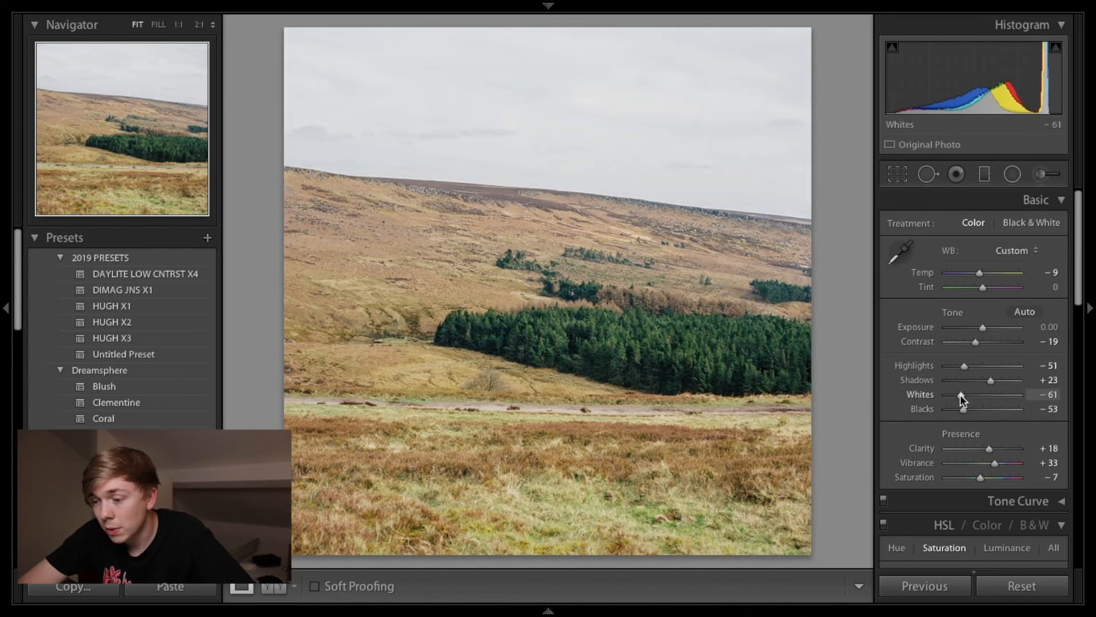
double_click(962, 396)
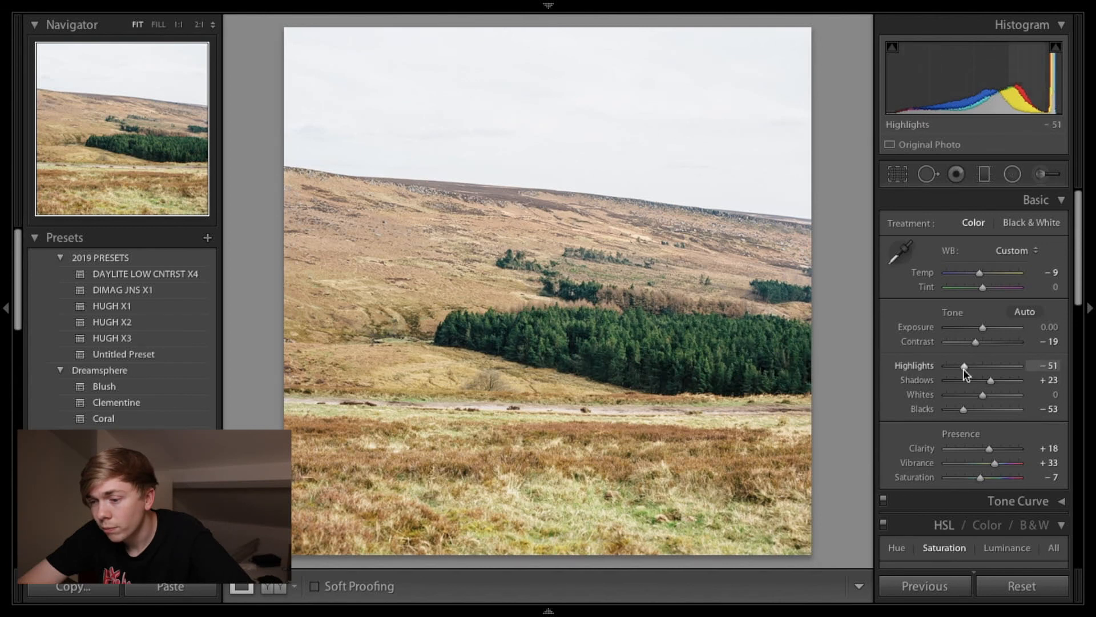
Step: Reset the global highlights to 0 and compare the photo before and after side by side
double_click(963, 370)
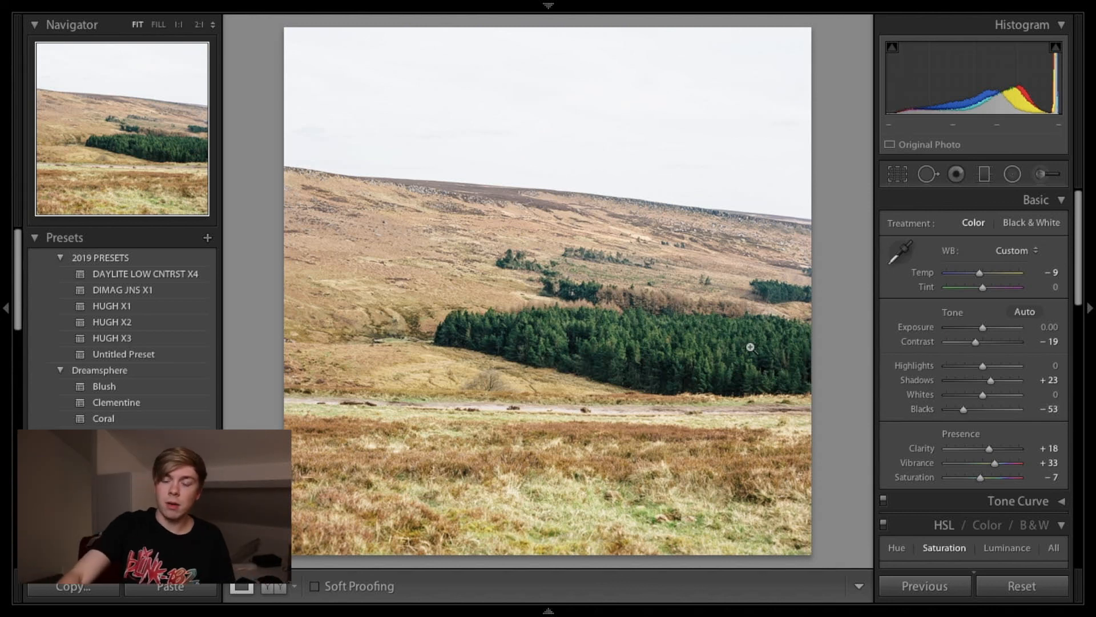
key("y")
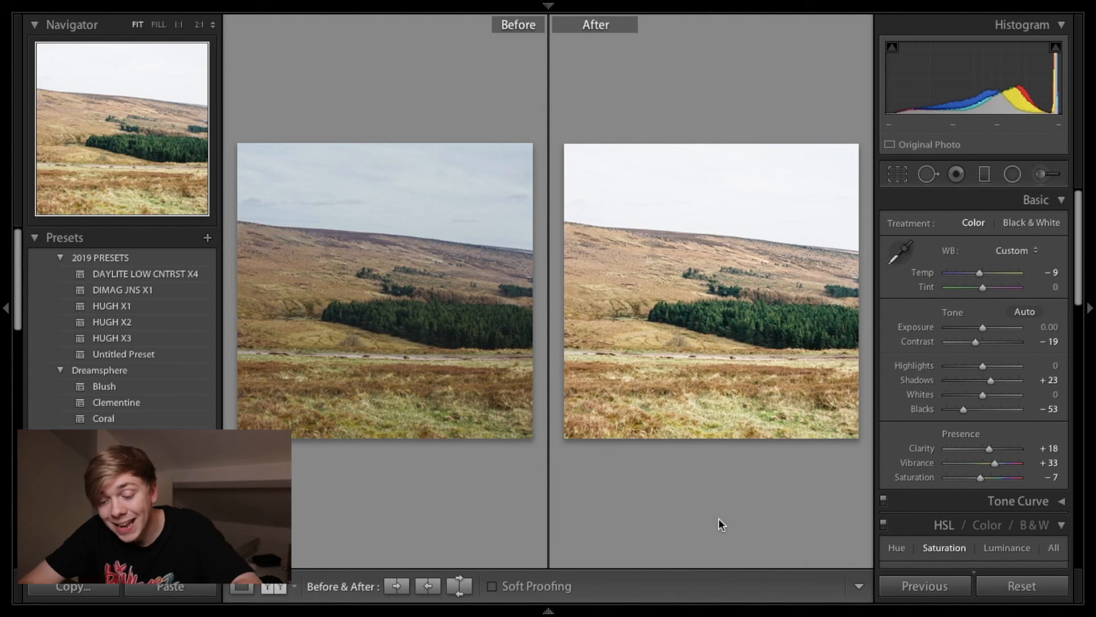
Step: Start exporting the photo and choose 5TB/PHOTOS/FILM/HASSELBLAD/BURBAGE BROOK 2020 as the destination folder
key("shift")
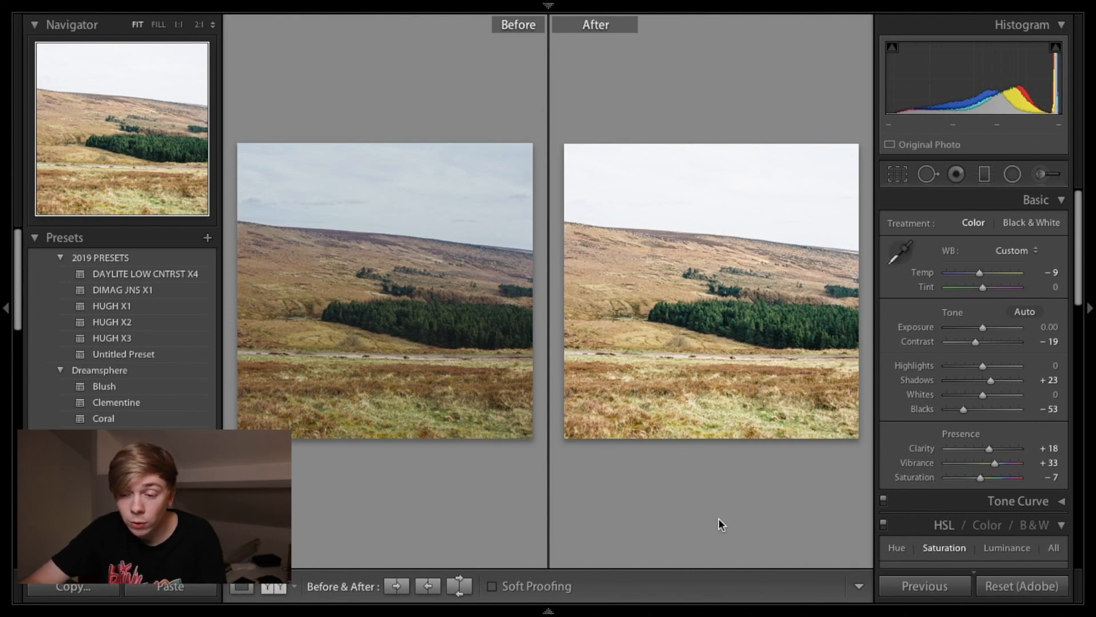
key("super+shift+e")
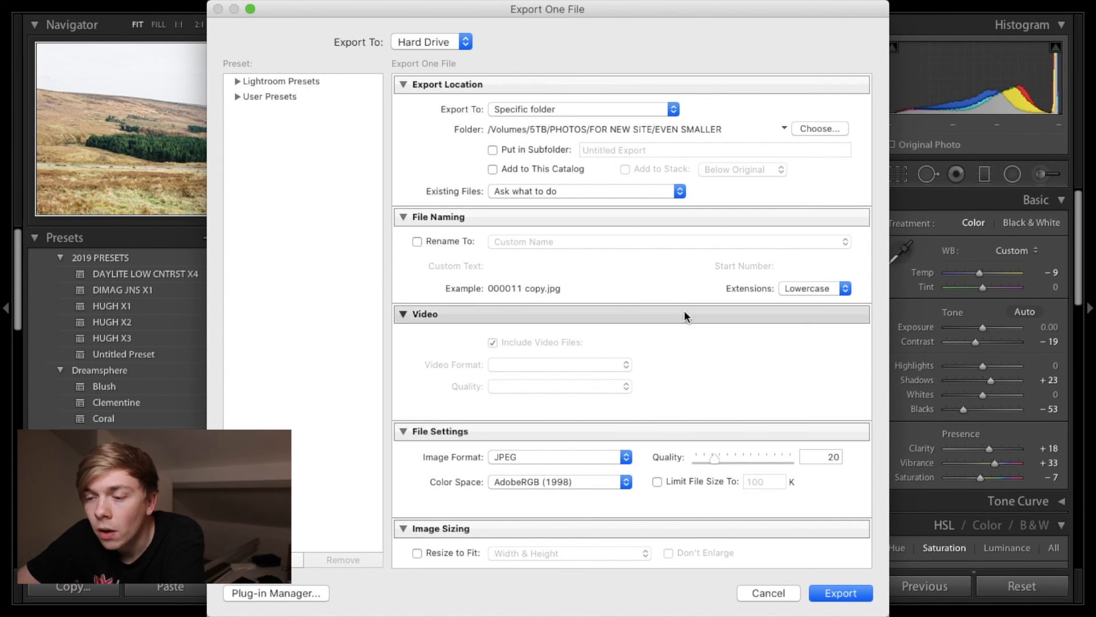
left_click(807, 128)
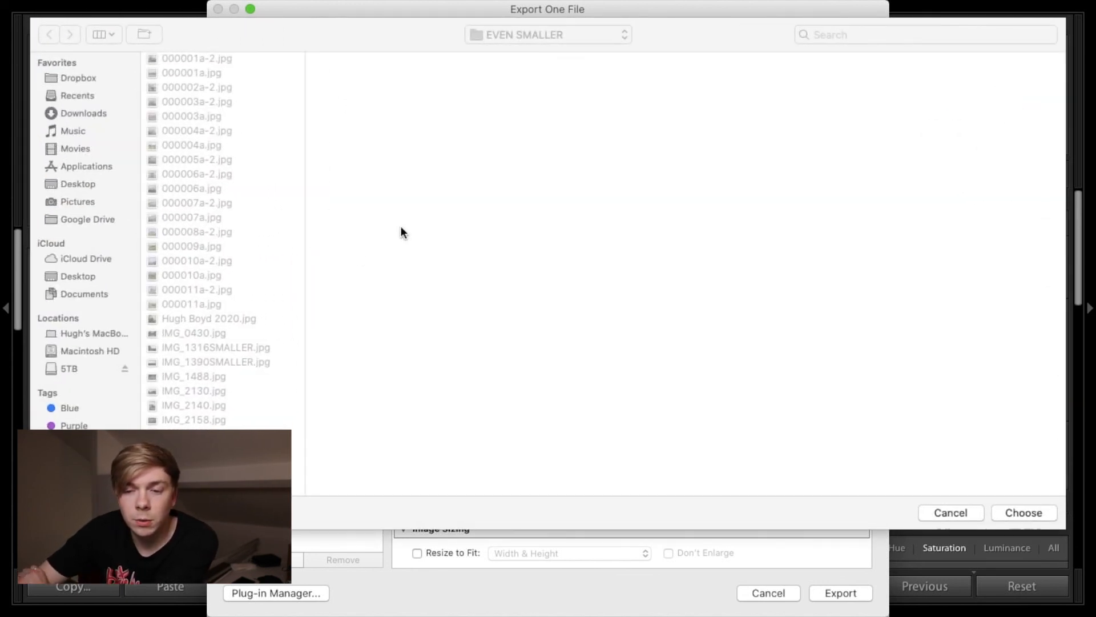
left_click(74, 365)
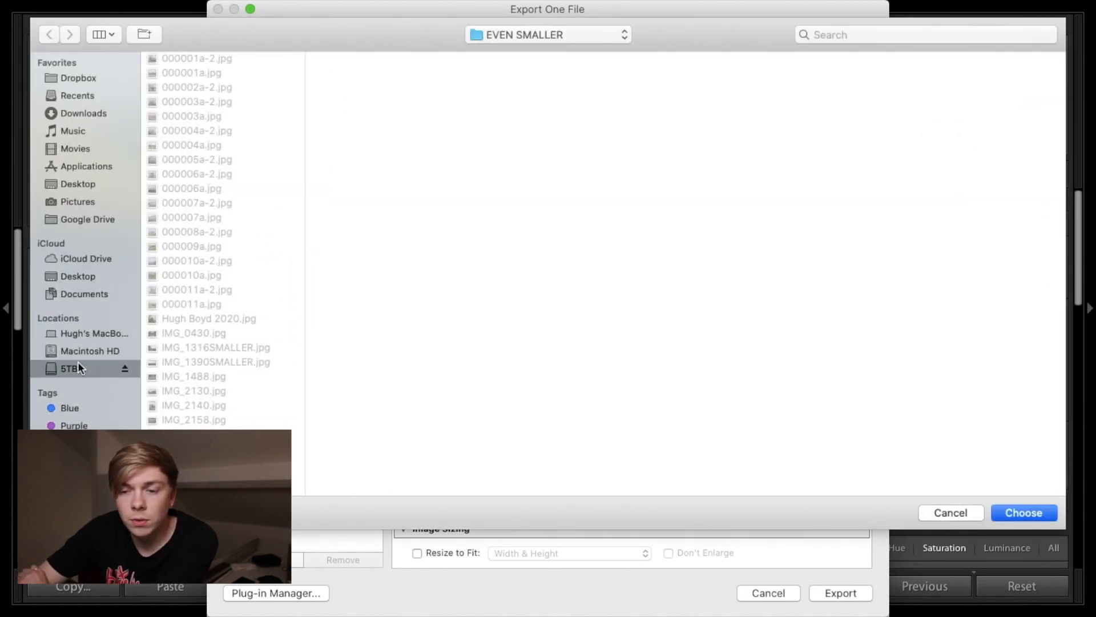
left_click(186, 130)
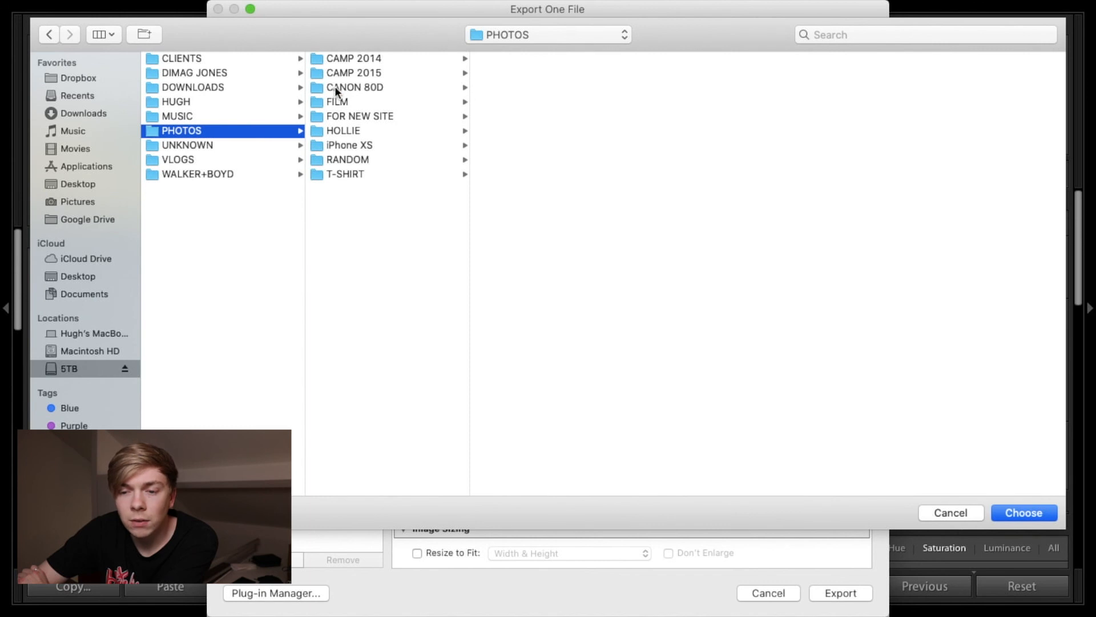
left_click(328, 102)
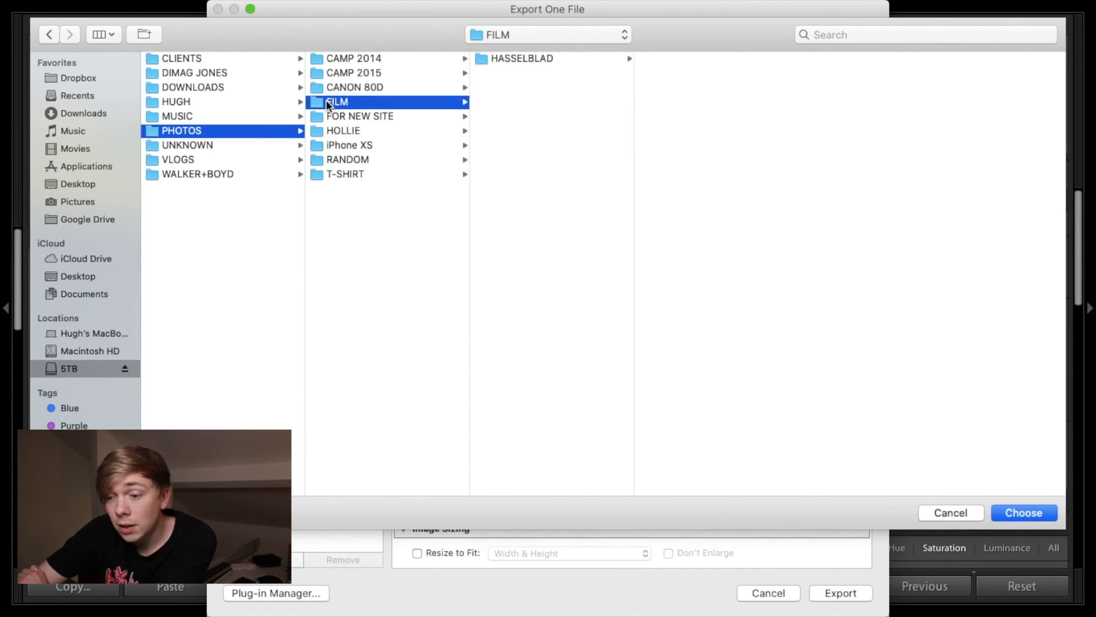
left_click(516, 60)
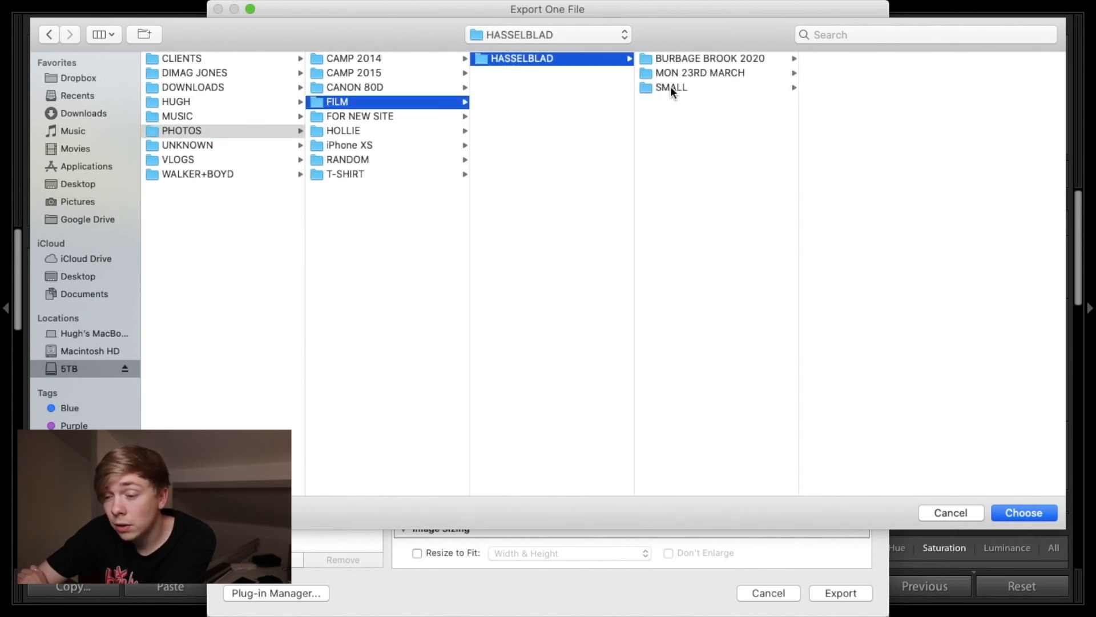
left_click(704, 57)
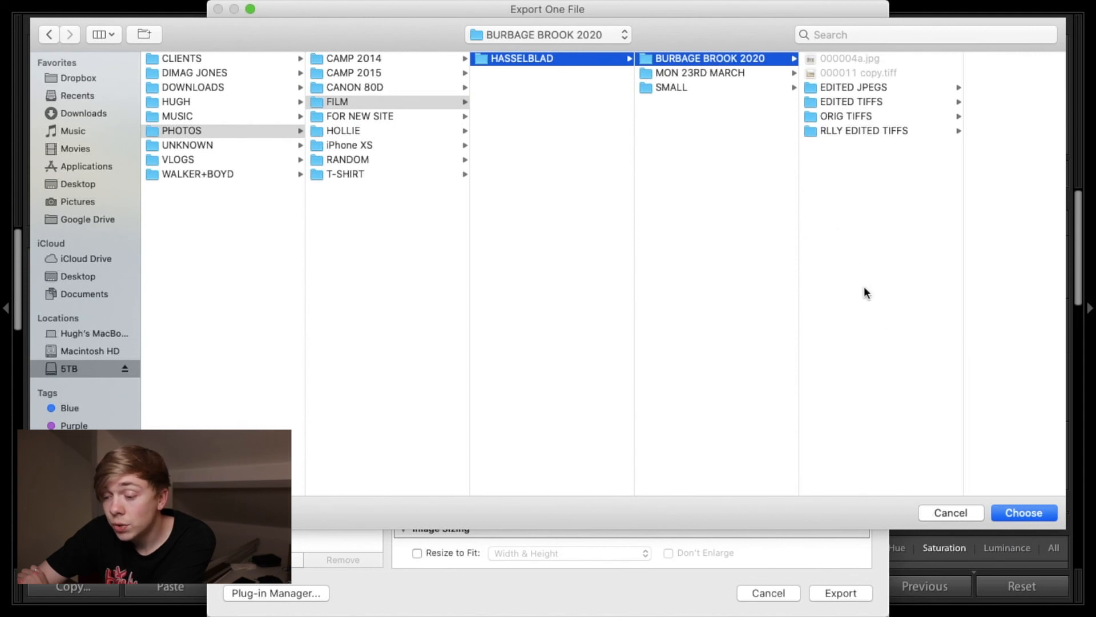
left_click(1006, 509)
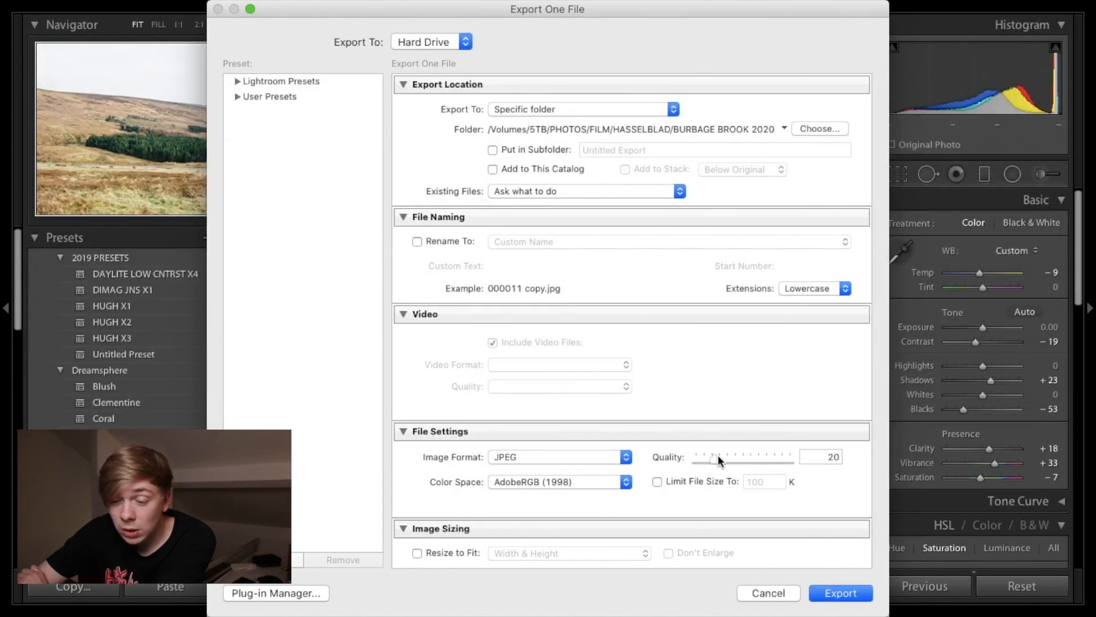
Step: Set the export quality to 100, check the available image formats and keep JPEG
left_click_drag(718, 458, 837, 455)
left_click(588, 460)
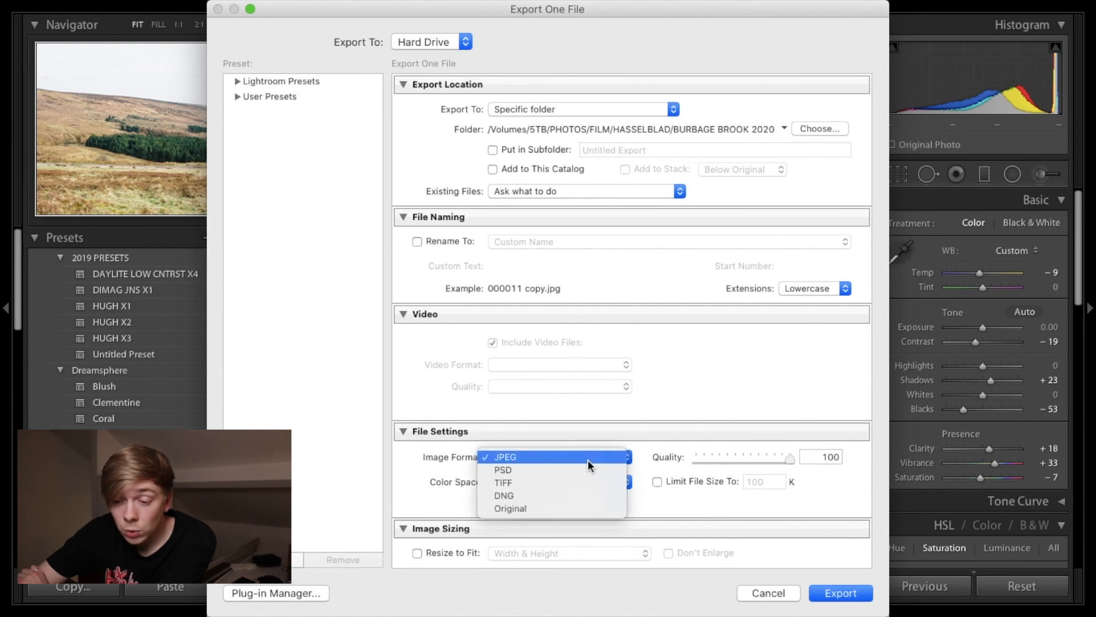
left_click(655, 414)
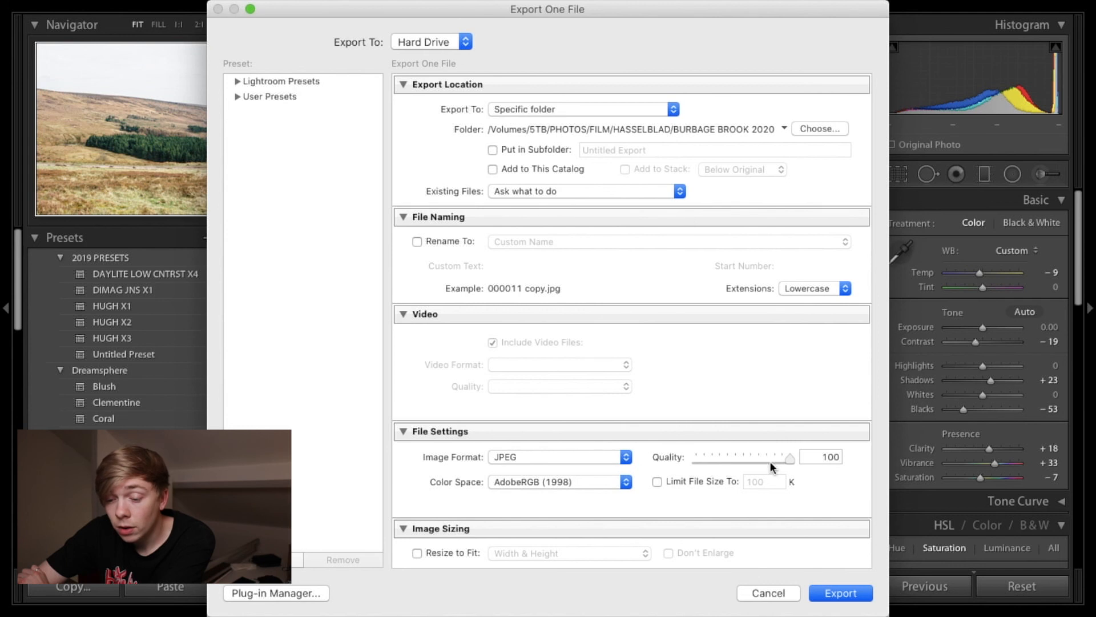